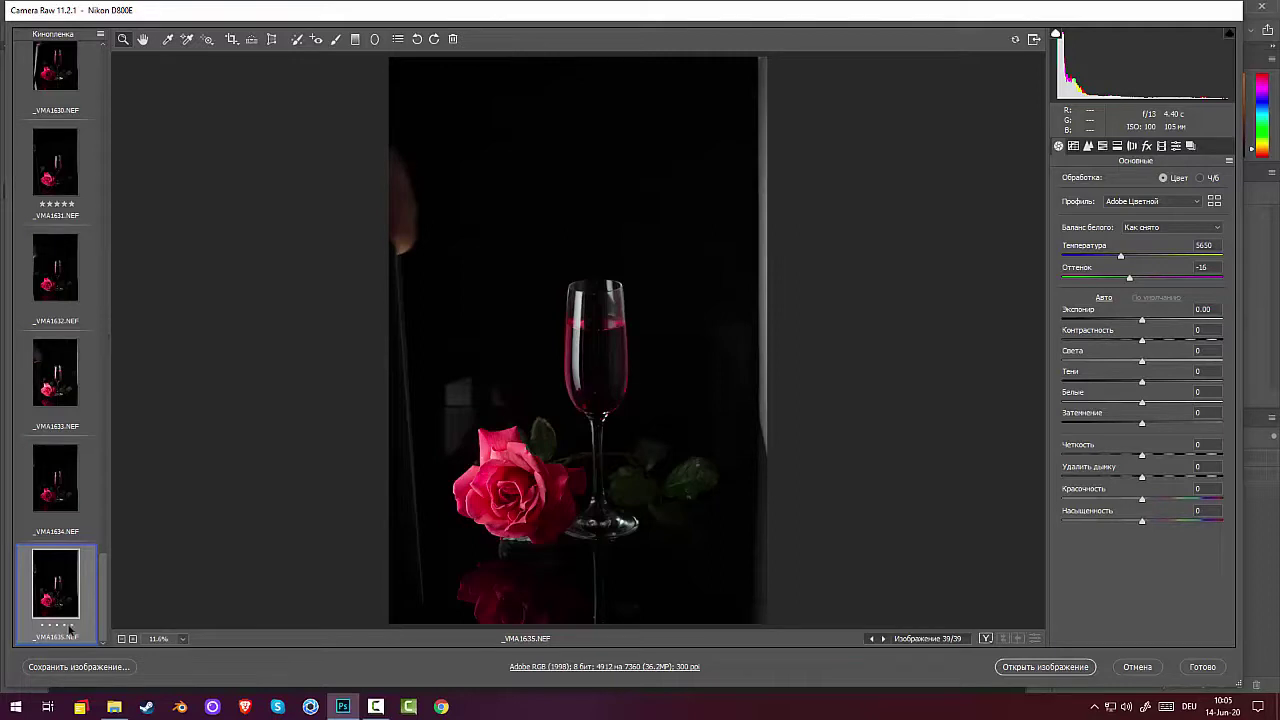
Rate the _VMA1635.NEF photo five stars and inspect its glass at close range.
click(70, 625)
key(ctrl+plus)
key(ctrl+plus)
key(ctrl+plus)
key(ctrl+plus)
key(ctrl+plus)
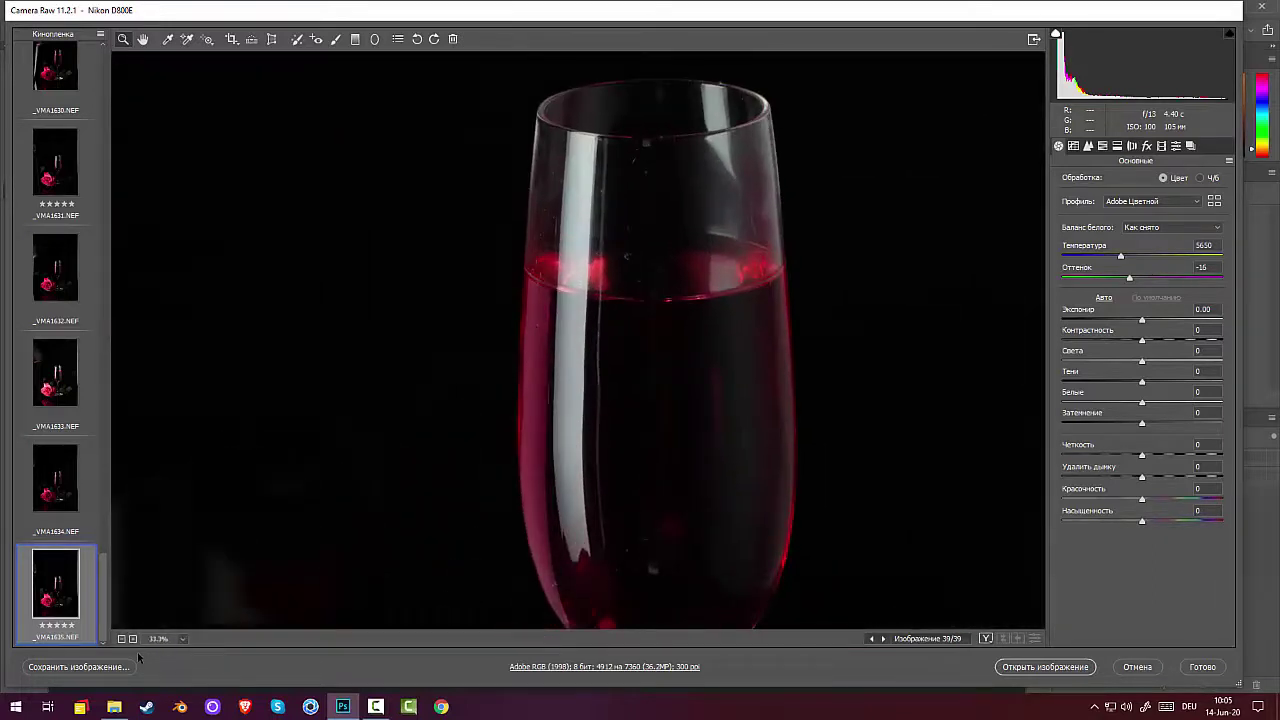
key(ctrl+minus)
key(ctrl+minus)
key(ctrl+minus)
key(ctrl+minus)
key(ctrl+minus)
key(ctrl+minus)
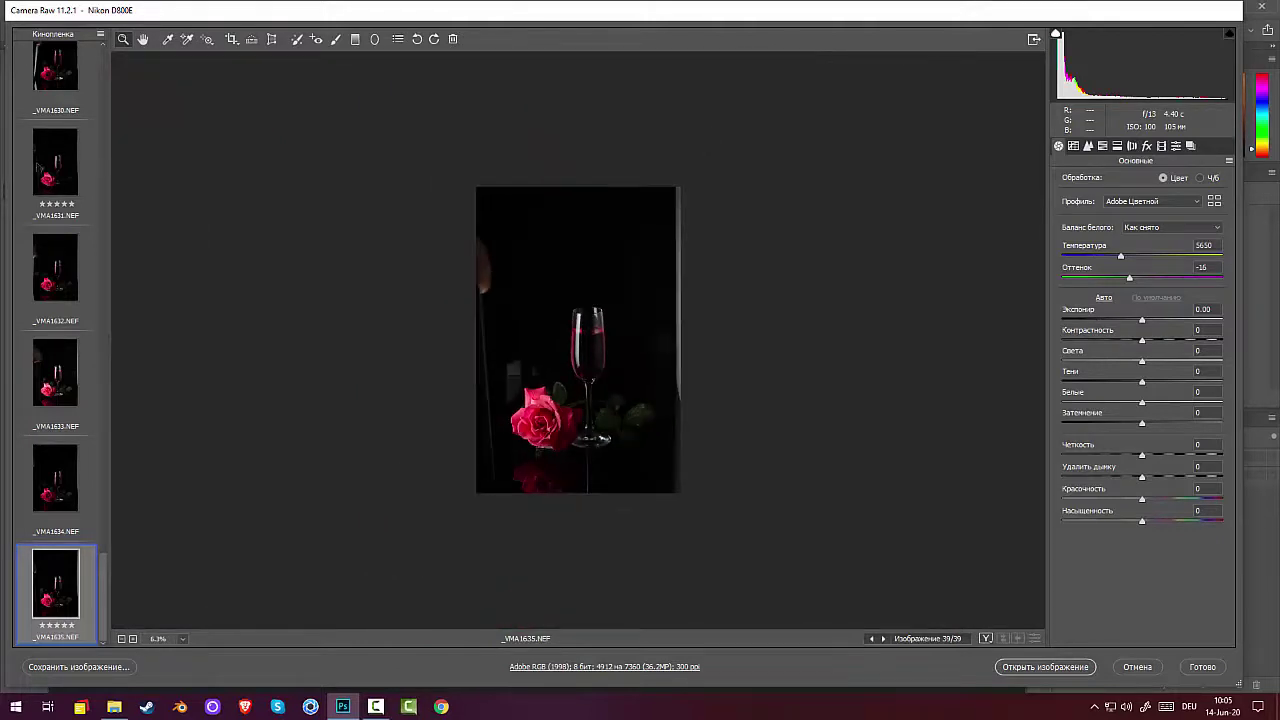
Compare the _VMA1631.NEF and _VMA1633.NEF shots and rate _VMA1633.NEF five stars.
click(58, 168)
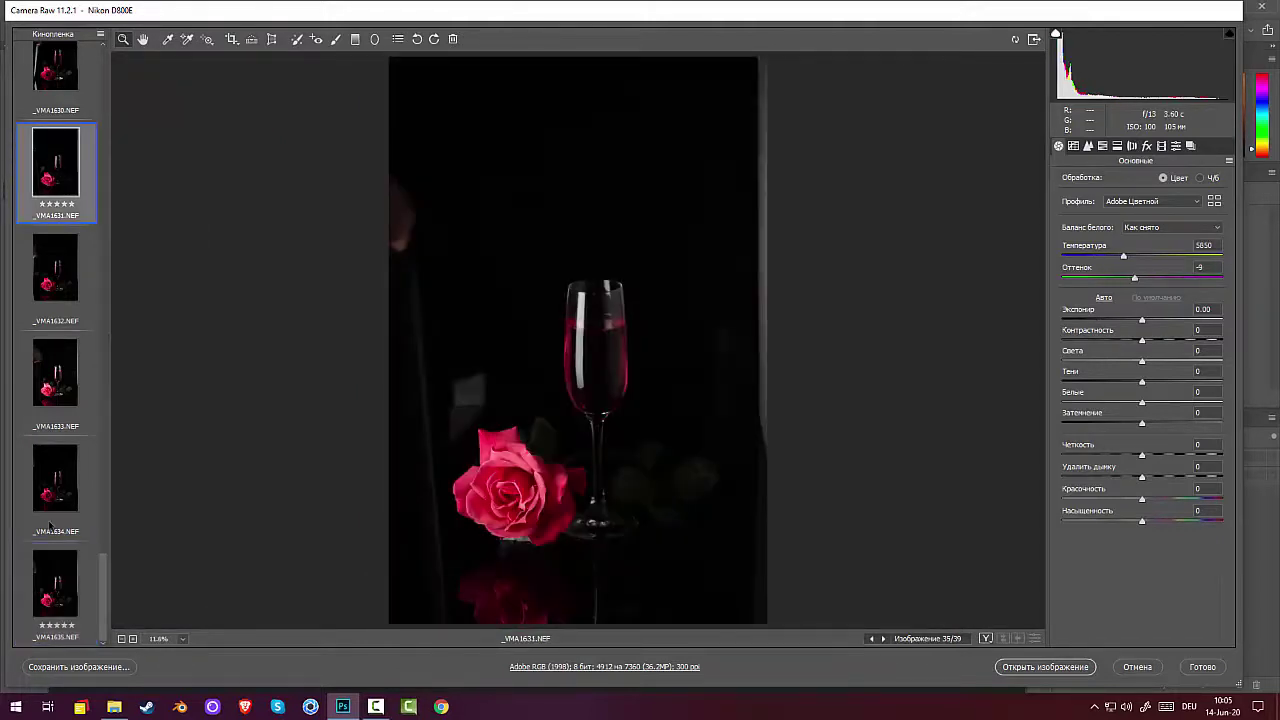
click(63, 369)
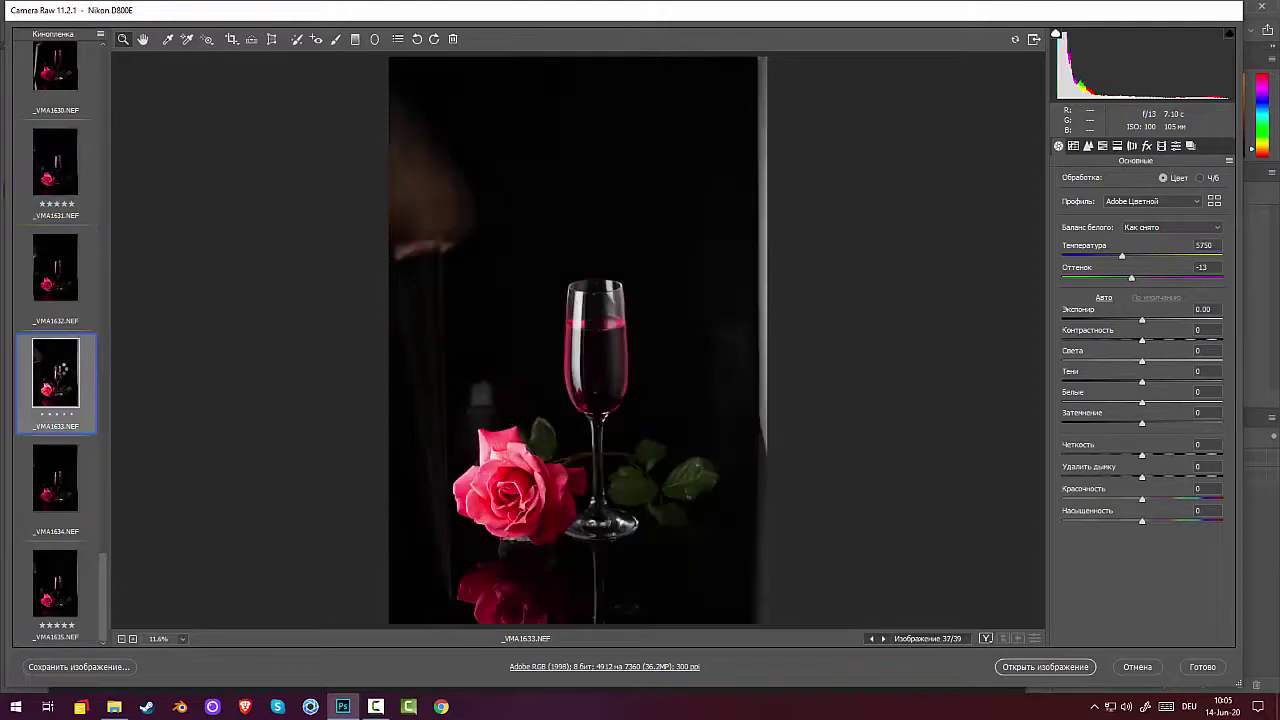
shift+click(57, 605)
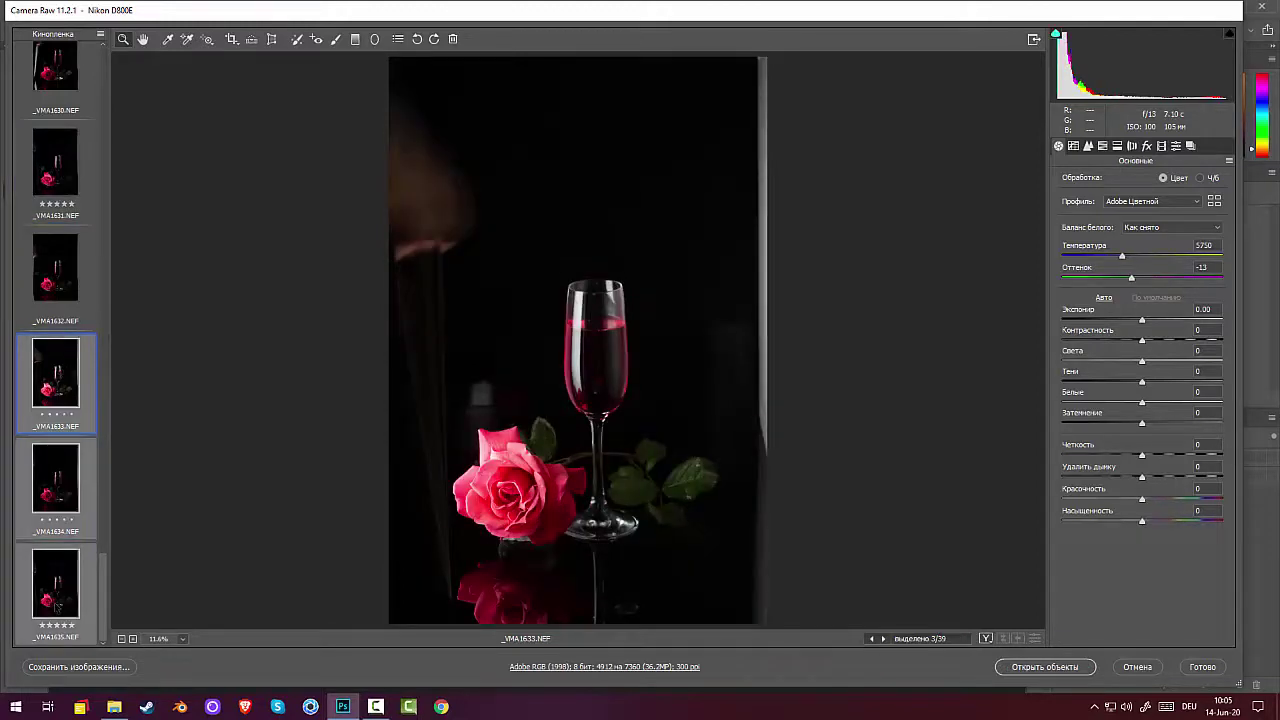
click(72, 415)
Select all rated photos in the filmstrip and open them in Photoshop.
click(100, 35)
click(150, 62)
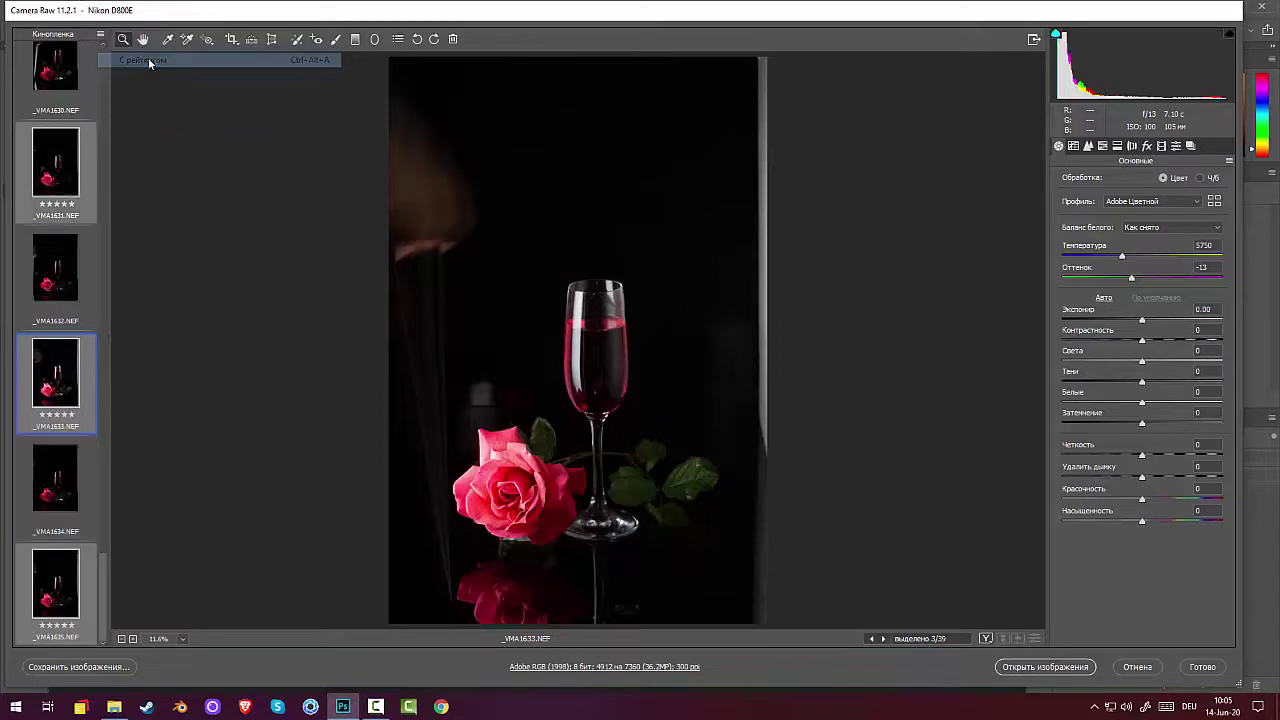
click(1037, 672)
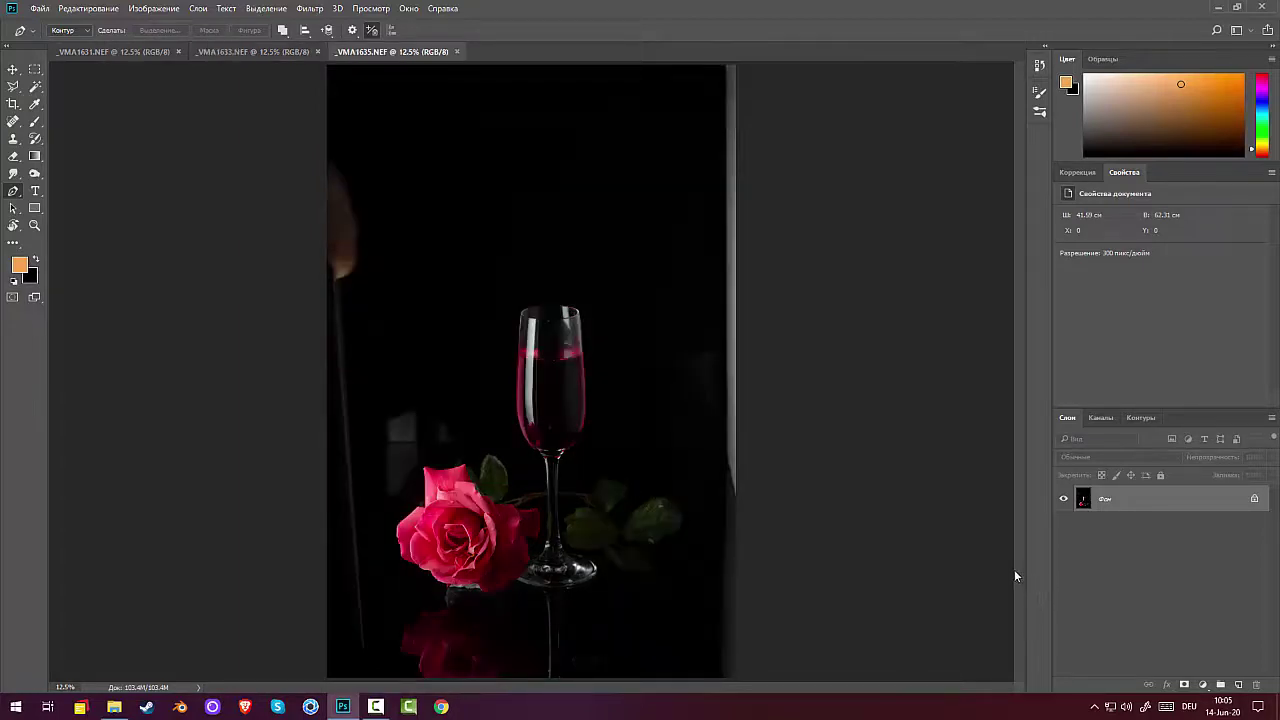
Load the three open files into one layer stack with automatic alignment of the source images enabled.
click(45, 9)
mouse_move(95, 316)
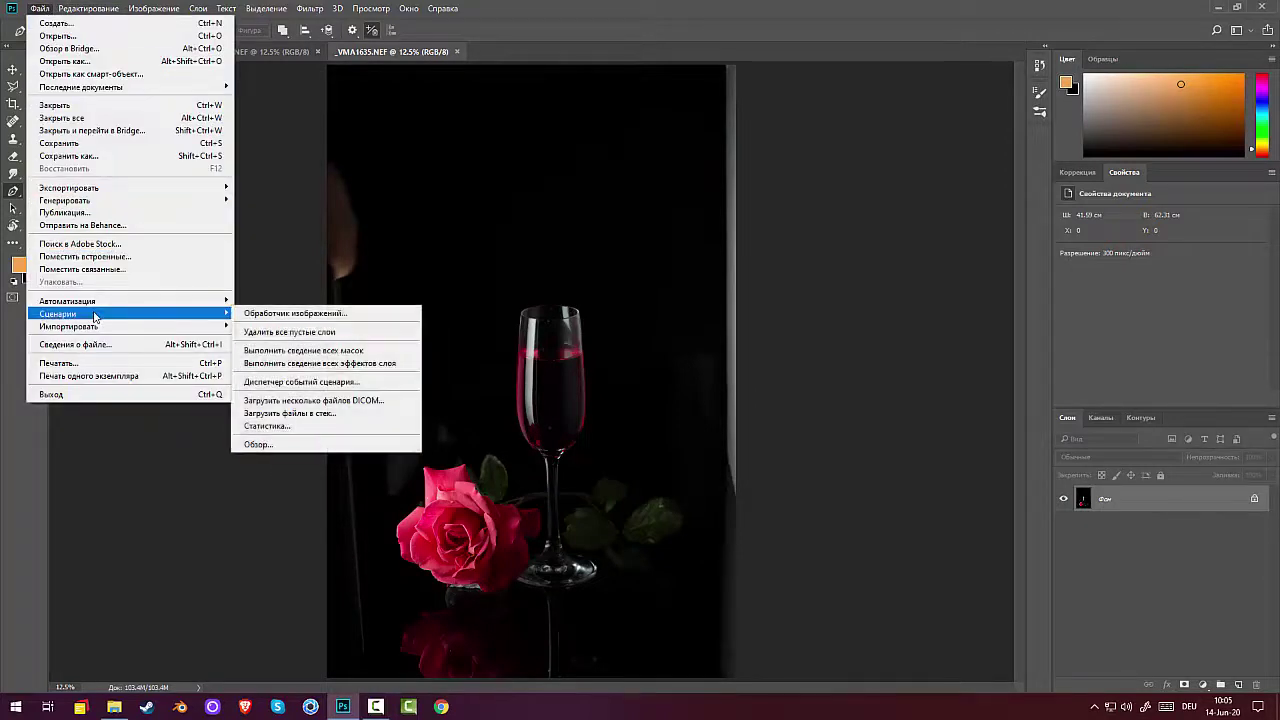
click(330, 414)
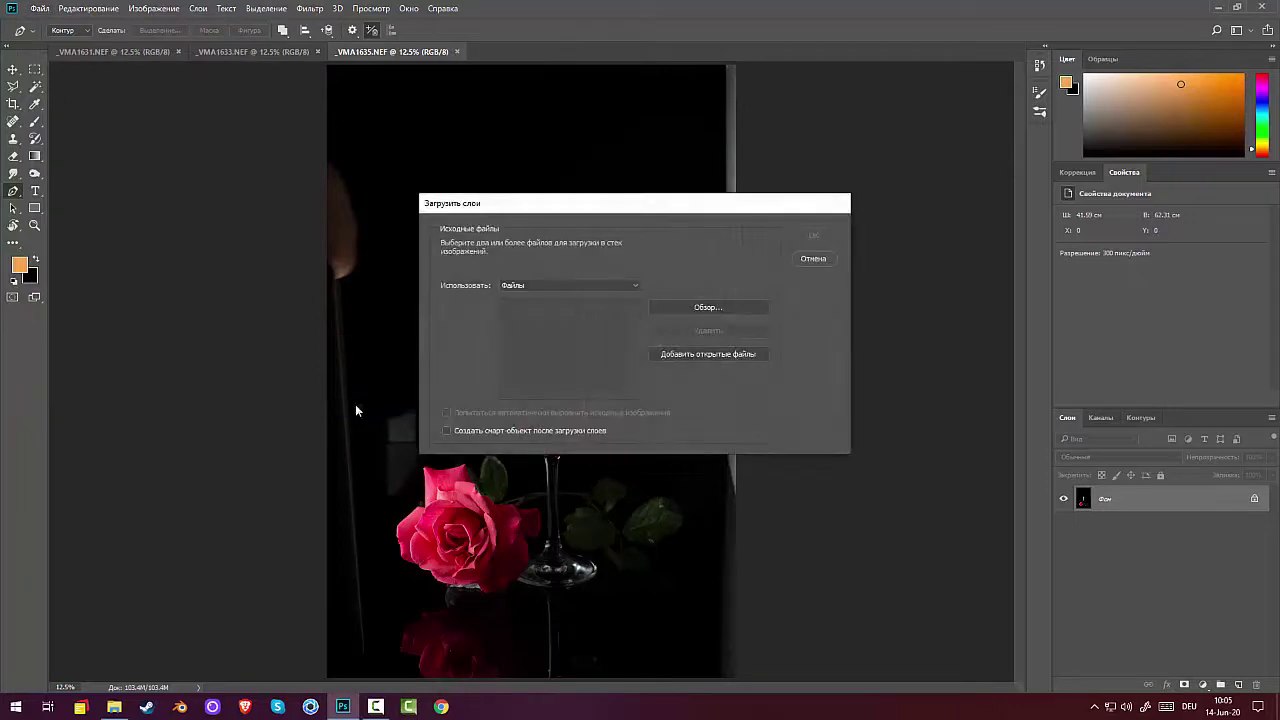
click(683, 353)
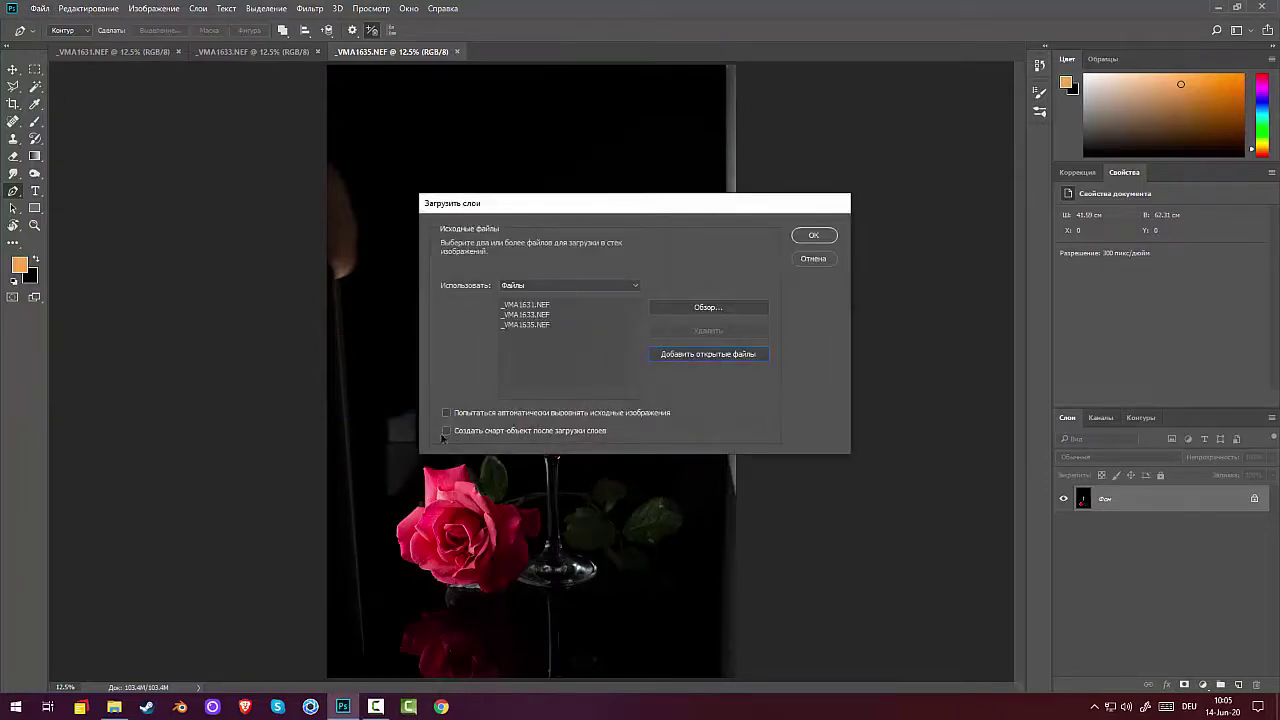
click(447, 413)
click(800, 235)
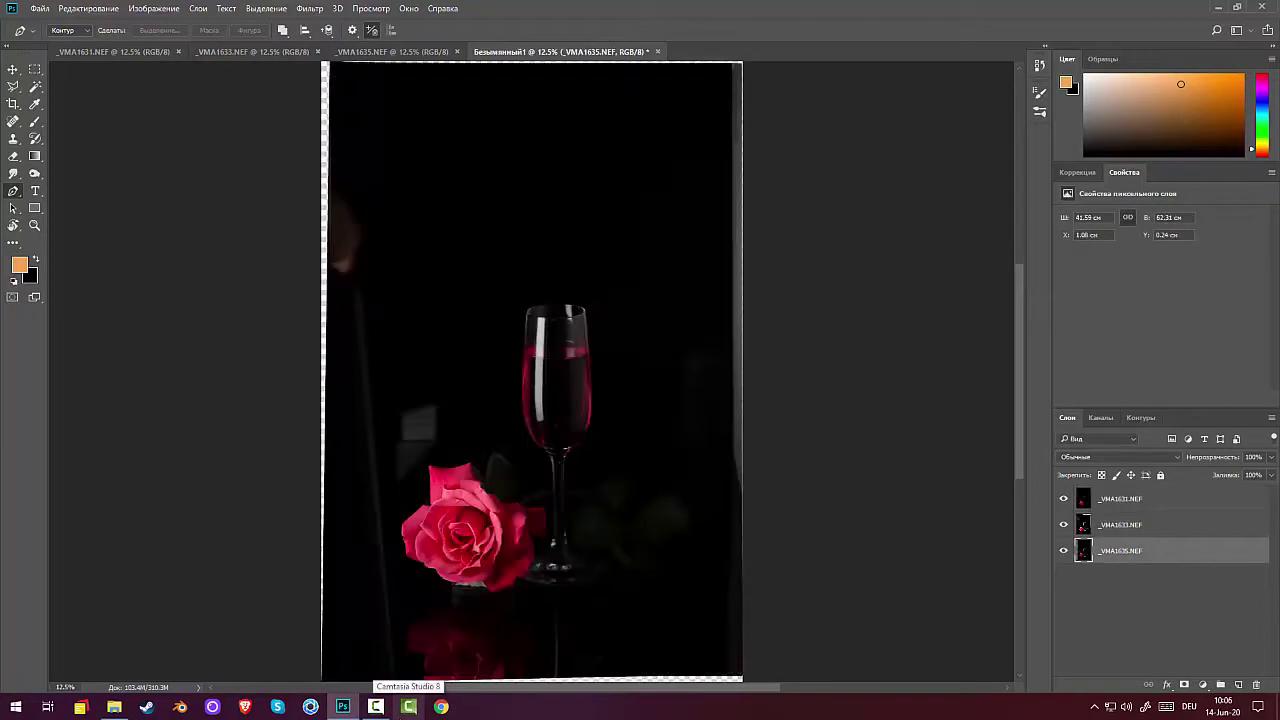
Compare the three stacked exposures by toggling the visibility of the _VMA1631.NEF and _VMA1633.NEF layers.
click(1063, 499)
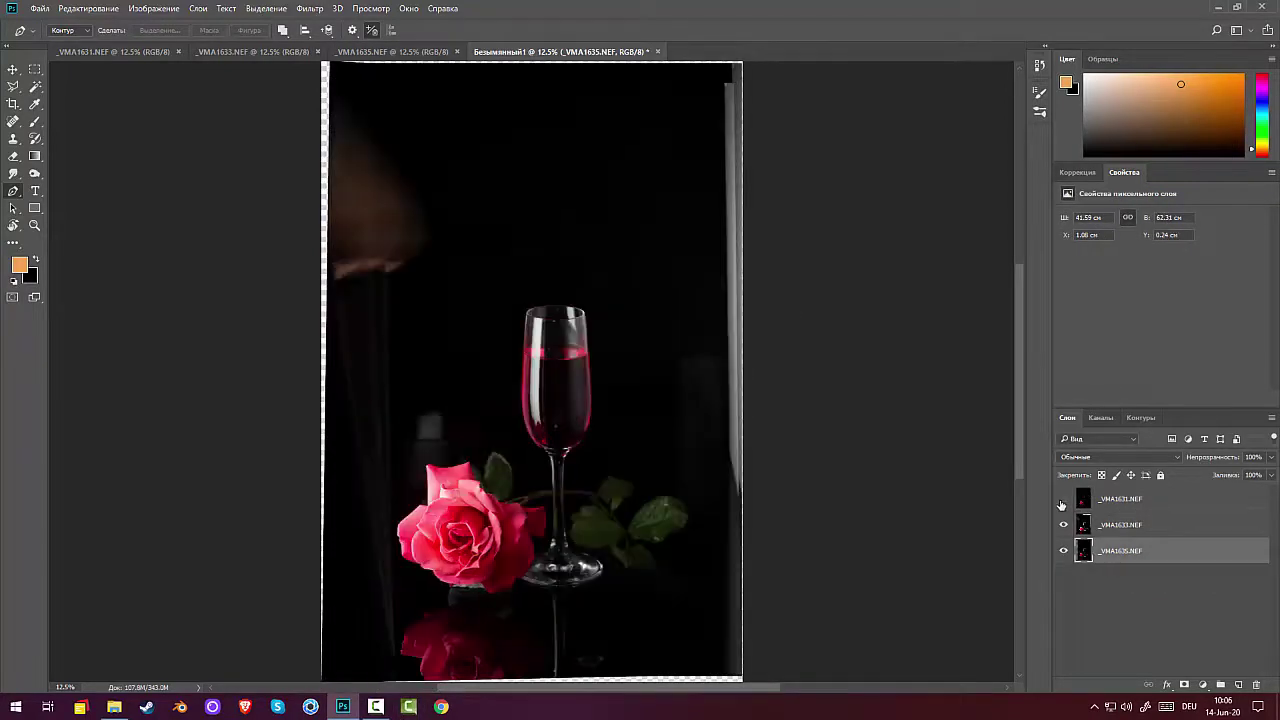
click(1064, 526)
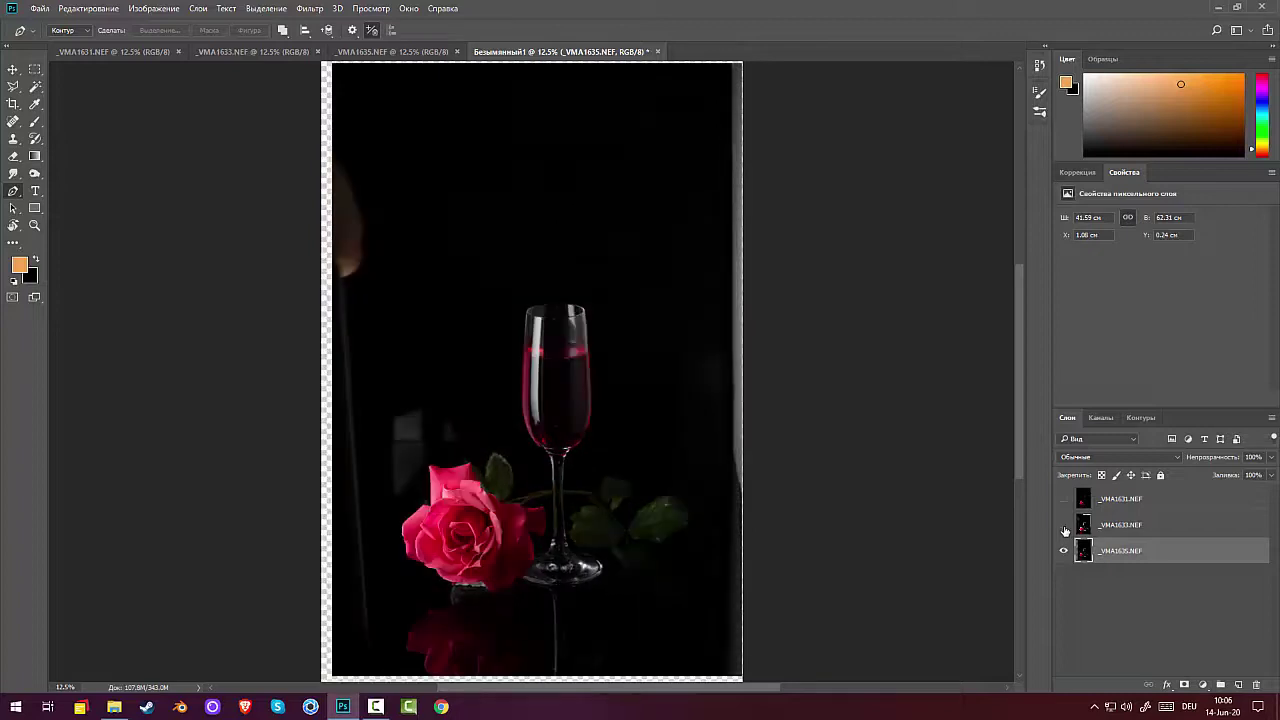
click(1064, 527)
click(1065, 530)
click(1065, 530)
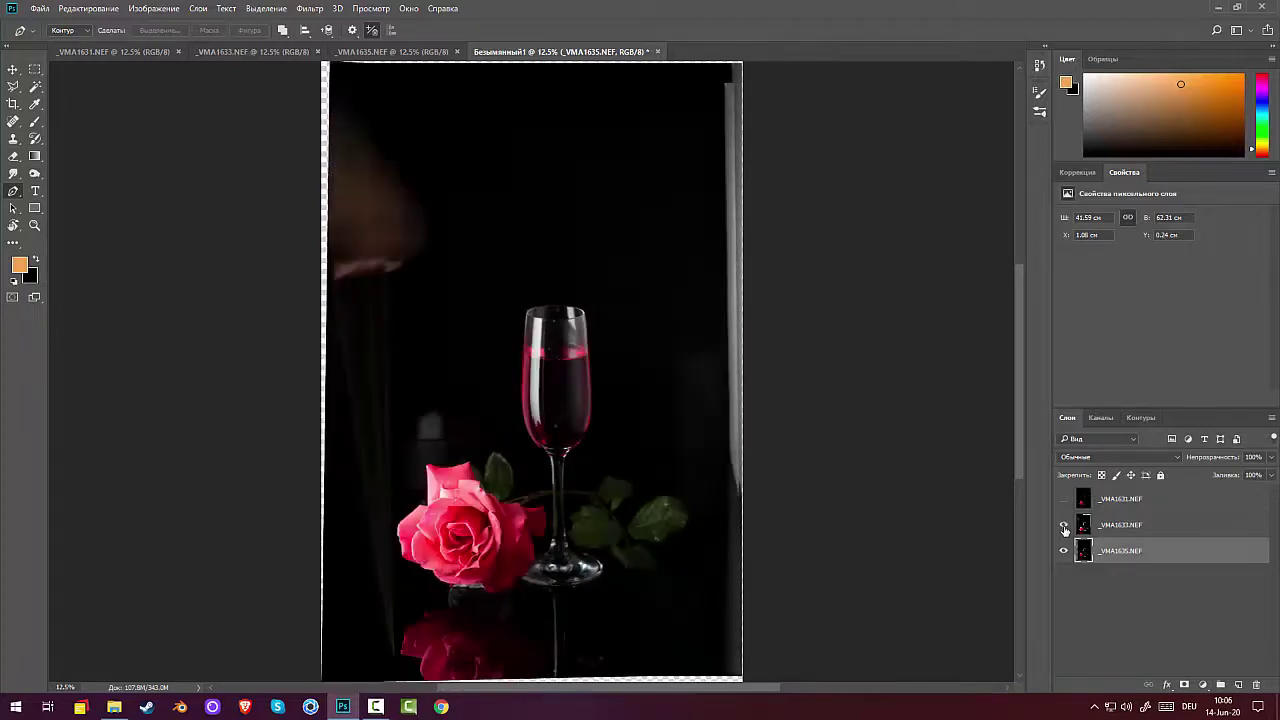
click(1065, 530)
click(1062, 498)
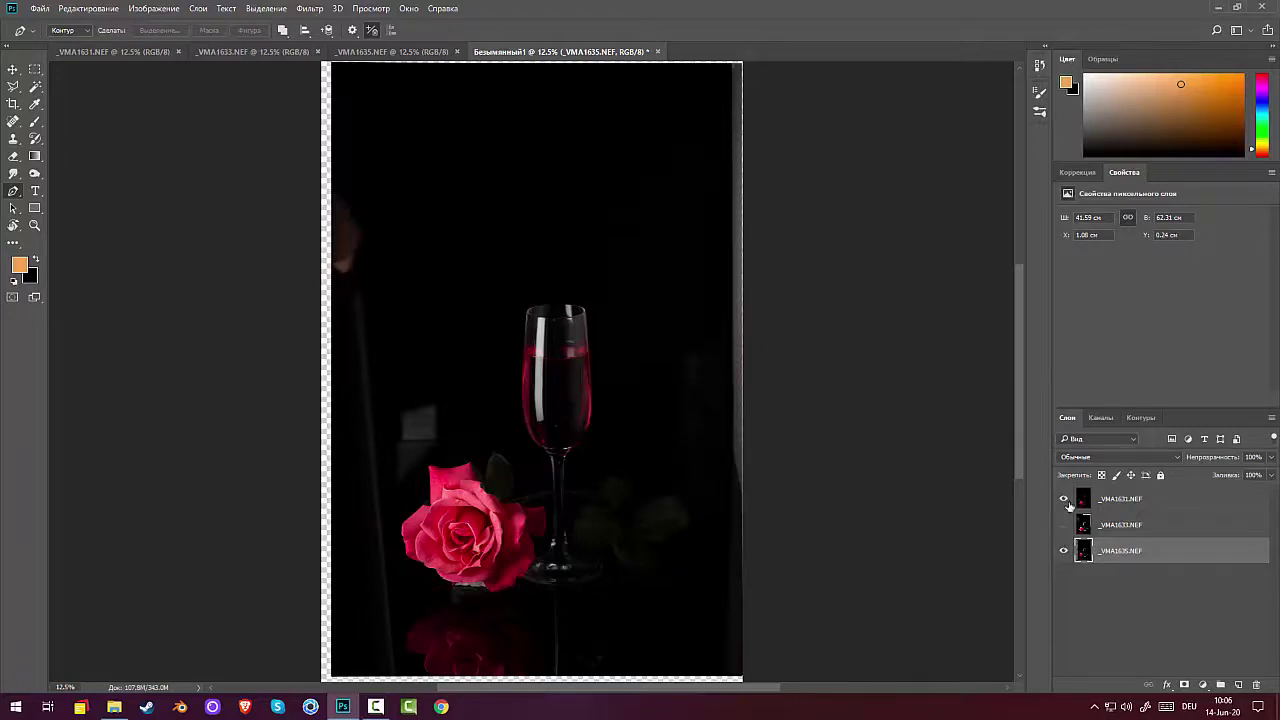
click(1064, 498)
click(1063, 525)
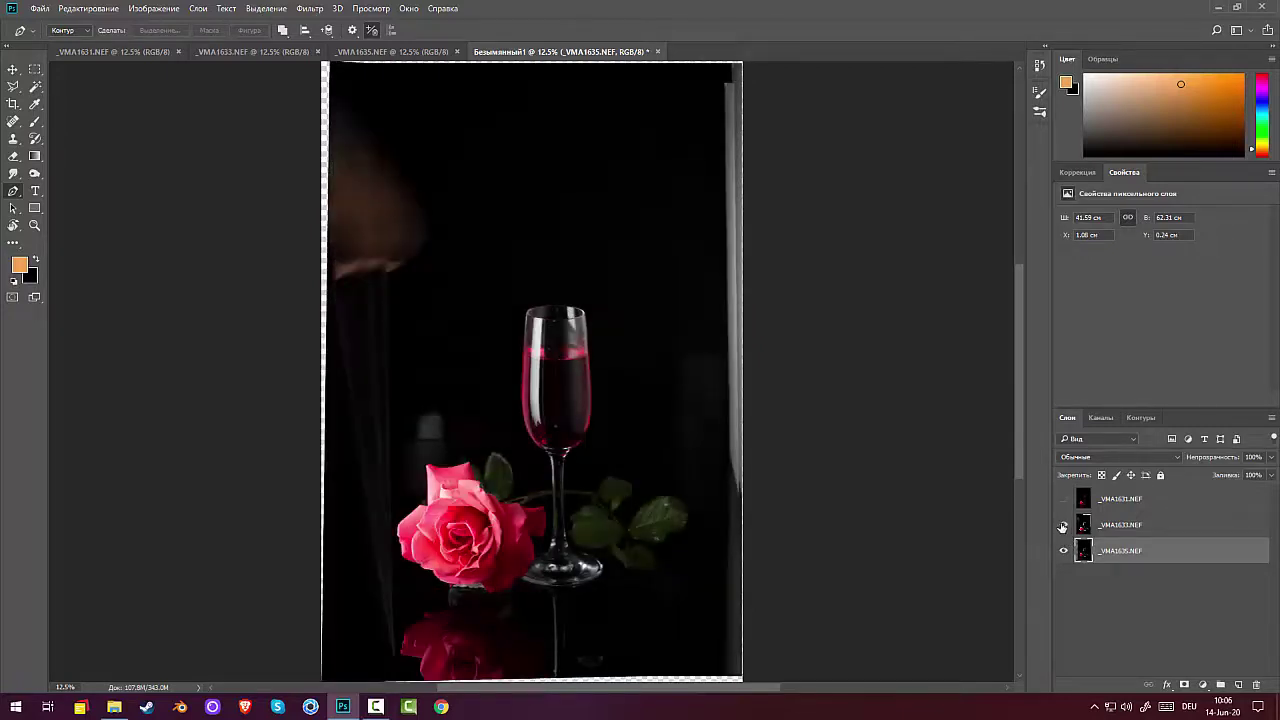
click(1063, 525)
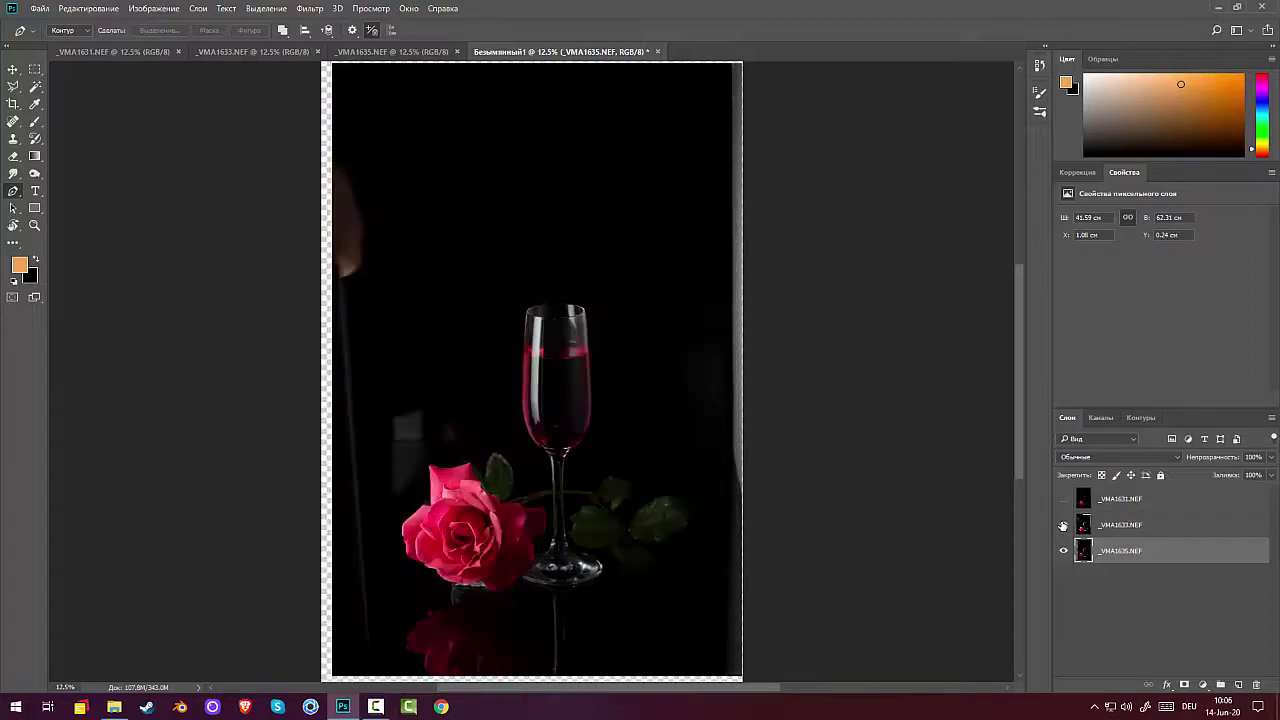
click(1063, 525)
click(1064, 498)
Hide the _VMA1635.NEF layer and add a white layer mask to the _VMA1631.NEF layer.
click(1063, 551)
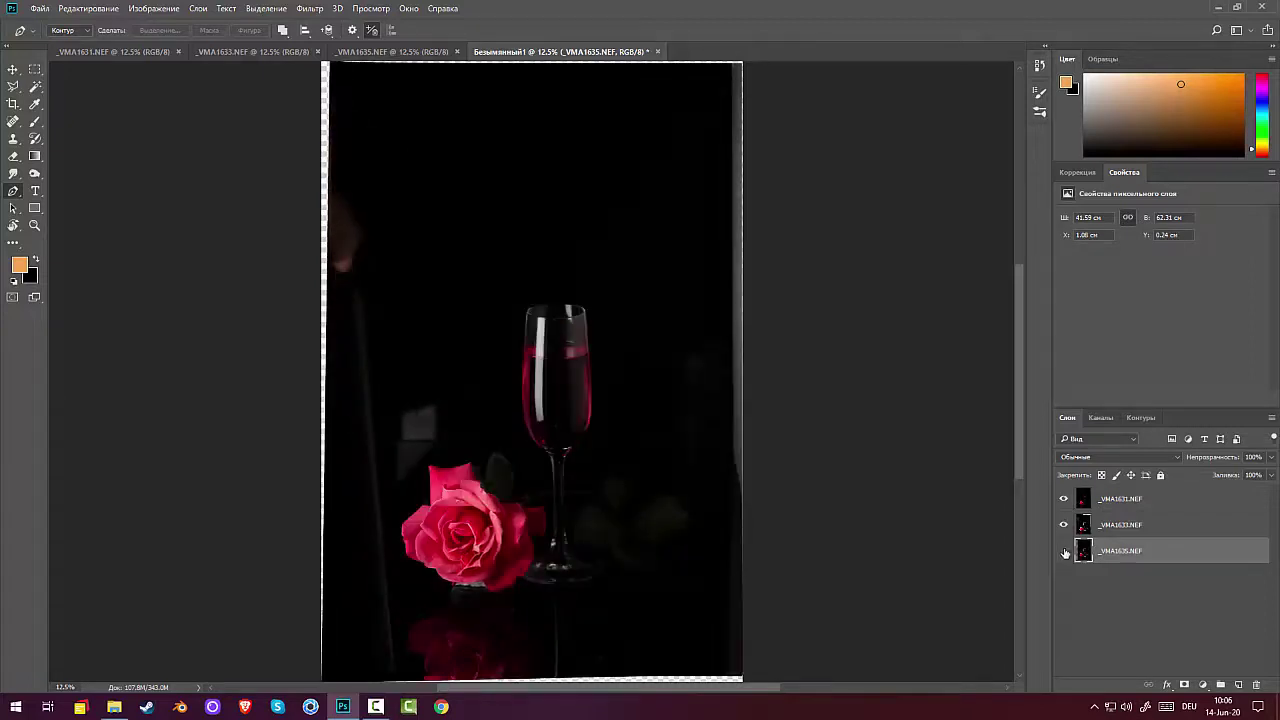
click(1125, 498)
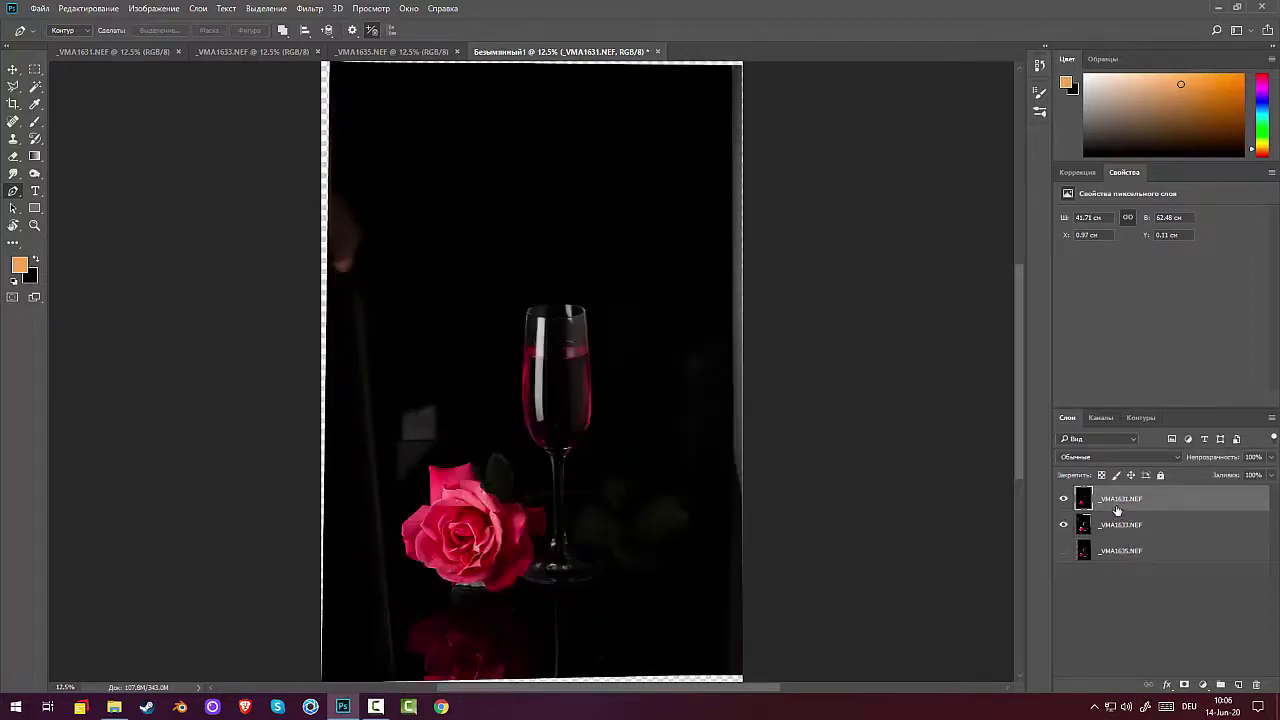
click(1184, 685)
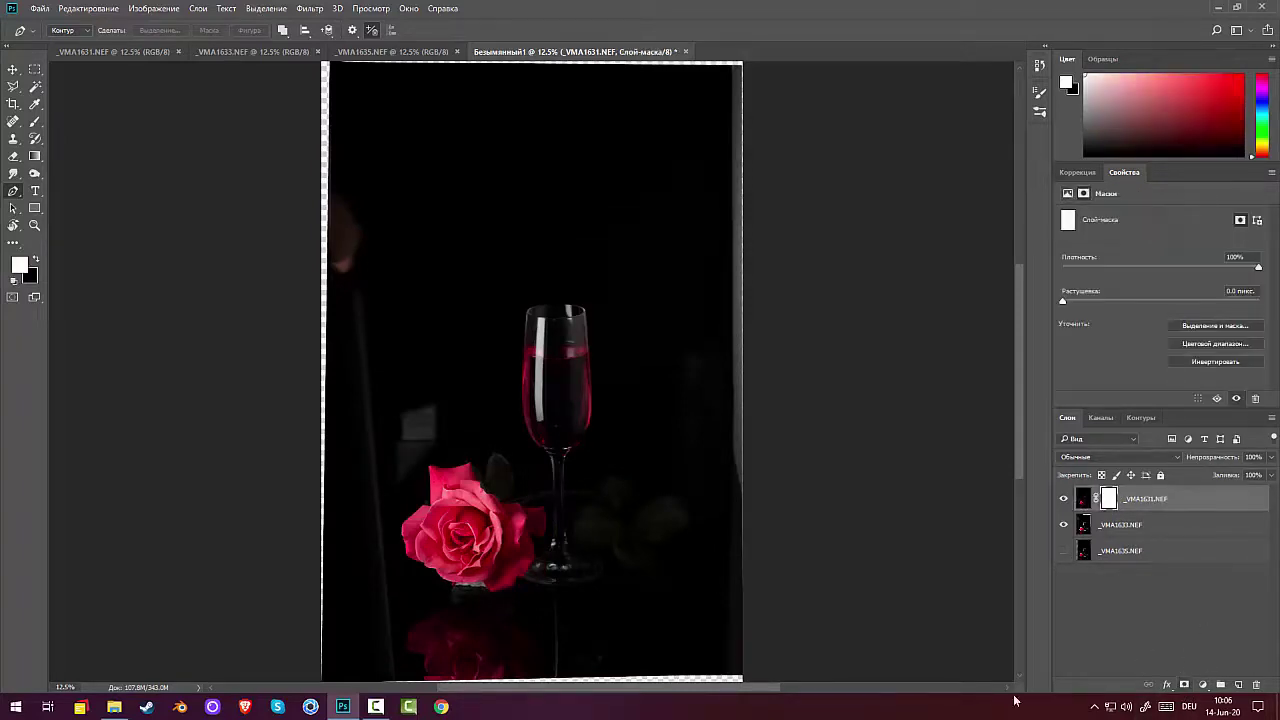
Brush black on the _VMA1631.NEF mask over the leaves and glass base, and merge the layer down into _VMA1633.NEF.
click(37, 260)
click(35, 121)
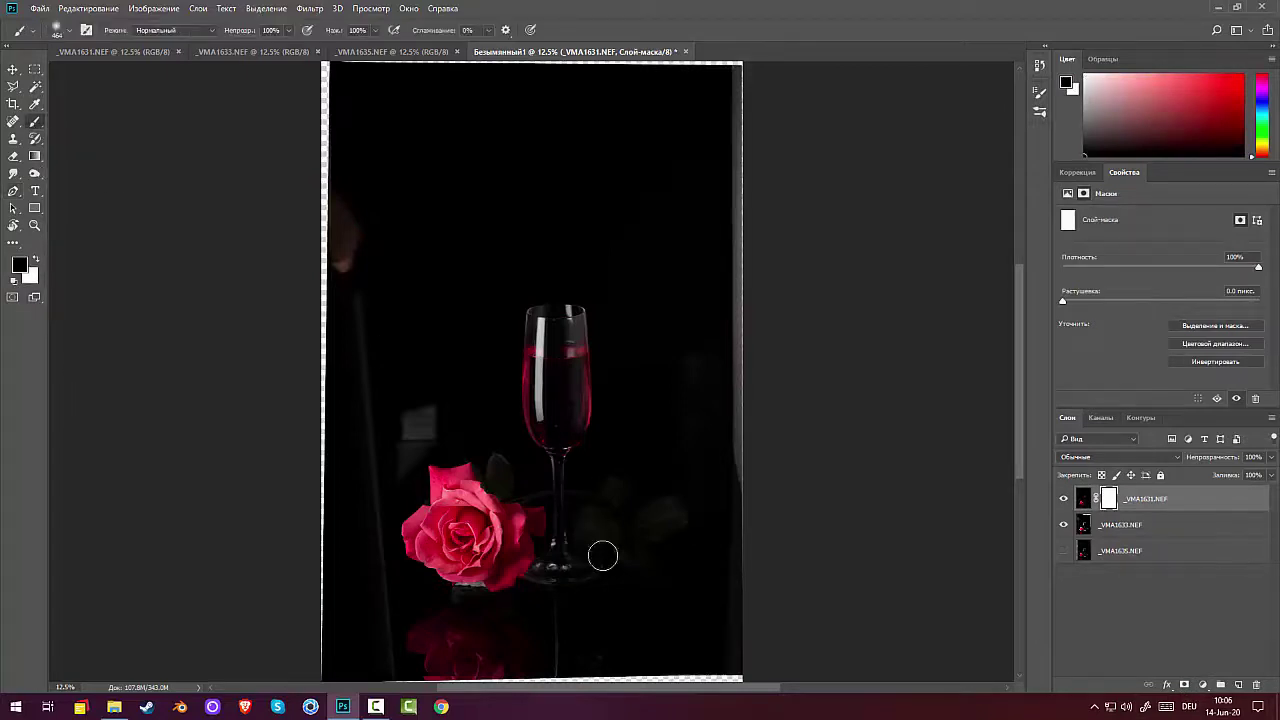
mouse_move(600, 546)
mouse_down()
mouse_move(677, 517)
mouse_move(641, 540)
mouse_move(657, 550)
mouse_move(597, 487)
mouse_move(578, 536)
mouse_move(600, 576)
mouse_move(567, 582)
mouse_move(526, 579)
mouse_move(613, 571)
mouse_move(597, 504)
mouse_move(535, 499)
mouse_move(489, 469)
mouse_move(490, 502)
mouse_move(501, 477)
mouse_move(490, 524)
mouse_move(484, 505)
mouse_move(498, 487)
mouse_move(565, 499)
mouse_move(704, 581)
mouse_move(639, 569)
mouse_move(607, 479)
mouse_move(573, 440)
mouse_move(571, 357)
mouse_up()
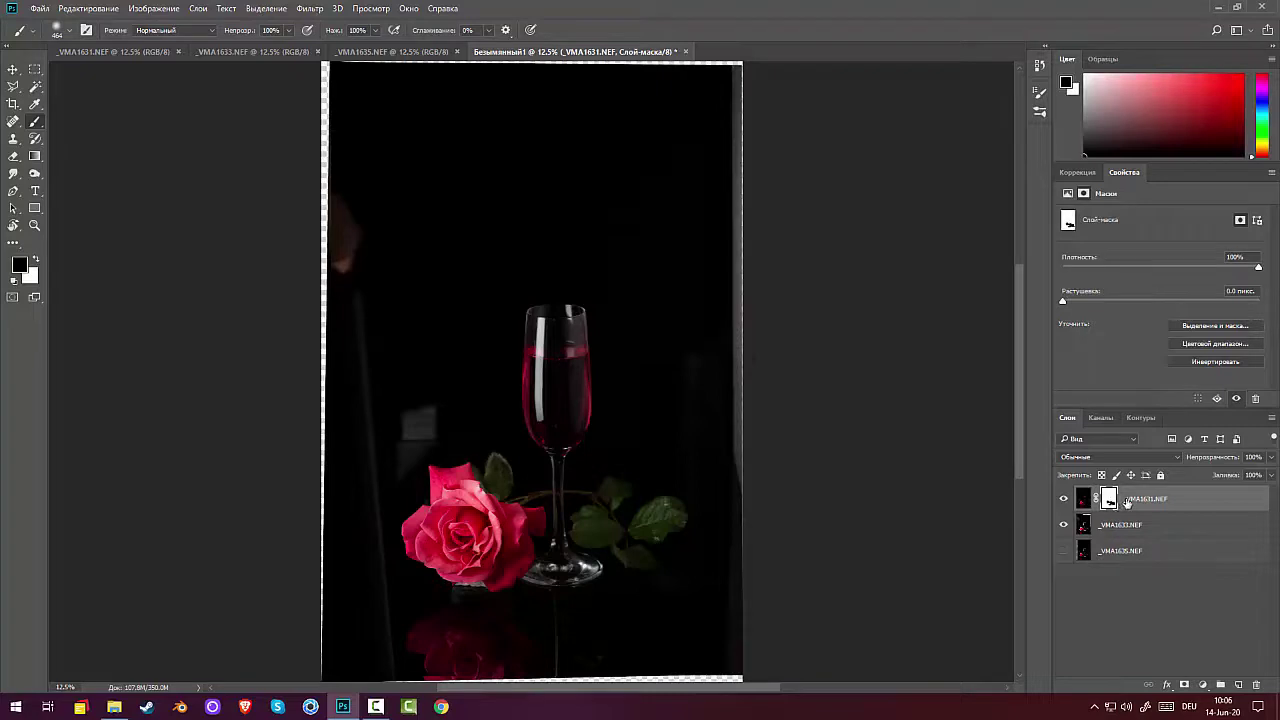
click(1126, 501)
key(ctrl+e)
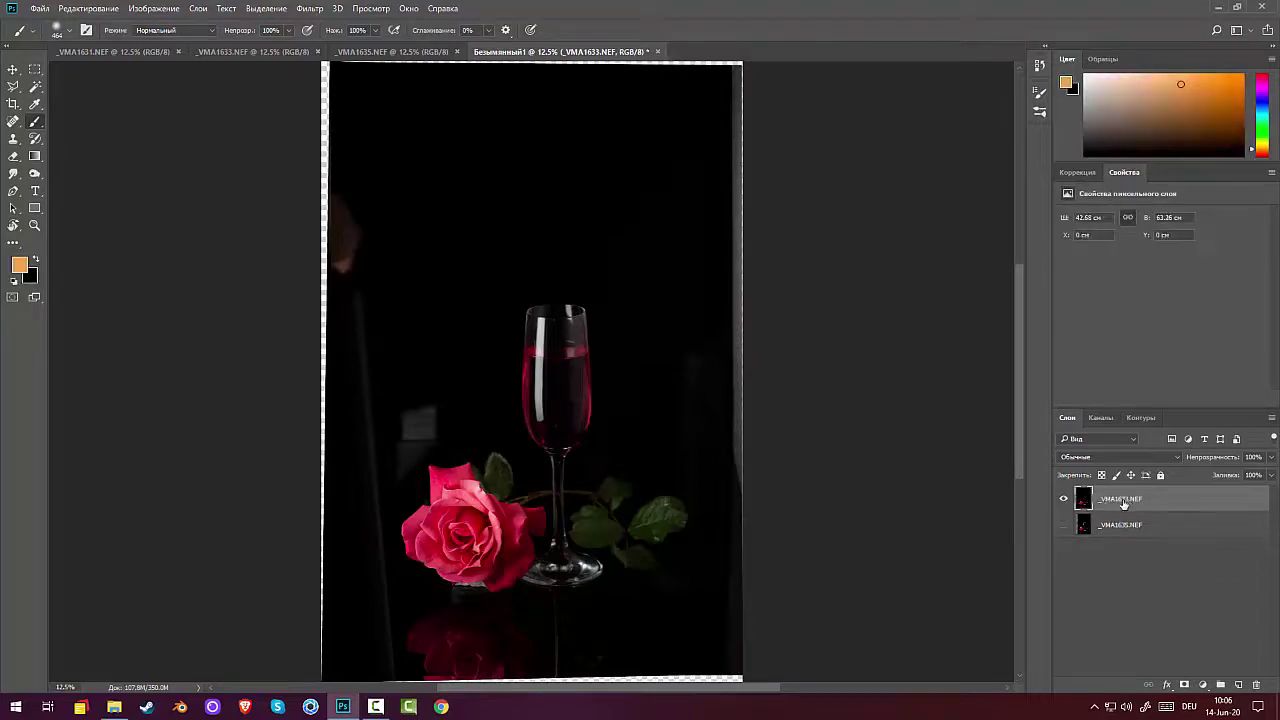
Show the _VMA1635.NEF layer and compare its glass with the one in the merged _VMA1633.NEF layer.
click(1063, 527)
click(1063, 501)
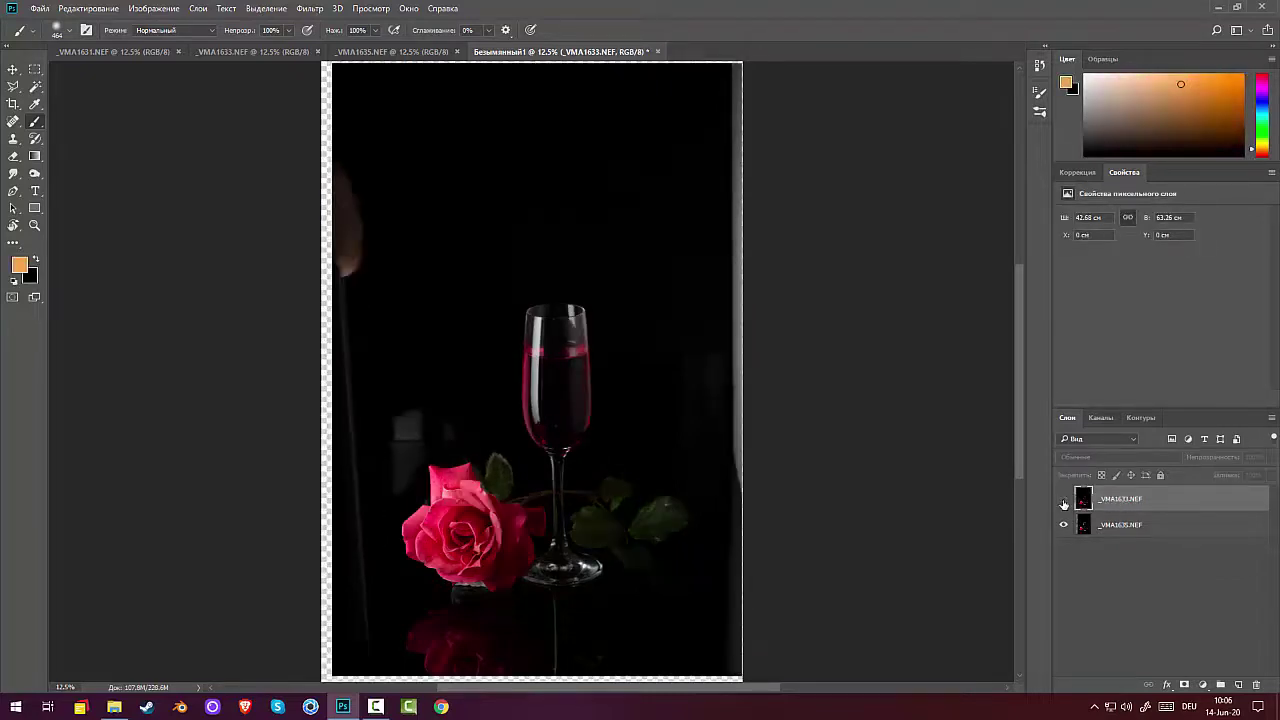
click(1063, 501)
click(1063, 502)
click(1063, 502)
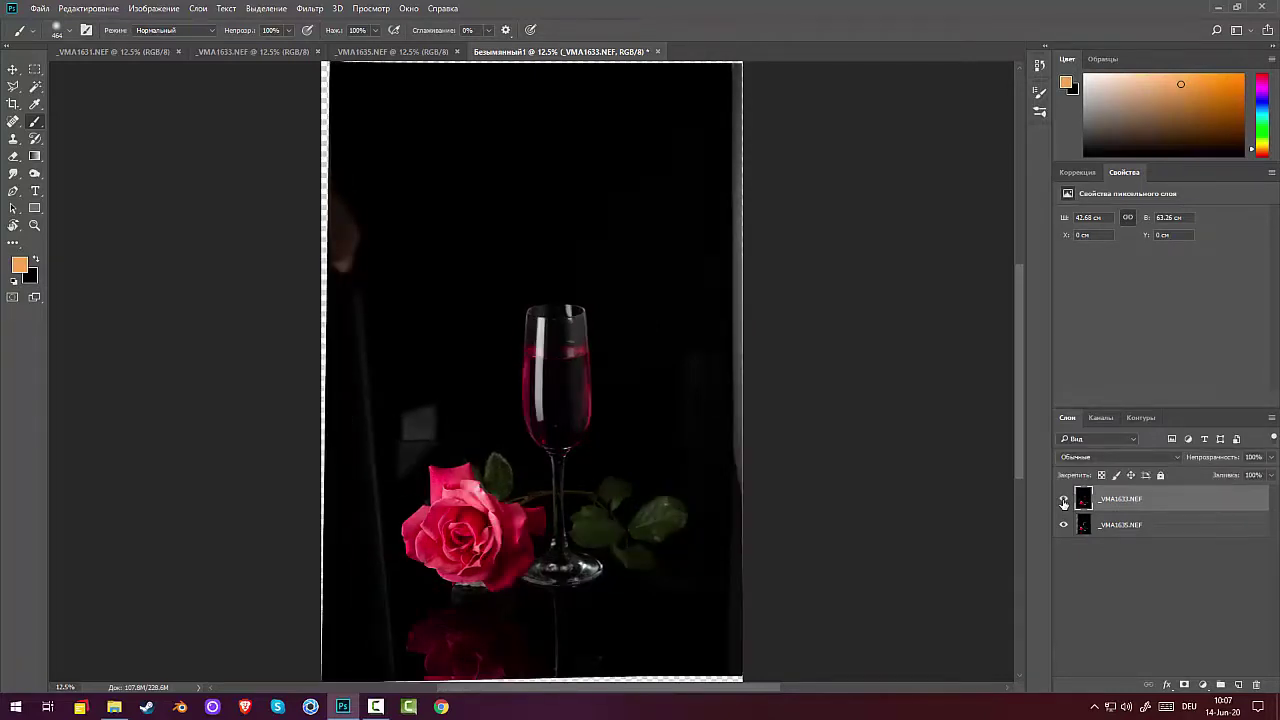
click(1063, 502)
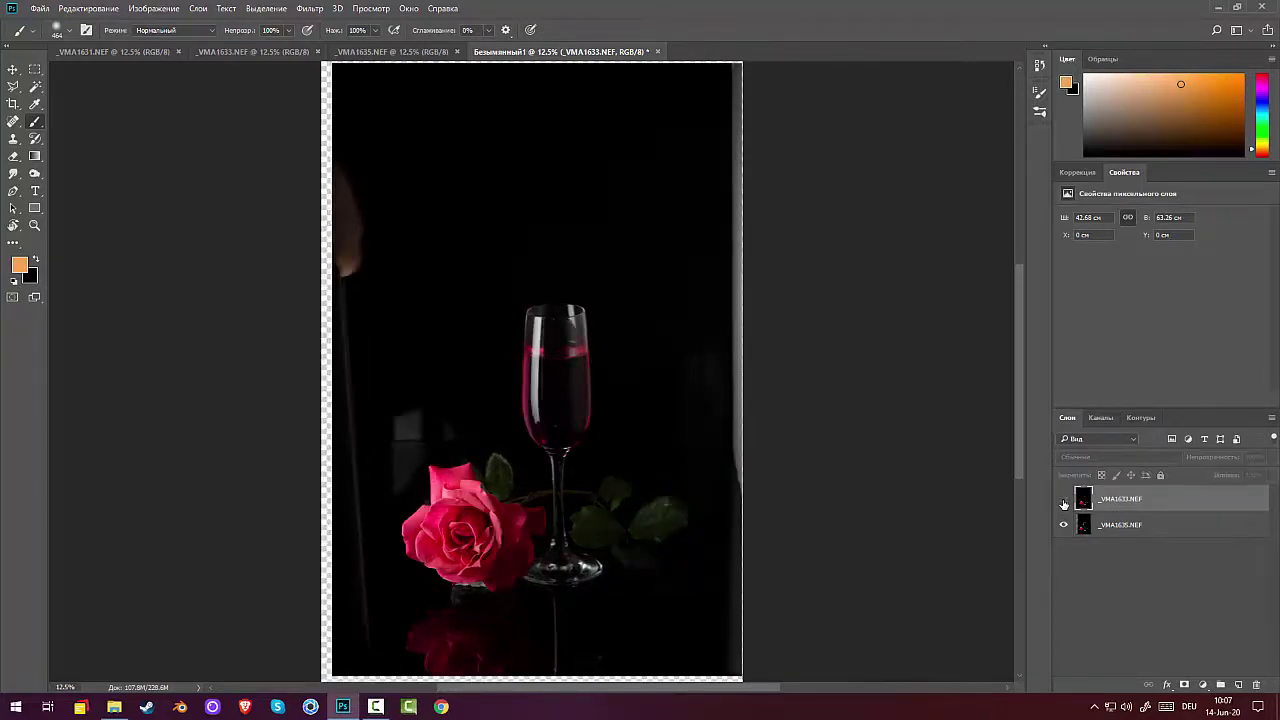
click(1063, 502)
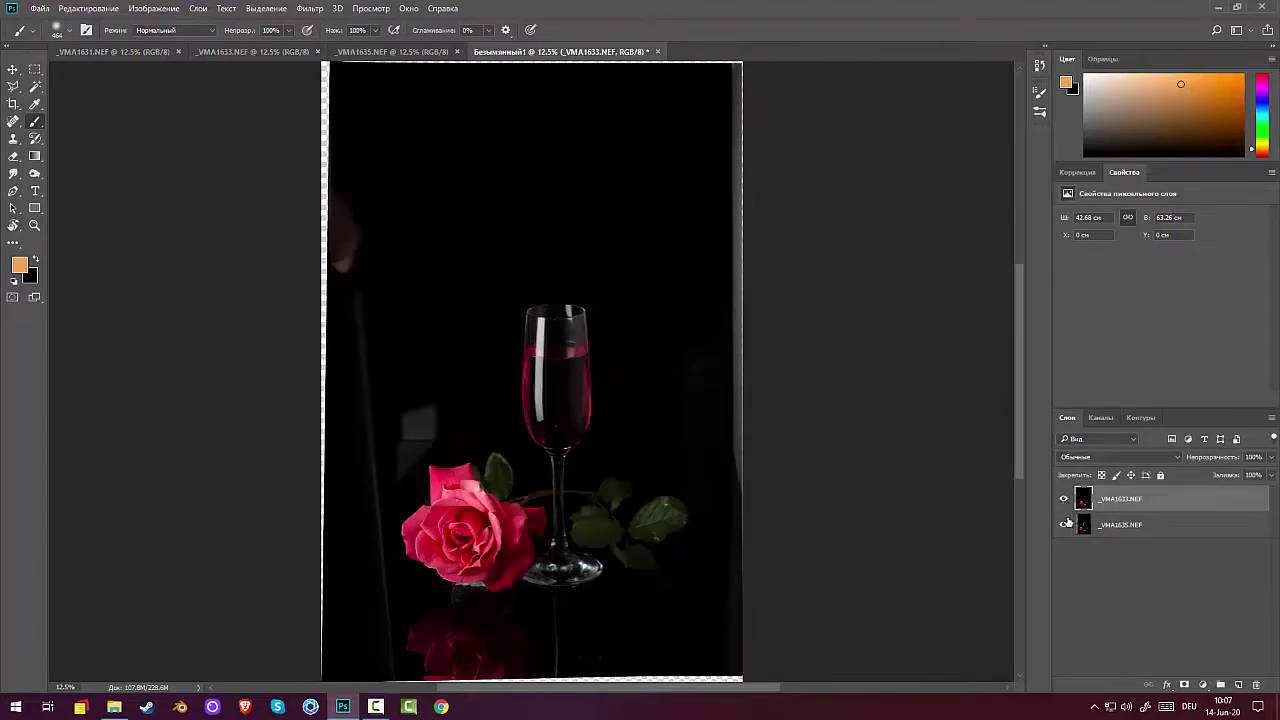
key(ctrl+plus)
key(ctrl+plus)
key(ctrl+plus)
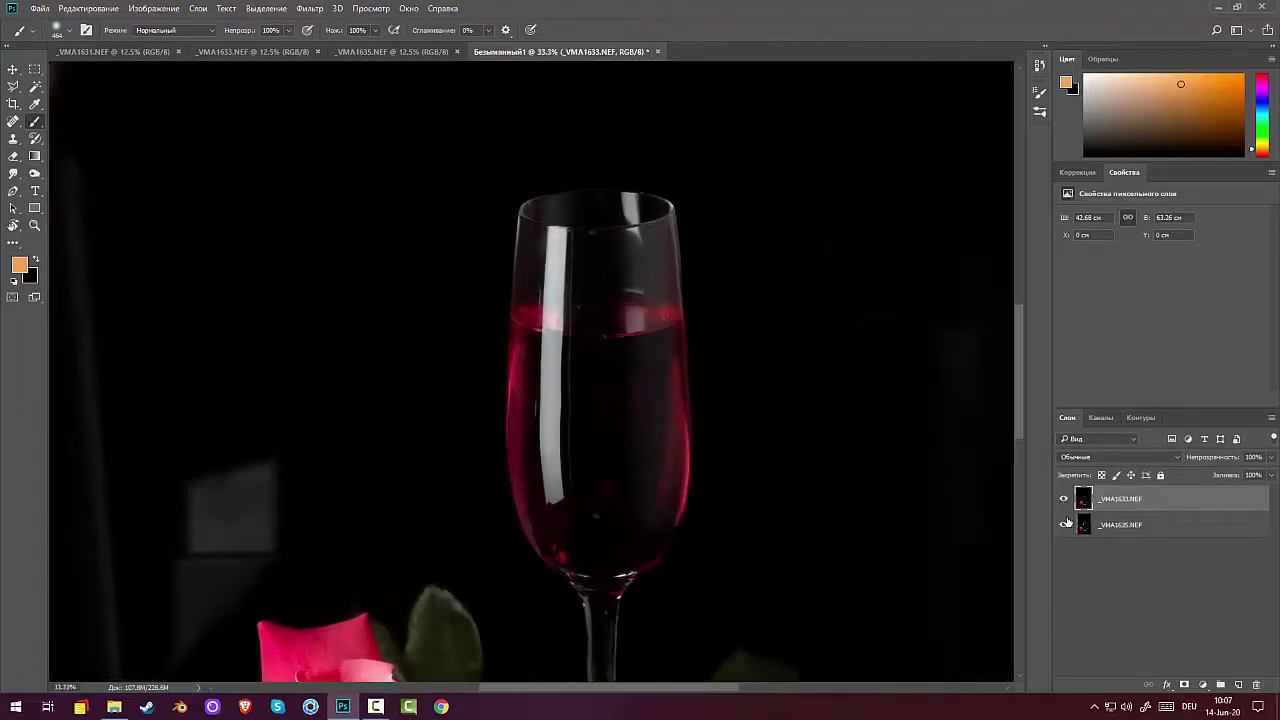
key(ctrl+minus)
key(ctrl+minus)
key(ctrl+minus)
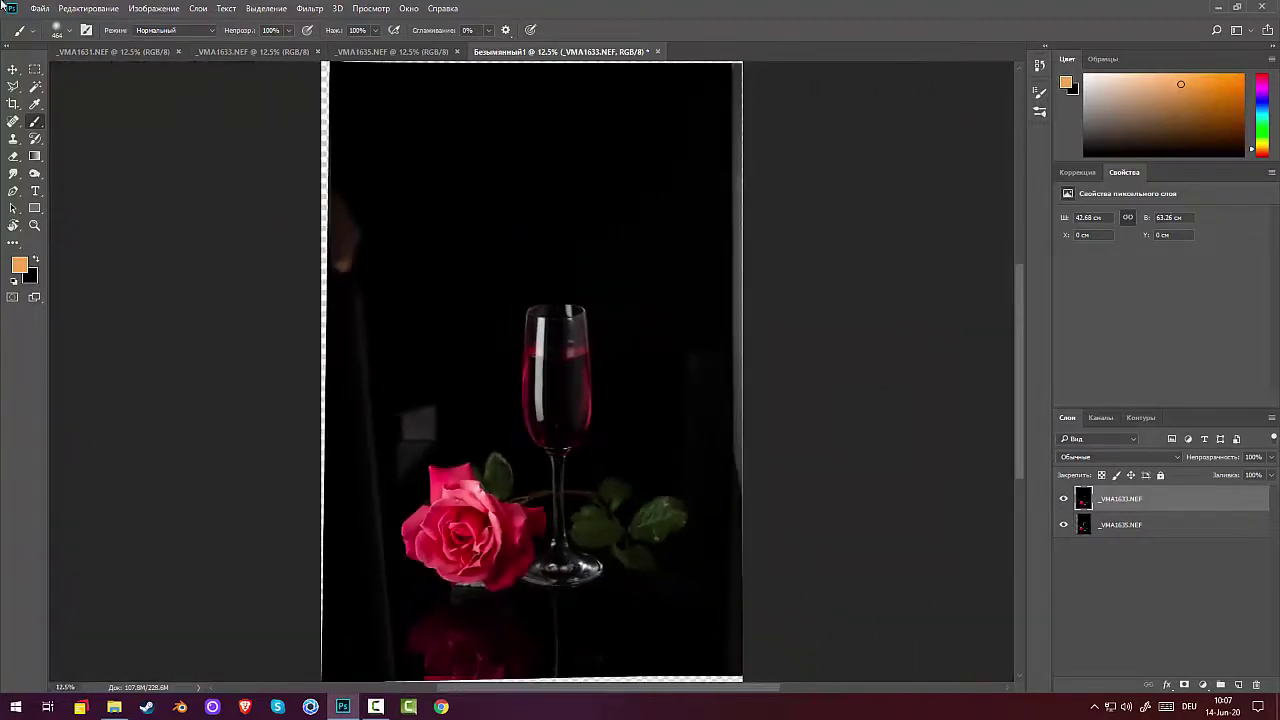
Open the raw files _VMA1624 through _VMA1635 from the 110D800E folder in Camera Raw.
click(38, 10)
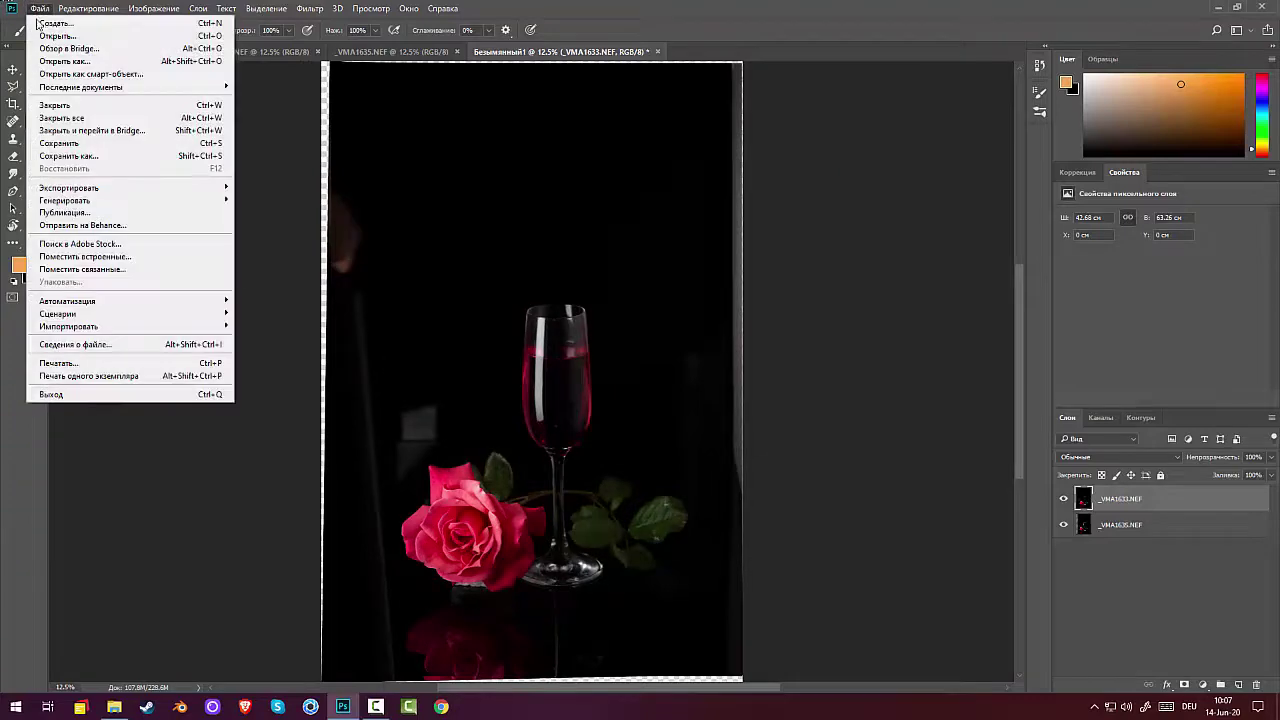
click(52, 36)
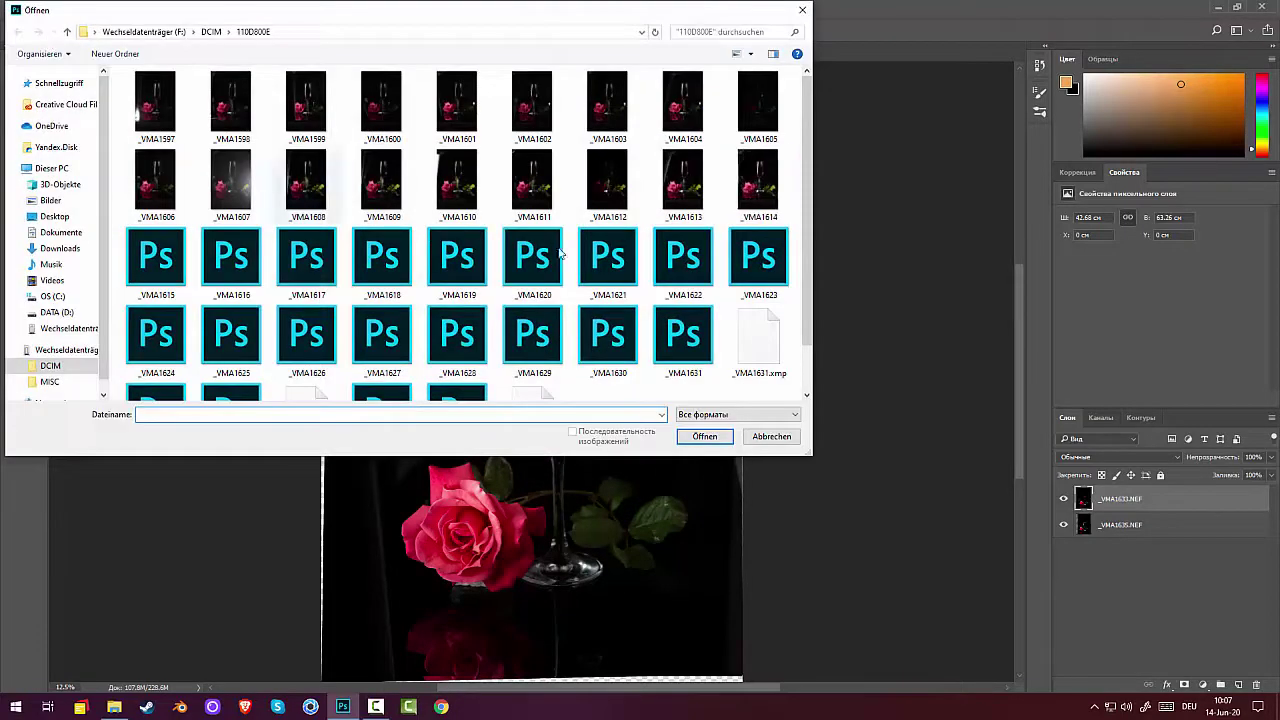
scroll(305, 275, down, 1)
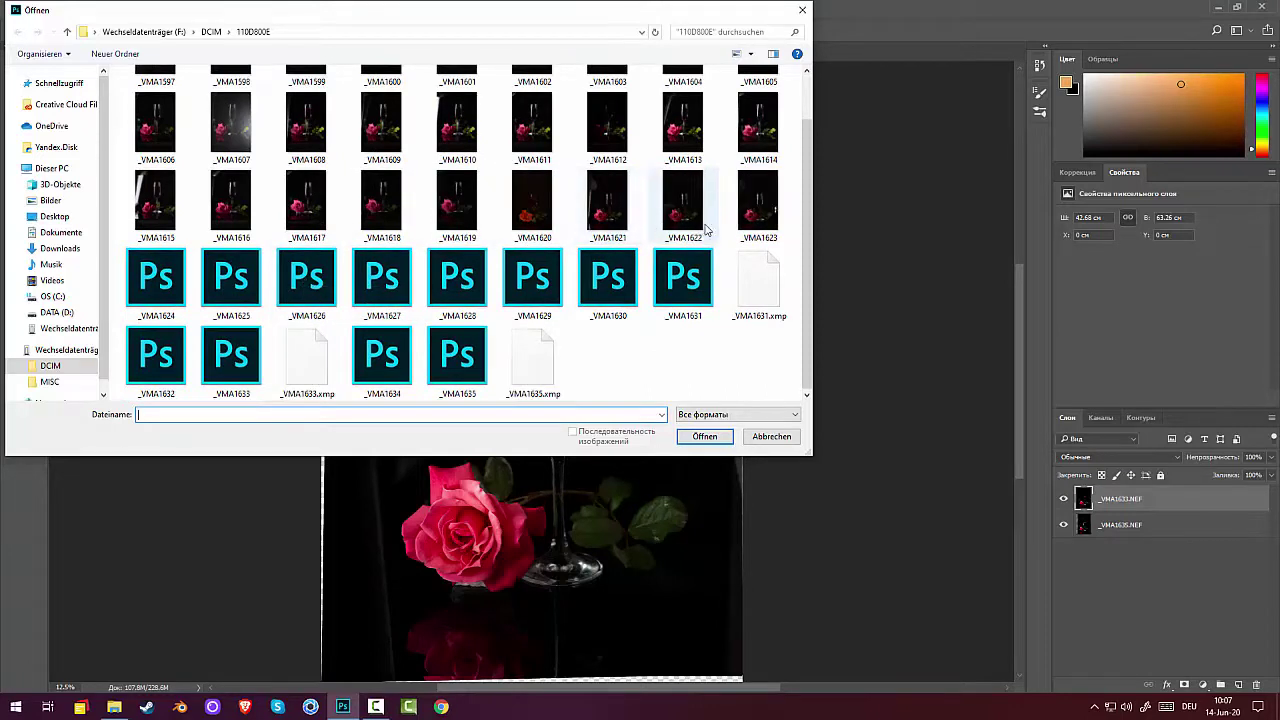
click(170, 287)
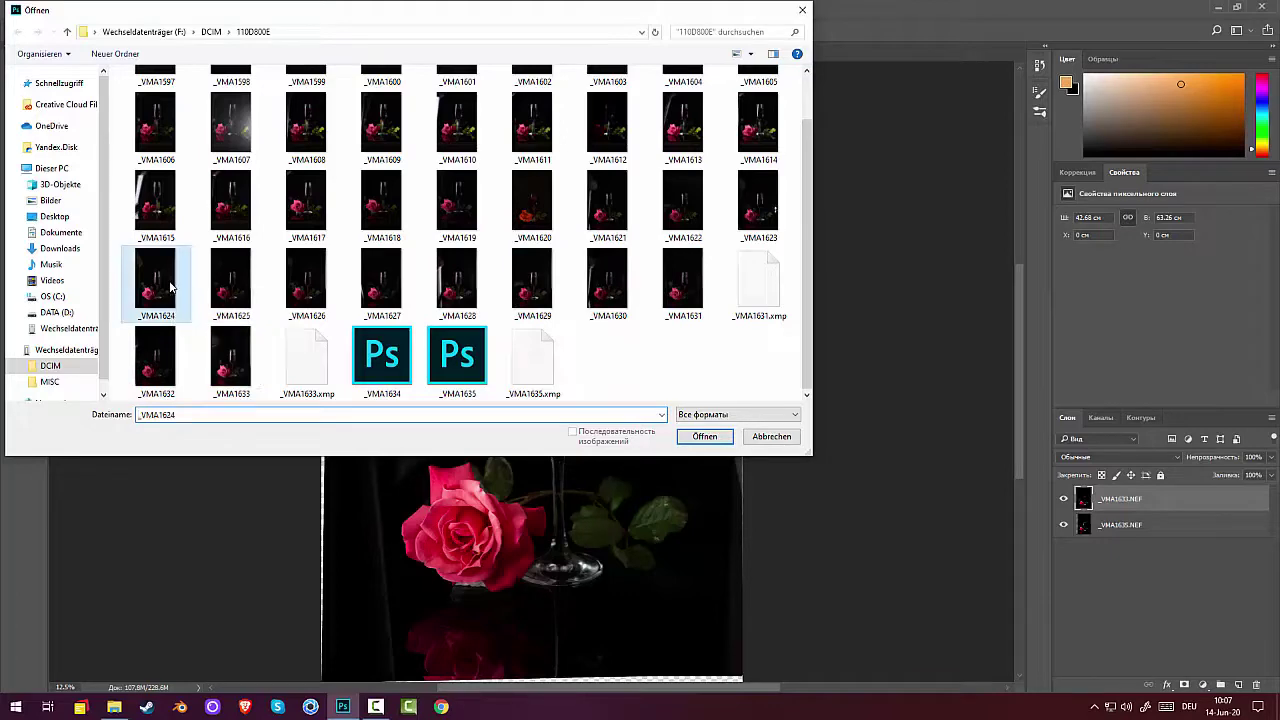
shift+click(460, 380)
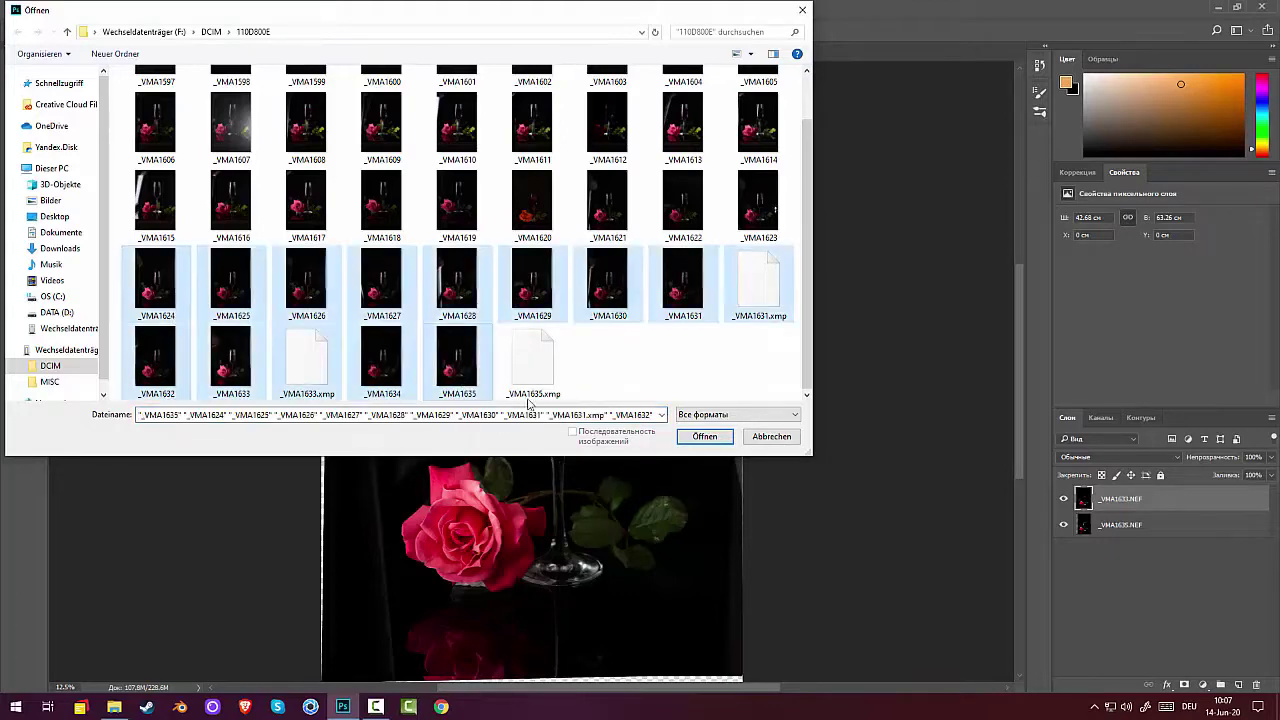
click(713, 437)
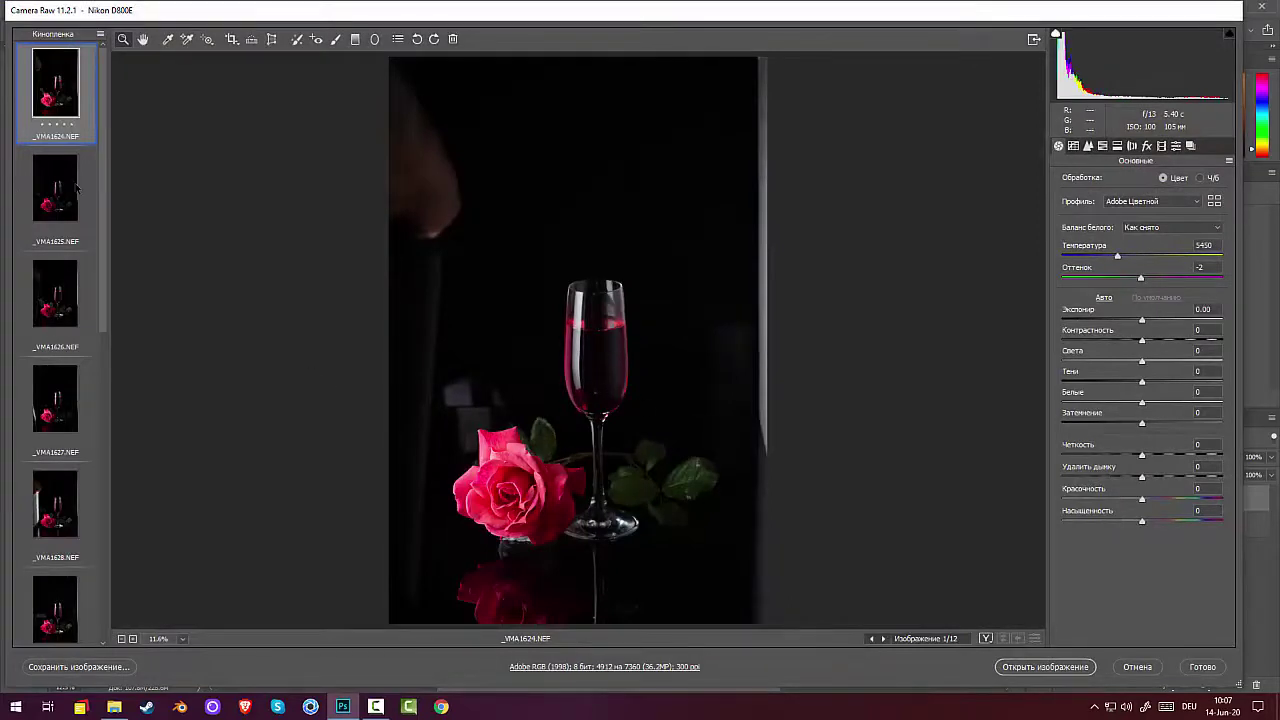
Review the raw exposures from _VMA1625 onward and _VMA1635 in Camera Raw, and close it without opening any of them.
click(76, 187)
click(74, 295)
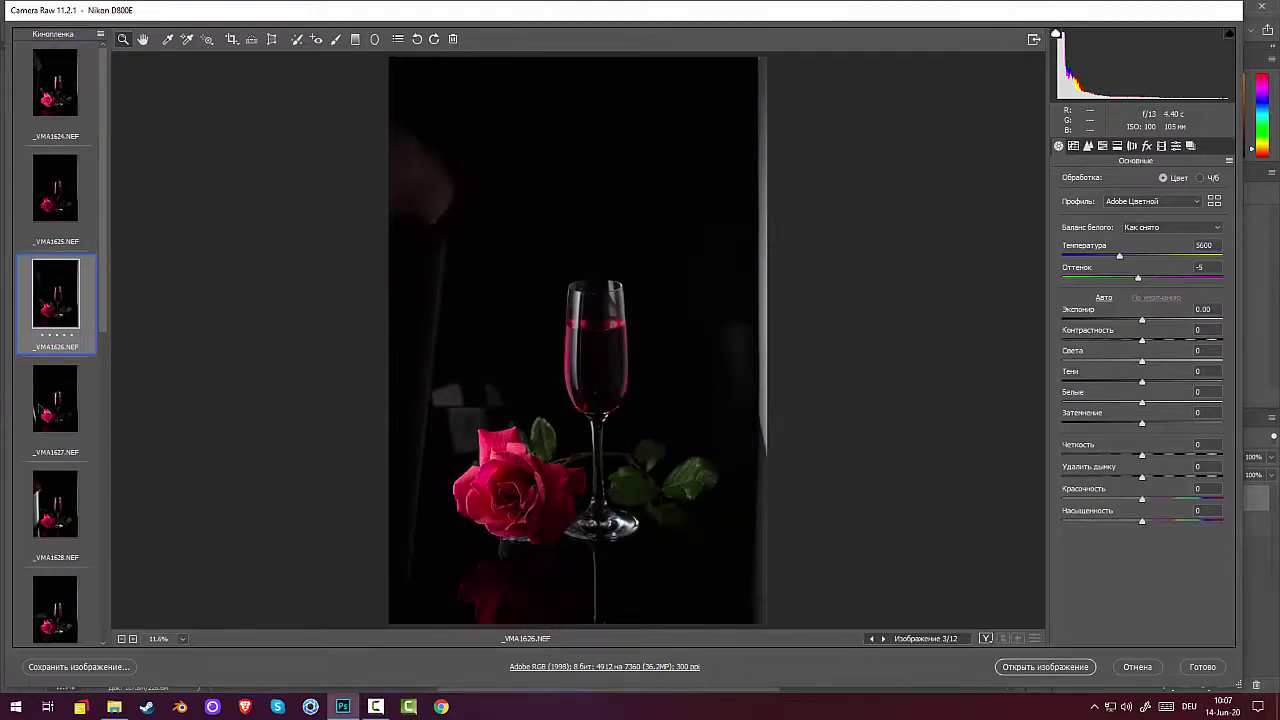
click(66, 411)
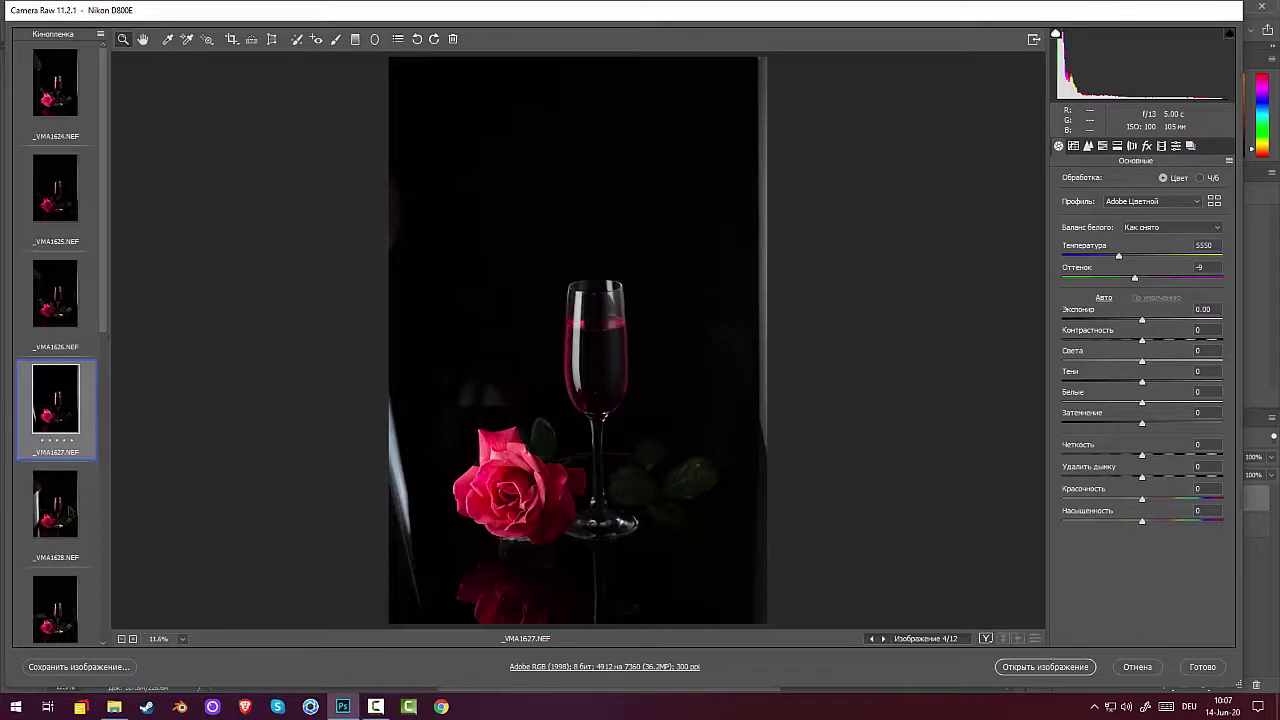
click(56, 505)
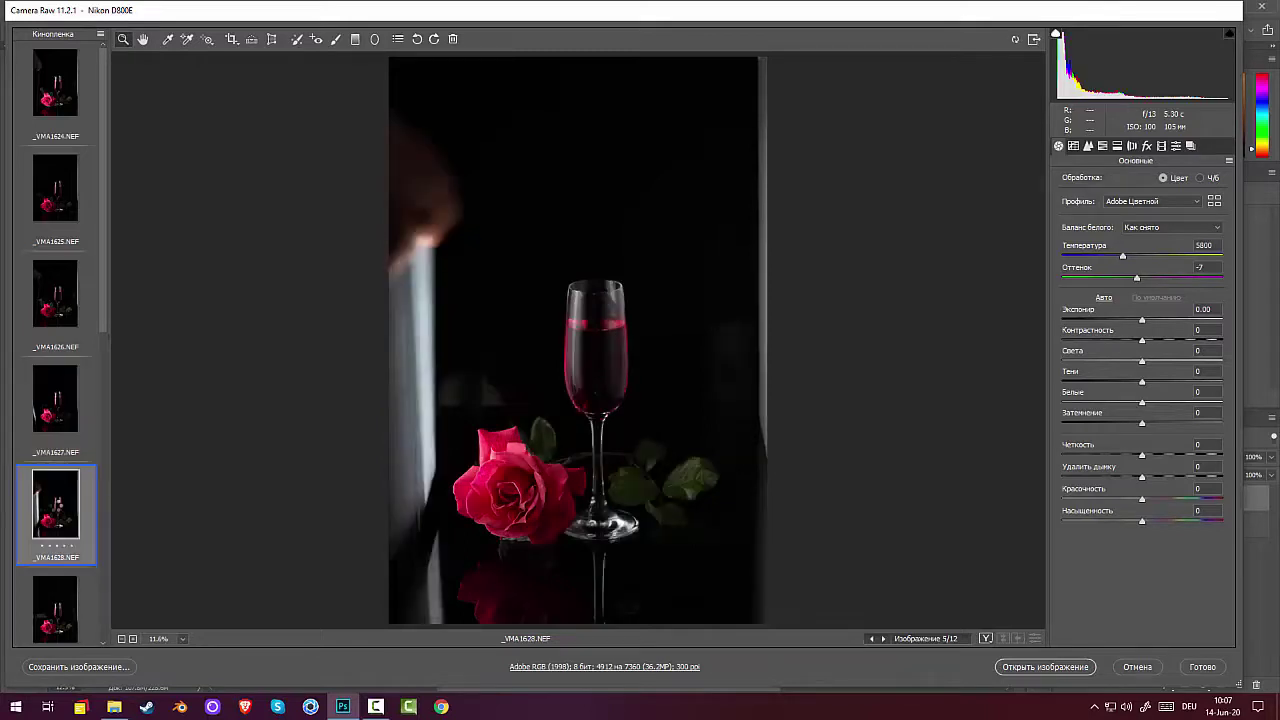
click(70, 625)
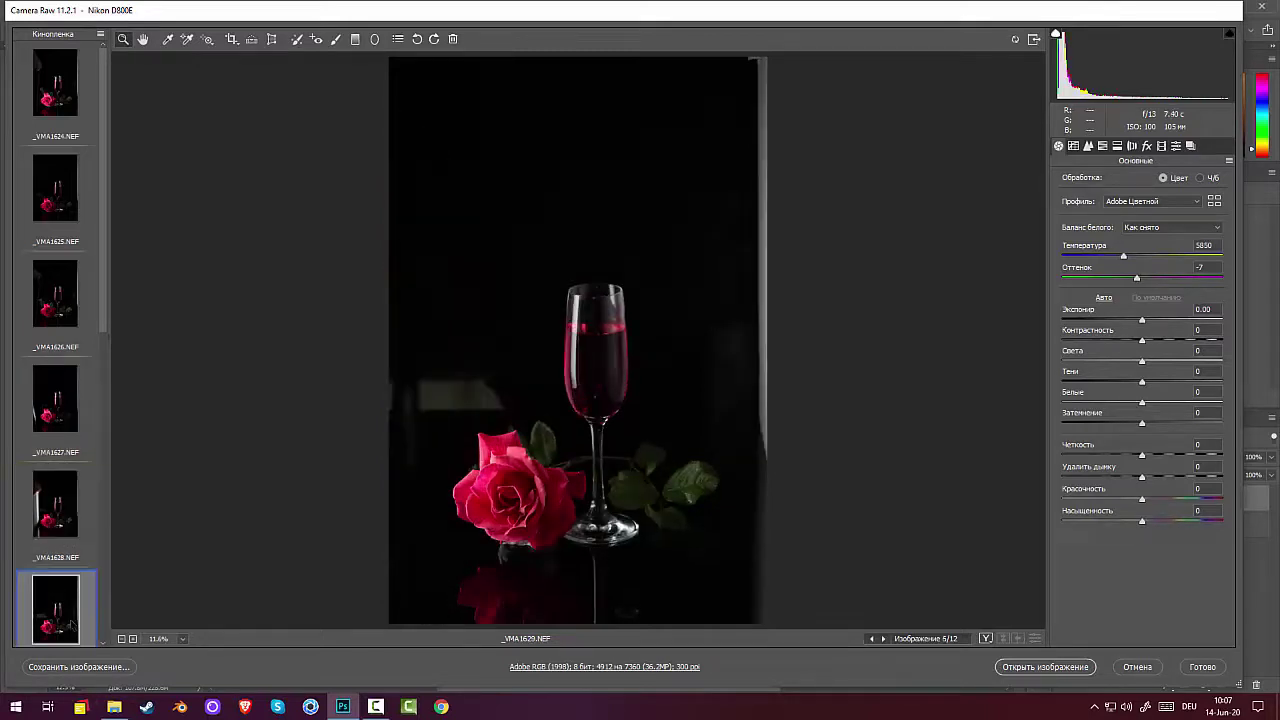
scroll(70, 625, down, 6)
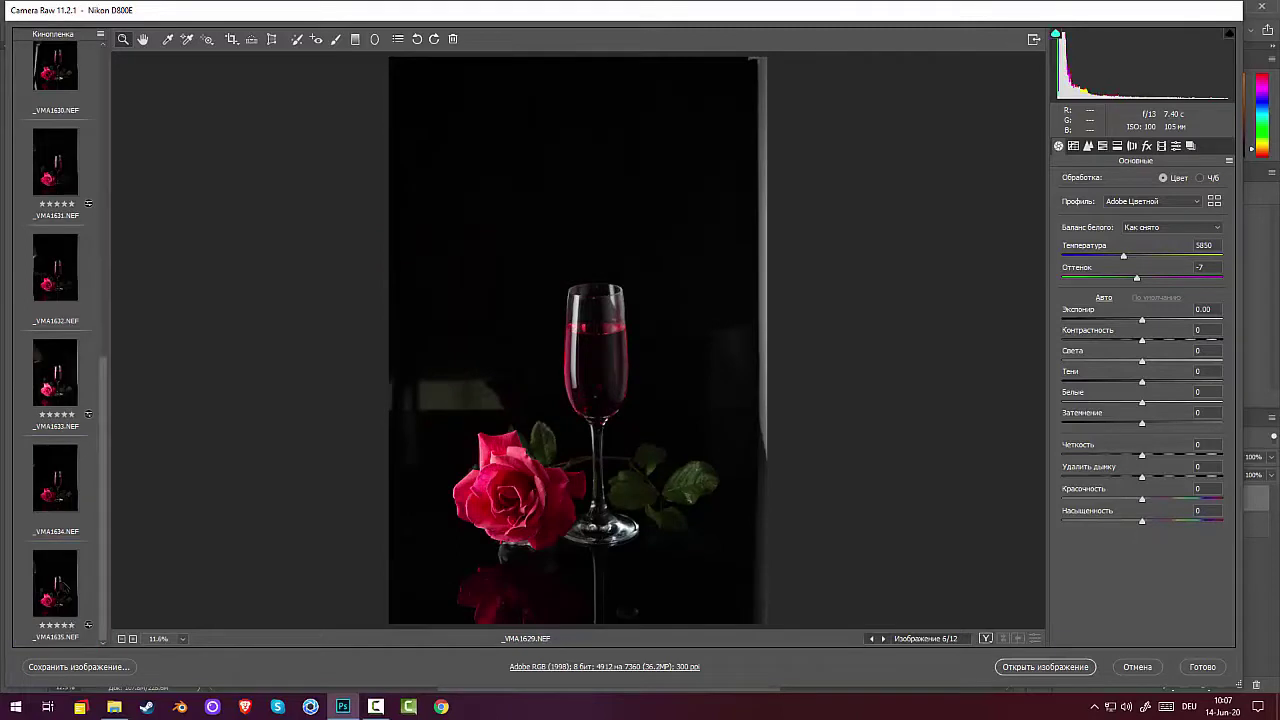
click(70, 625)
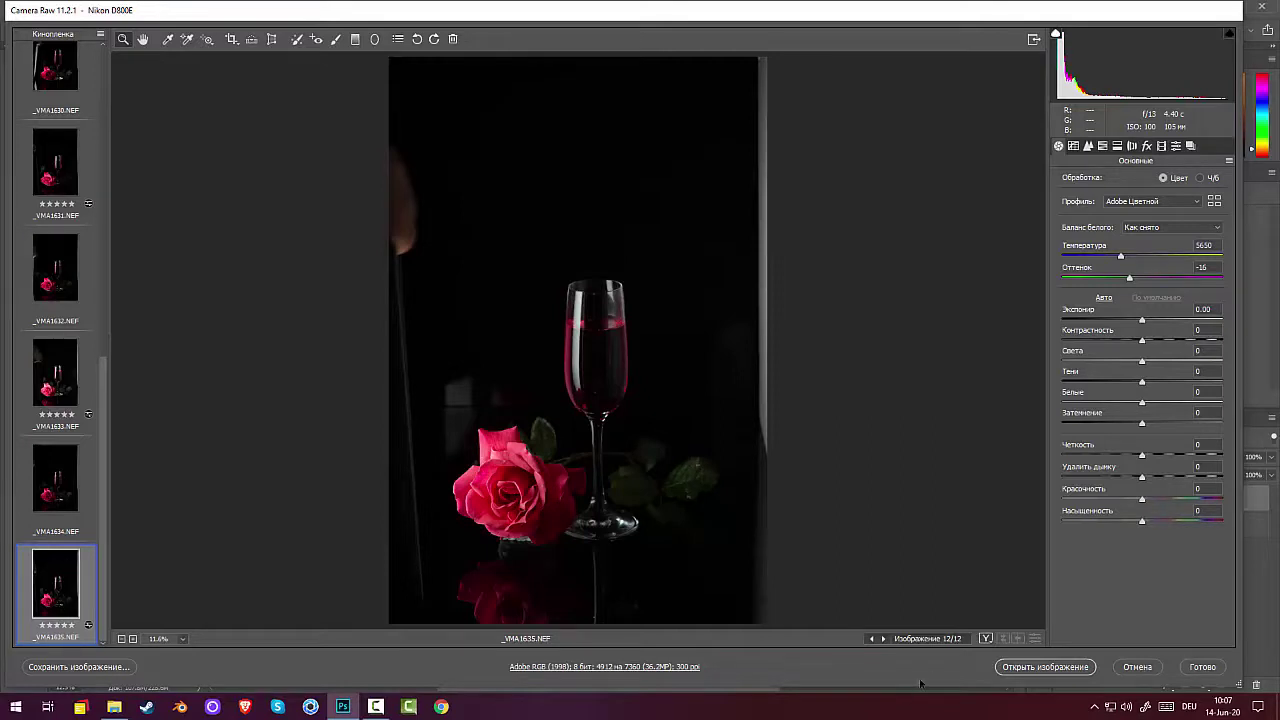
click(1033, 668)
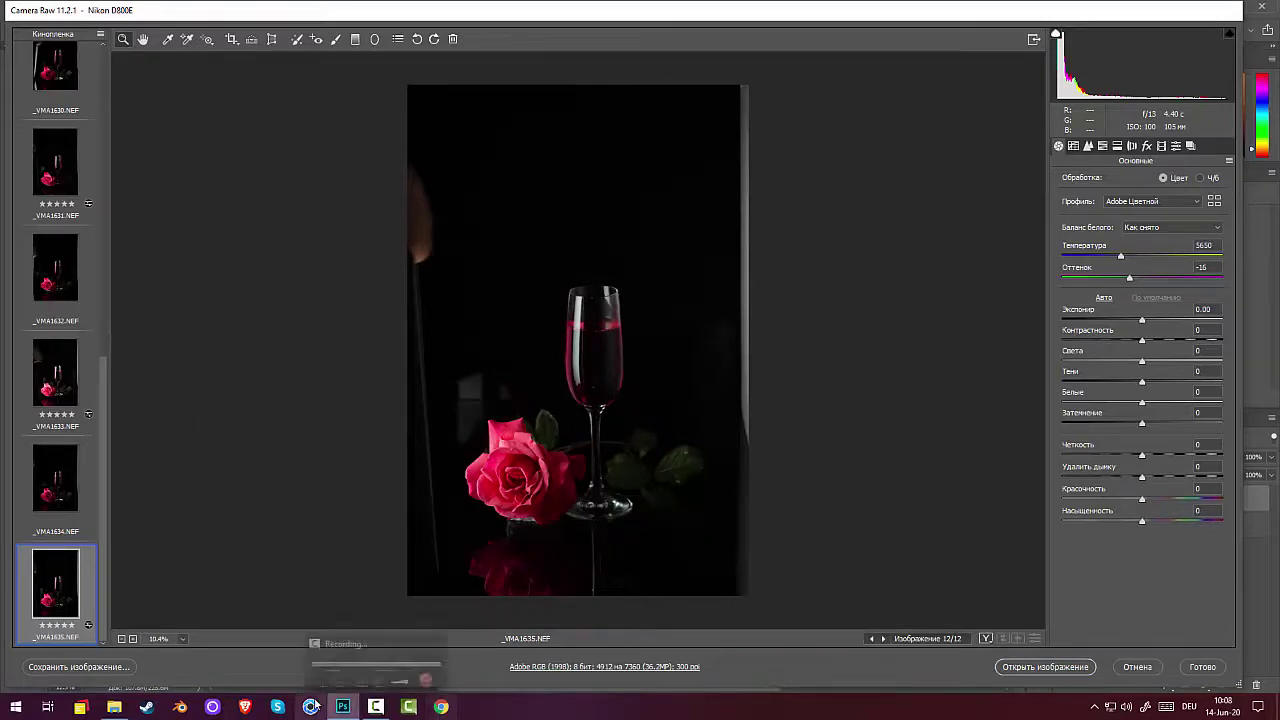
click(1148, 668)
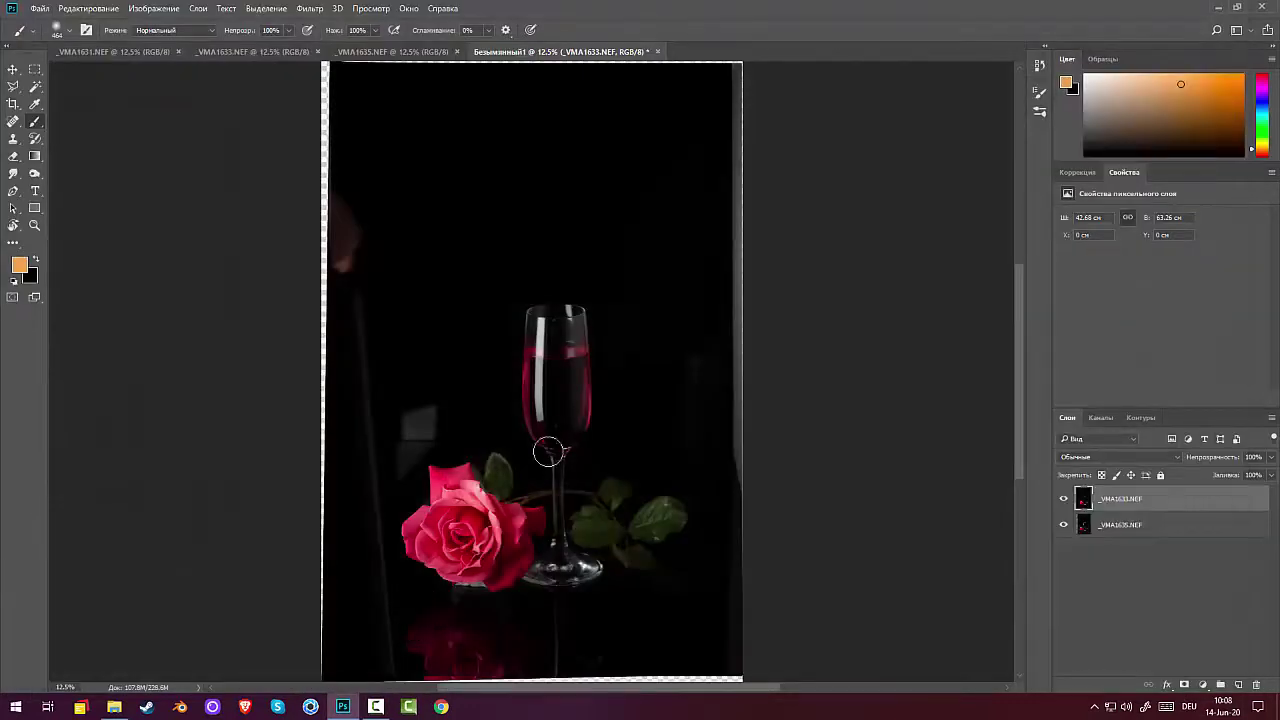
Compare the _VMA1633.NEF layer with the _VMA1635.NEF layer beneath it, and add a white layer mask to _VMA1633.NEF.
click(1065, 502)
click(1065, 502)
click(1065, 502)
click(1065, 502)
click(1184, 686)
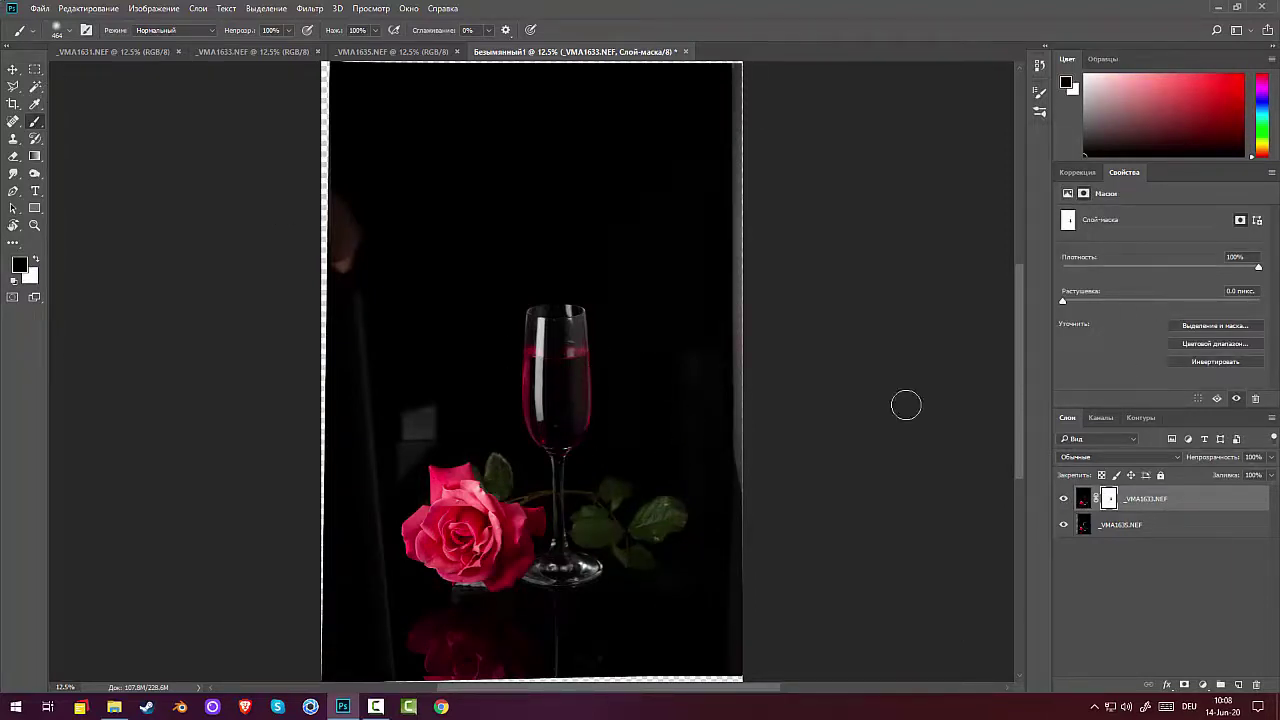
Brush black on the _VMA1633.NEF mask over the wine glass bowl, and merge the layer down into _VMA1635.NEF.
drag(576, 396, 589, 403)
key(x)
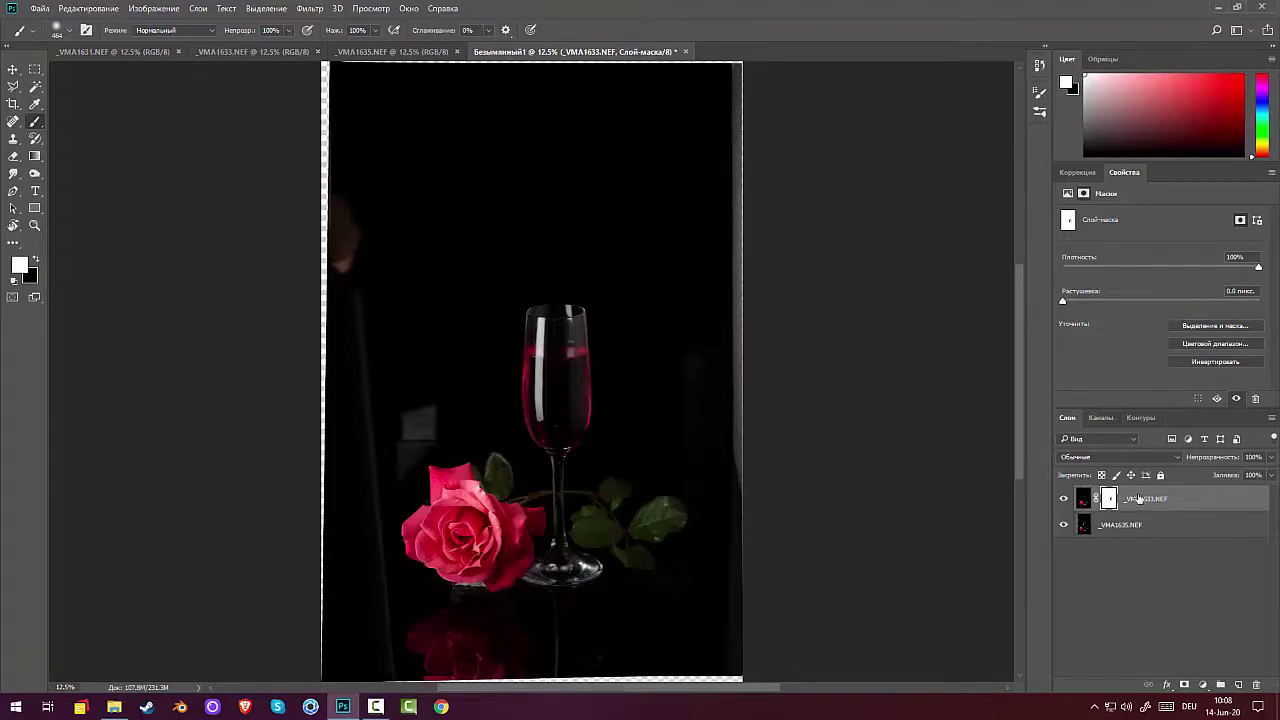
key(Delete)
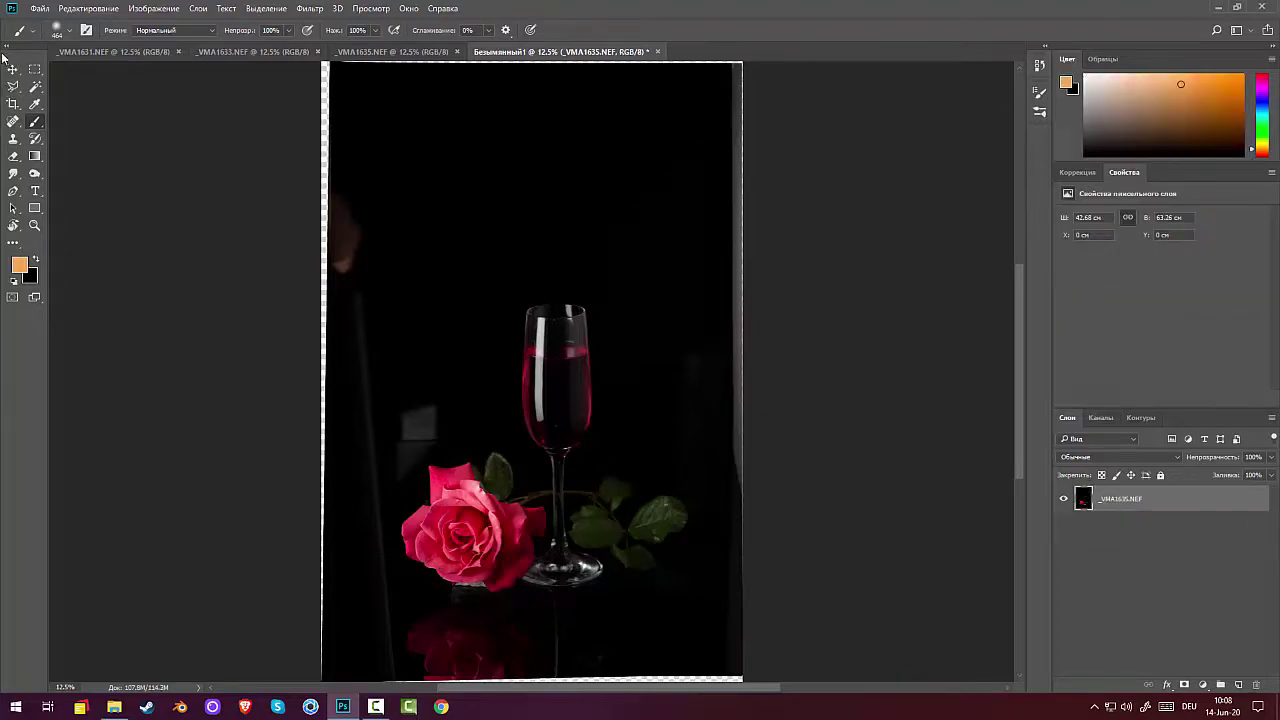
Trim the uneven canvas edges, and crop the image to a 2:3 rectangular selection around the rose, glass and reflection.
click(12, 104)
drag(785, 204, 791, 210)
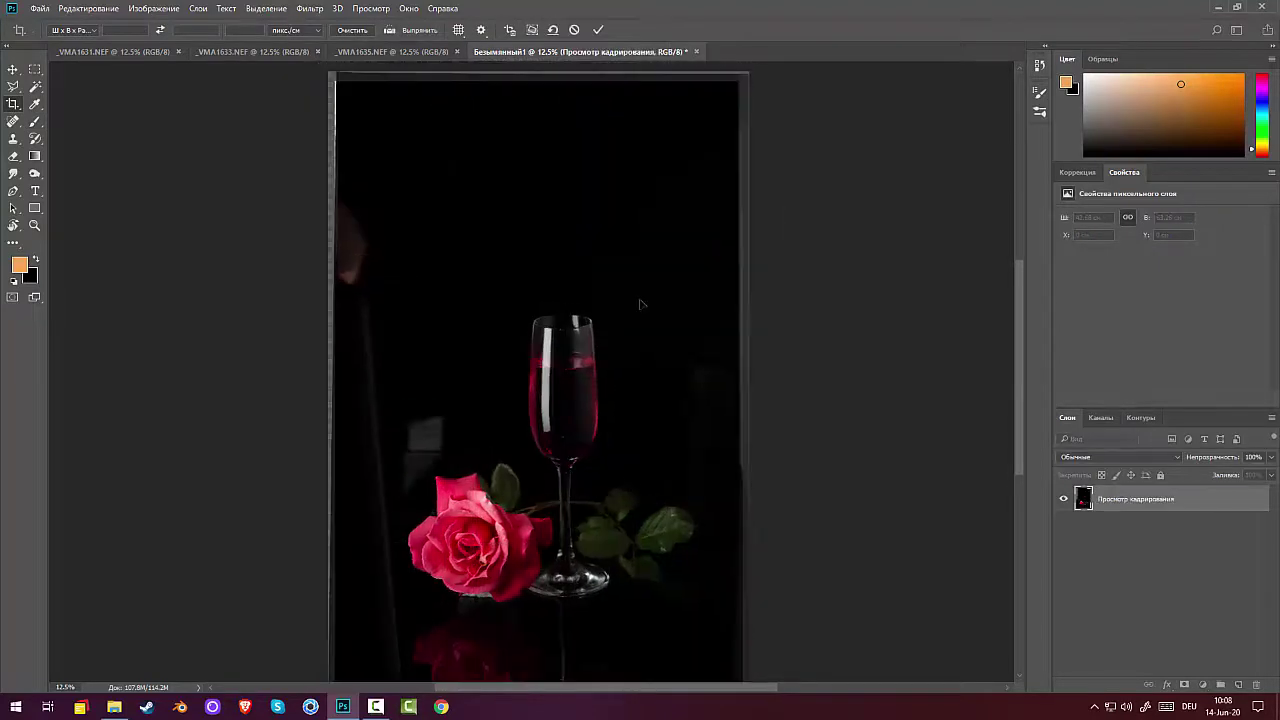
click(34, 69)
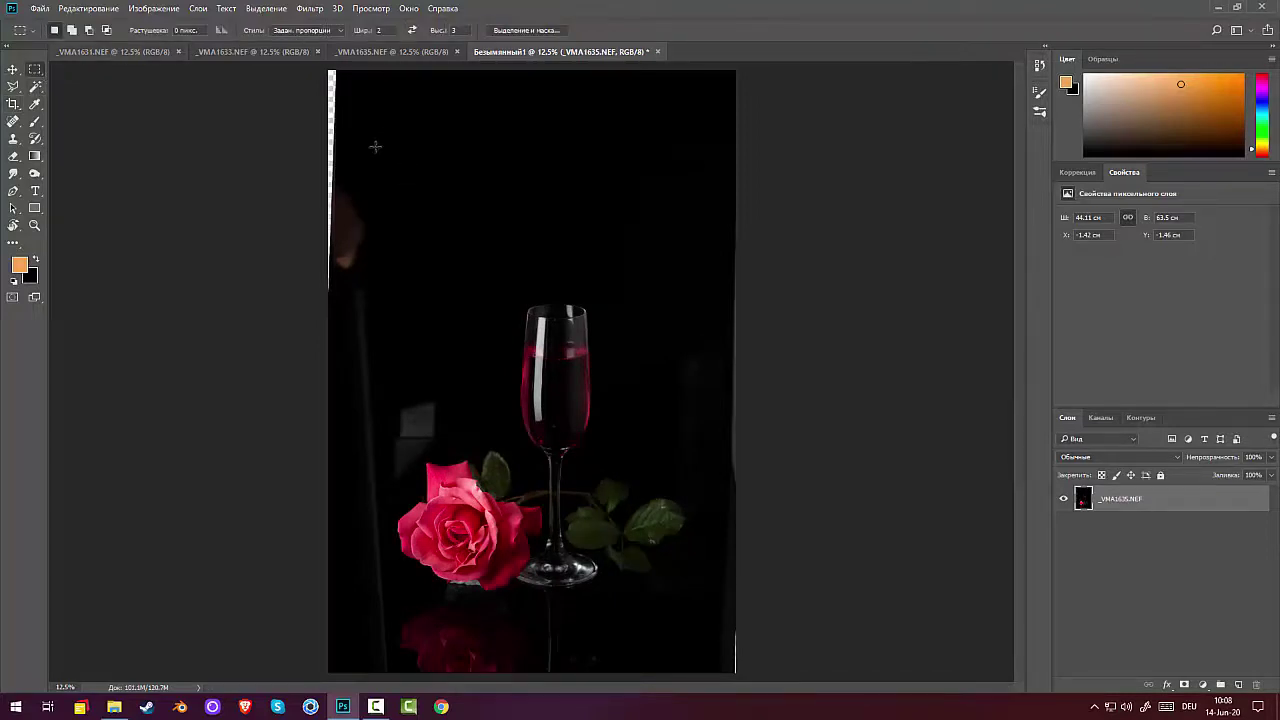
drag(375, 147, 727, 671)
drag(670, 627, 667, 627)
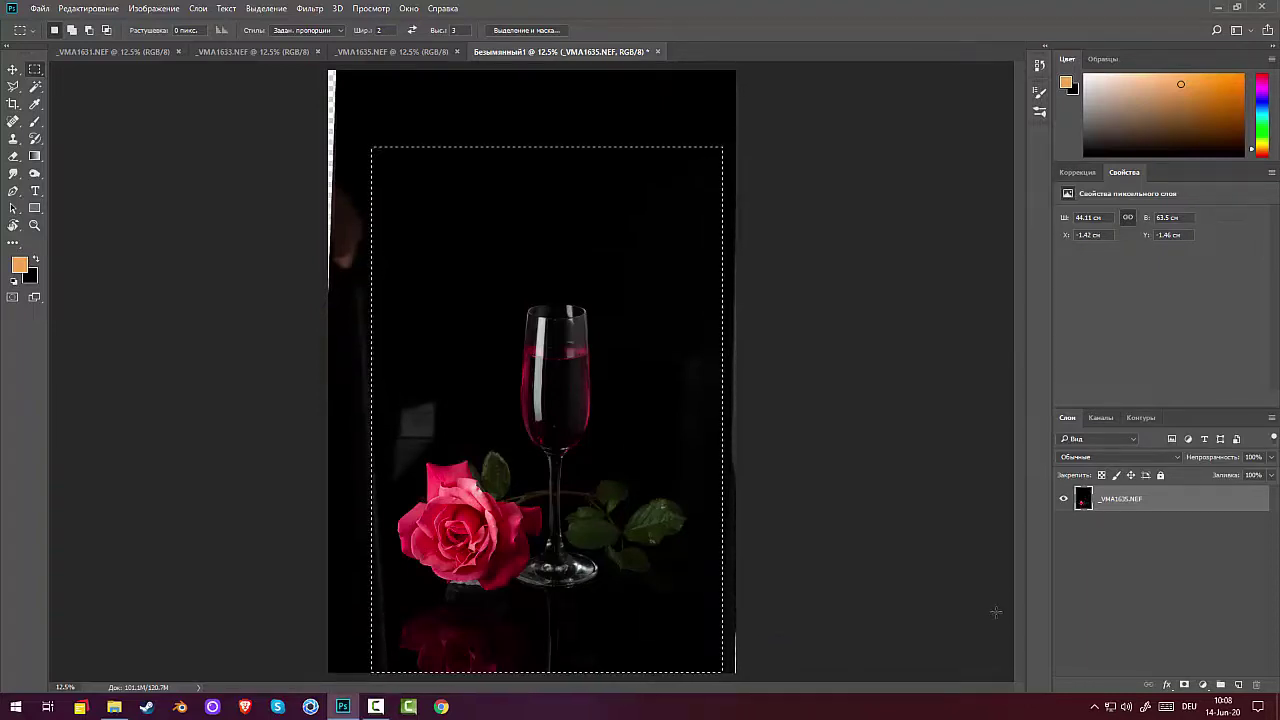
click(153, 9)
click(177, 144)
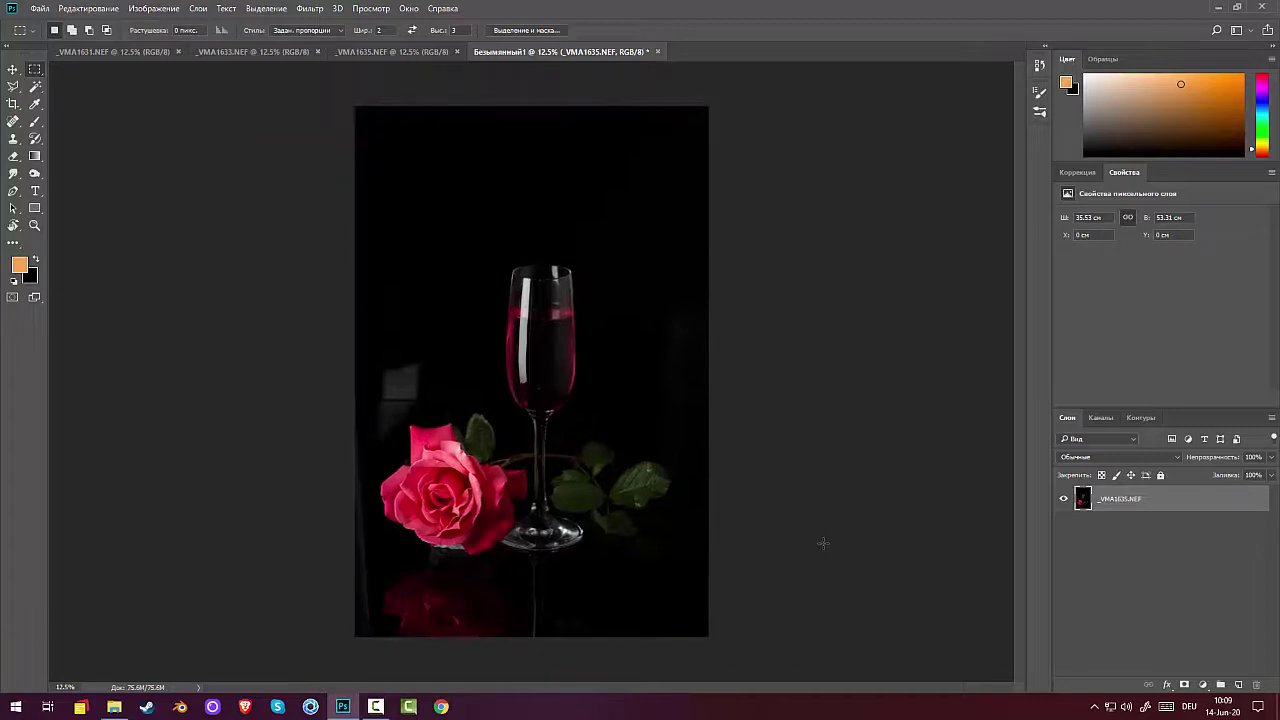
Set up a soft round brush of 72 px for retouching the area beneath the rose.
key(ctrl+plus)
key(ctrl+plus)
key(ctrl+plus)
drag(414, 491, 509, 194)
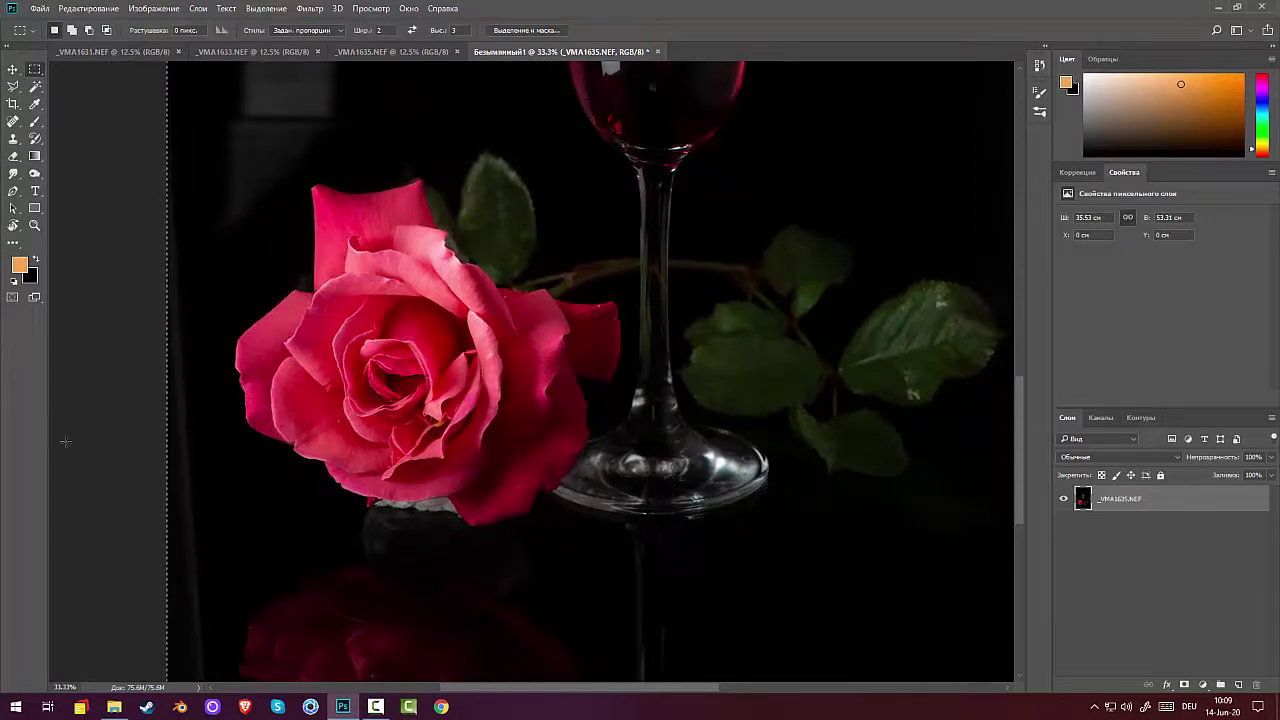
click(35, 122)
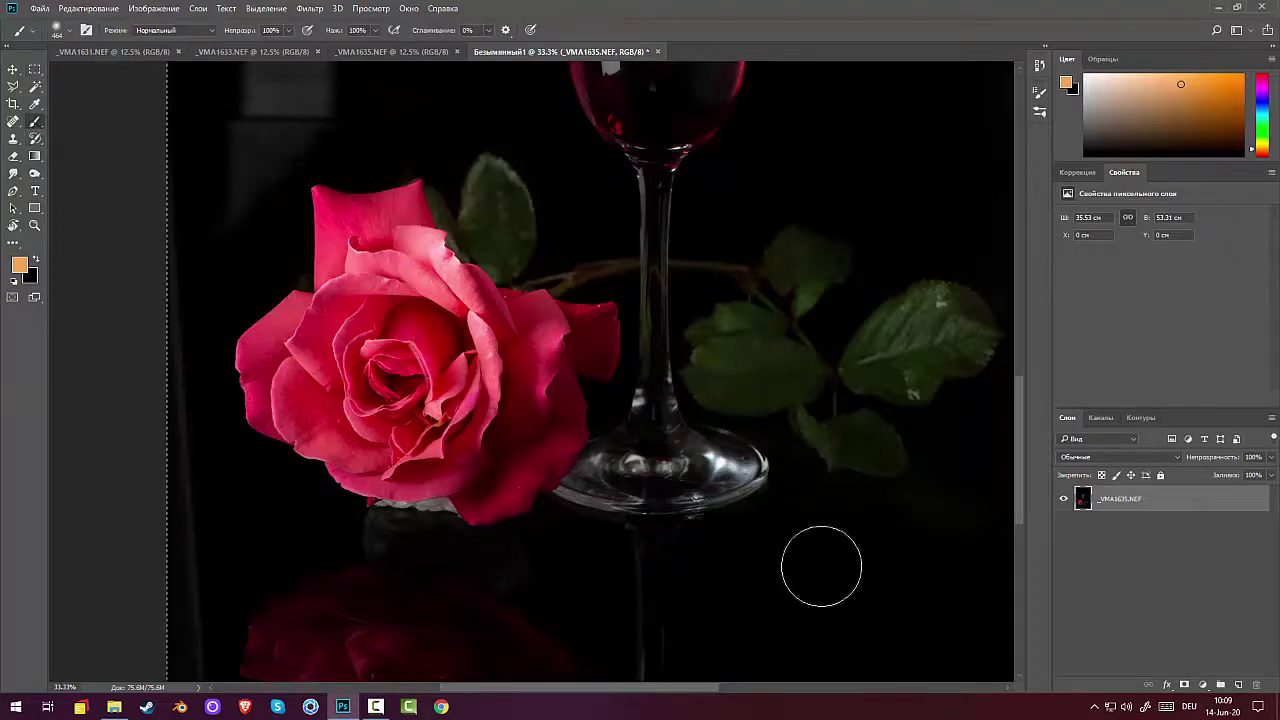
right_click(821, 566)
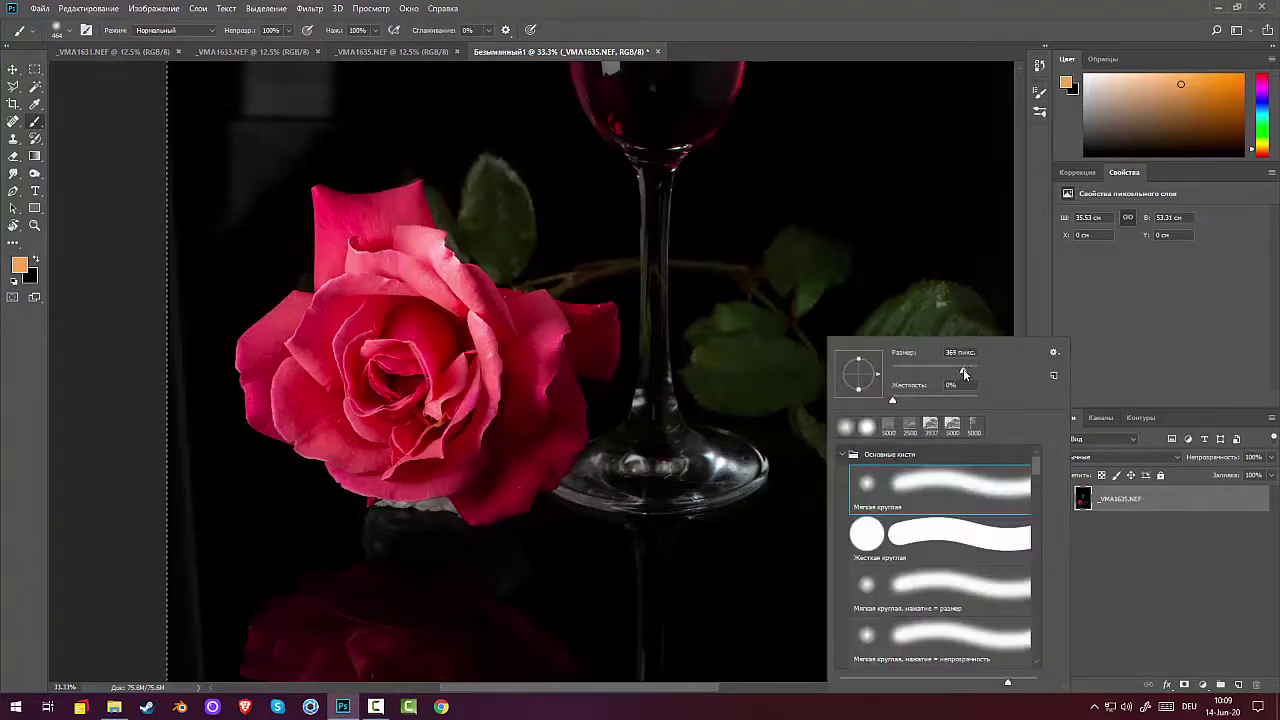
drag(963, 370, 922, 373)
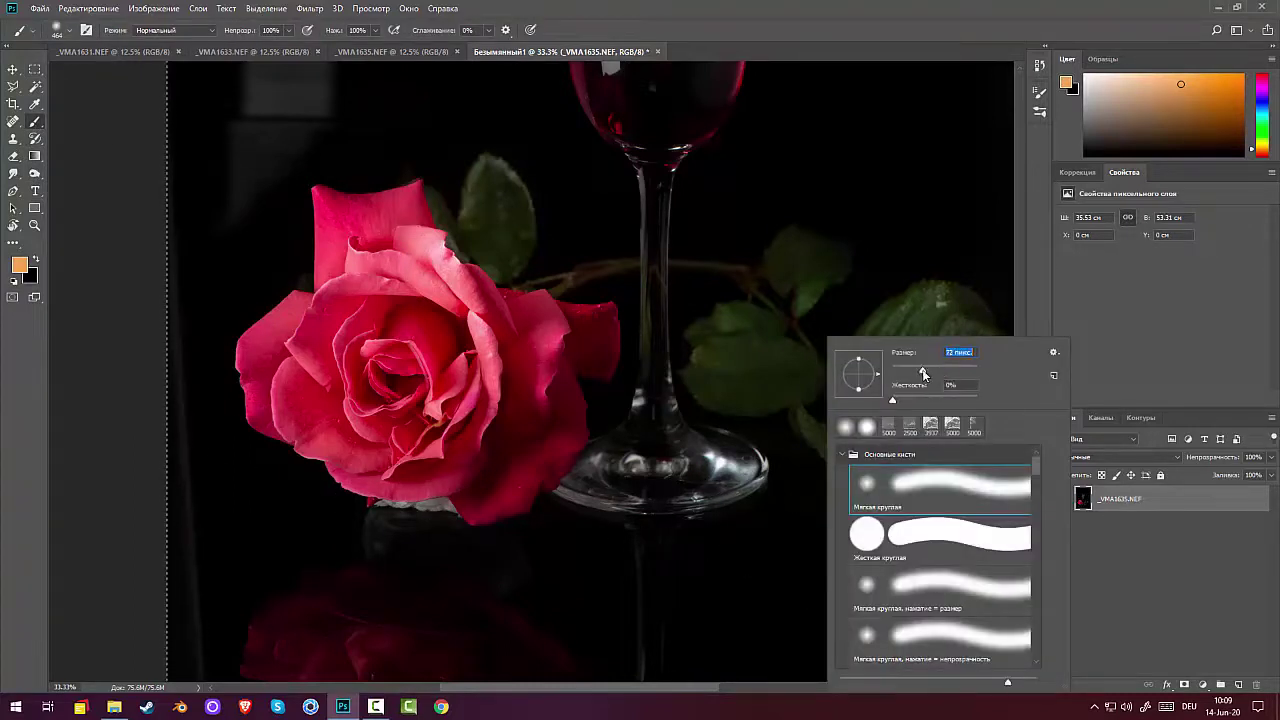
Try to cover the stray orange spot and the pale rose support with a sampled dark tone using the soft brush, and undo it.
click(333, 524)
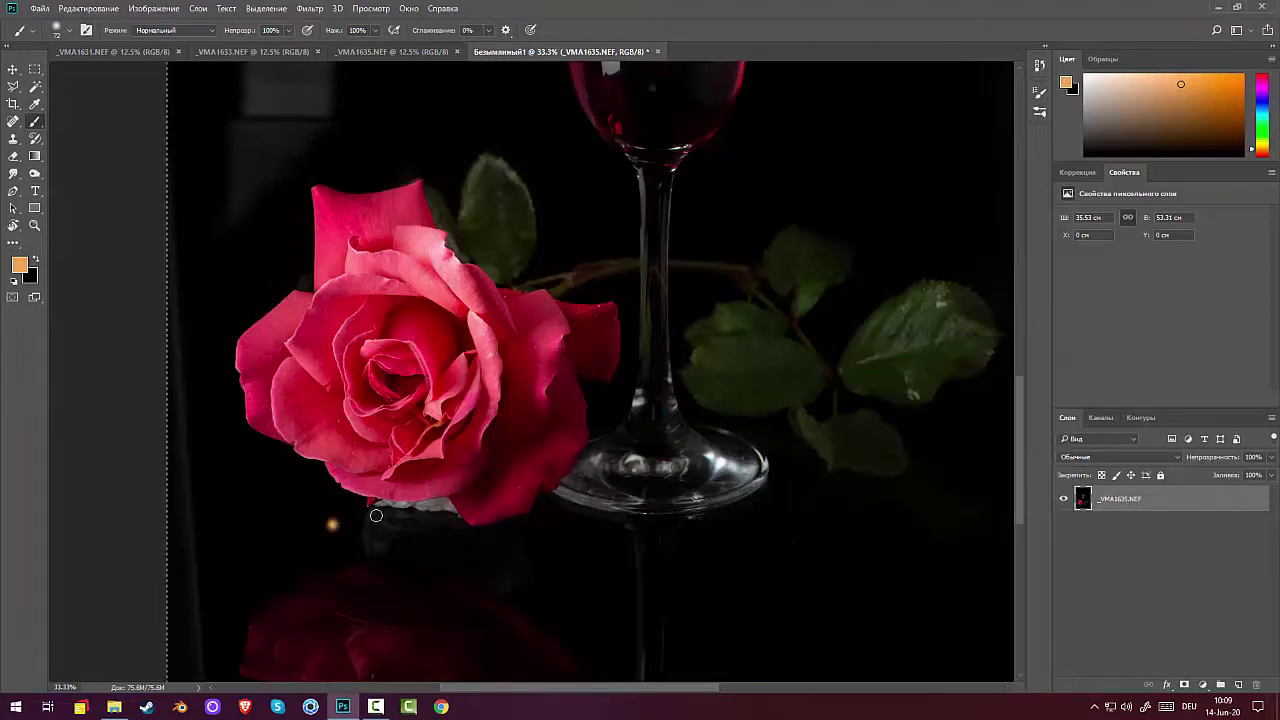
click(36, 260)
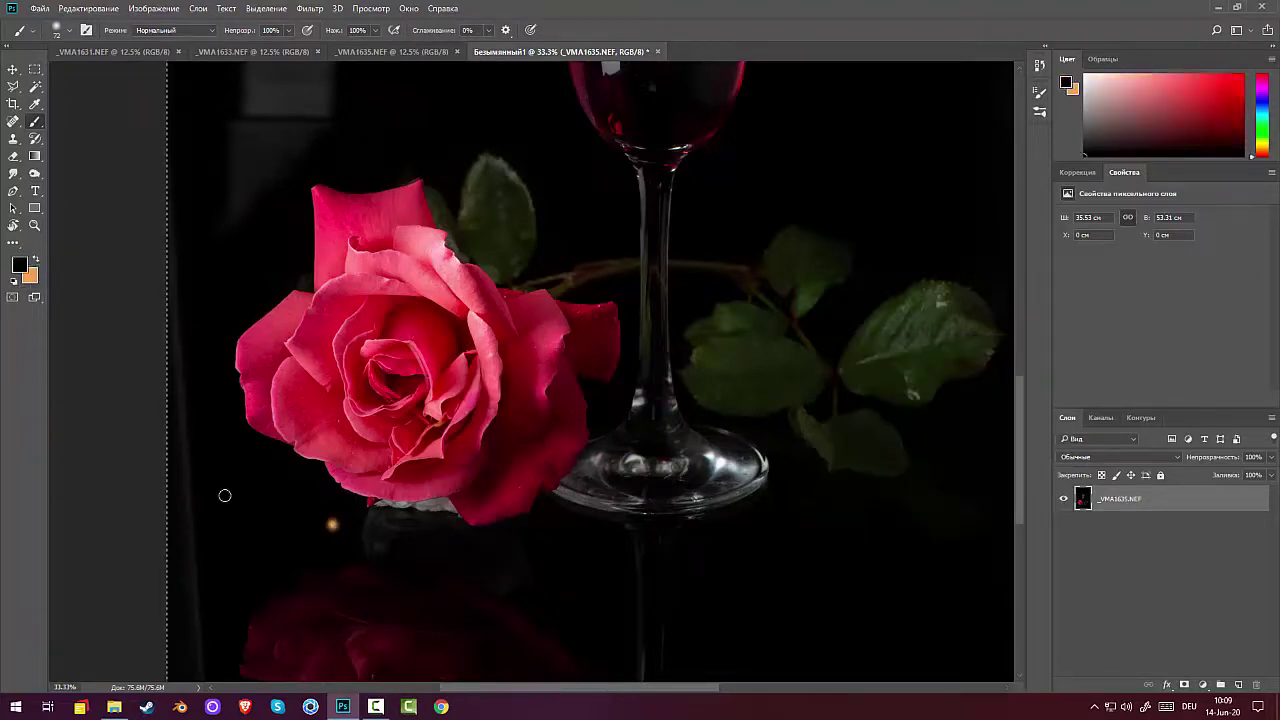
alt+click(303, 508)
click(335, 525)
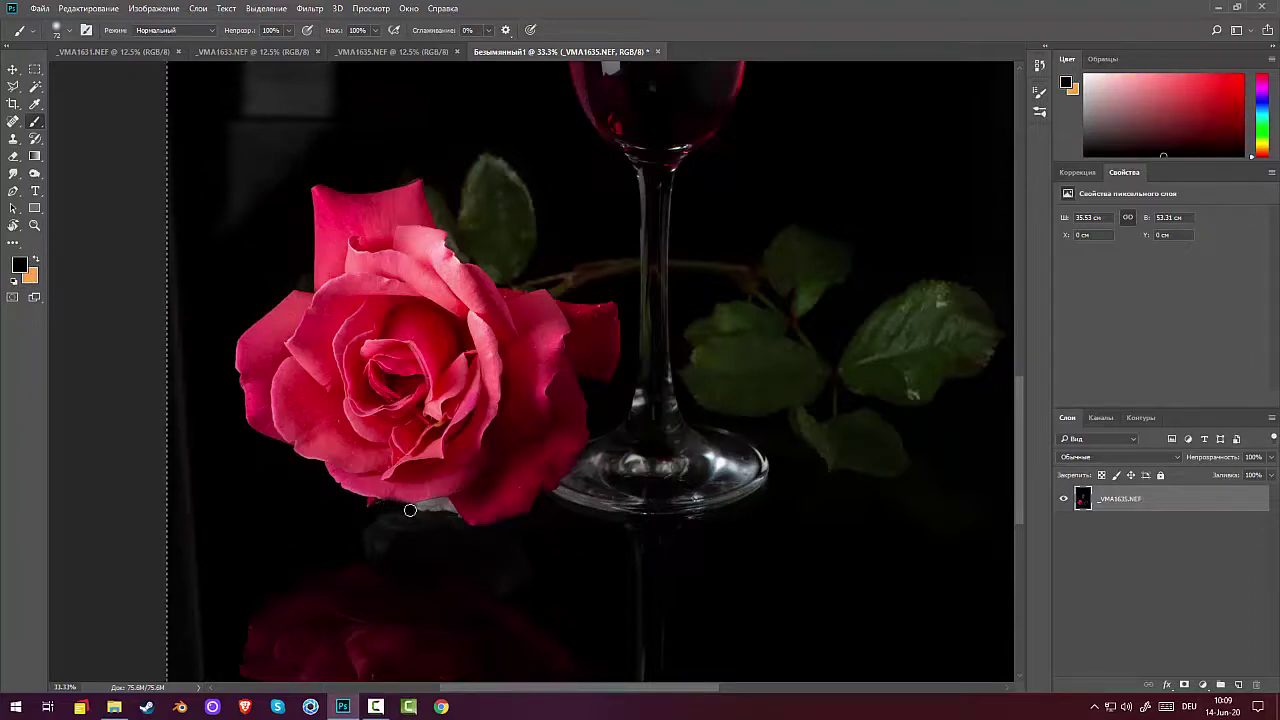
key(ctrl+z)
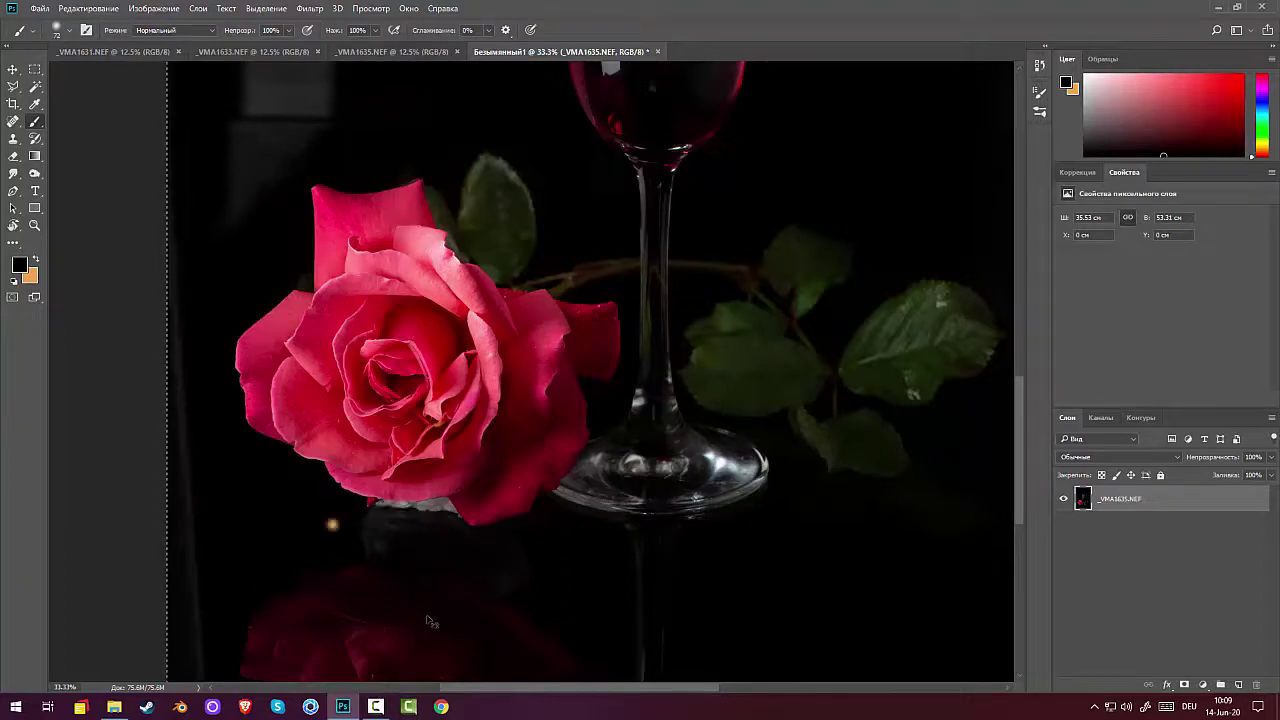
Set the brush hardness to 100% and paint over the orange spot below the rose with a sampled dark tone.
right_click(433, 581)
drag(504, 401, 589, 401)
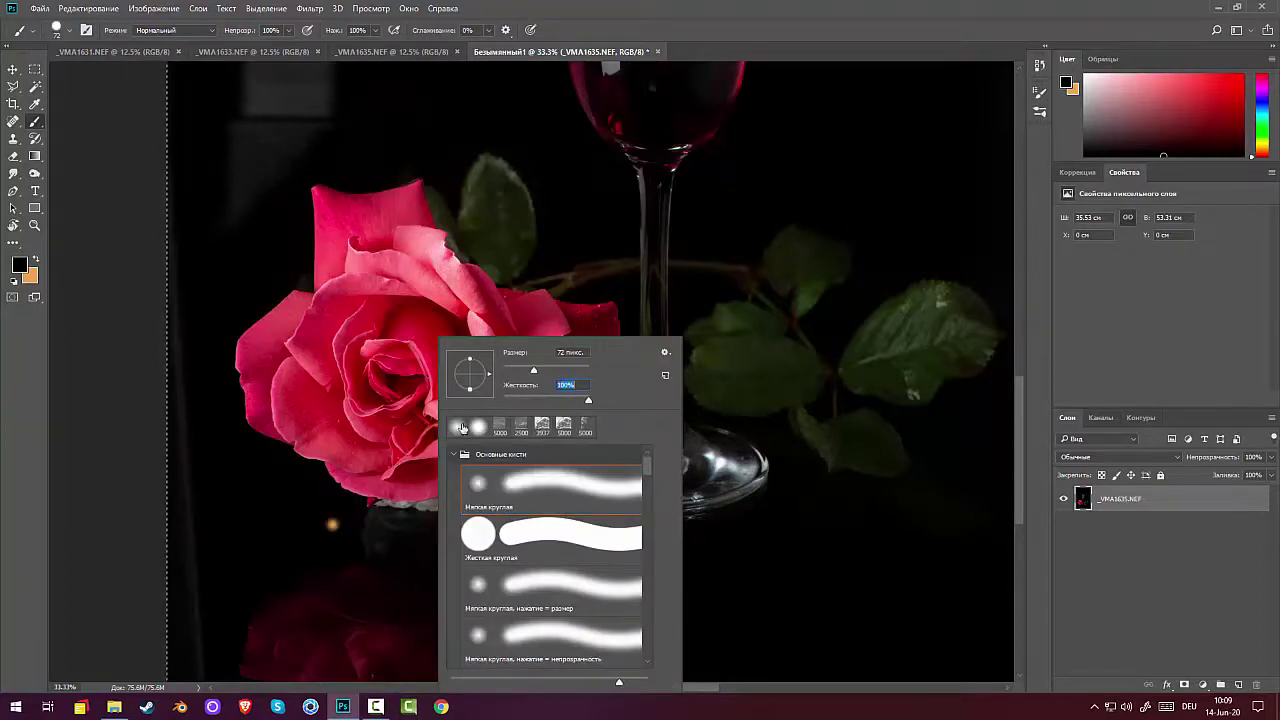
alt+click(349, 526)
click(335, 529)
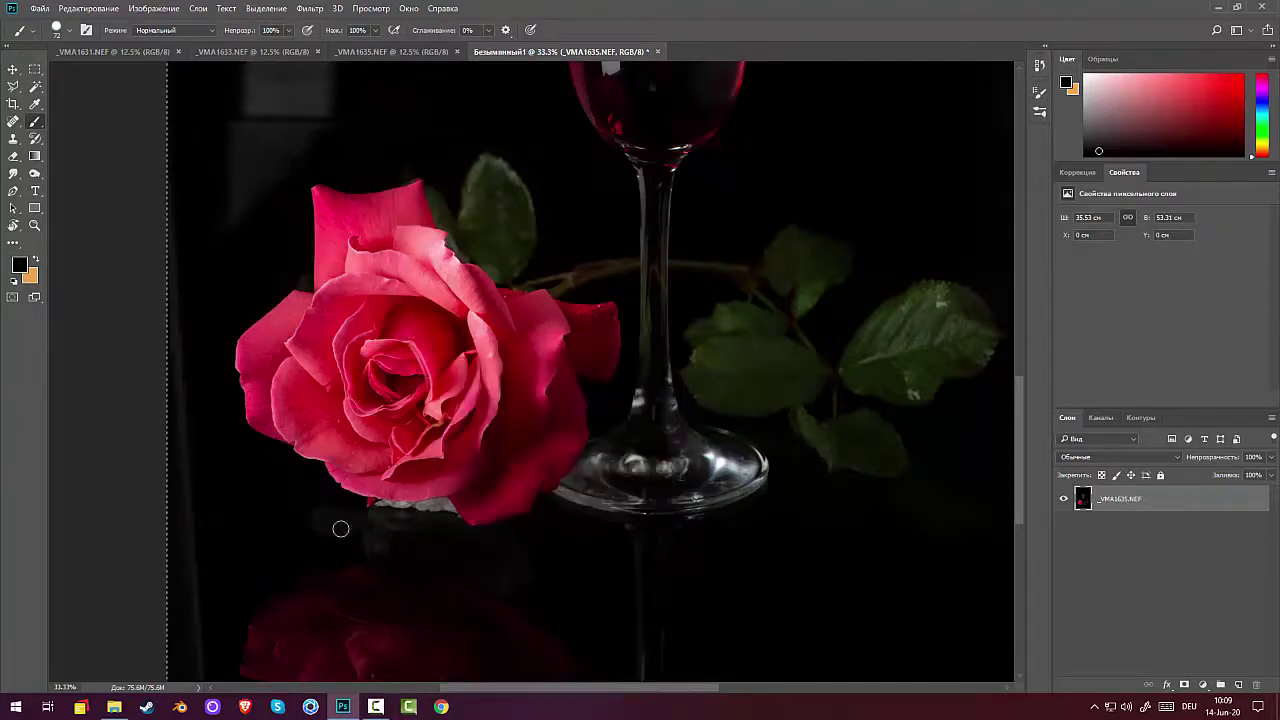
Set the foreground colour to pure black 000000 and paint out the pale support and its reflection beneath the rose.
click(19, 265)
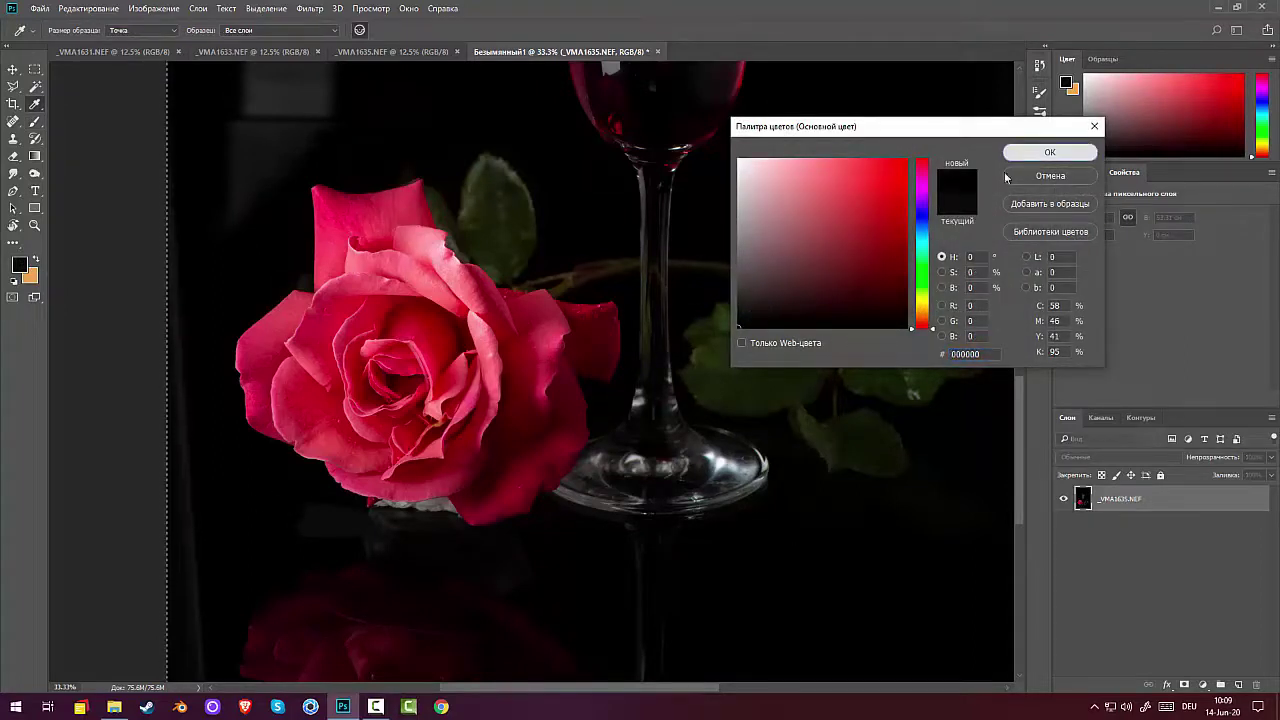
click(1045, 153)
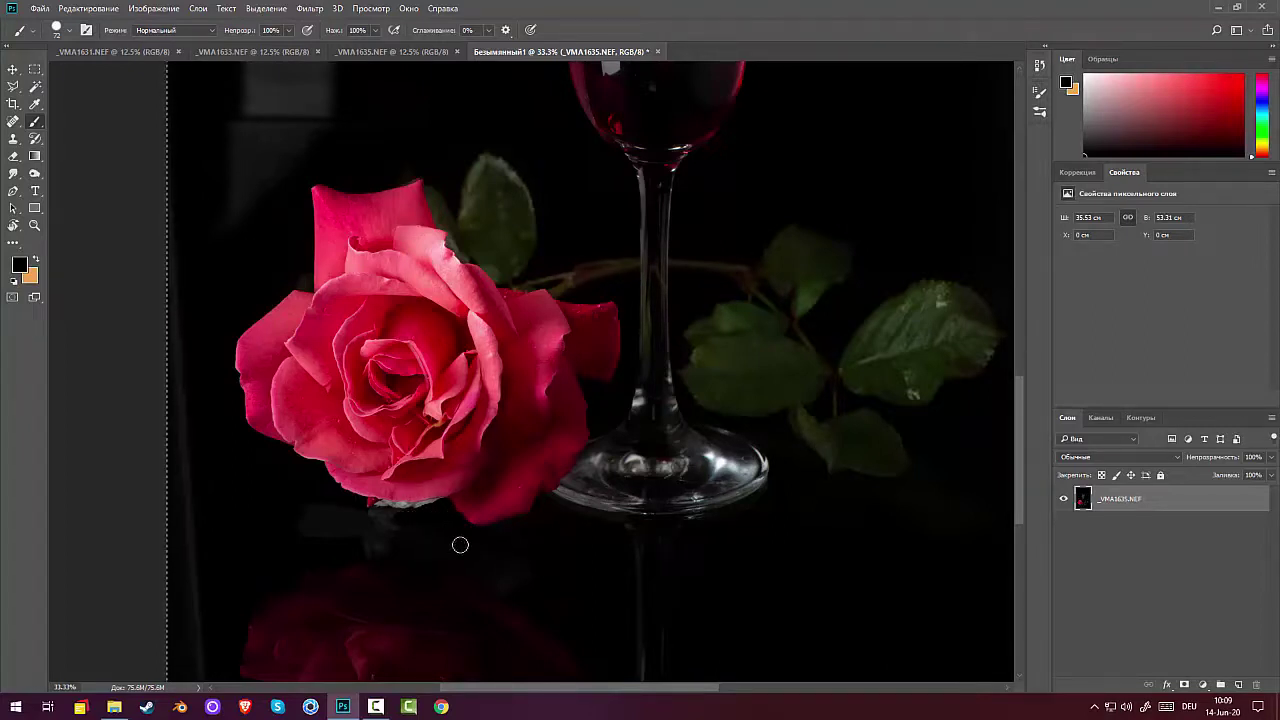
mouse_move(424, 542)
mouse_down()
mouse_move(343, 546)
mouse_move(411, 531)
mouse_move(365, 507)
mouse_move(439, 503)
mouse_up()
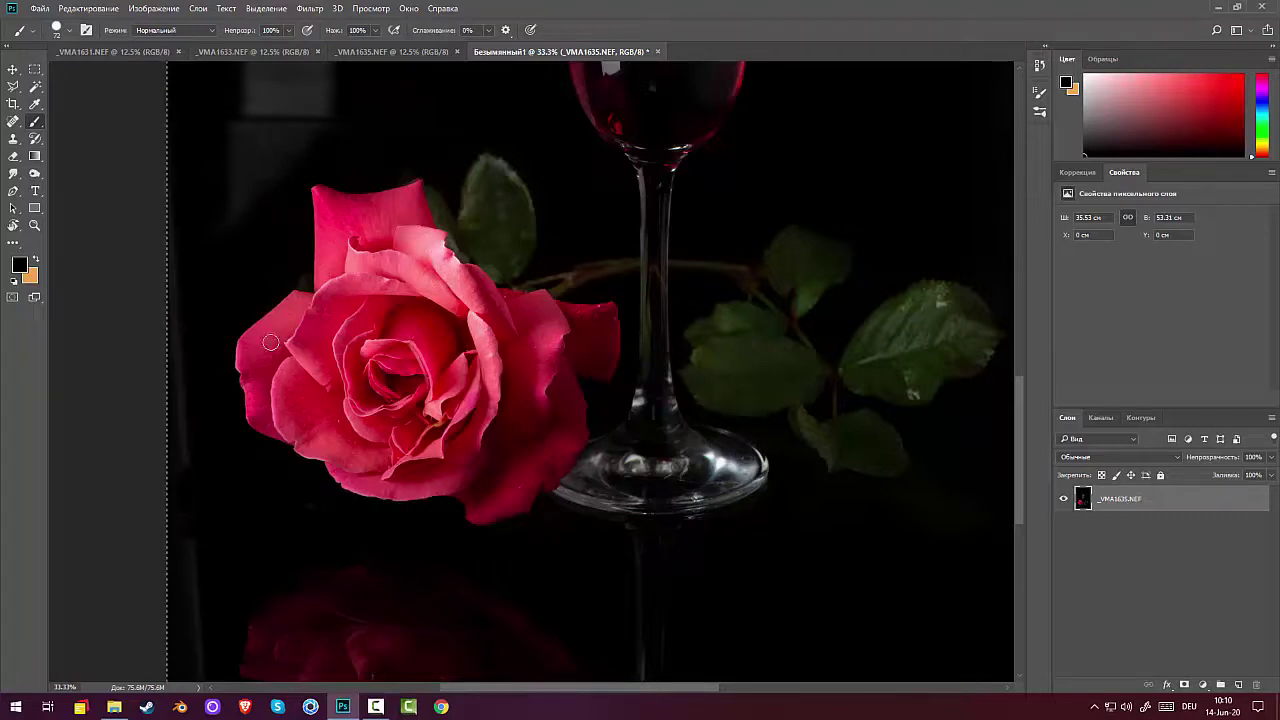
Select the whole canvas, enlarge the brush to 196 px and paint the grey background reflections around the rose black.
key(ctrl+minus)
key(ctrl+a)
key(ctrl+minus)
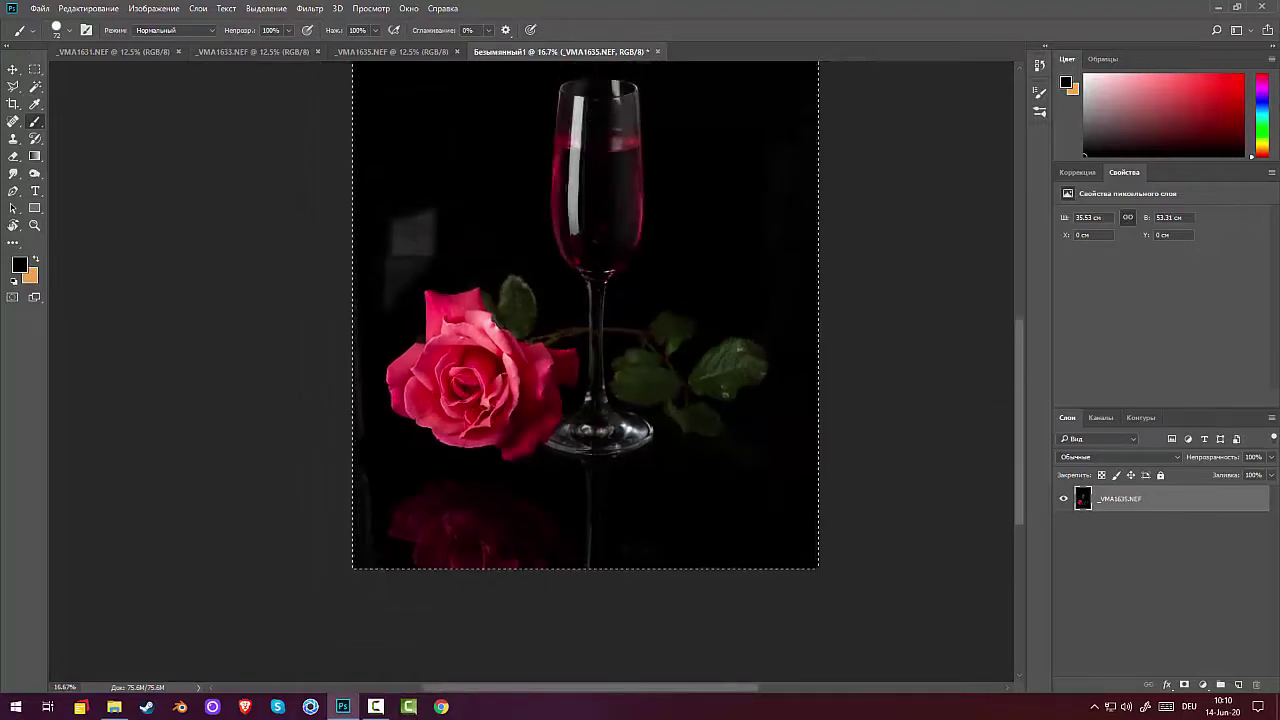
mouse_move(430, 236)
mouse_down()
mouse_move(428, 214)
mouse_move(429, 260)
mouse_move(377, 266)
mouse_move(443, 263)
mouse_up()
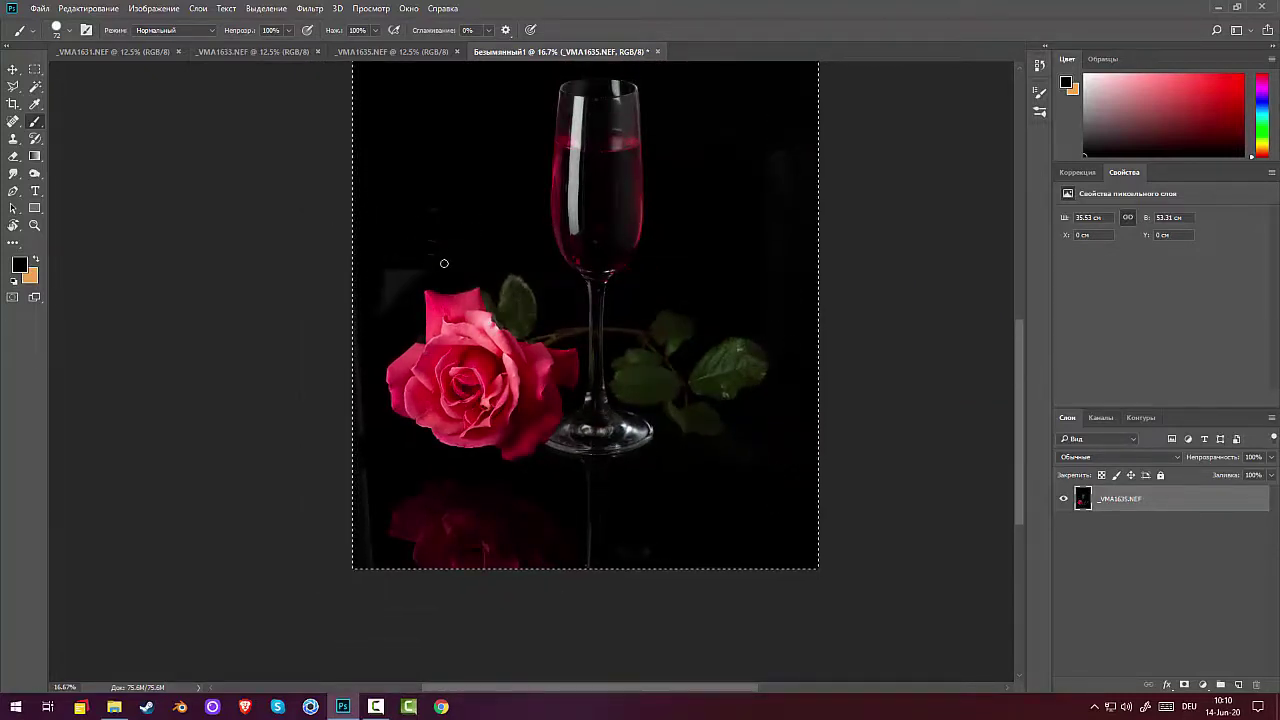
right_click(427, 282)
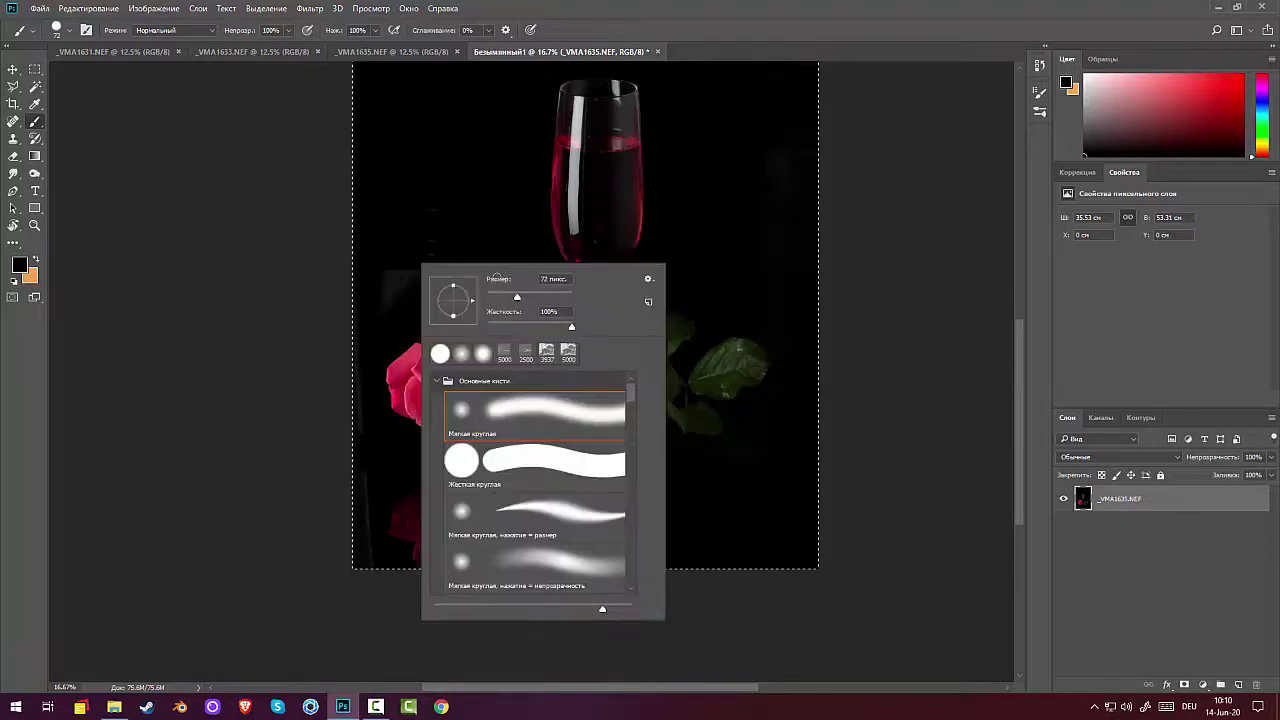
click(549, 298)
mouse_move(407, 232)
mouse_down()
mouse_move(389, 286)
mouse_move(422, 270)
mouse_up()
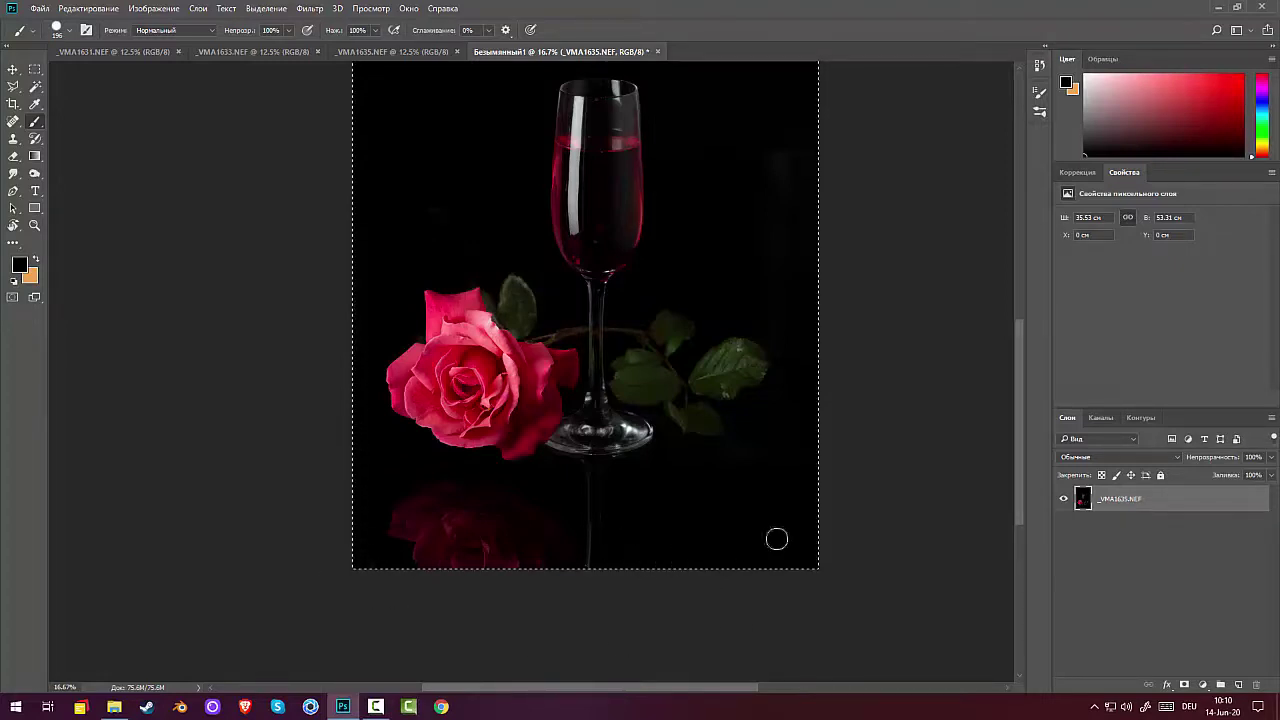
Add a new empty layer above _VMA1635.NEF and swap the colours so that orange is the foreground.
key(ctrl+minus)
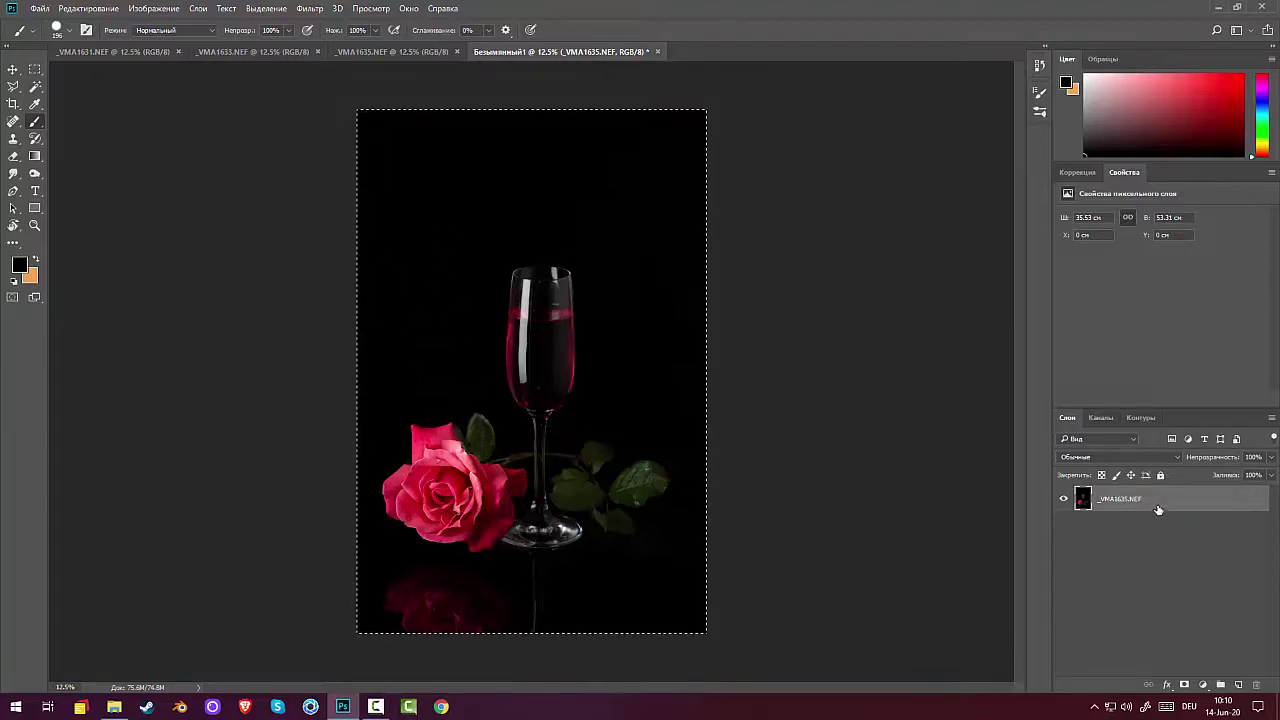
click(1238, 686)
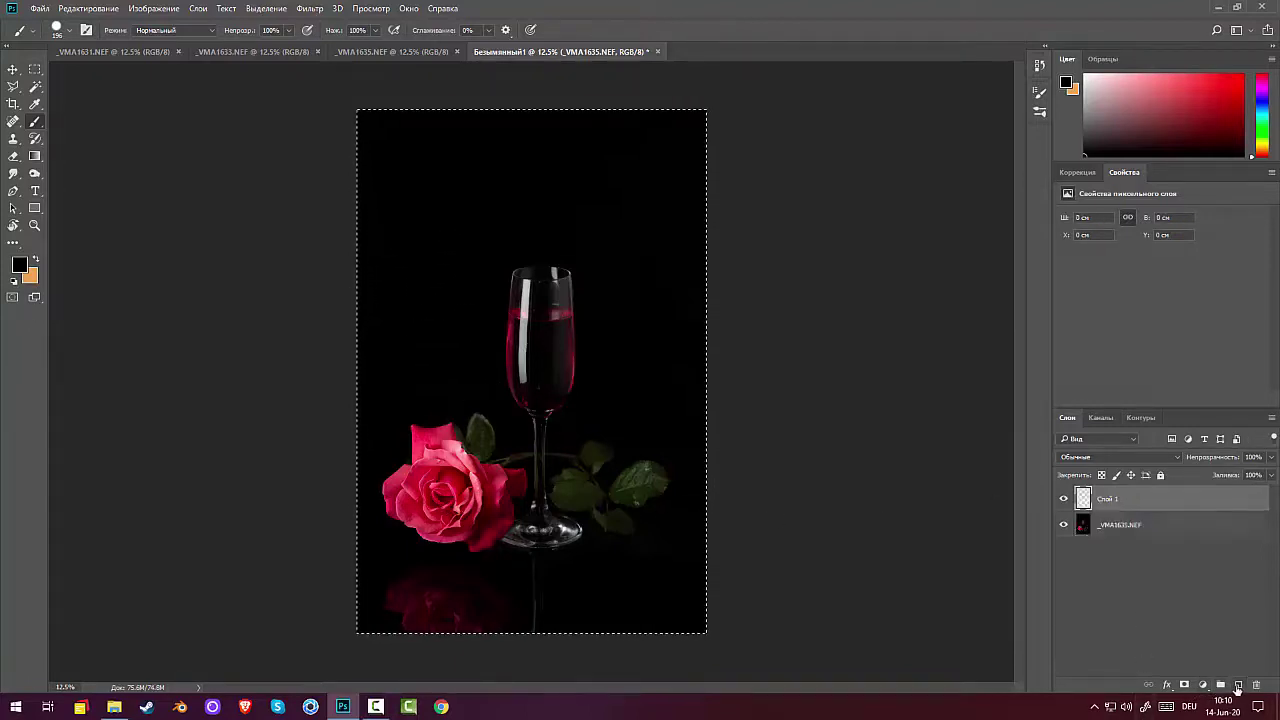
click(37, 261)
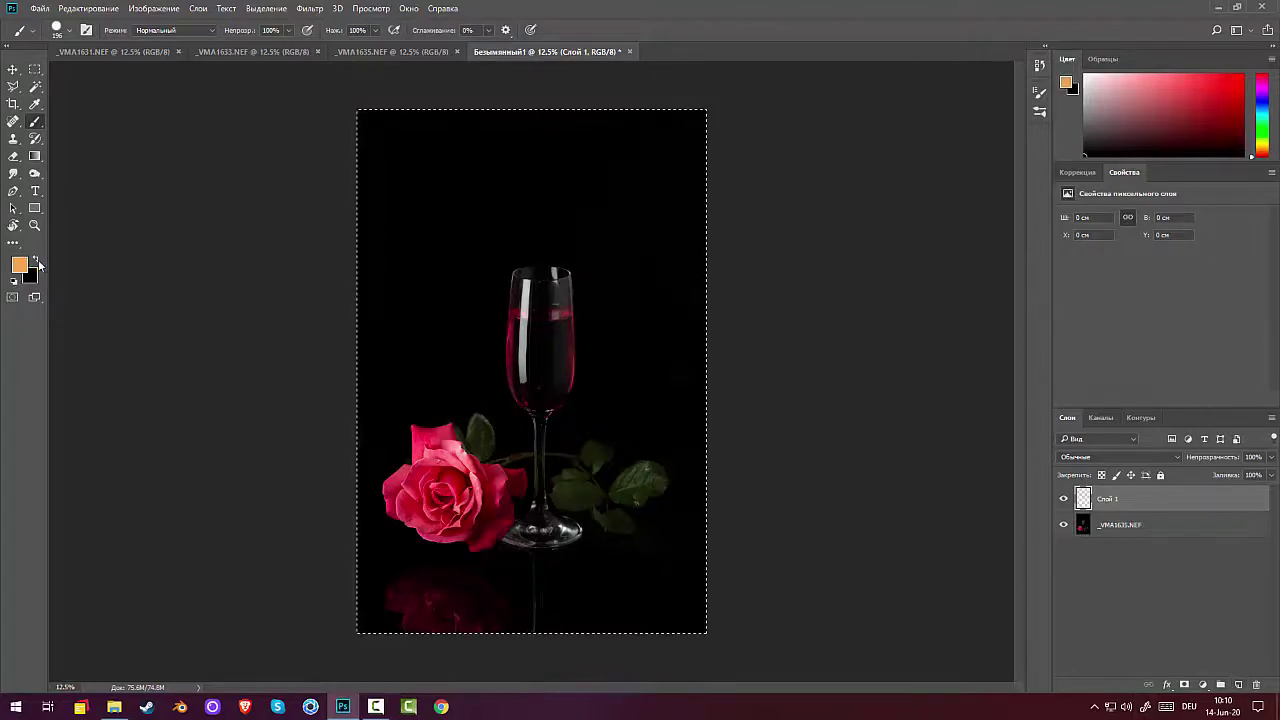
Fill the new layer with black, hide it with a black layer mask, and keep white as the foreground colour.
key(ctrl+BackSpace)
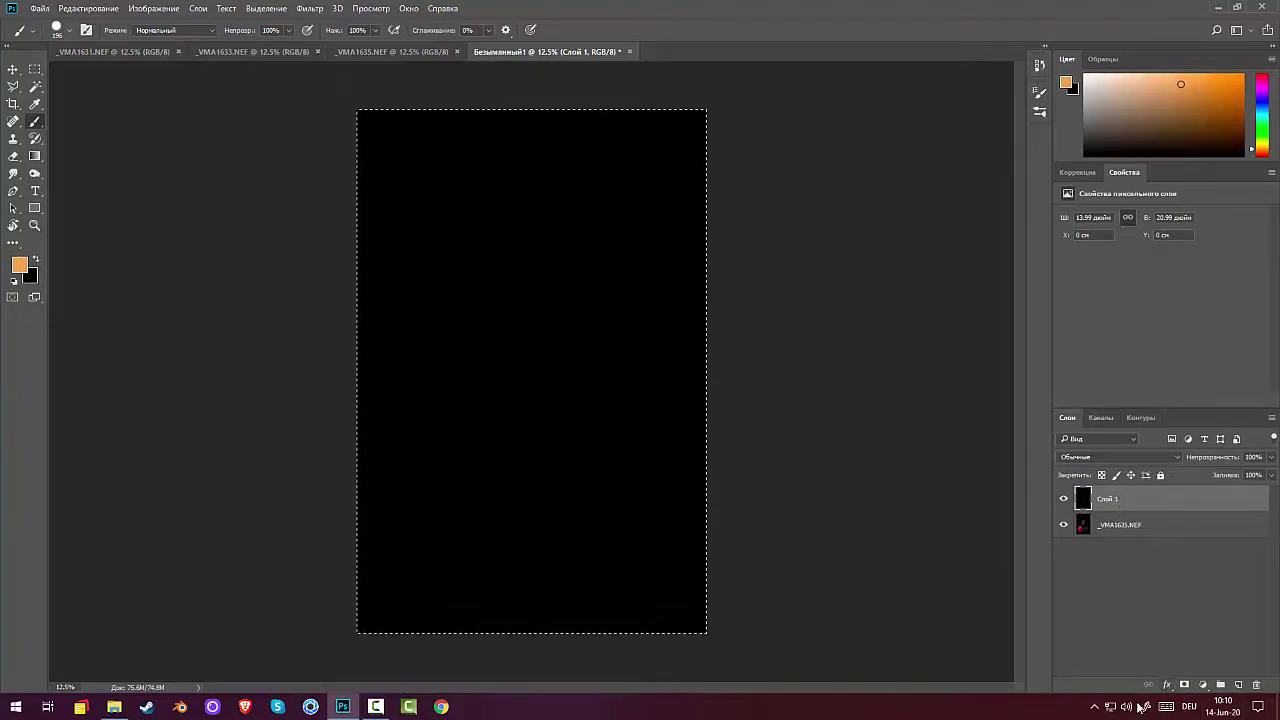
click(1184, 685)
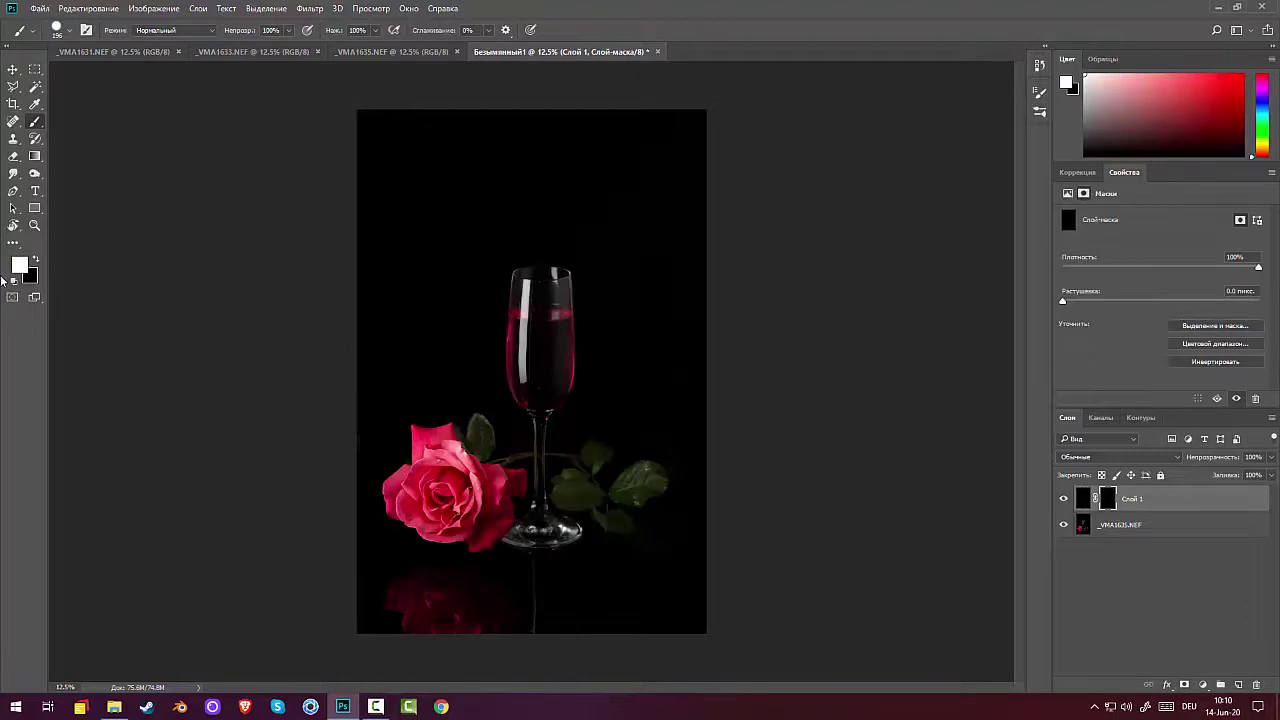
click(36, 261)
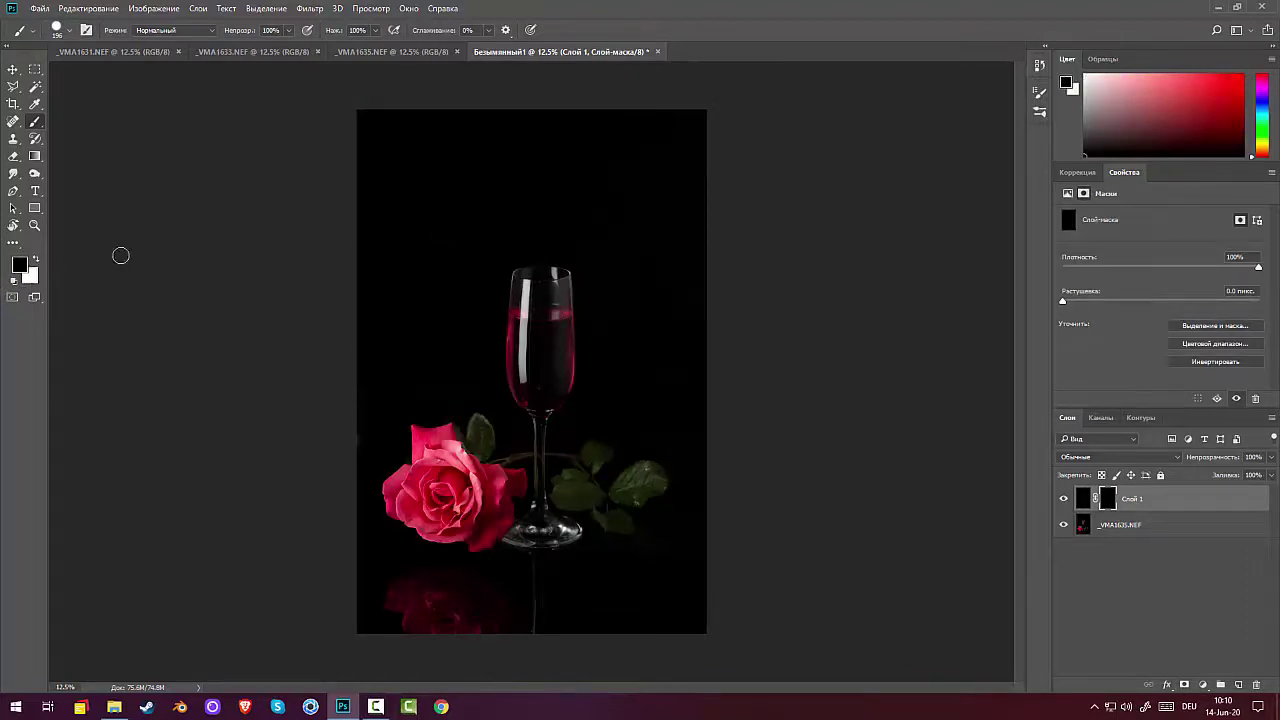
click(36, 261)
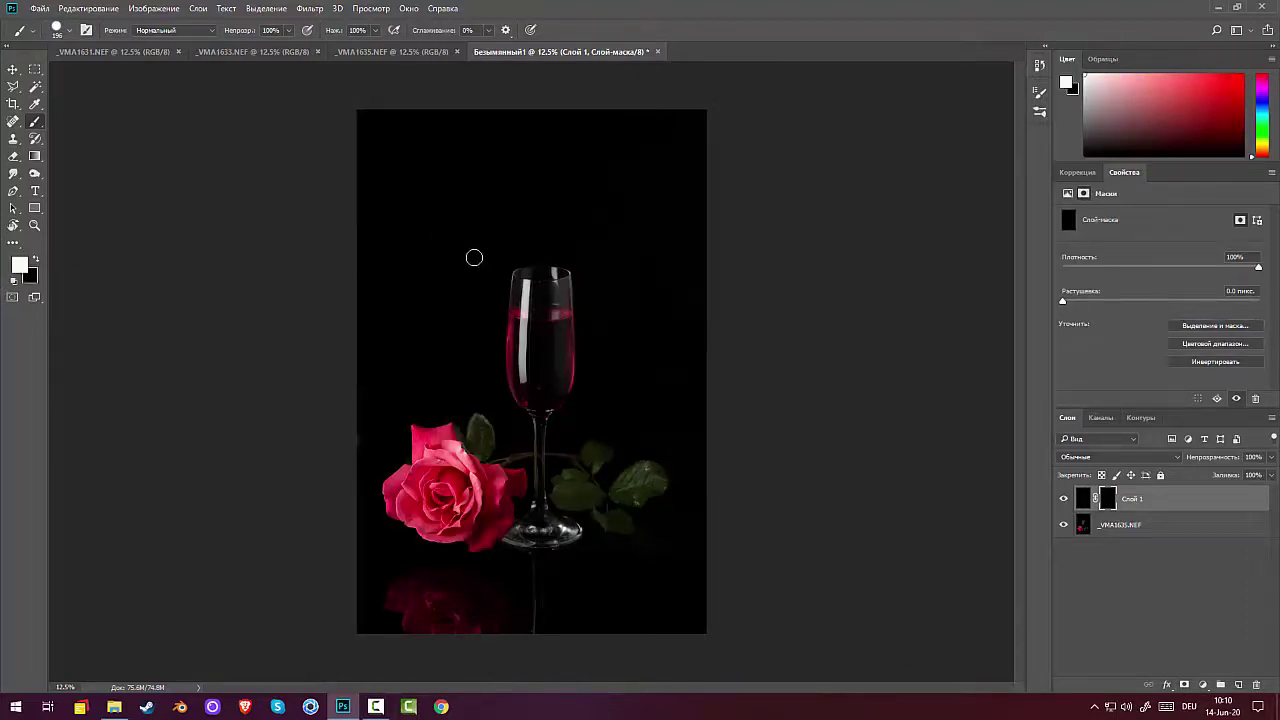
Enlarge the brush to 1811 px, paint white on the mask over the background around the still life, and undo the last strokes.
right_click(458, 270)
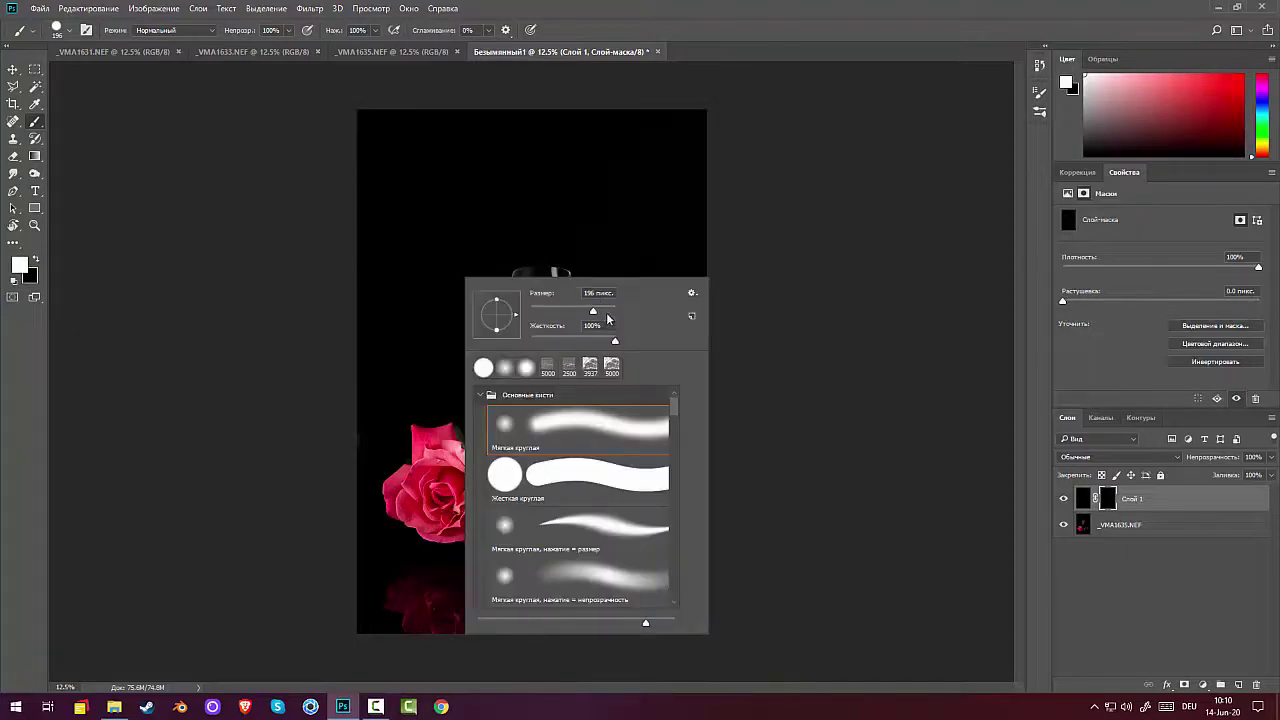
click(608, 311)
key(Return)
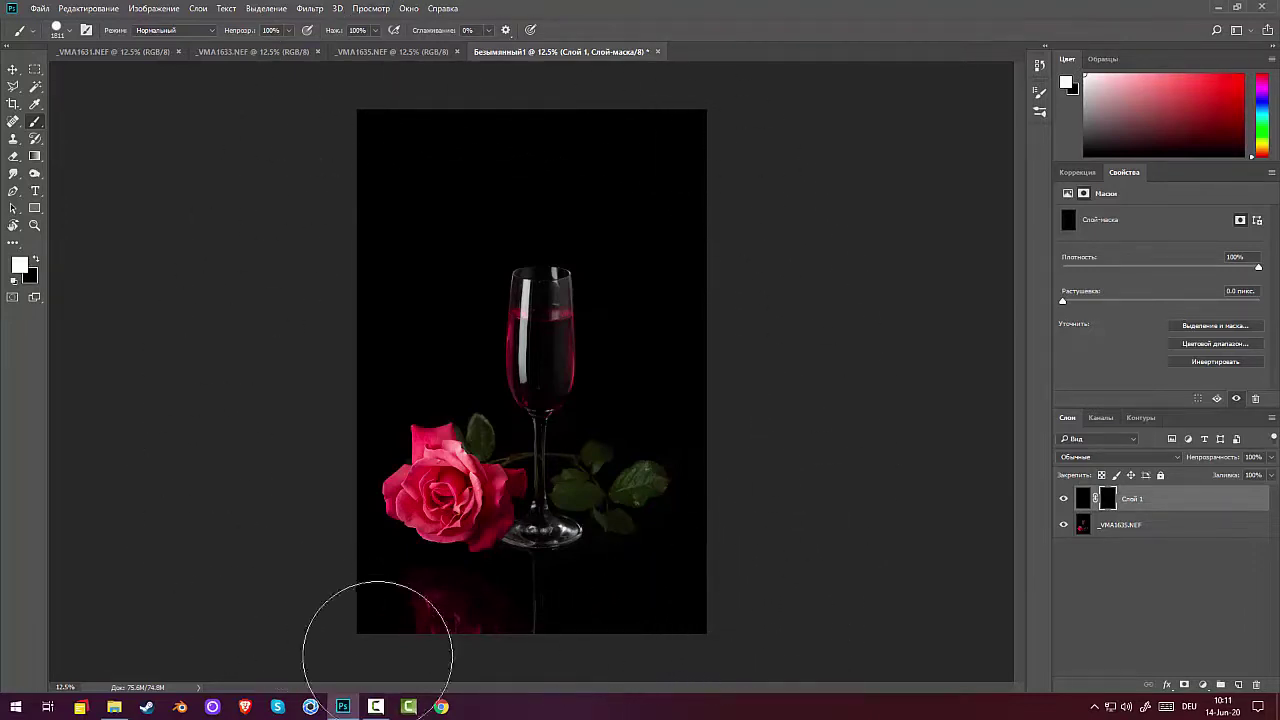
drag(378, 656, 283, 640)
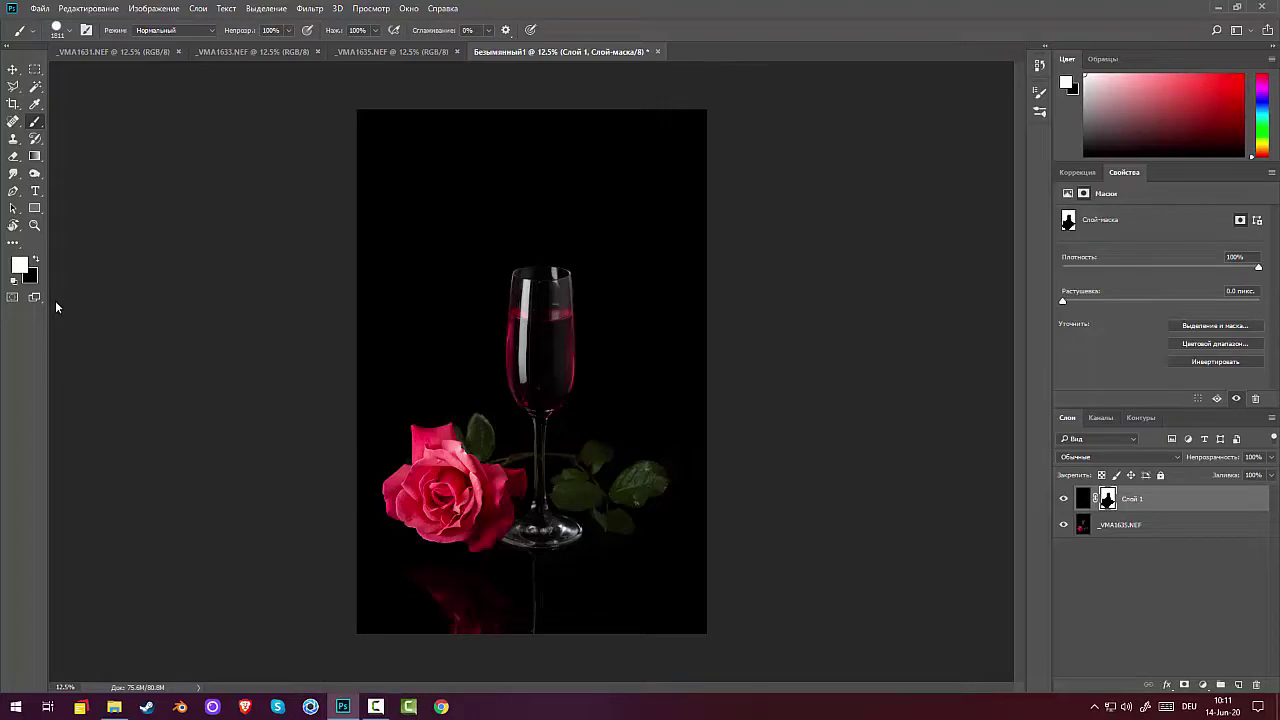
key(ctrl+z)
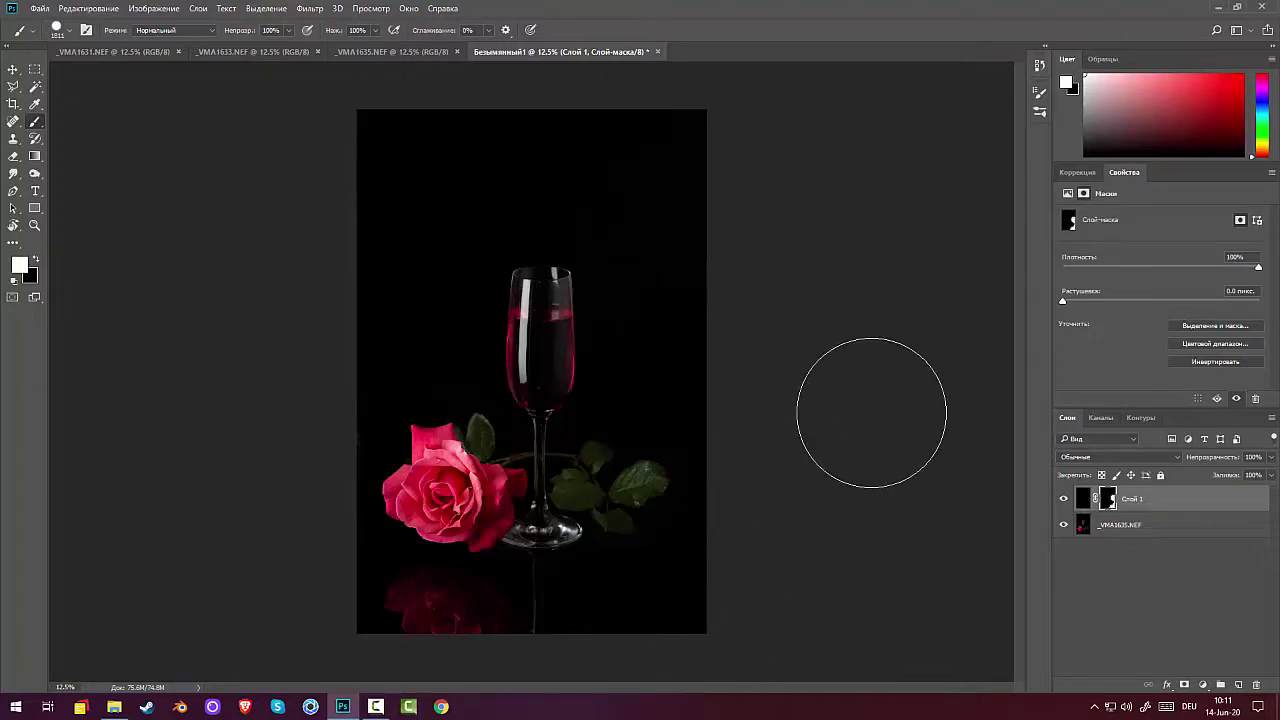
Reduce the brush size to 127 px and merge the masked black layer down into _VMA1635.NEF.
right_click(748, 332)
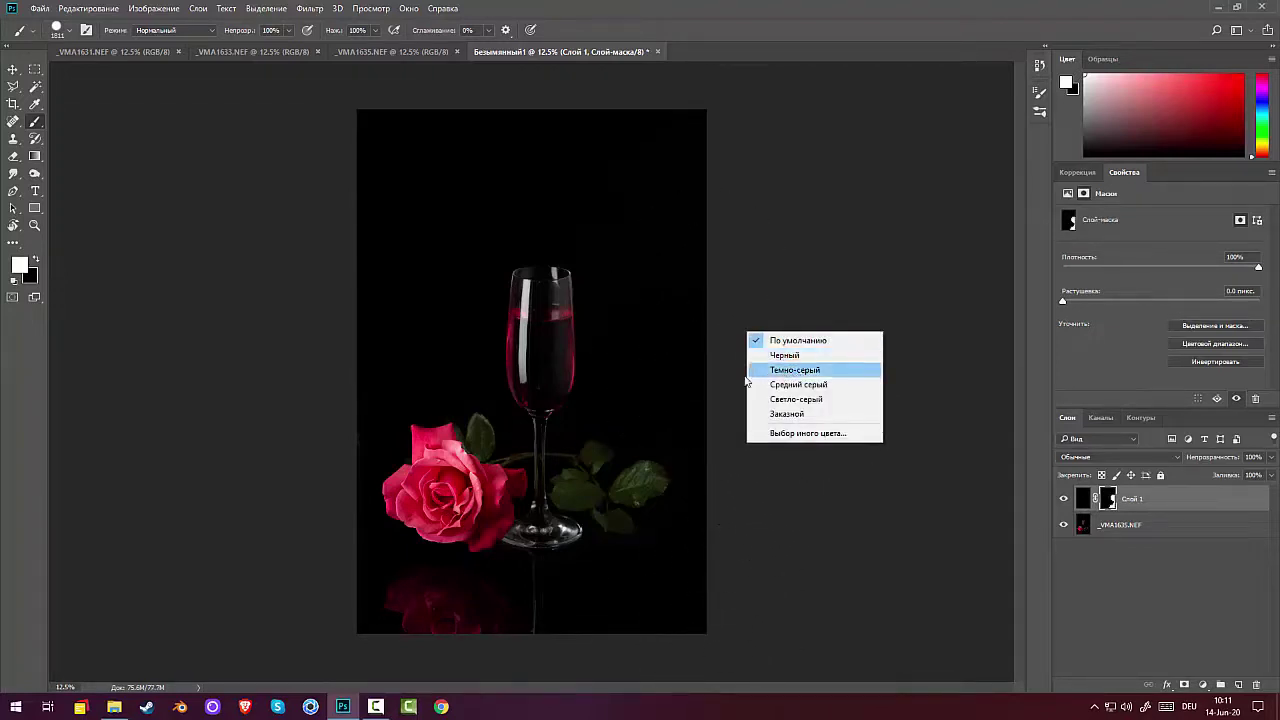
right_click(558, 322)
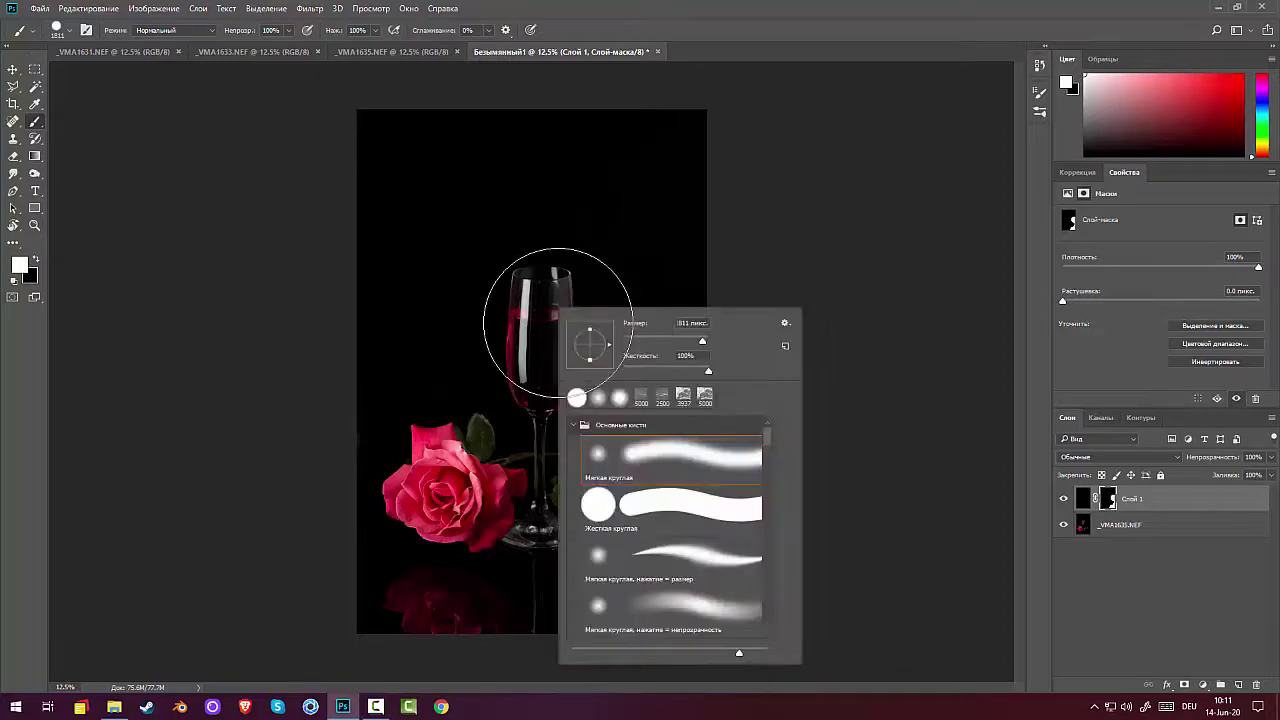
drag(702, 341, 672, 341)
key(Return)
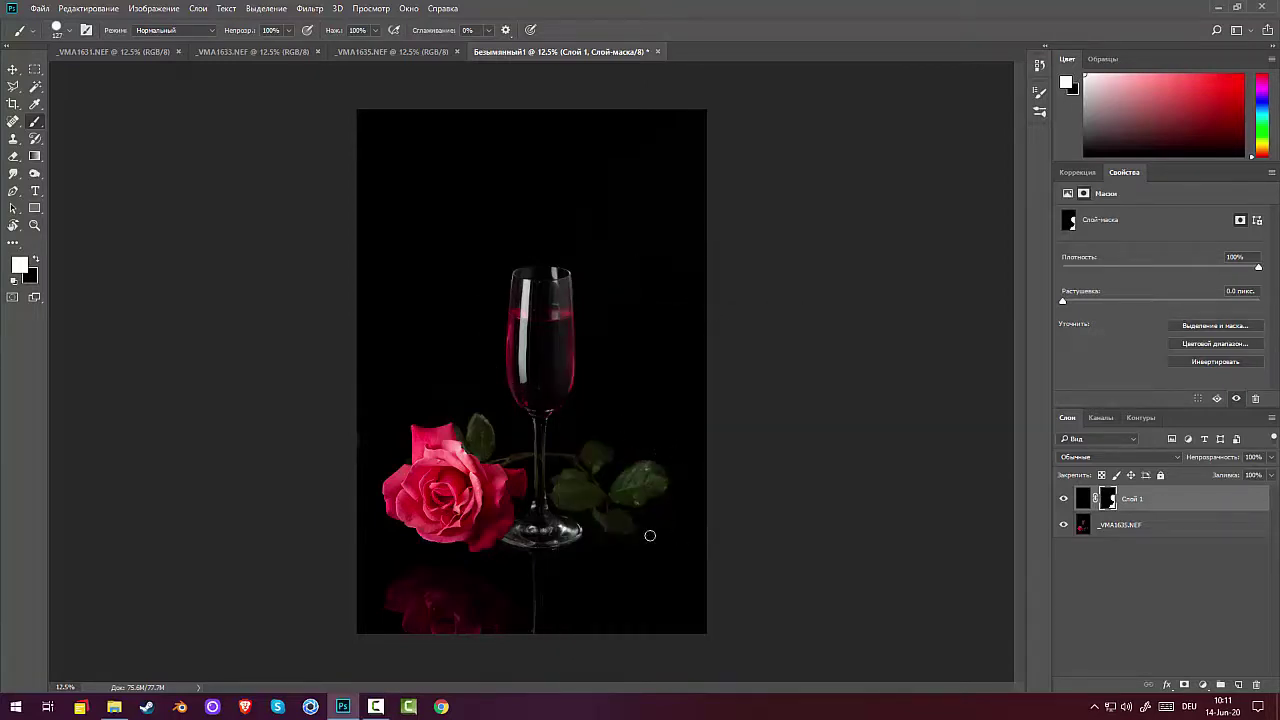
key(ctrl+plus)
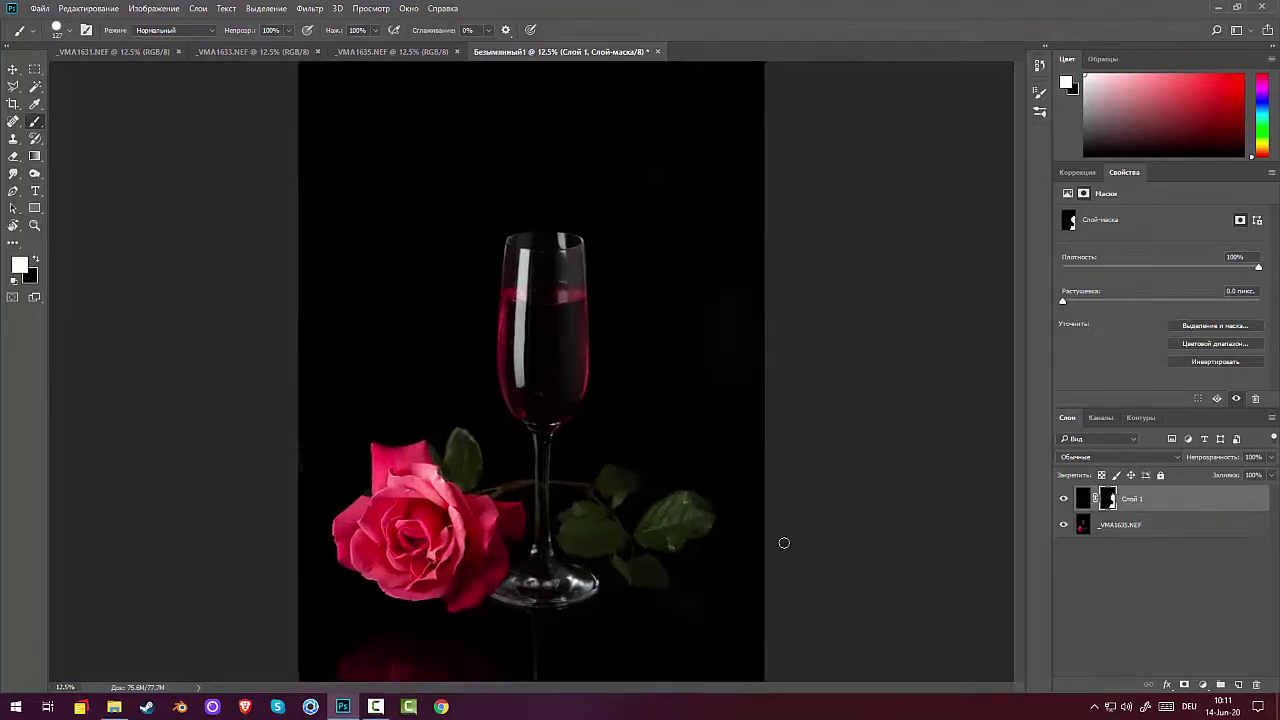
key(ctrl+minus)
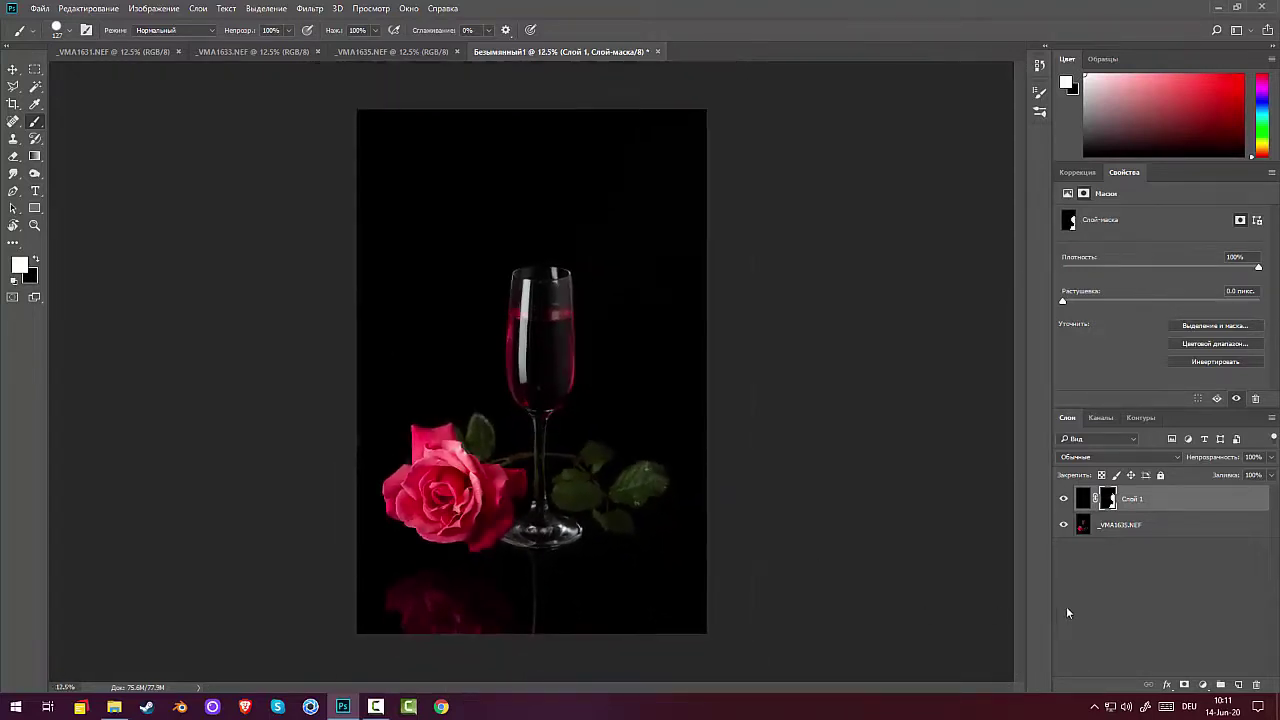
click(1148, 507)
key(ctrl+e)
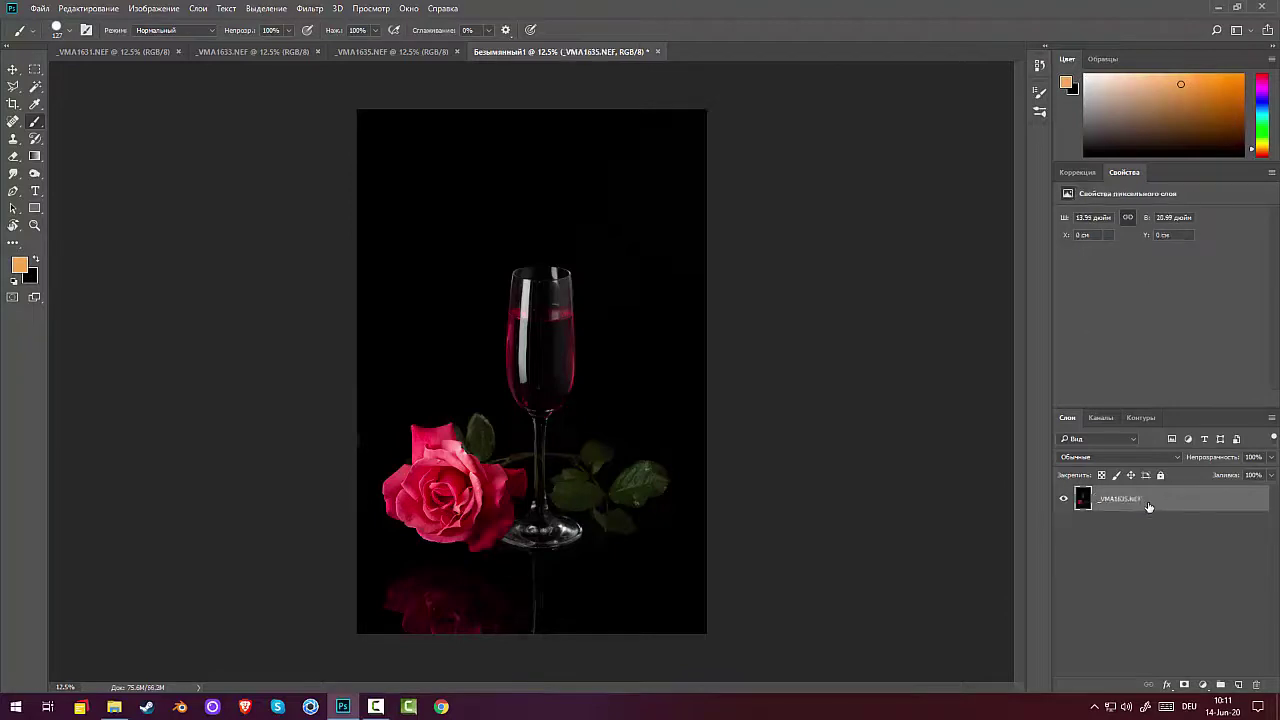
Add a Levels adjustment layer with the white input level at 48, and a new empty layer directly beneath it.
click(1077, 172)
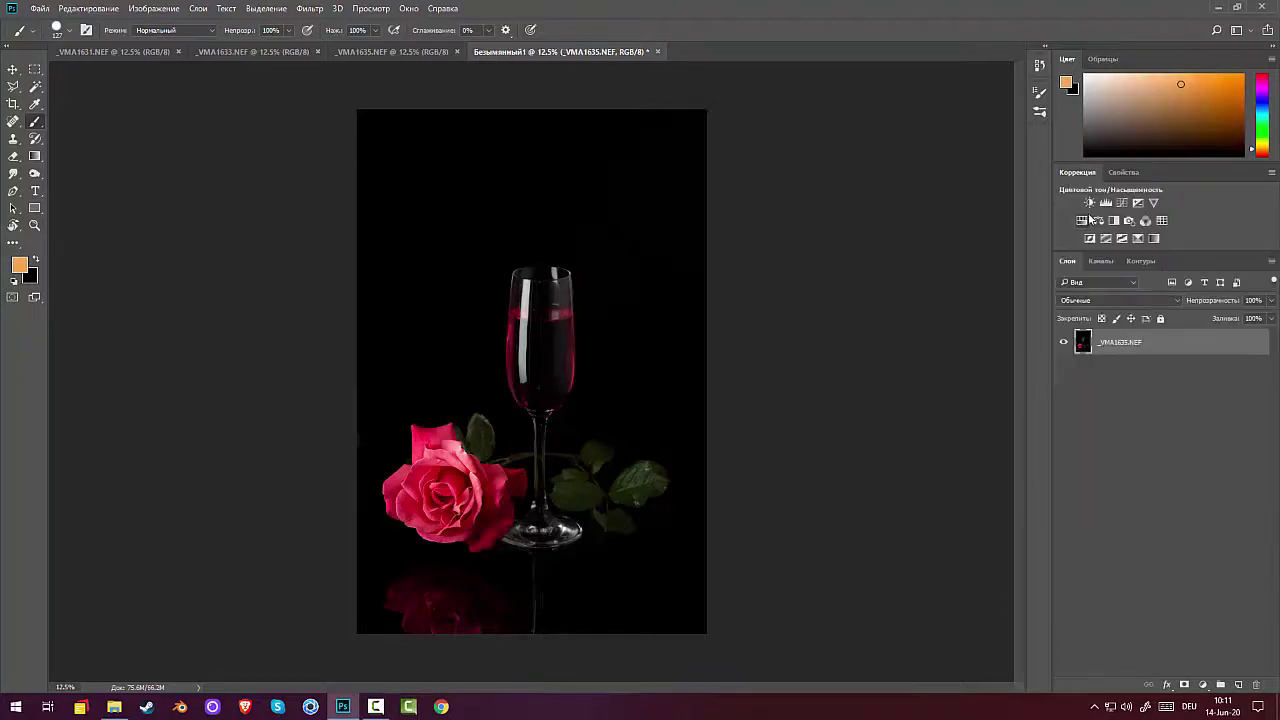
click(1106, 204)
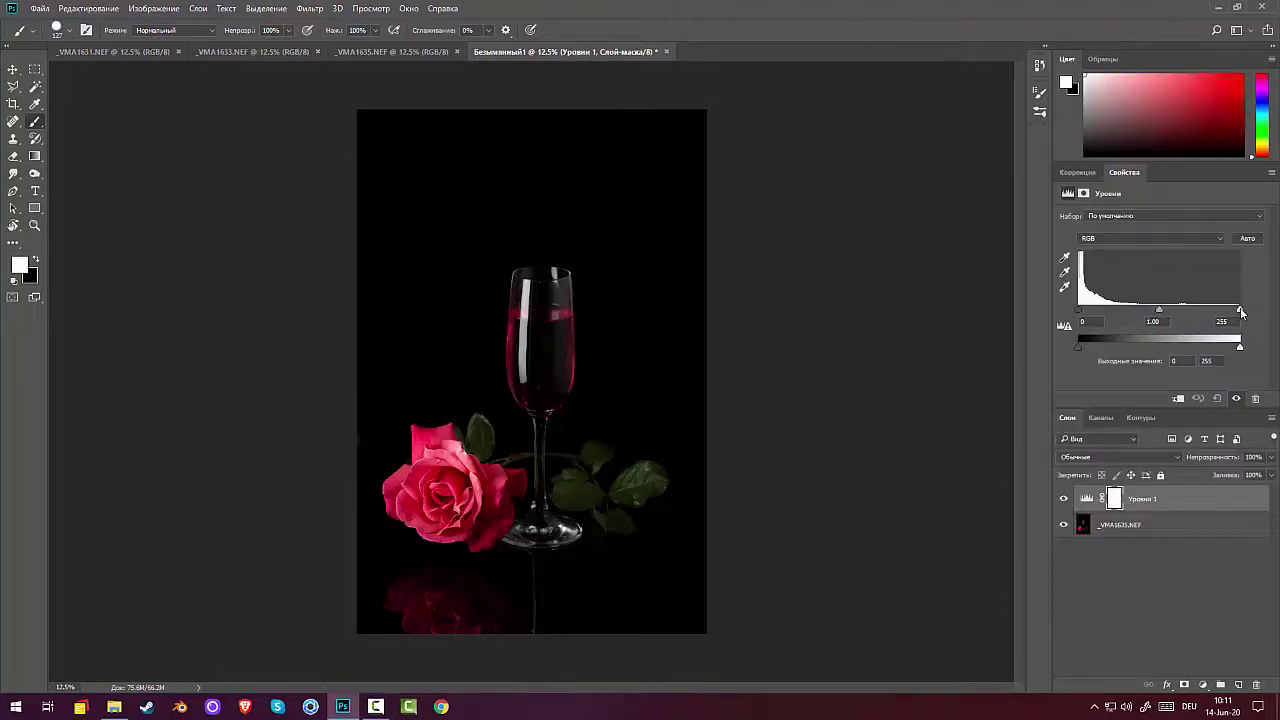
drag(1241, 312, 1110, 325)
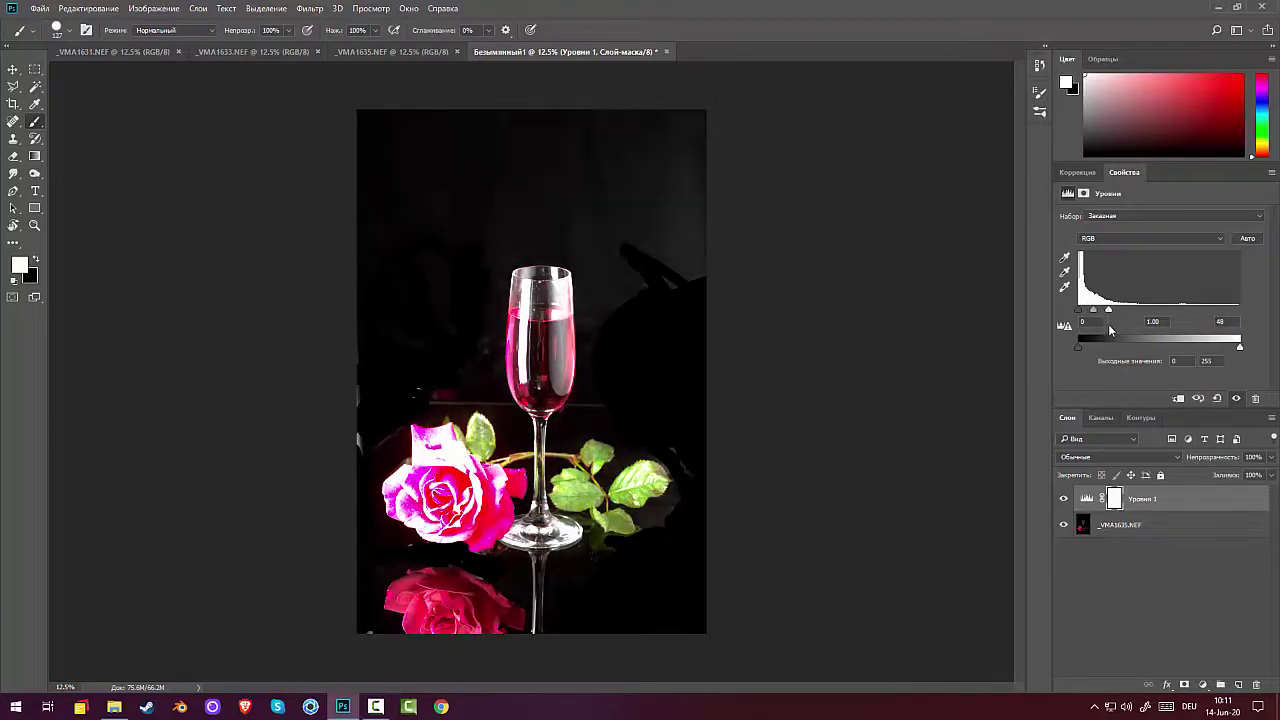
click(1134, 532)
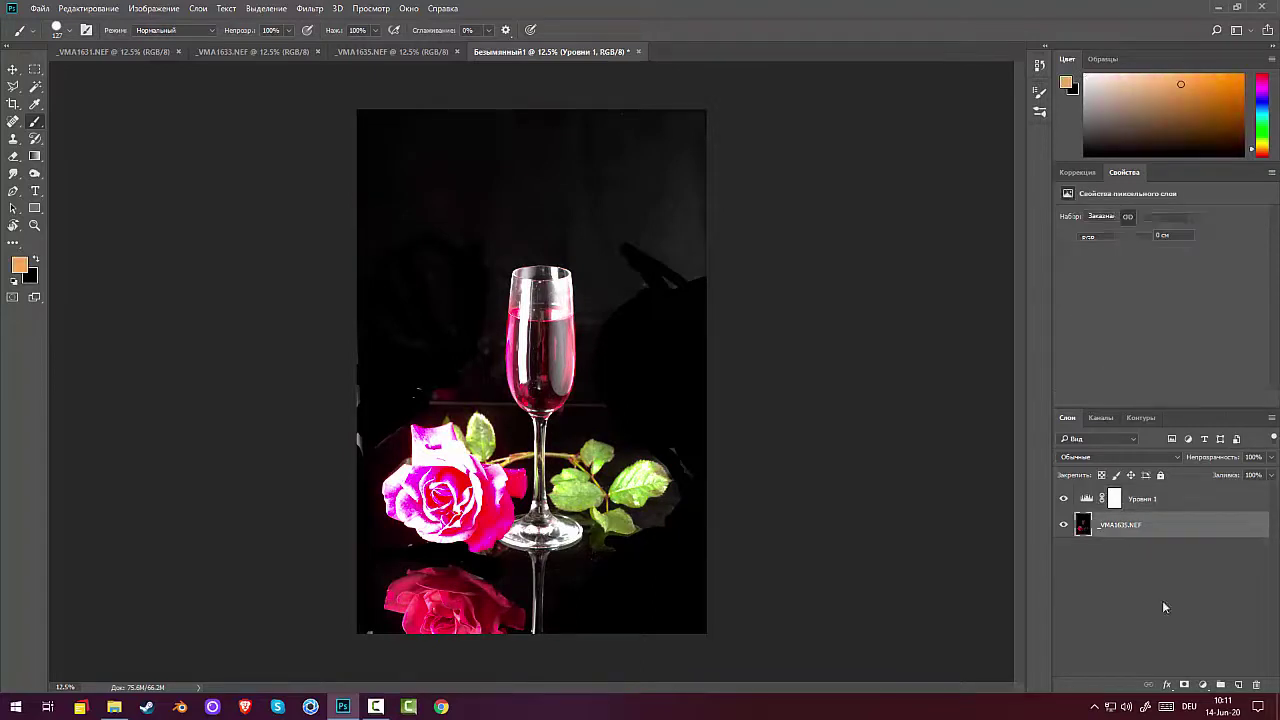
click(1239, 685)
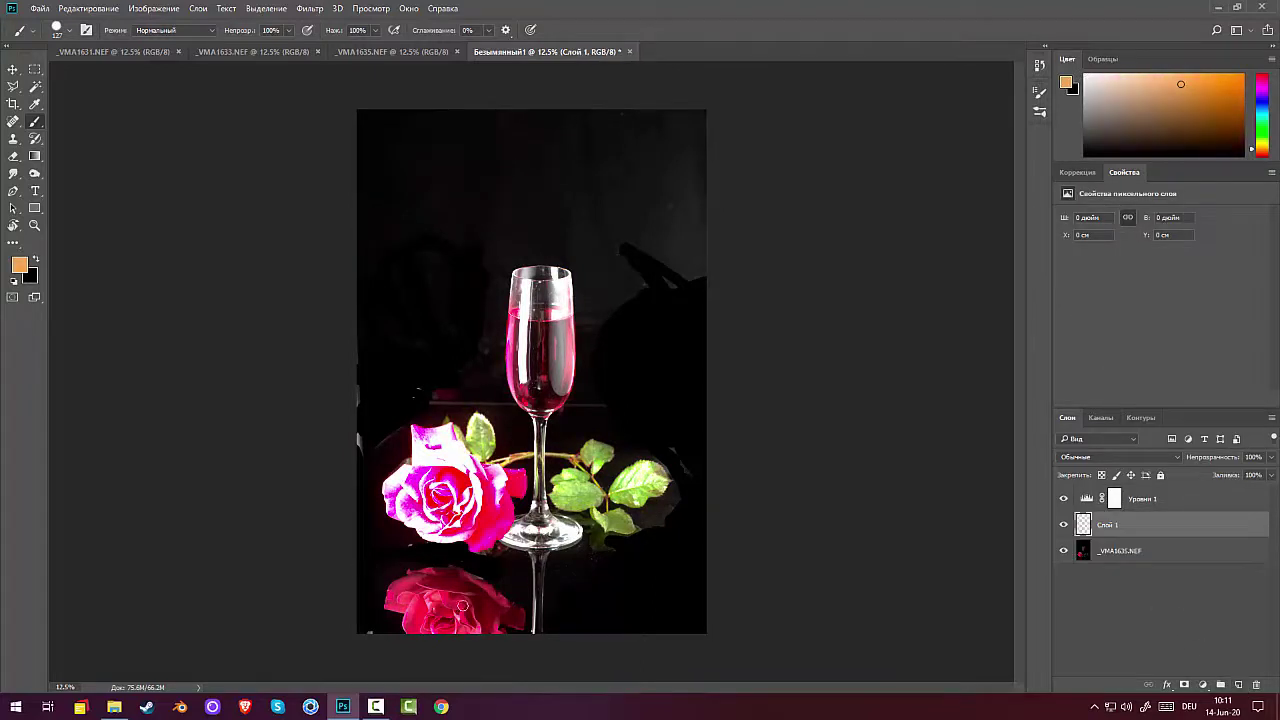
Brush over the upper-right background, switch the foreground from orange to black, and start covering the light strokes.
drag(576, 127, 570, 127)
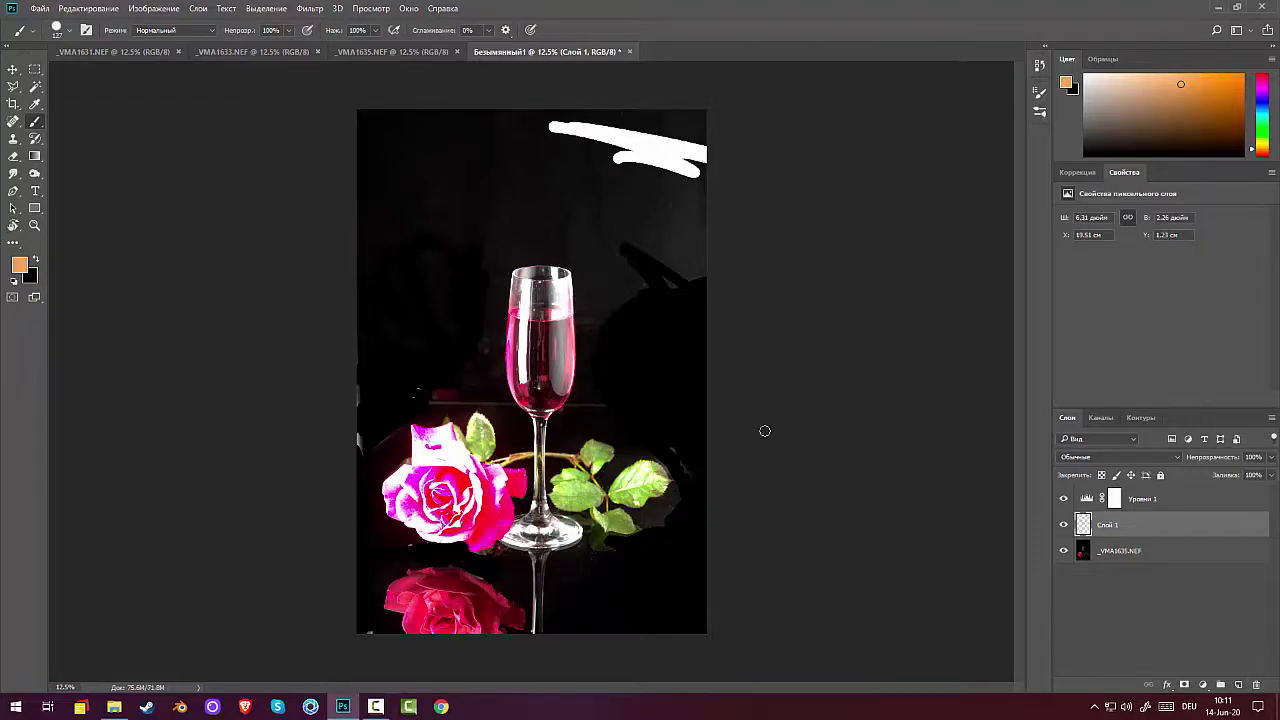
mouse_move(641, 190)
mouse_down()
mouse_move(690, 200)
mouse_move(595, 160)
mouse_move(685, 189)
mouse_up()
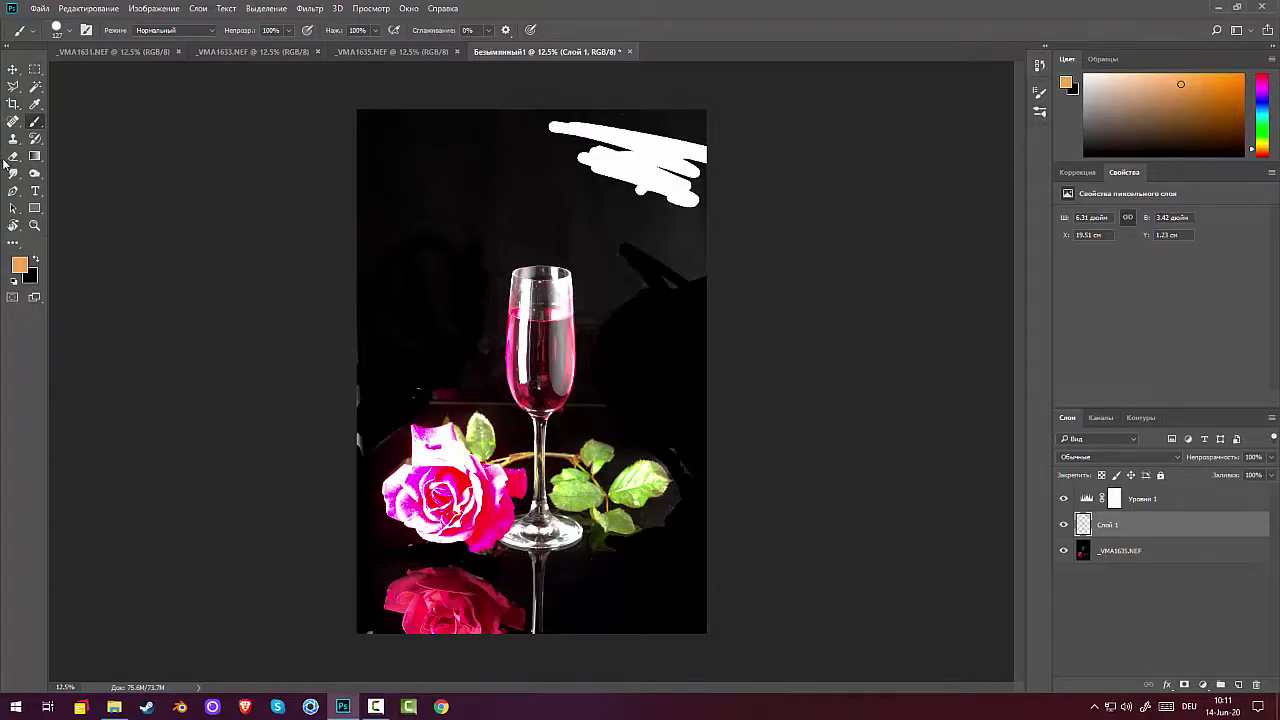
click(14, 281)
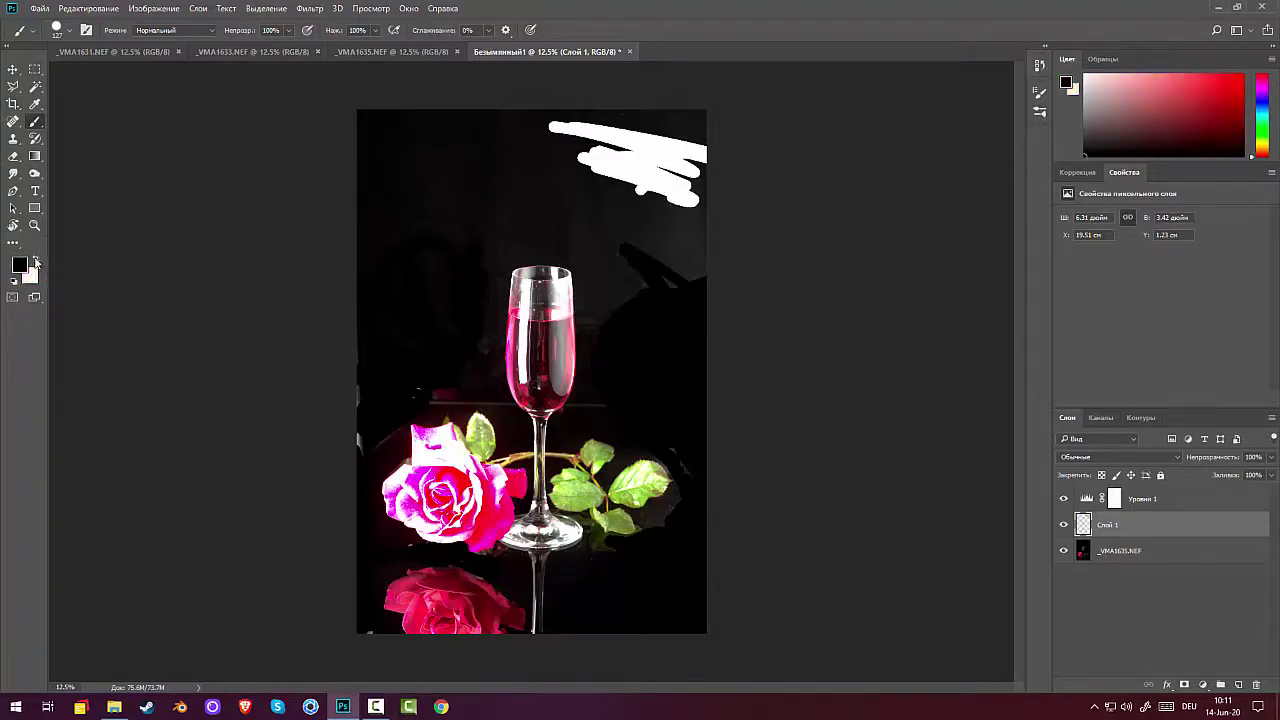
mouse_move(665, 202)
mouse_down()
mouse_move(721, 192)
mouse_move(636, 175)
mouse_move(703, 203)
mouse_move(651, 198)
mouse_up()
Set a softer 291 px brush and paint the background above and to the right of the glass black.
right_click(551, 222)
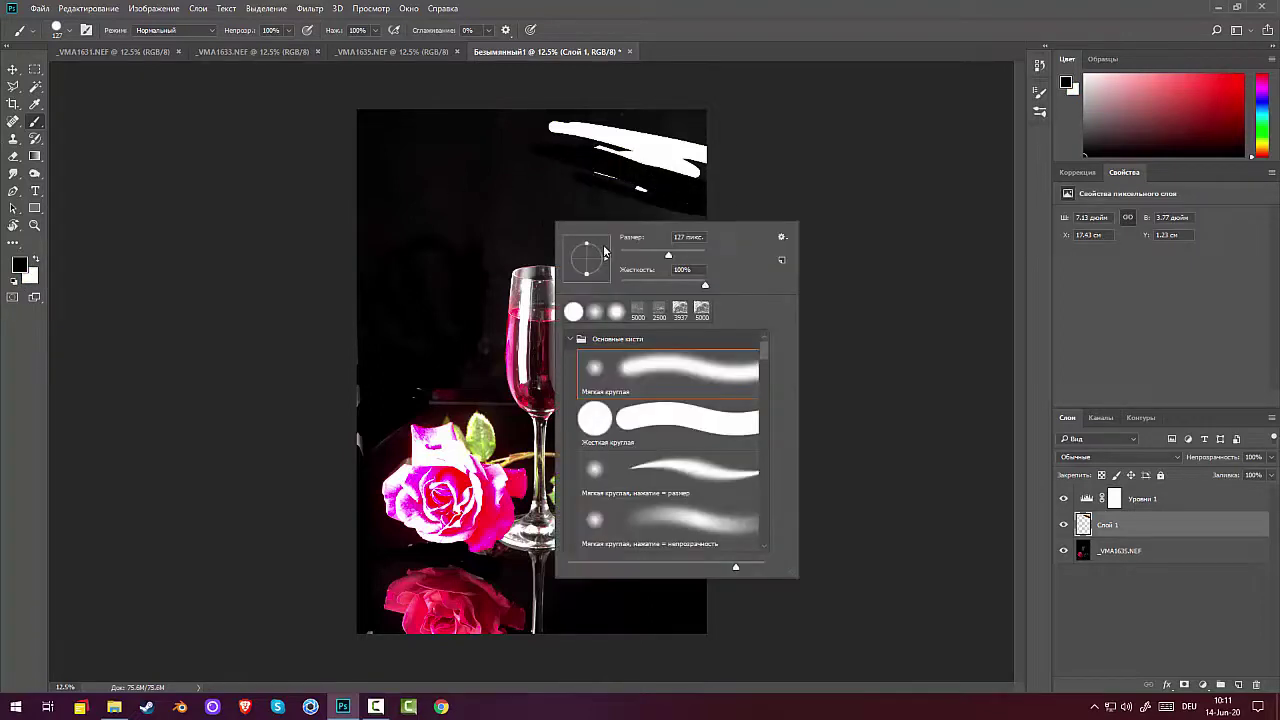
mouse_move(668, 255)
mouse_down()
mouse_move(687, 255)
mouse_move(657, 285)
mouse_up()
click(563, 104)
mouse_move(743, 143)
mouse_down()
mouse_move(515, 123)
mouse_move(573, 163)
mouse_move(526, 172)
mouse_move(598, 258)
mouse_move(591, 303)
mouse_up()
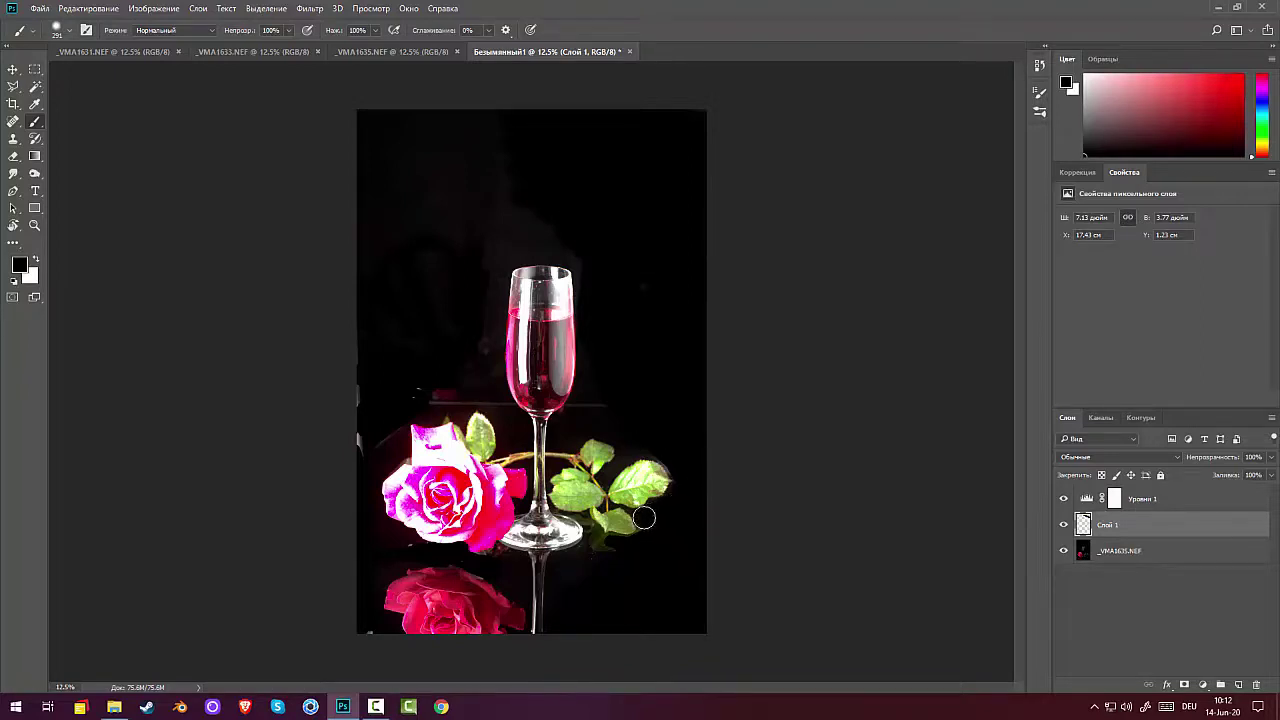
Paint out the remaining background marks in black along the left edge, beside the glass, and around the leaves and reflection.
mouse_move(606, 554)
mouse_down()
mouse_move(569, 593)
mouse_move(507, 567)
mouse_up()
mouse_move(353, 413)
mouse_down()
mouse_move(363, 375)
mouse_move(426, 389)
mouse_move(416, 405)
mouse_move(429, 409)
mouse_move(371, 437)
mouse_move(386, 434)
mouse_up()
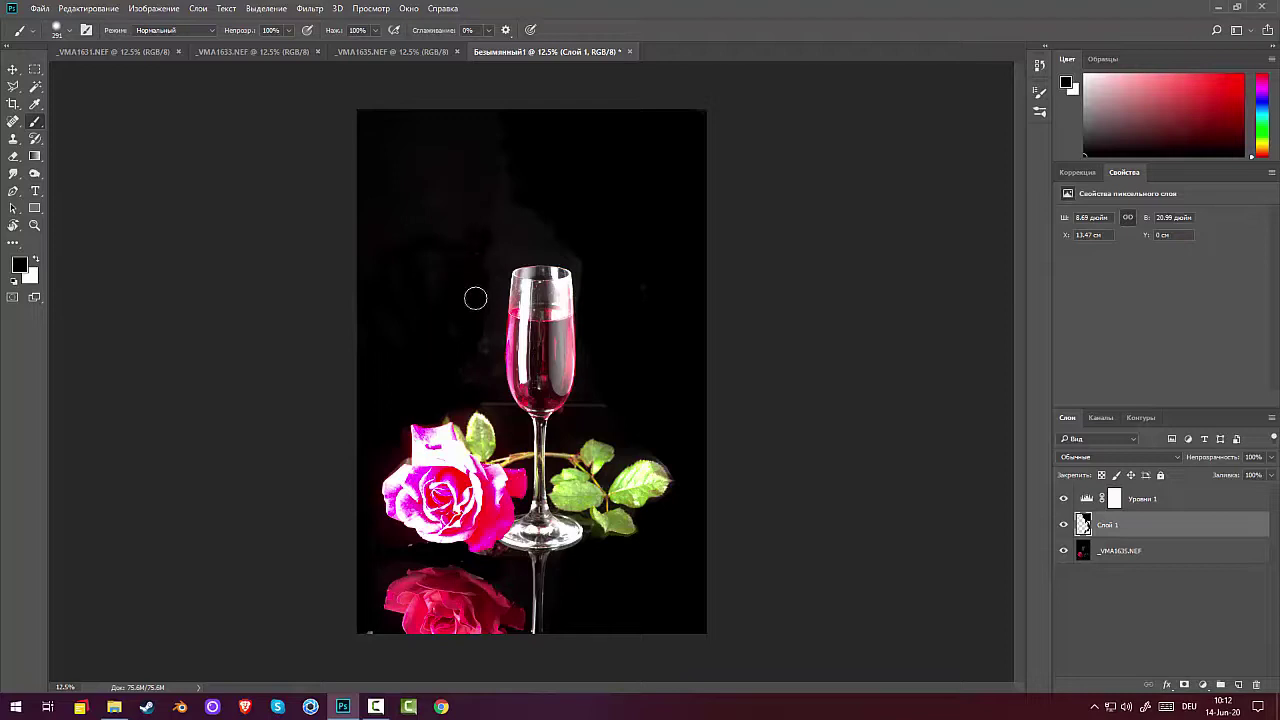
mouse_move(516, 247)
mouse_down()
mouse_move(549, 244)
mouse_move(540, 228)
mouse_move(557, 217)
mouse_move(406, 166)
mouse_move(391, 134)
mouse_move(378, 259)
mouse_up()
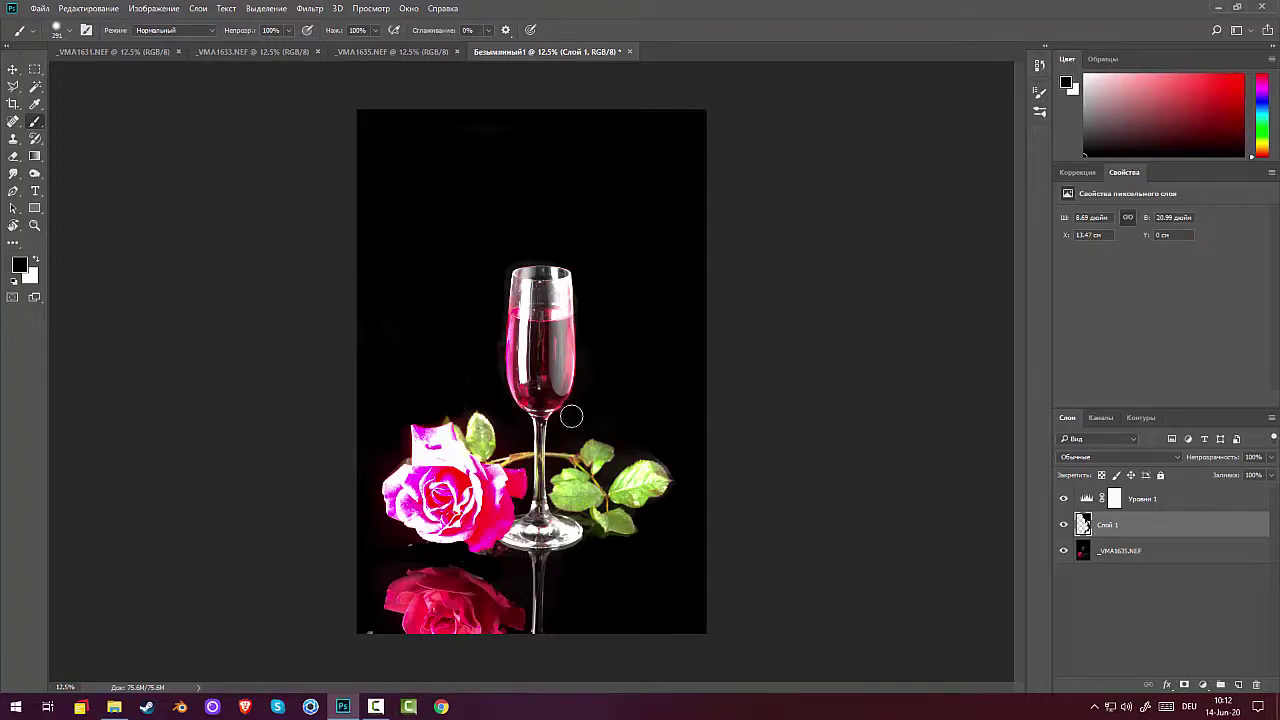
drag(620, 431, 713, 464)
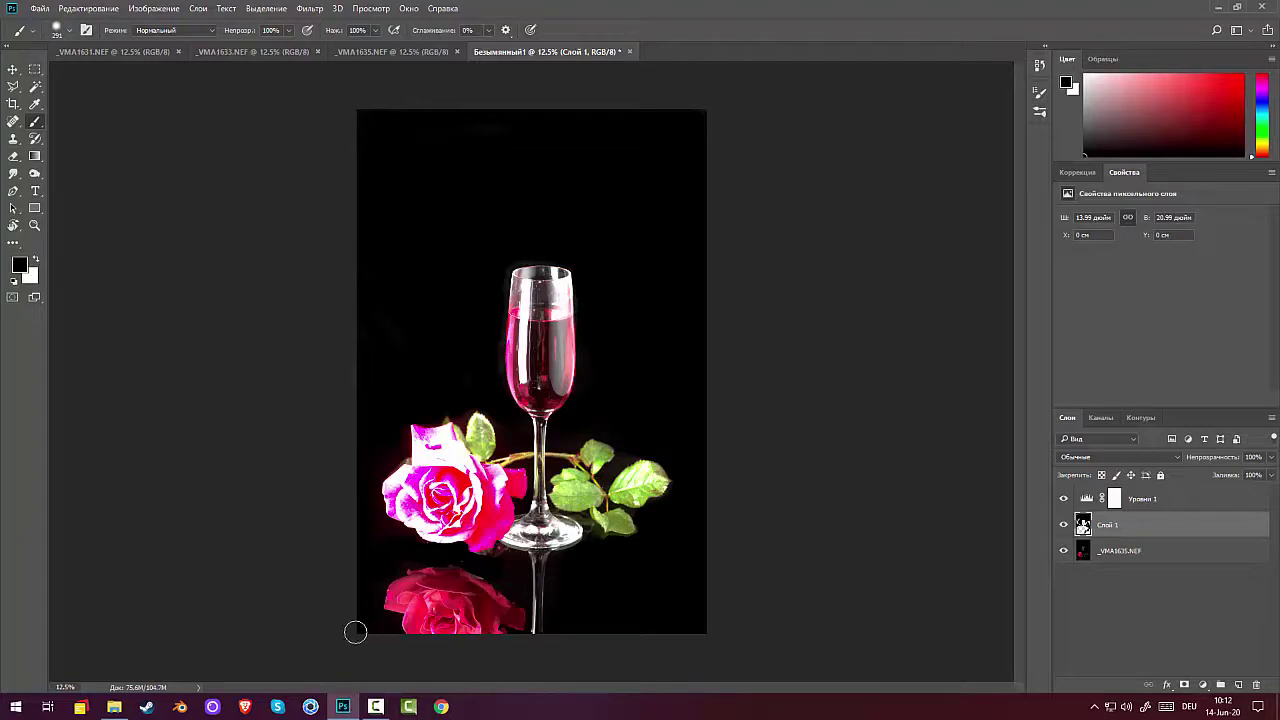
Hide and delete the temporary Levels layer, and stamp all visible layers into a new layer on top.
click(1064, 499)
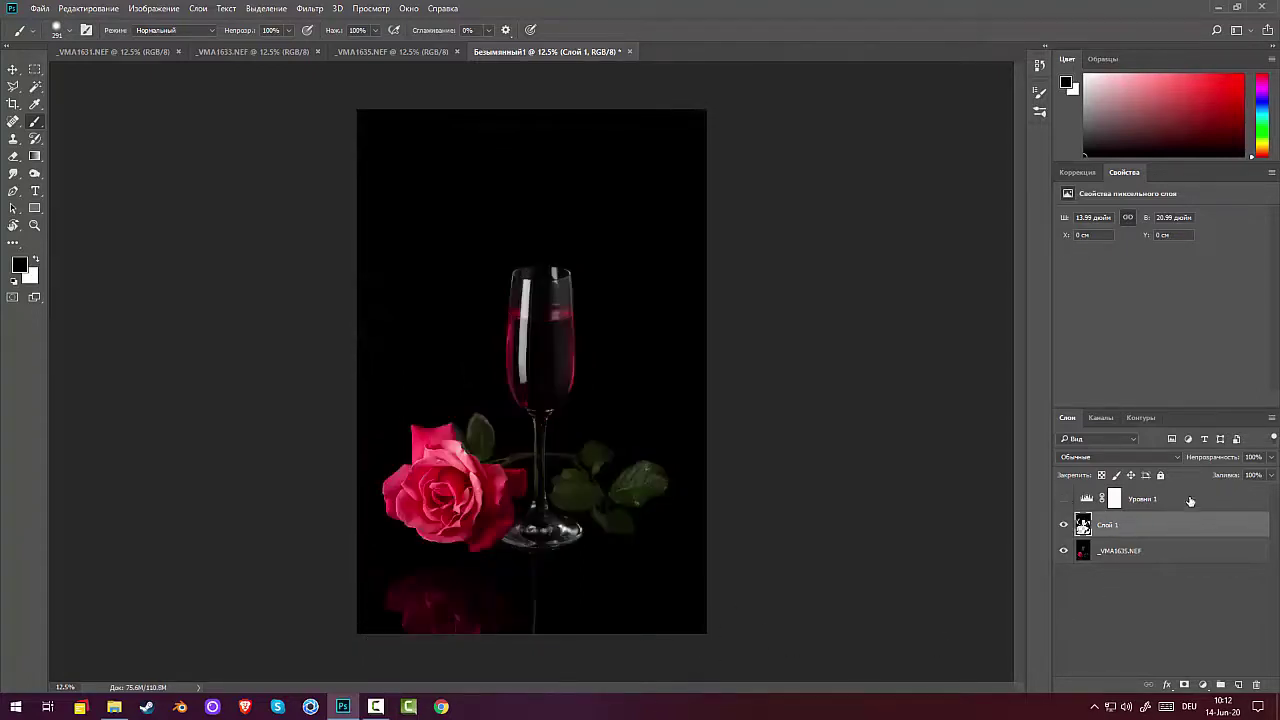
drag(1182, 506, 1258, 684)
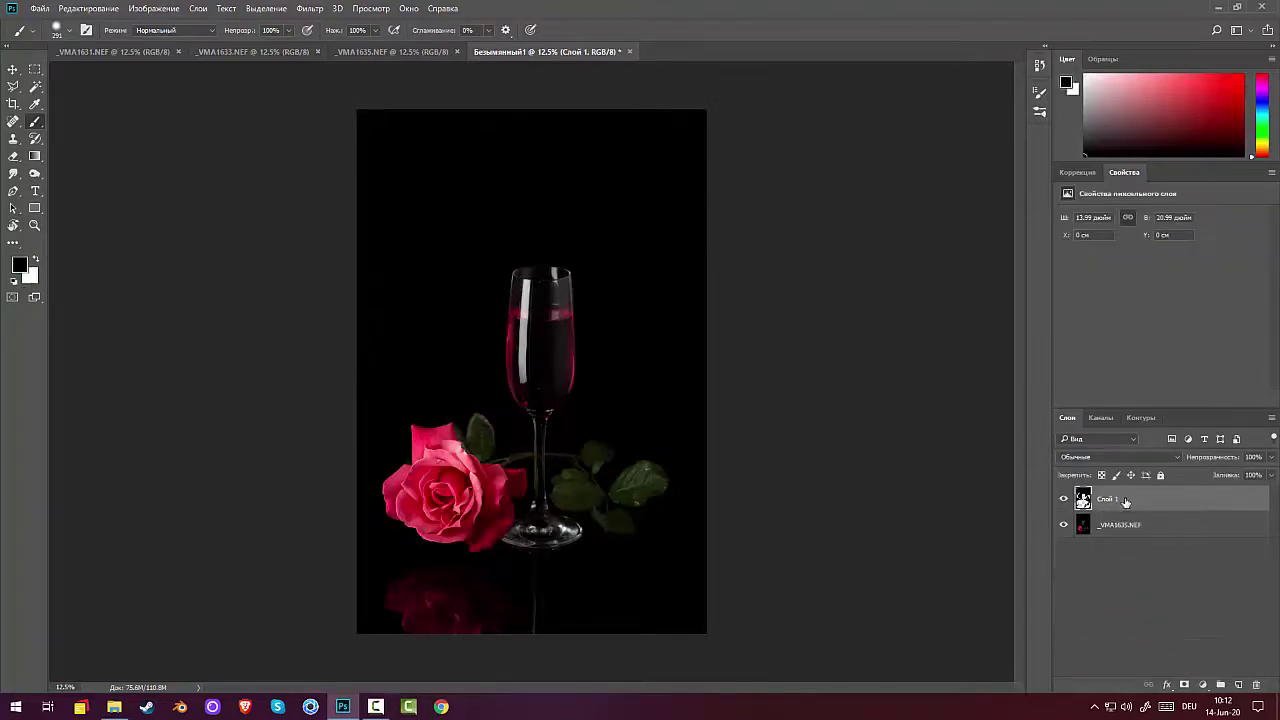
key(ctrl+shift+alt+e)
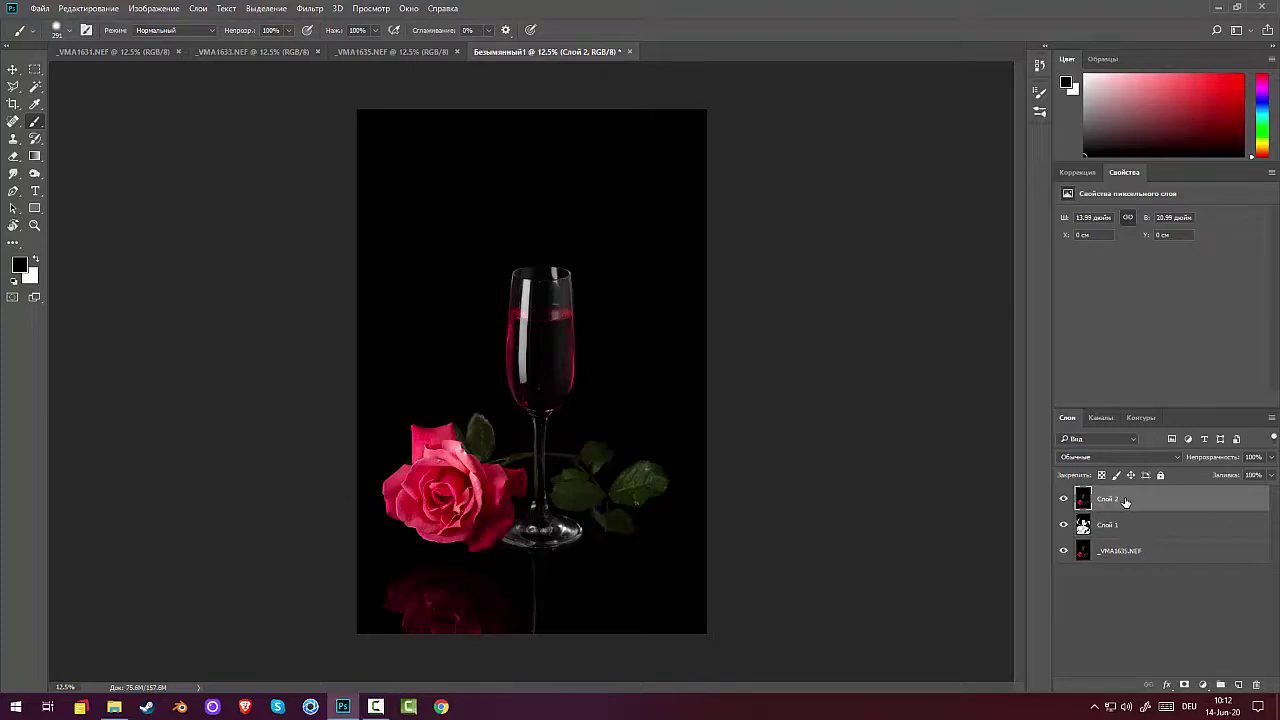
Add a Levels adjustment layer above the stamped layer with the white input level set to 153.
click(1078, 172)
click(1105, 205)
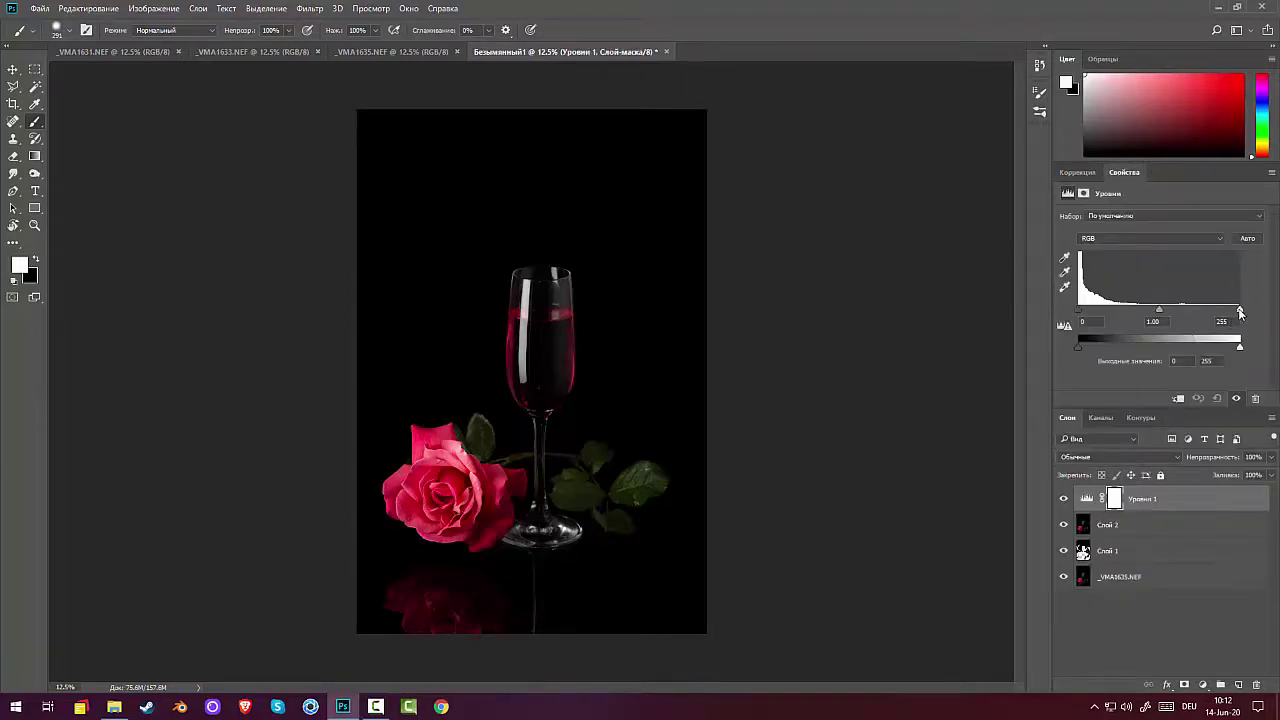
drag(1240, 309, 1175, 318)
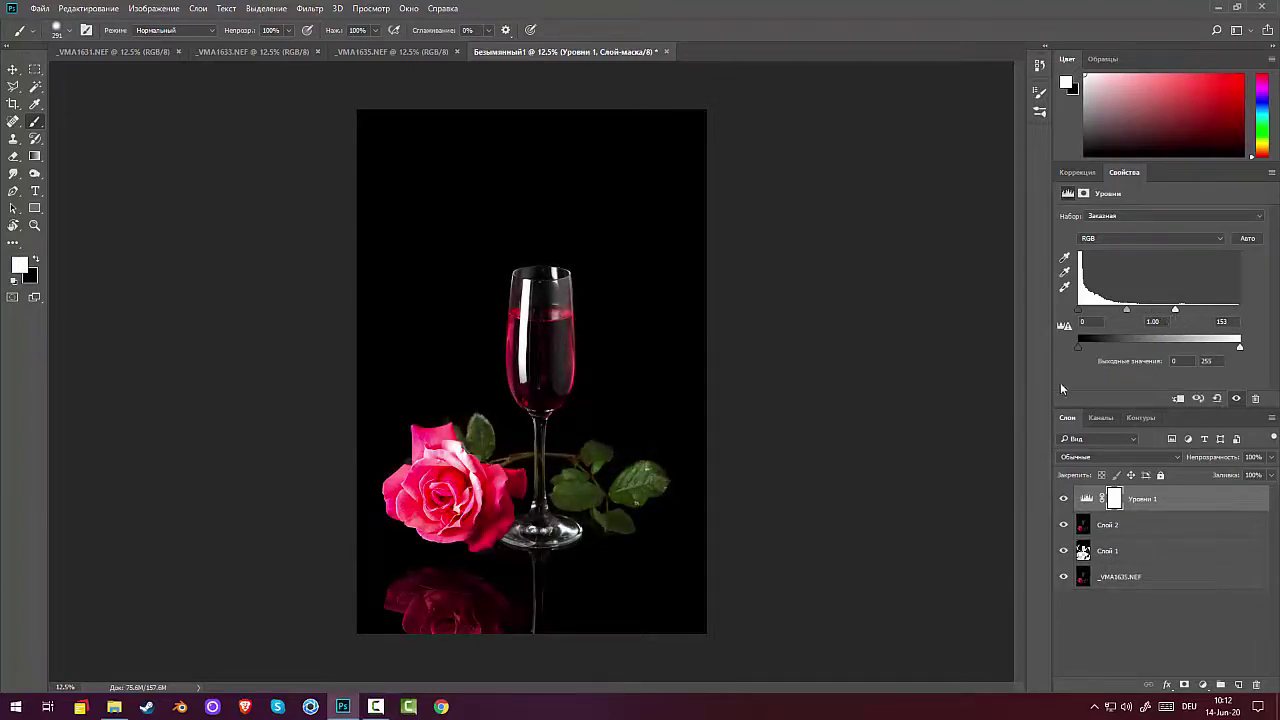
Invert the Levels mask to black and reveal the brightening over the right-hand leaves and the leaf beside the rose with white radial gradients.
click(1113, 500)
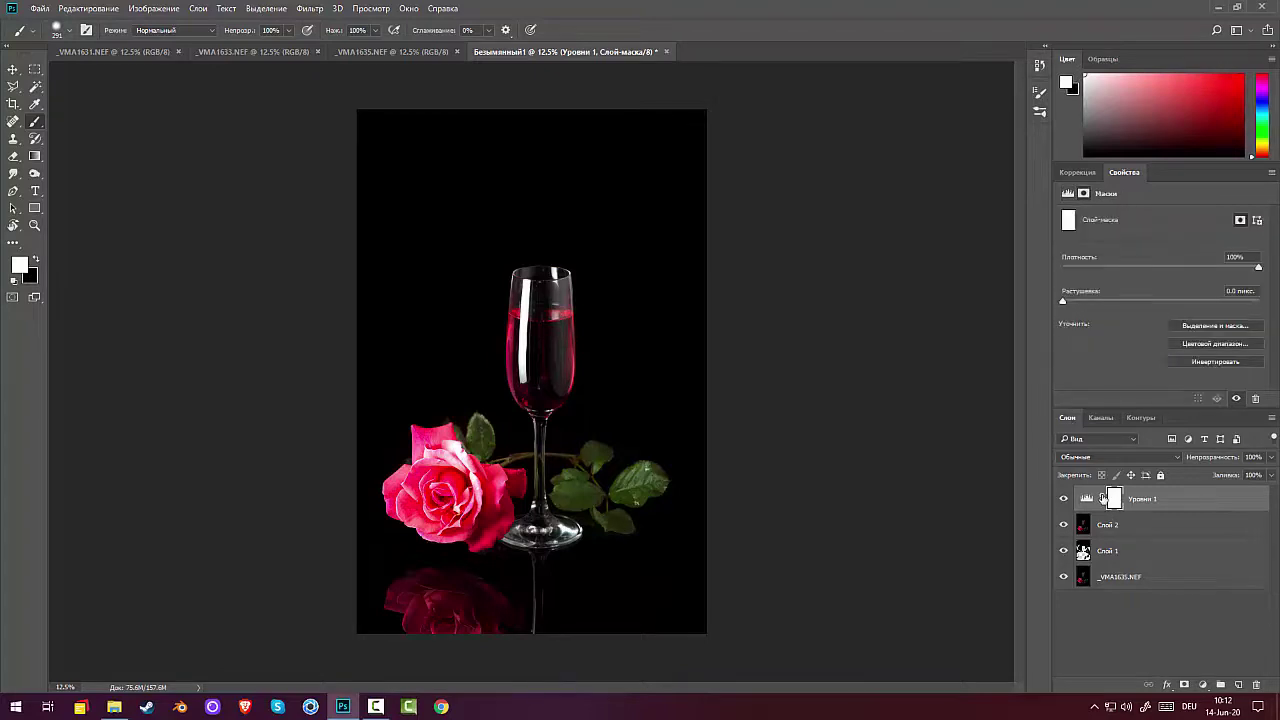
key(ctrl+i)
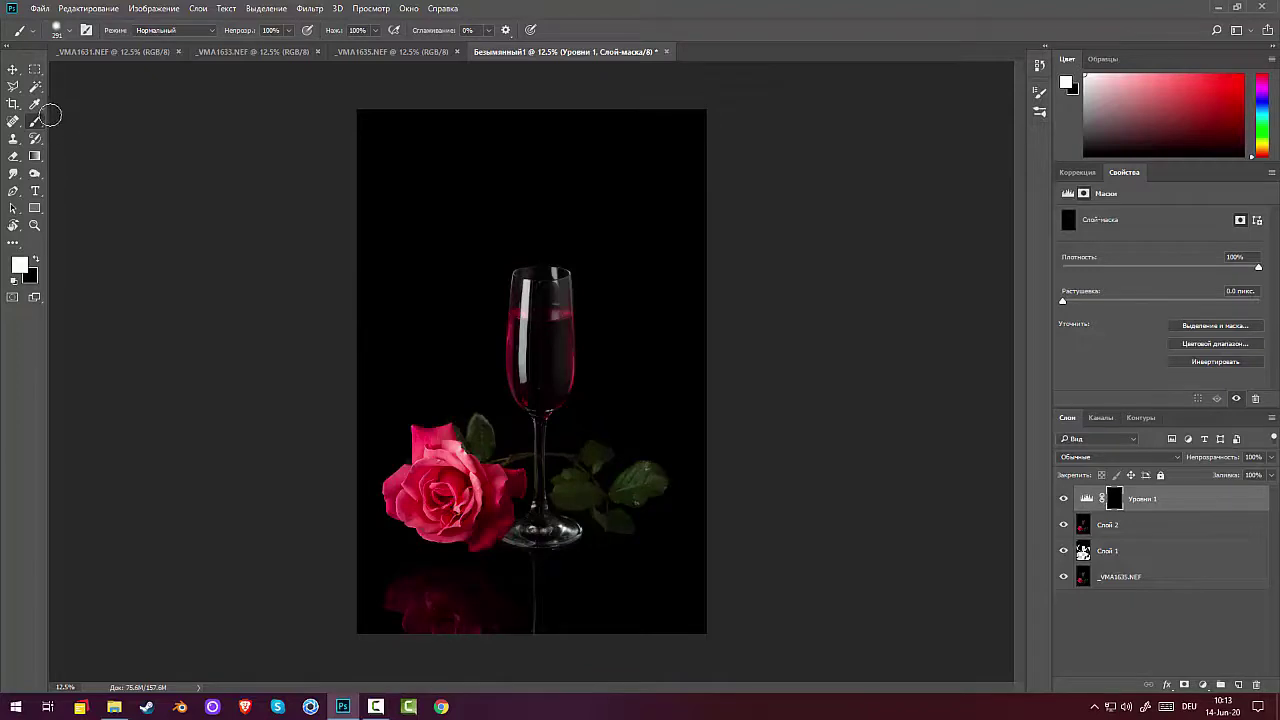
click(35, 156)
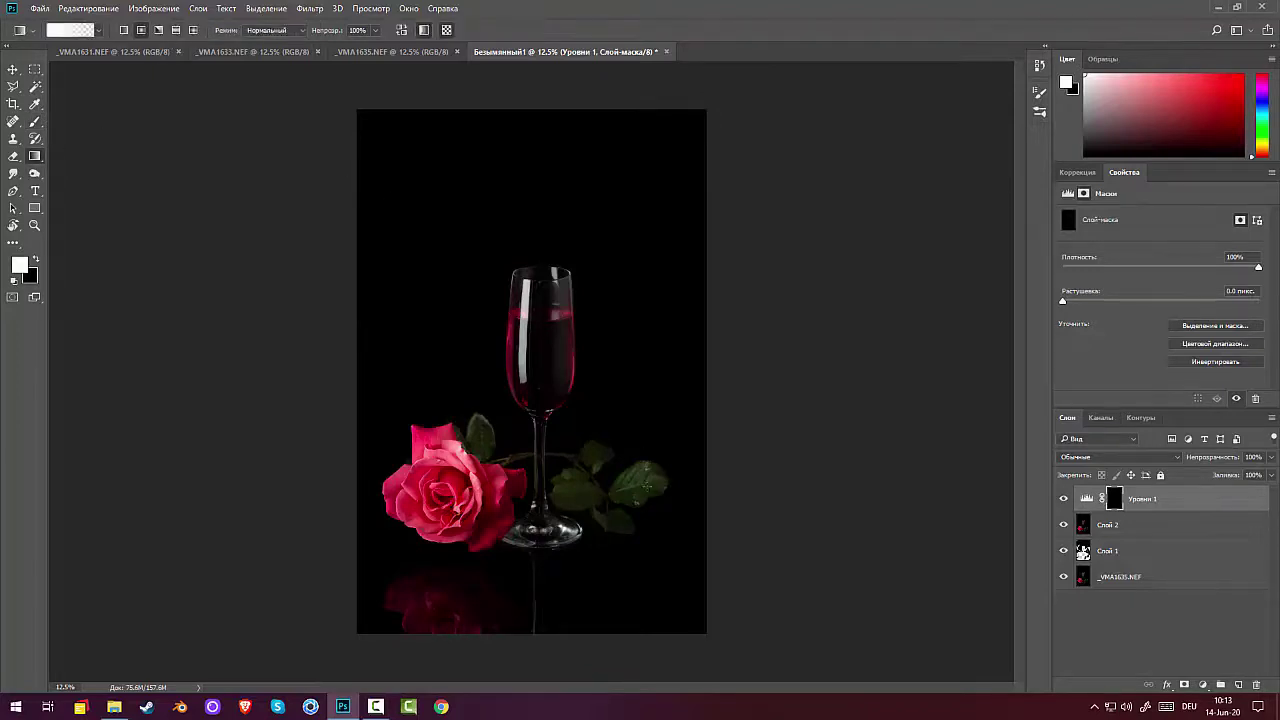
drag(638, 492, 677, 517)
drag(591, 463, 629, 519)
drag(571, 488, 571, 488)
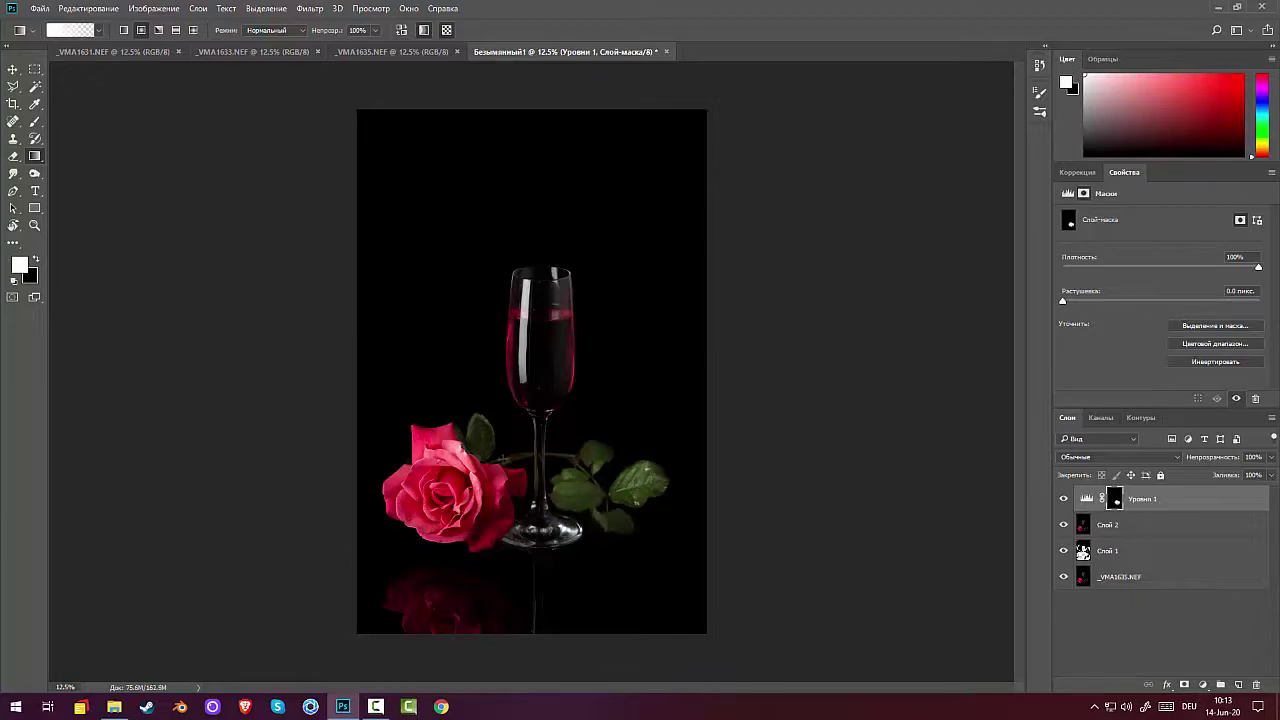
drag(484, 430, 504, 454)
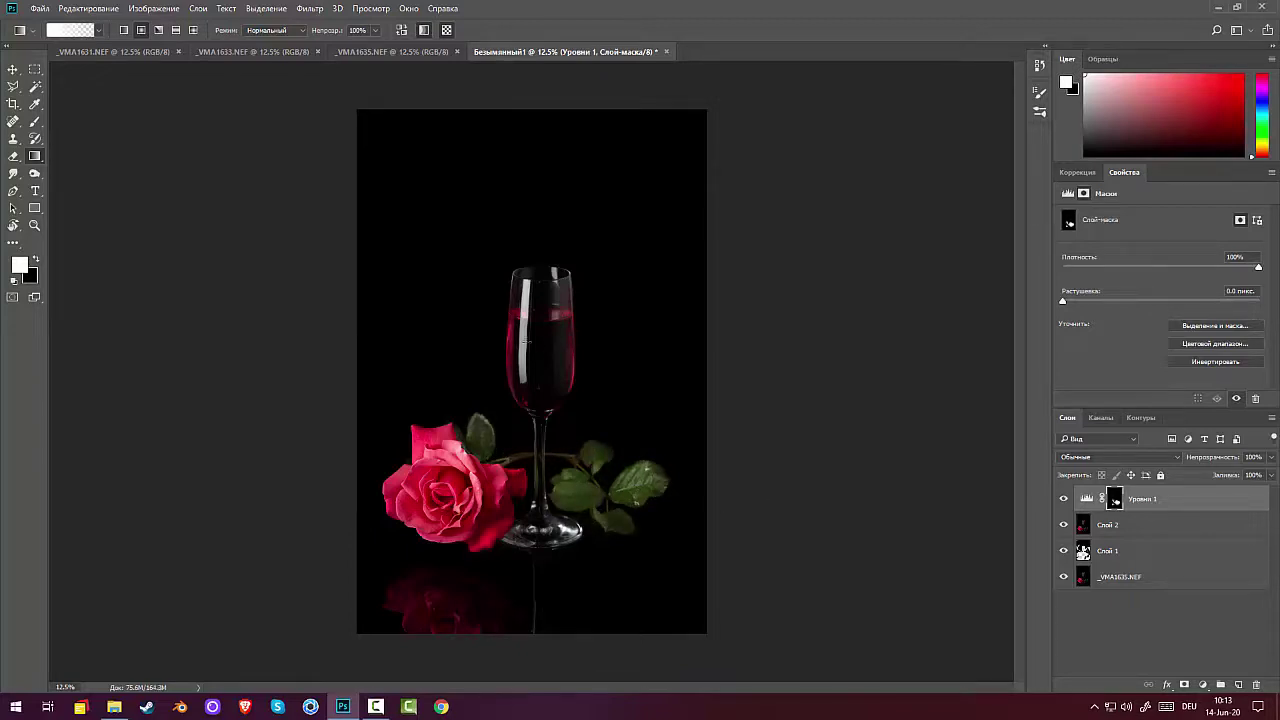
Add white radial gradients to the Levels mask over the wine glass and undo the excess ones.
drag(569, 370, 569, 370)
drag(554, 330, 586, 358)
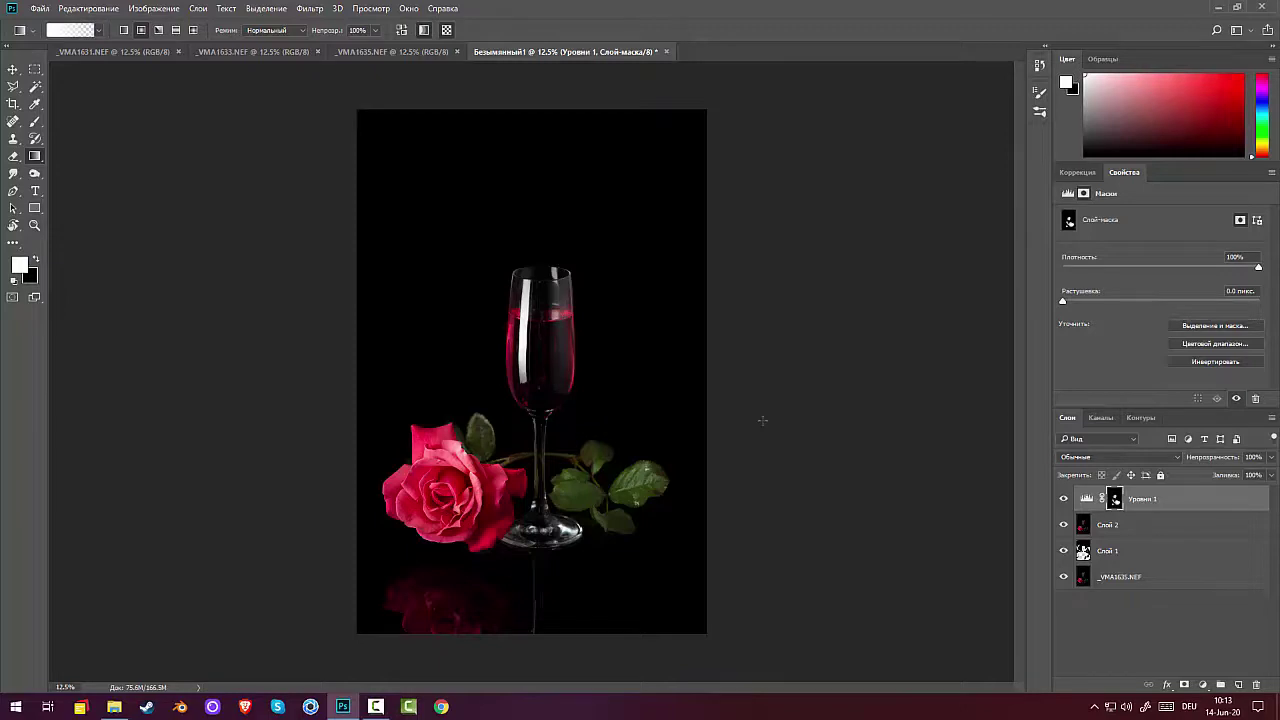
key(ctrl+alt+z)
key(ctrl+alt+z)
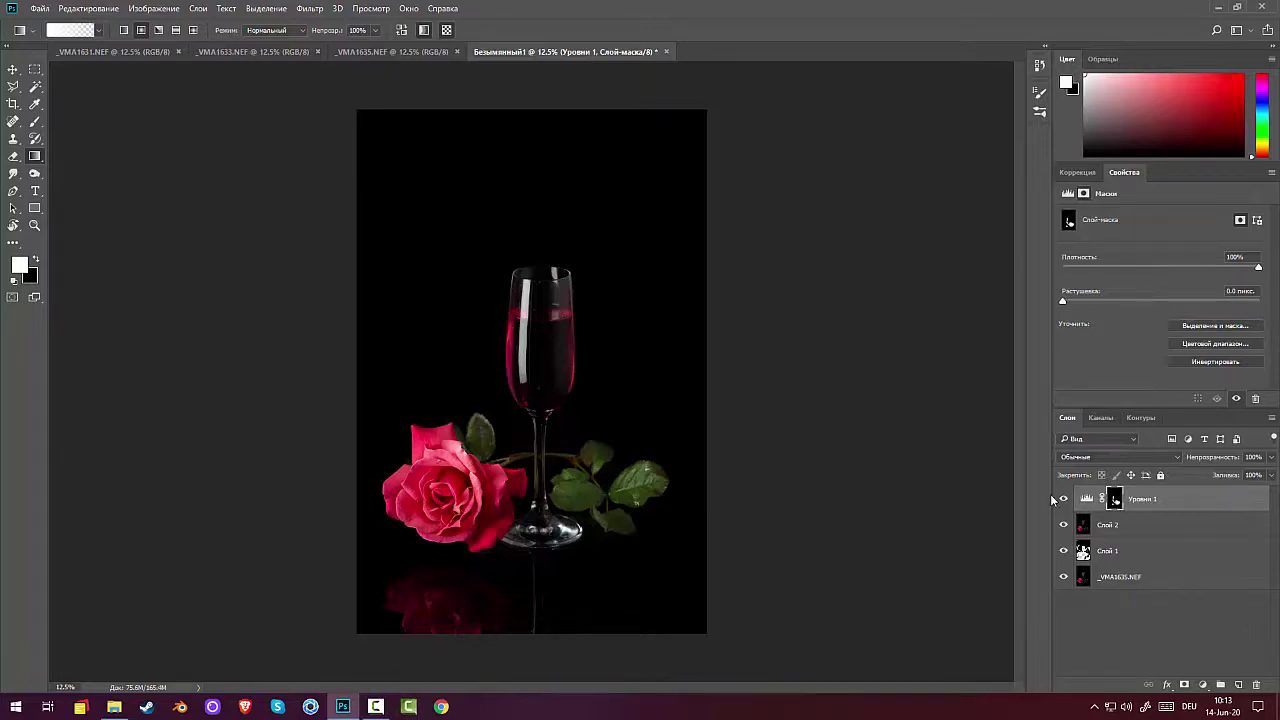
Stamp all visible layers into a new top layer and heal the specks and marks on the glass with the healing brush.
key(ctrl+minus)
key(ctrl+minus)
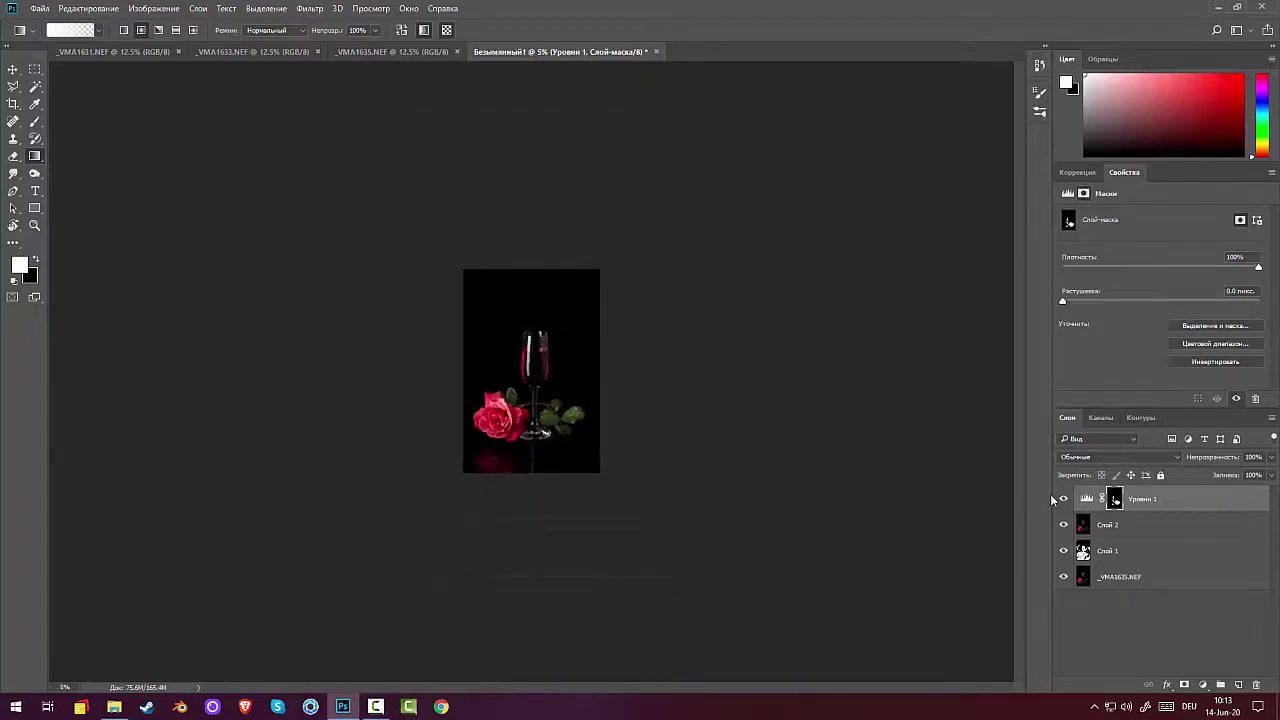
key(ctrl+plus)
key(ctrl+plus)
key(ctrl+plus)
key(ctrl+plus)
key(ctrl+plus)
key(ctrl+plus)
key(ctrl+plus)
key(ctrl+plus)
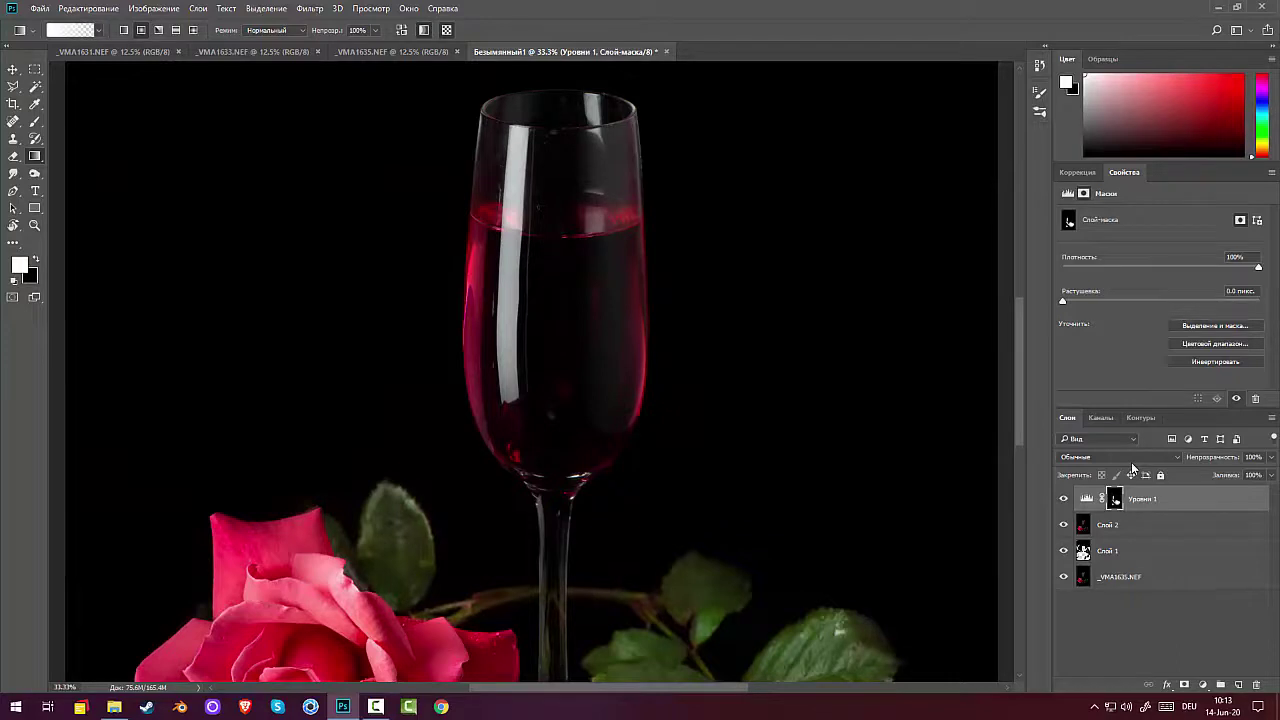
key(ctrl+alt+shift+e)
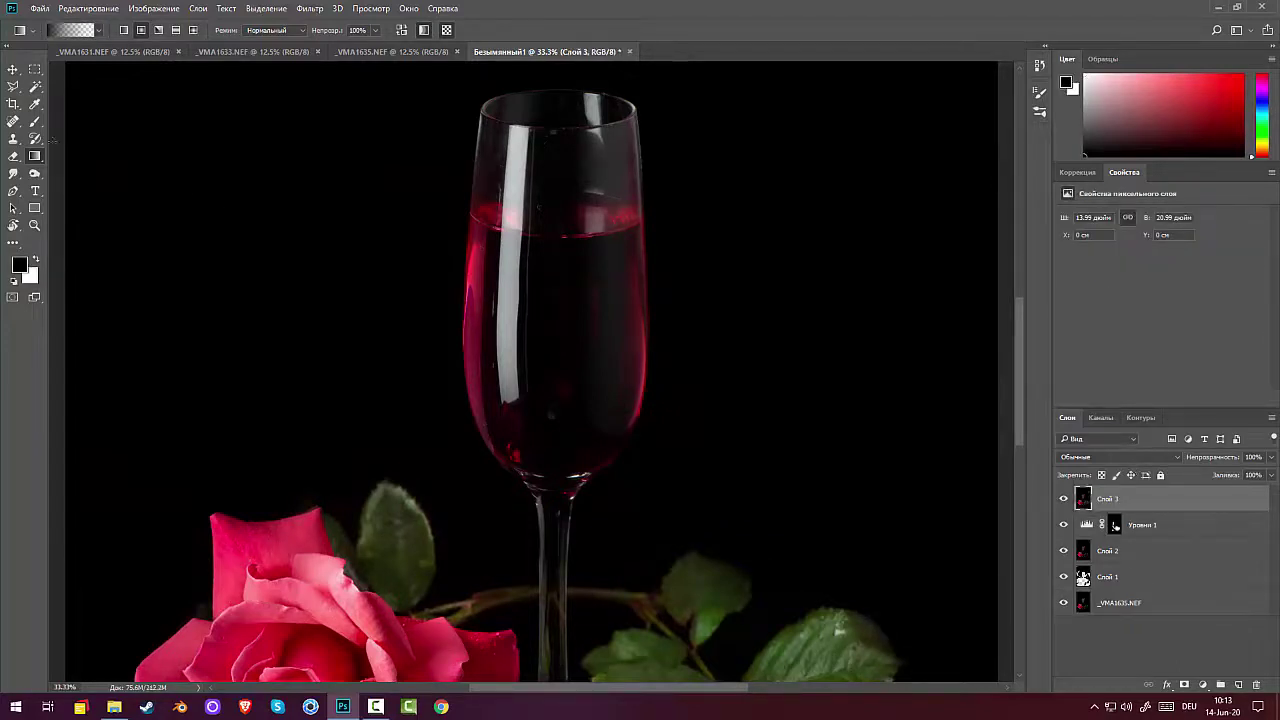
click(12, 121)
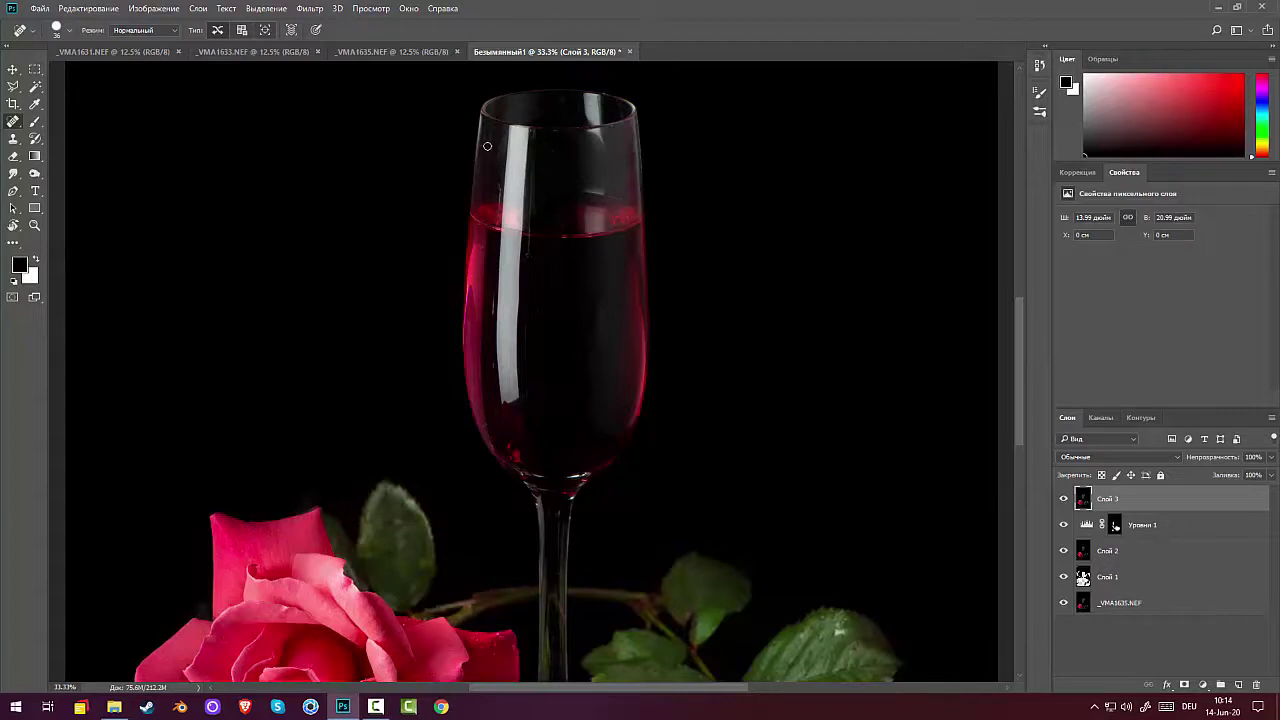
mouse_move(494, 142)
mouse_down()
mouse_move(486, 190)
mouse_move(499, 130)
mouse_up()
Examine the healed glass in the whole composite and close up.
key(ctrl+minus)
key(ctrl+minus)
key(ctrl+minus)
key(ctrl+minus)
key(ctrl+minus)
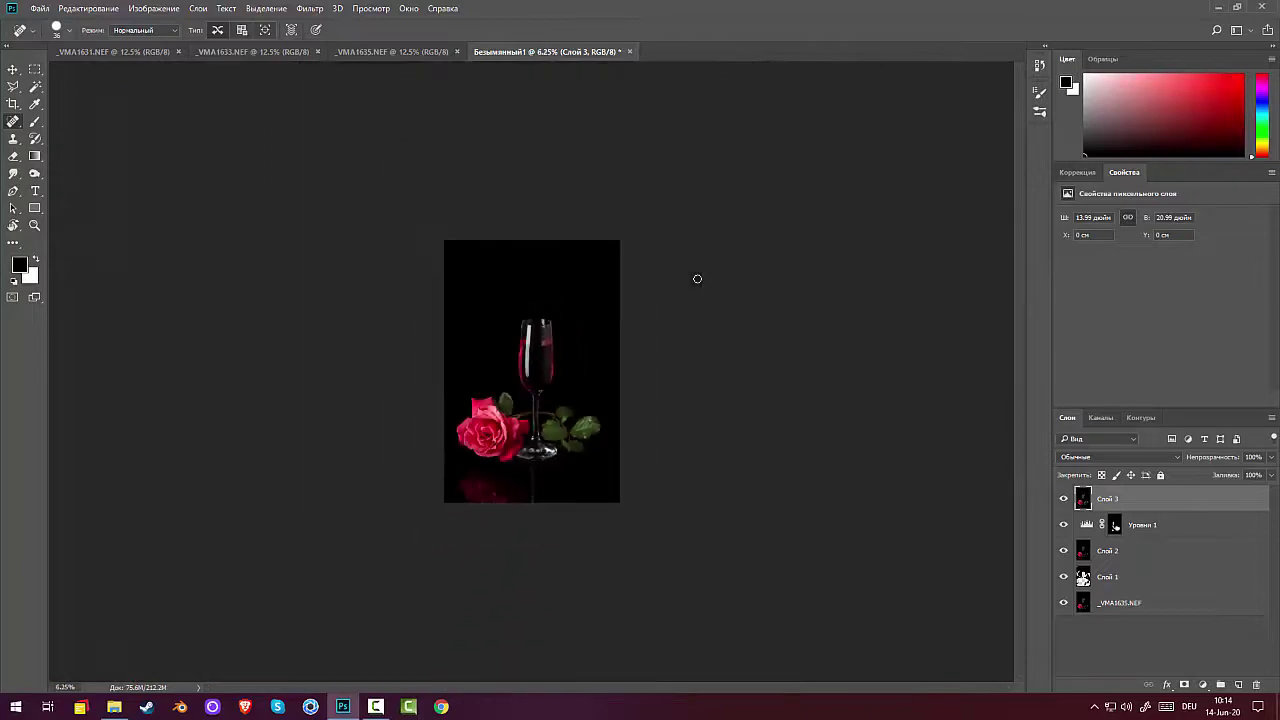
key(ctrl+plus)
key(ctrl+plus)
key(ctrl+plus)
key(ctrl+plus)
key(ctrl+plus)
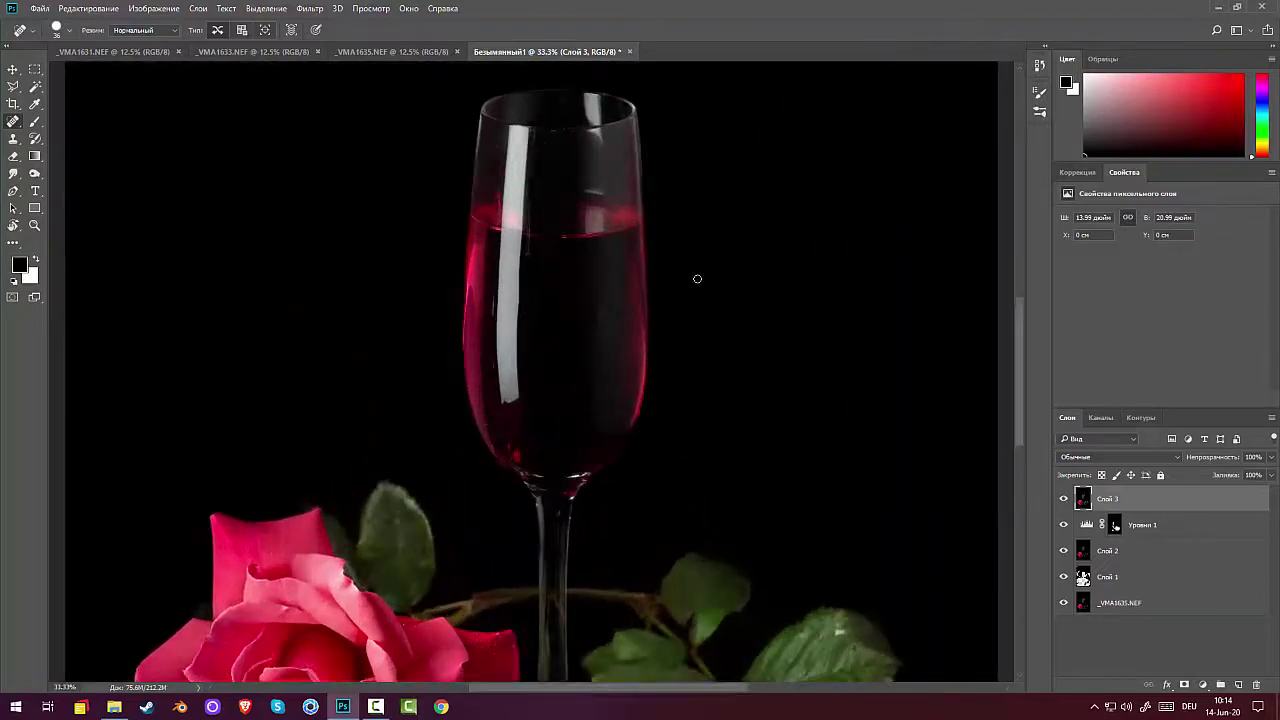
scroll(731, 191, down, 5)
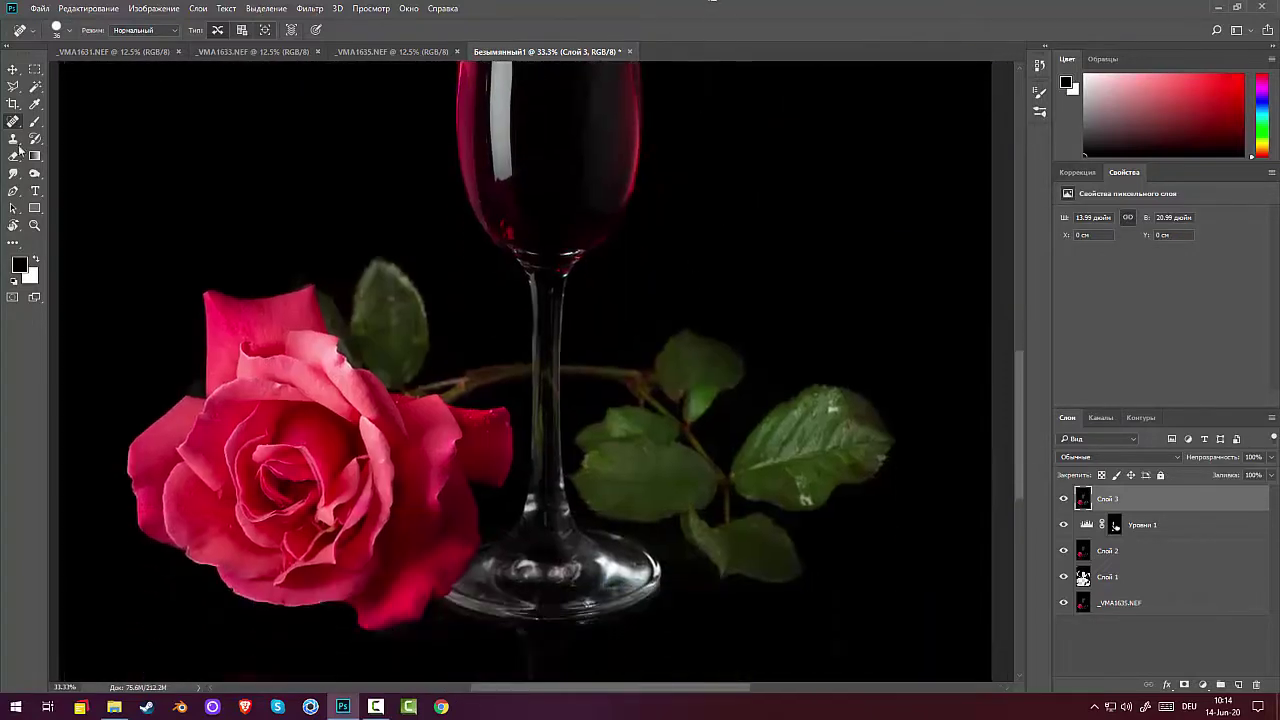
click(13, 191)
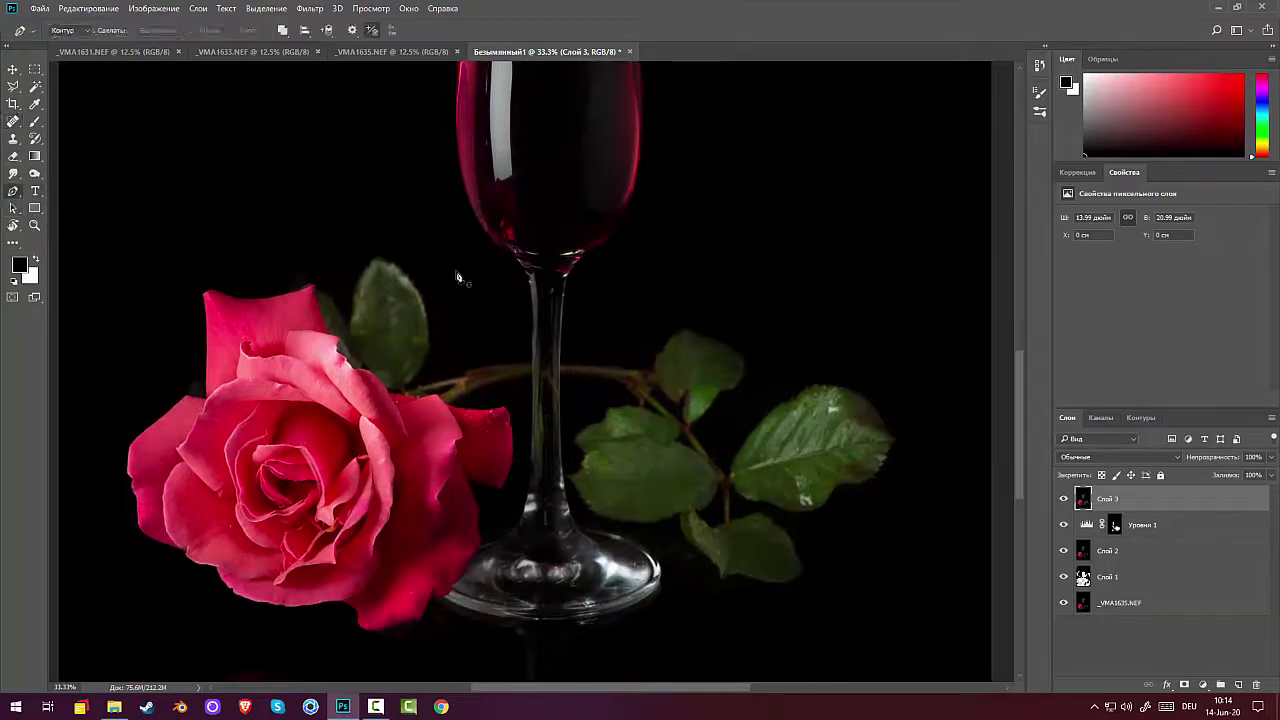
click(523, 271)
drag(535, 312, 532, 326)
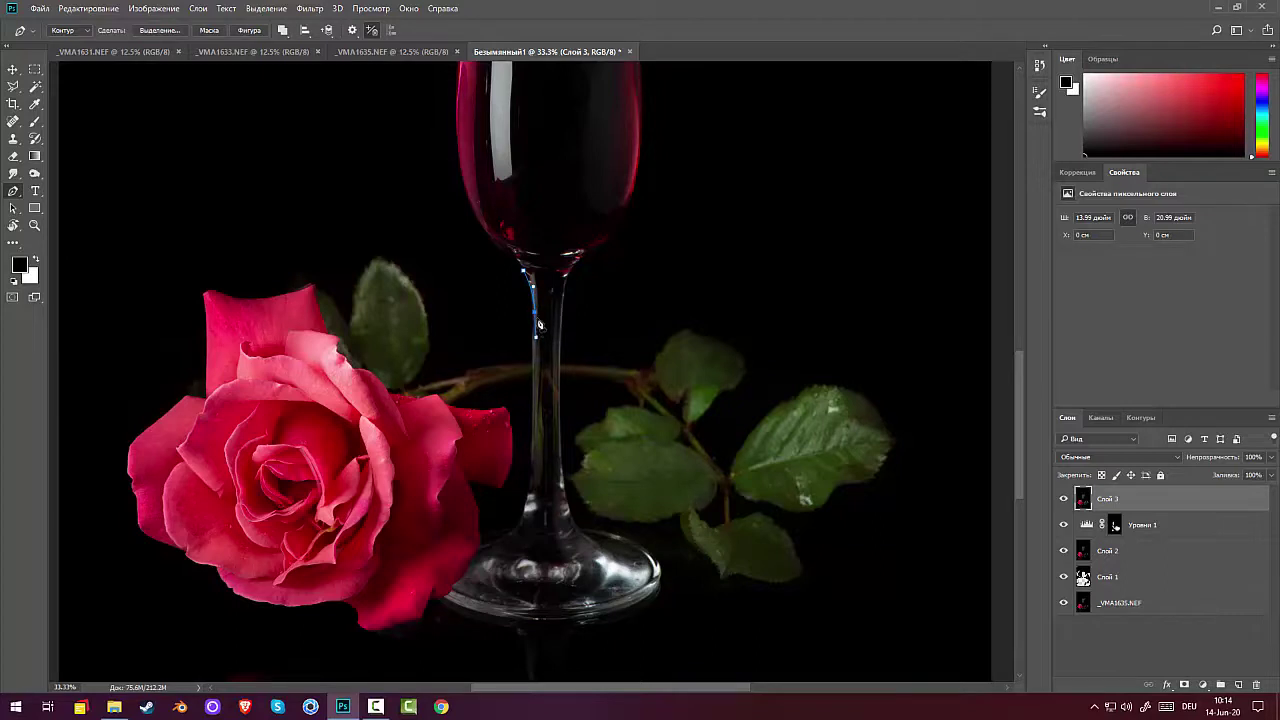
ctrl+click(722, 342)
key(ctrl+z)
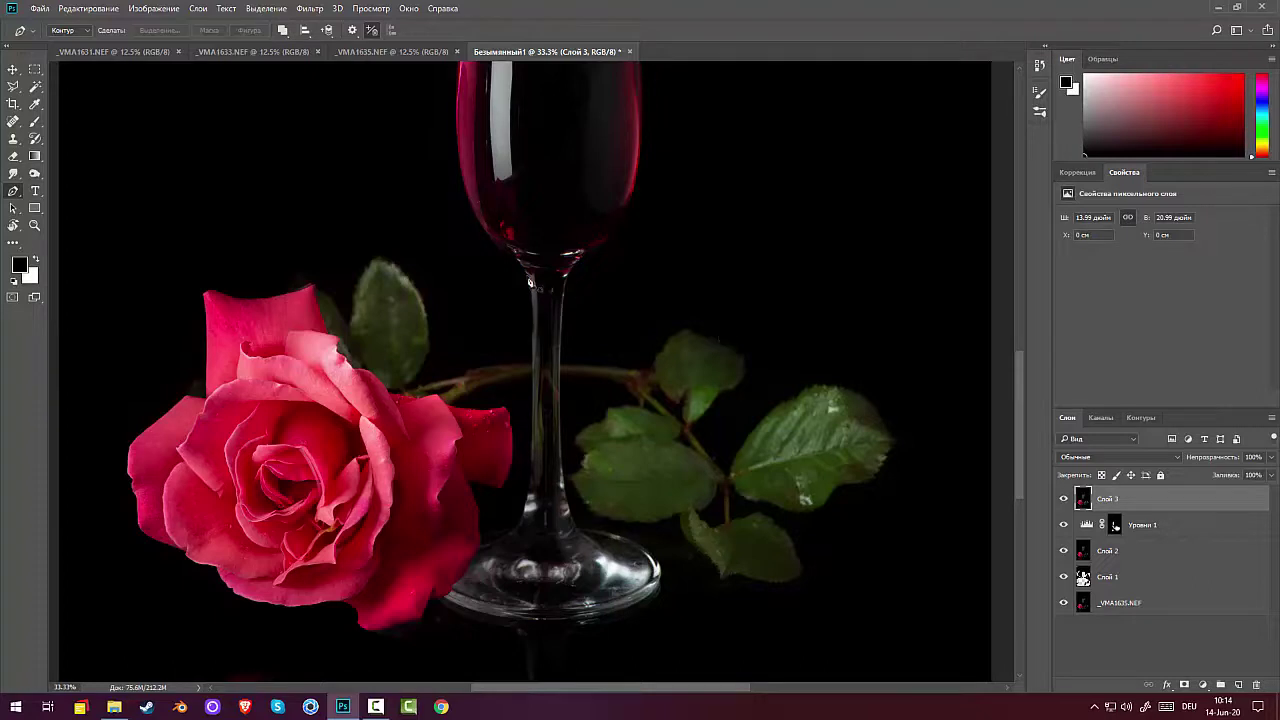
Draw a closed Pen path along the left edge of the glass stem, from the bowl down to the base.
click(520, 268)
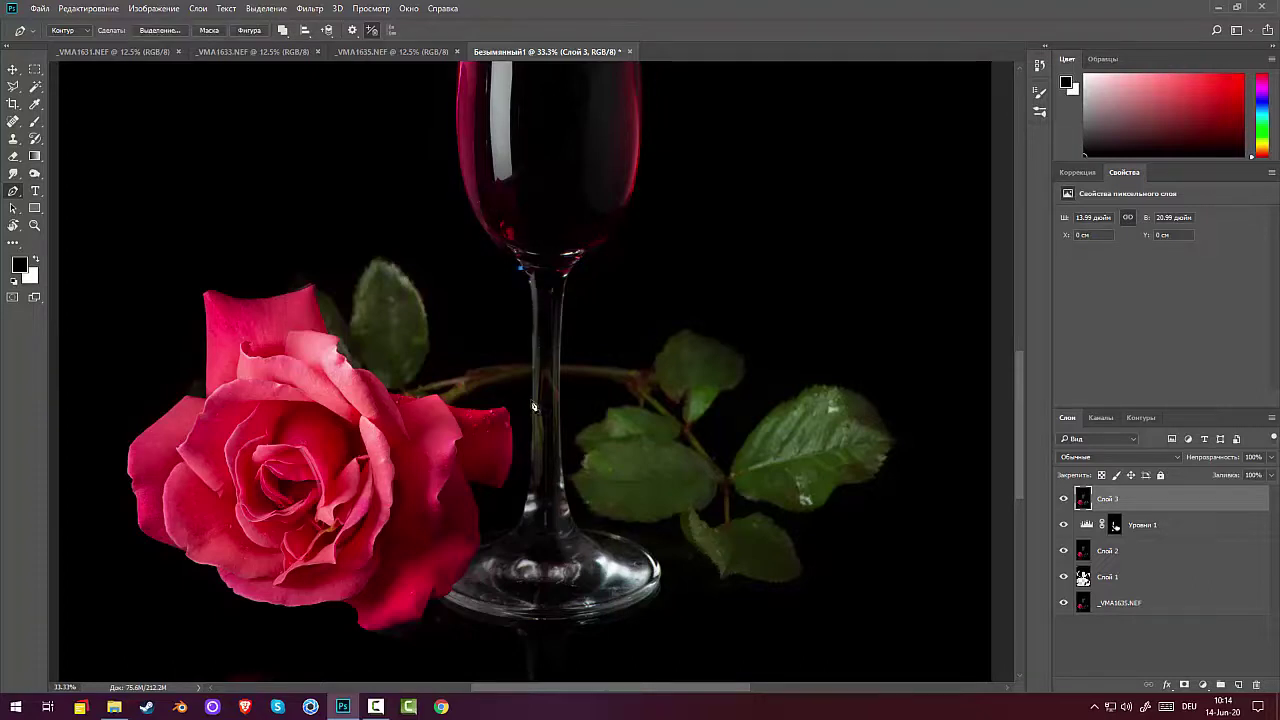
drag(534, 398, 528, 515)
click(511, 535)
drag(511, 543, 522, 537)
click(540, 341)
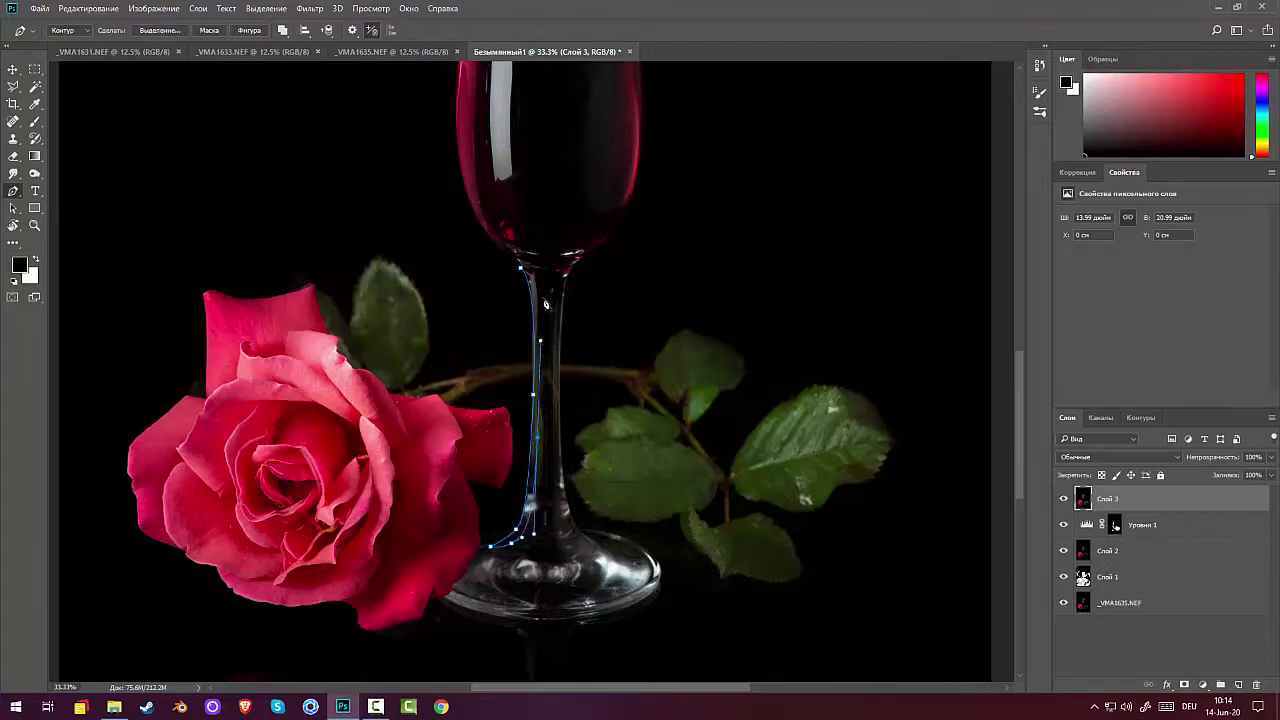
drag(536, 284, 530, 274)
click(522, 269)
Refine the path's inner anchors and curves so it forms a thin strip following the stem's left edge onto the base.
key(ctrl+plus)
key(ctrl+plus)
drag(608, 382, 607, 245)
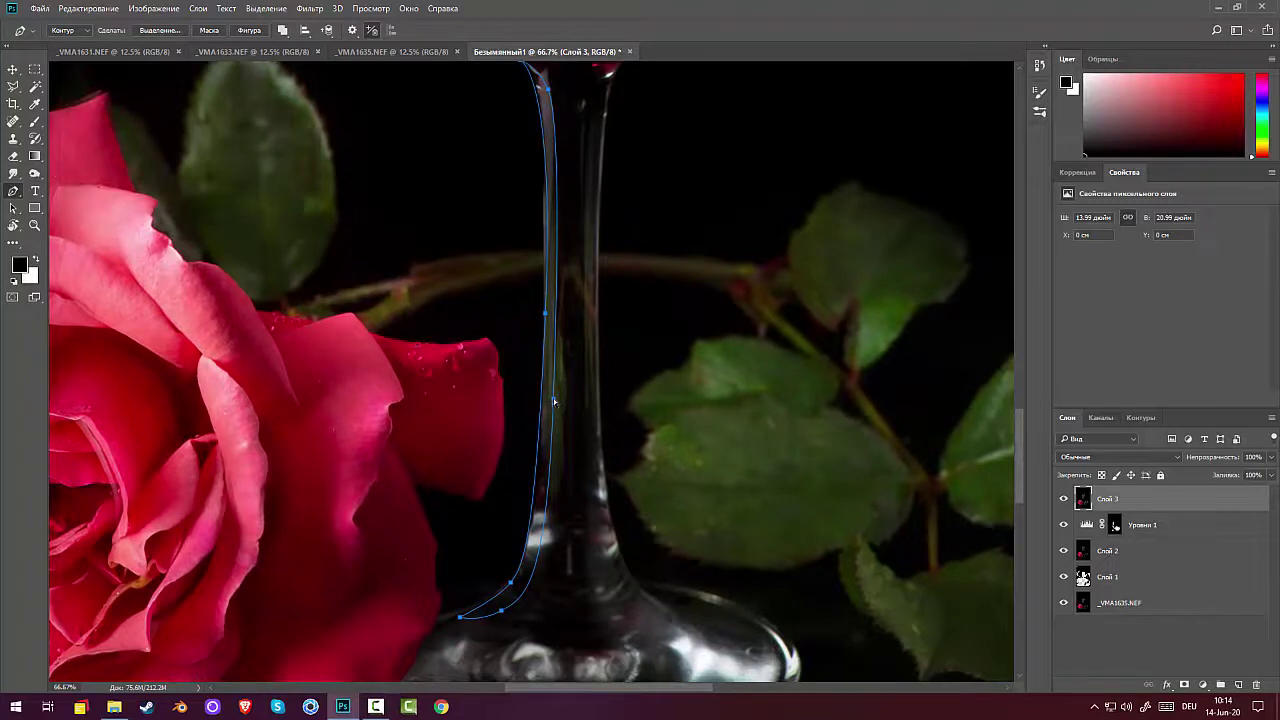
drag(554, 399, 548, 400)
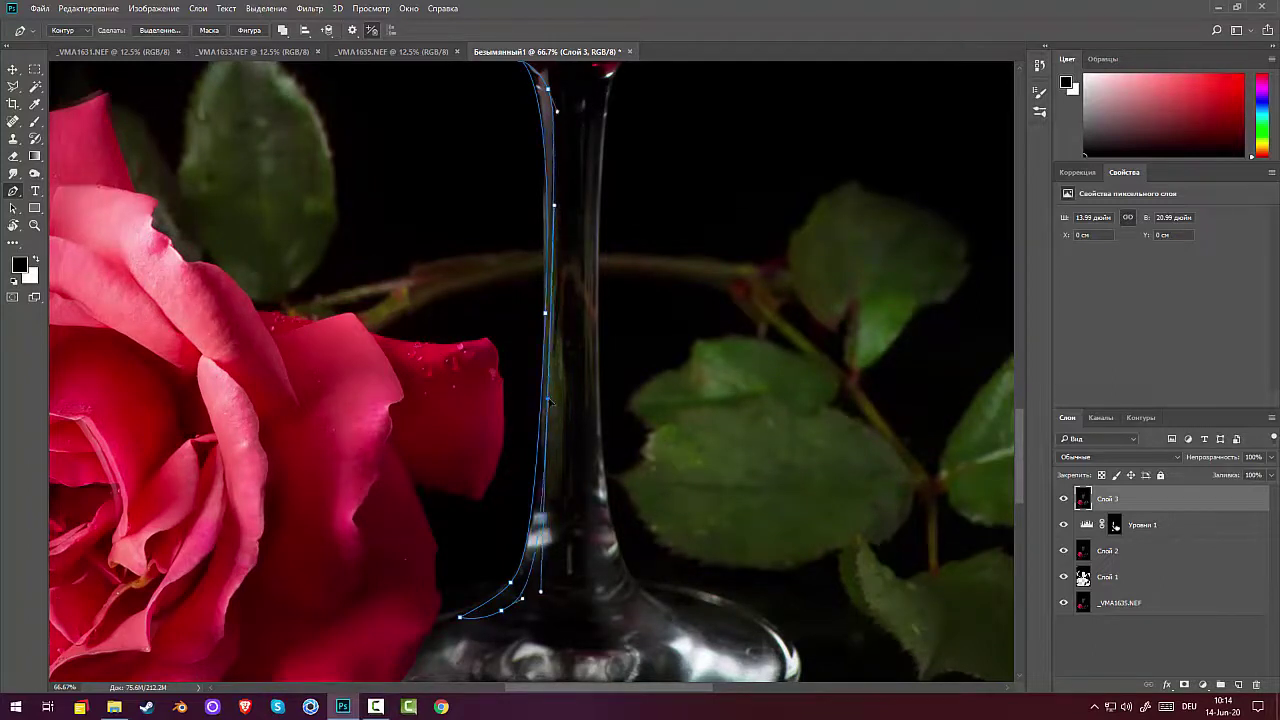
drag(549, 88, 548, 88)
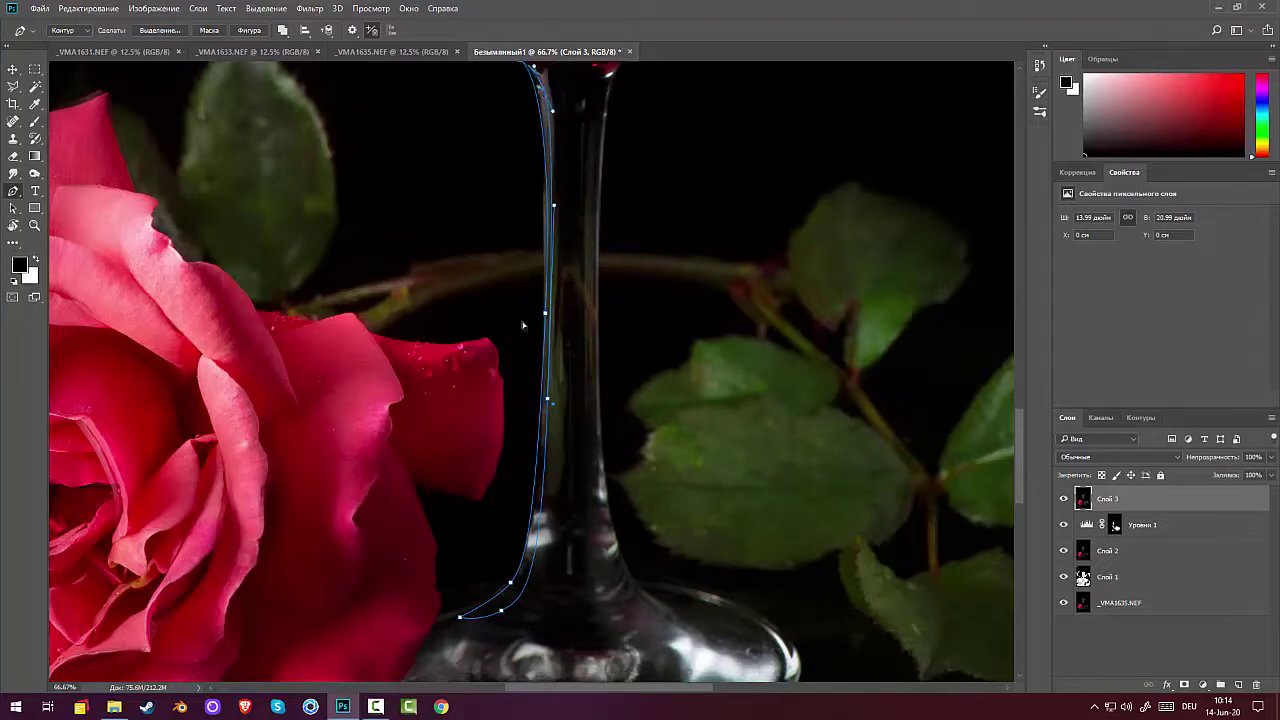
key(ctrl+alt+z)
key(ctrl+alt+z)
key(ctrl+alt+z)
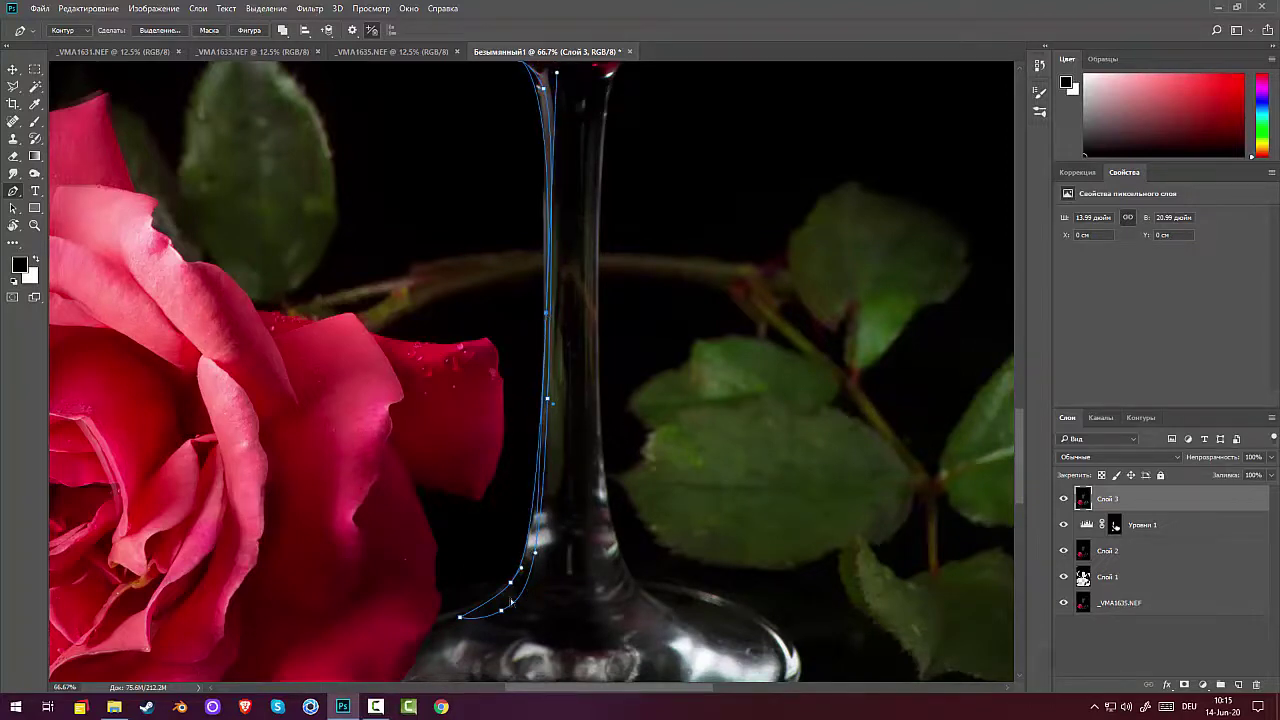
drag(501, 612, 539, 567)
key(ctrl+alt+z)
key(ctrl+alt+z)
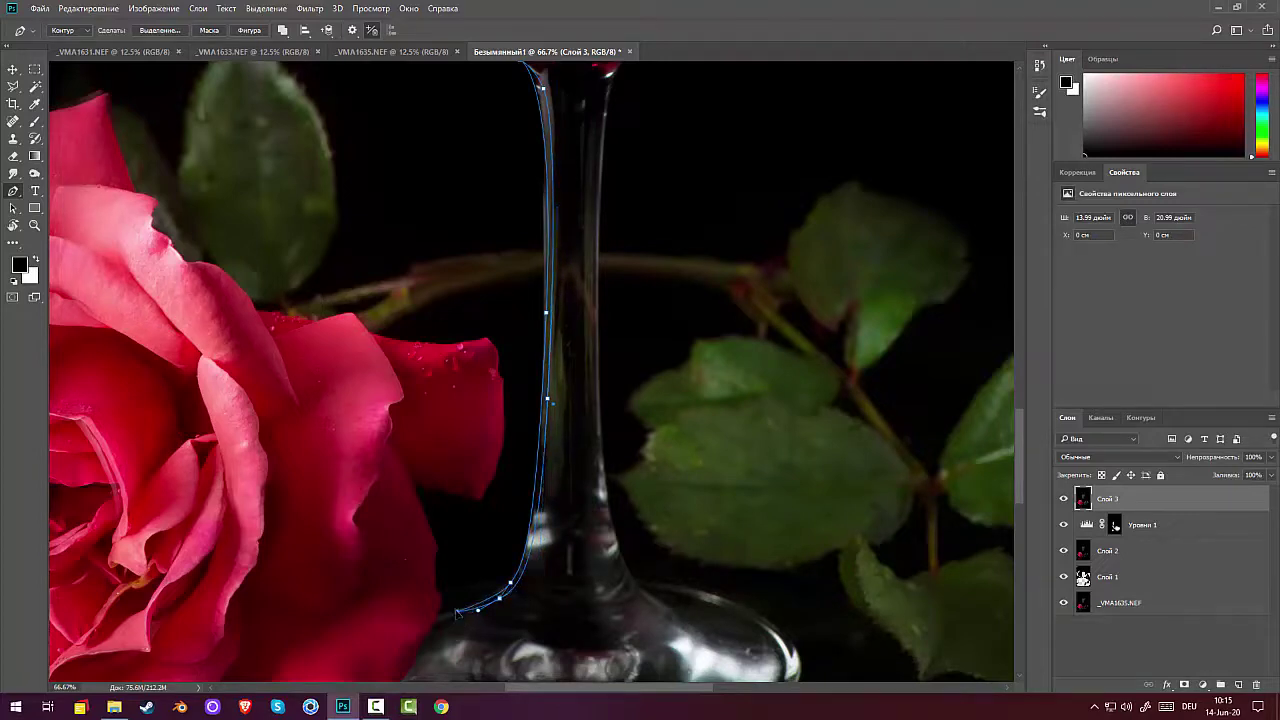
Create a new empty layer on top and convert the stem path to a new selection with a 1 px feather.
scroll(741, 464, down, 3)
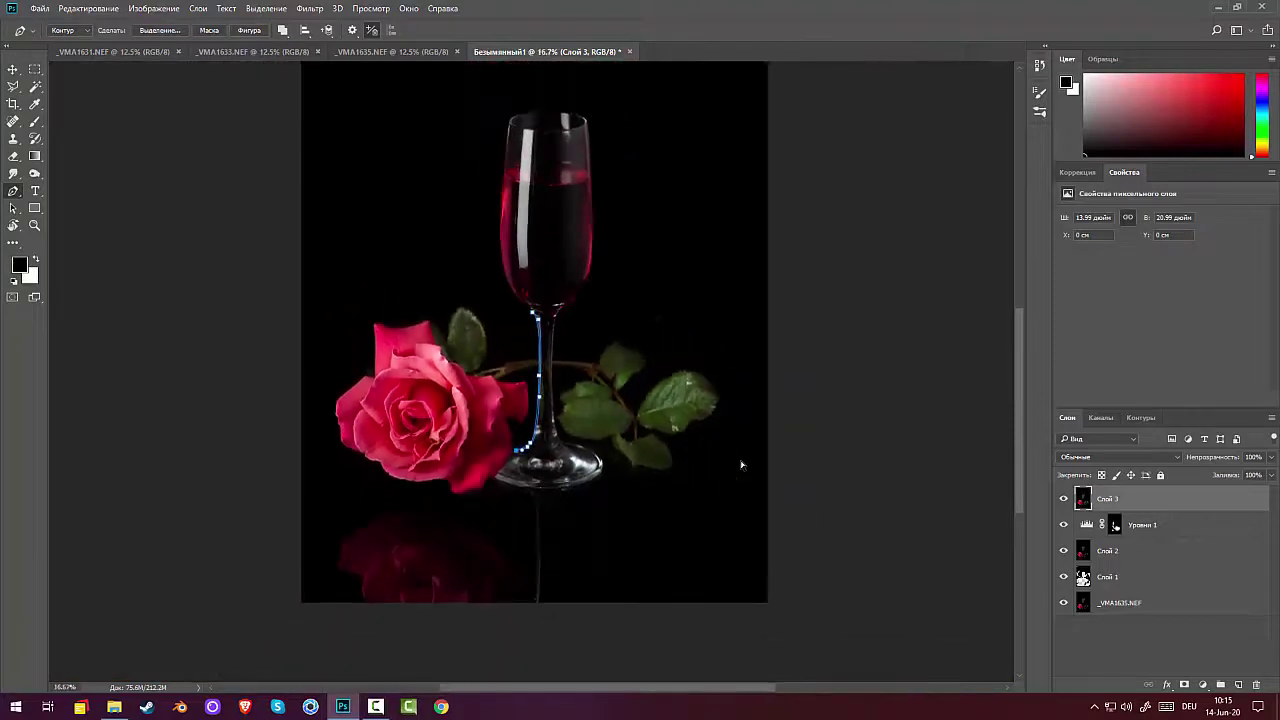
scroll(741, 464, down, 1)
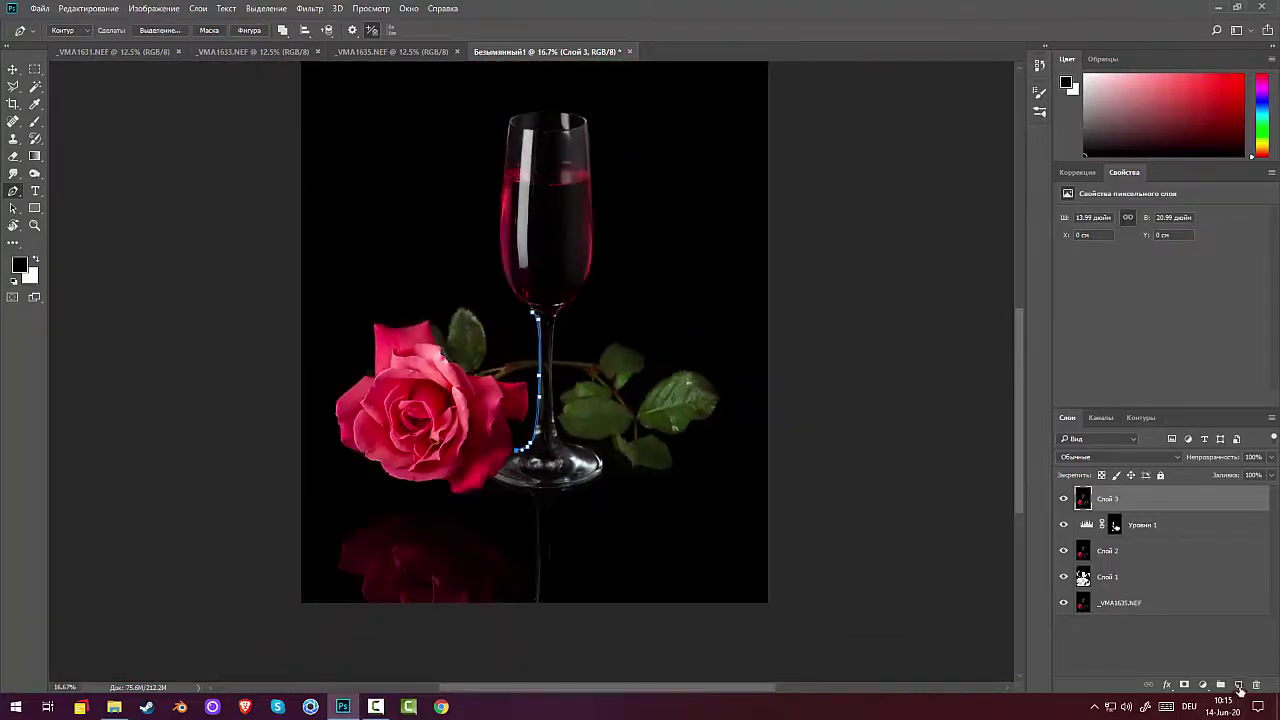
click(1238, 685)
right_click(670, 325)
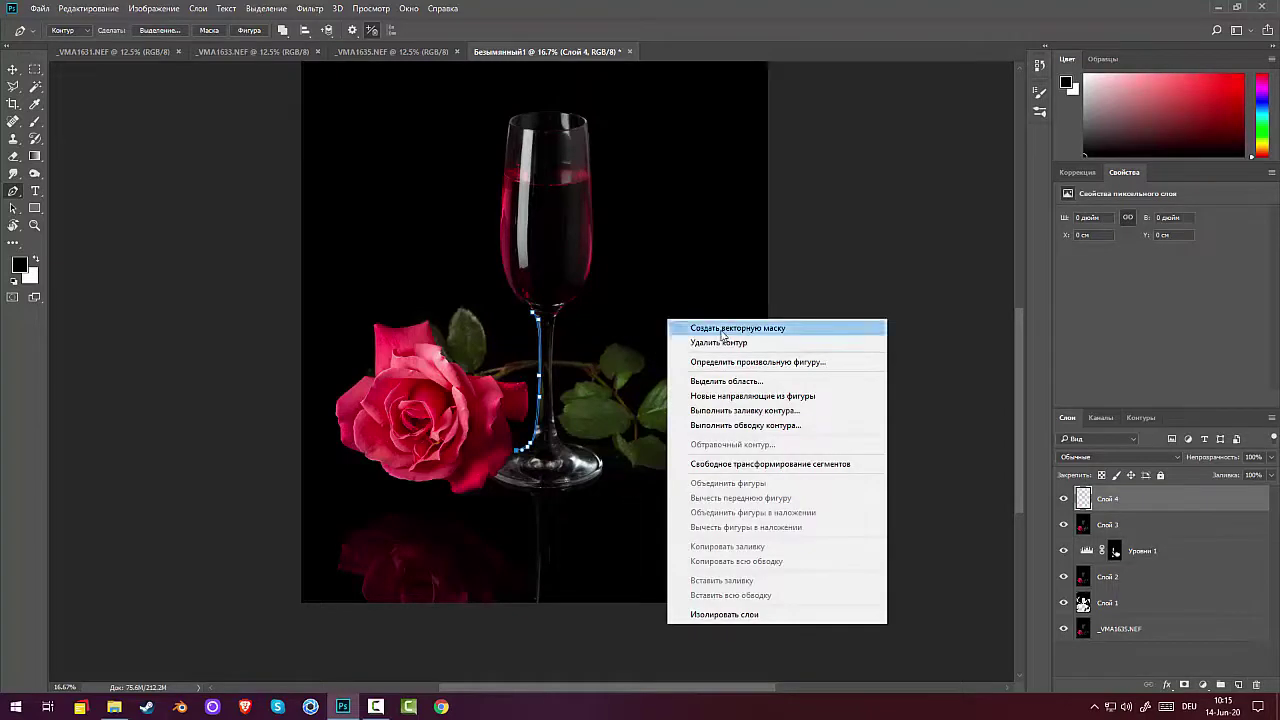
click(726, 380)
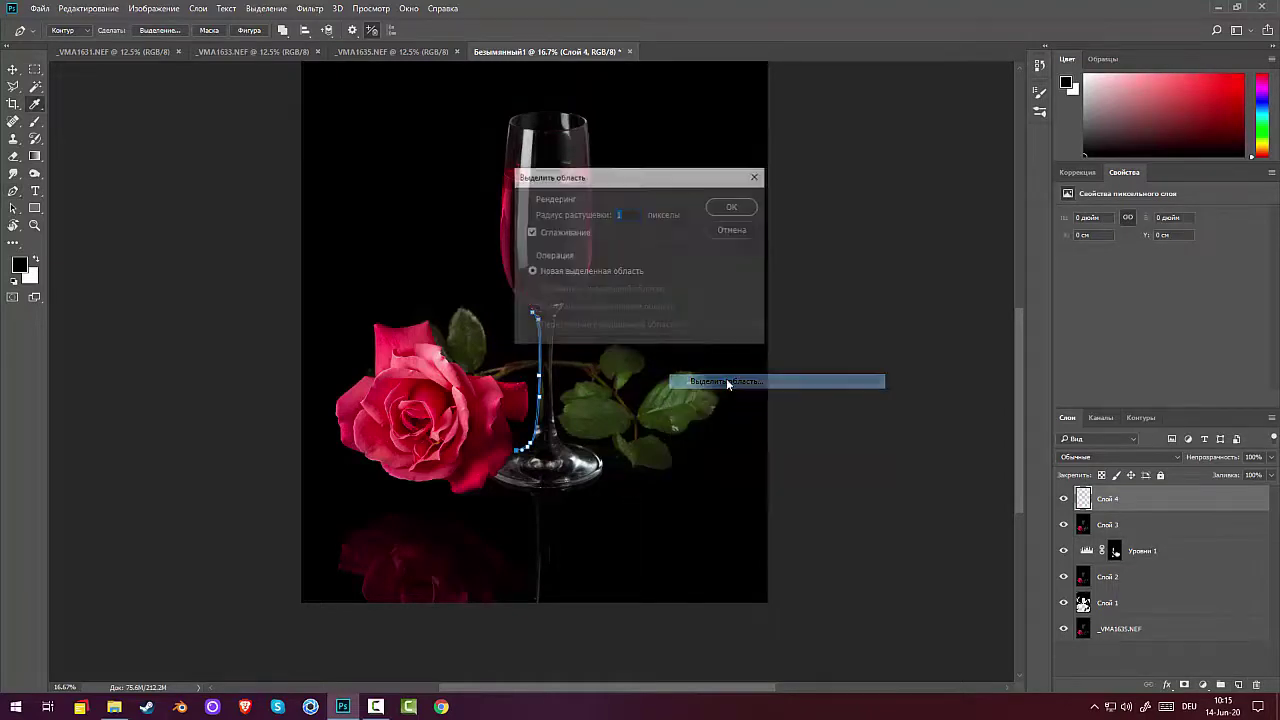
click(735, 208)
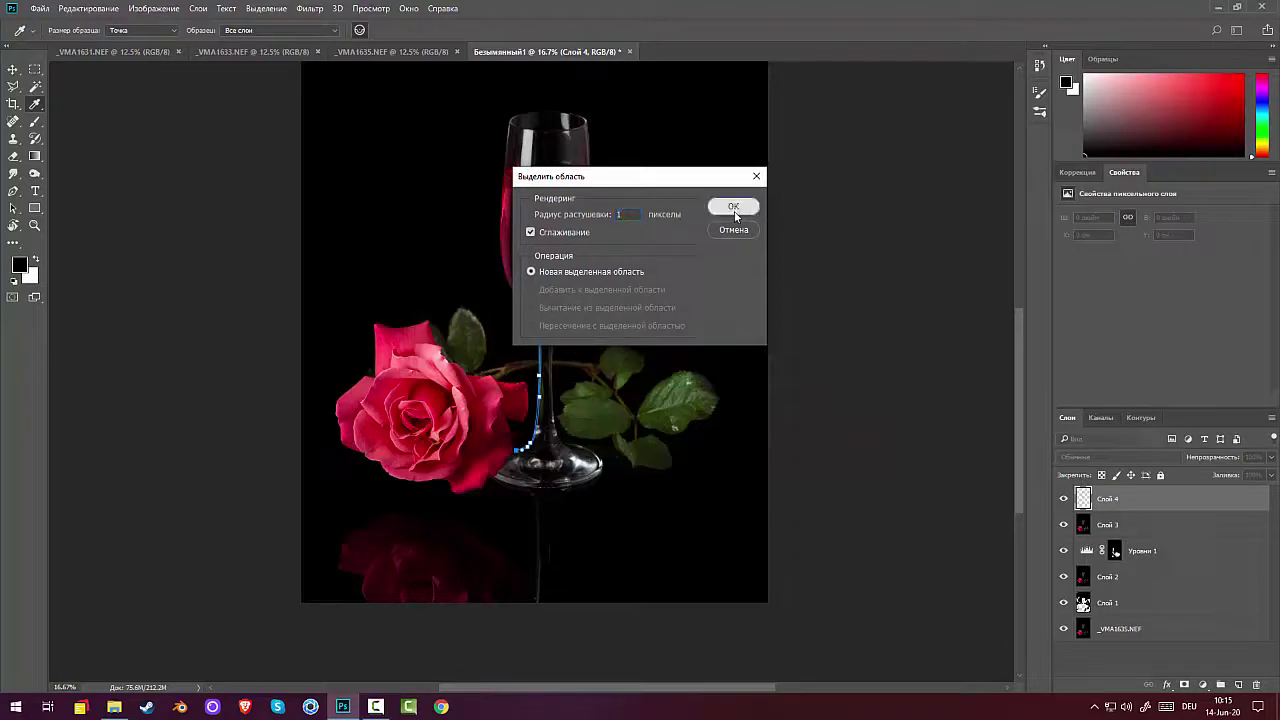
Fill the stem selection with white on the new top layer, deselect, and lower that layer's opacity to 53%.
click(1104, 522)
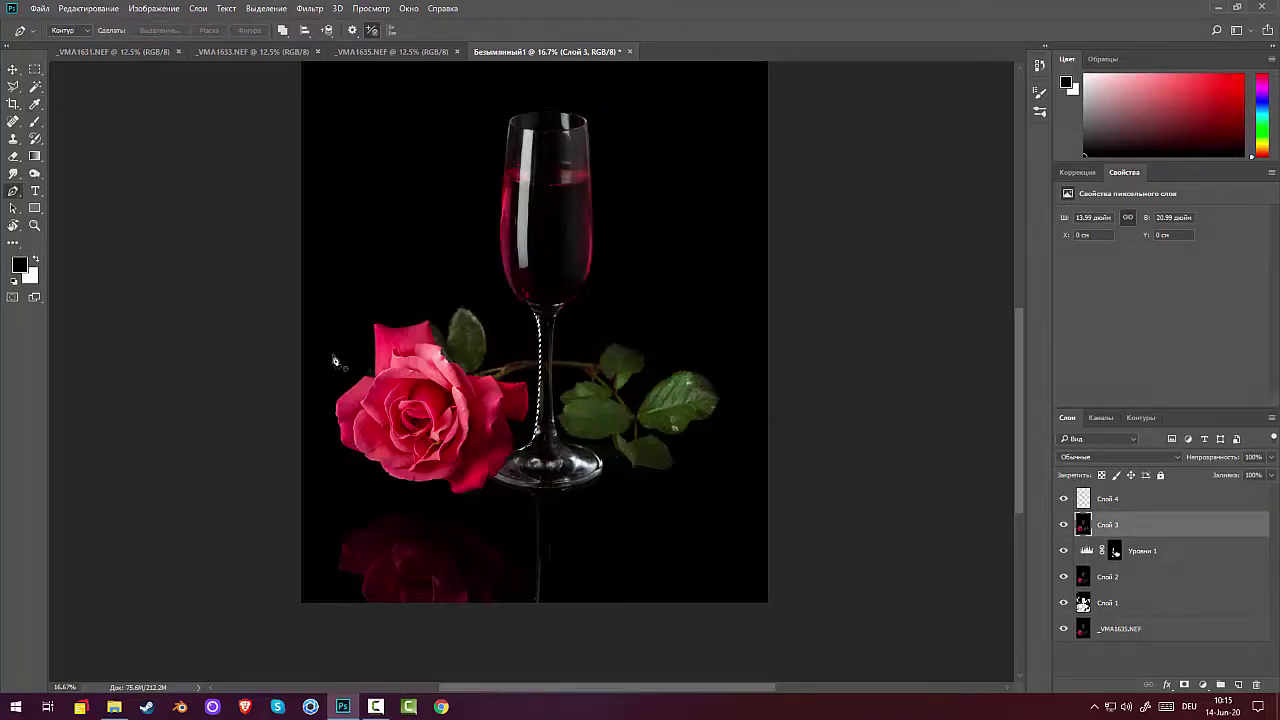
key(ctrl+d)
click(1137, 498)
click(1062, 500)
click(1062, 500)
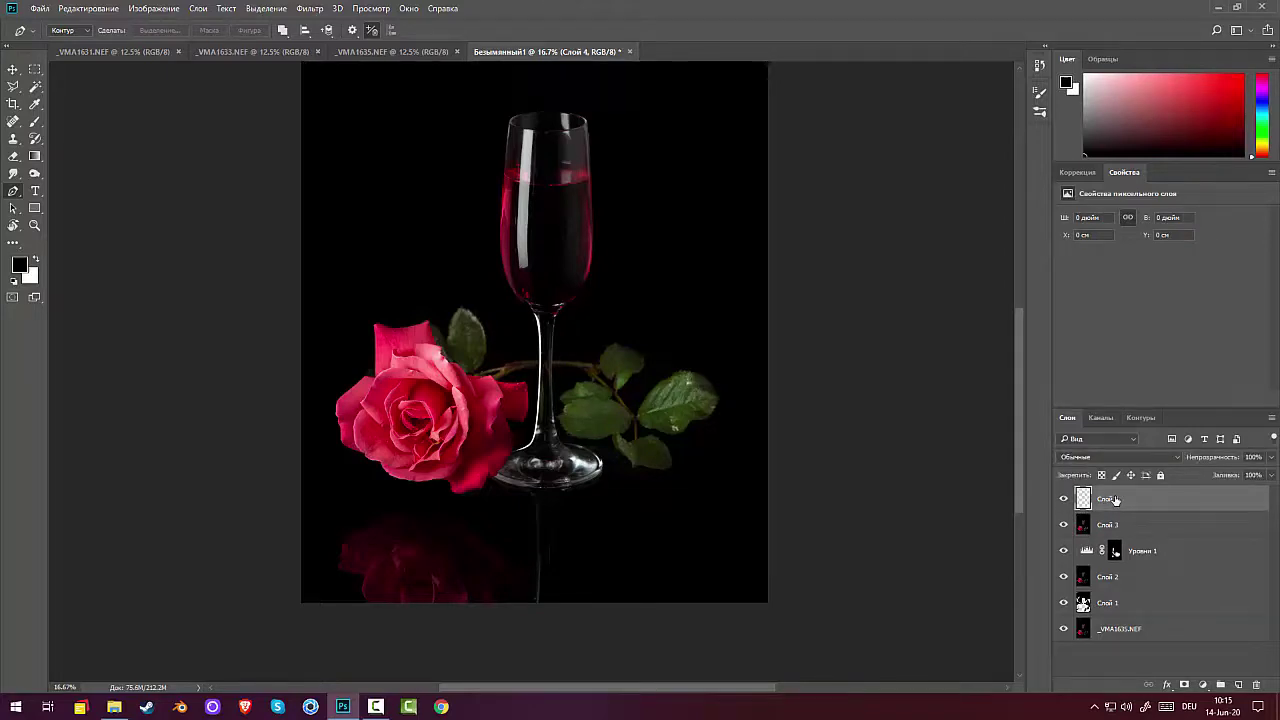
key(ctrl+Return)
drag(1227, 458, 1195, 462)
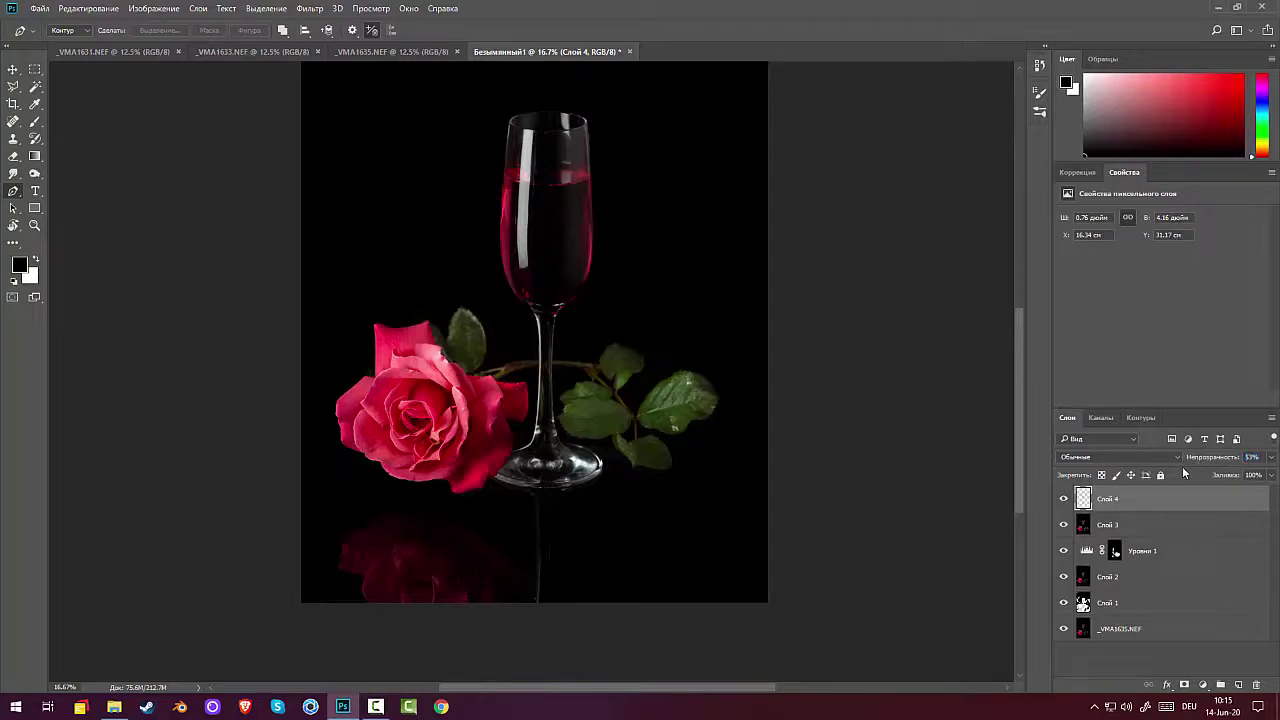
Draw an open Pen path along the right edge of the glass stem, from the bowl down onto the base.
key(ctrl+plus)
key(ctrl+plus)
key(ctrl+plus)
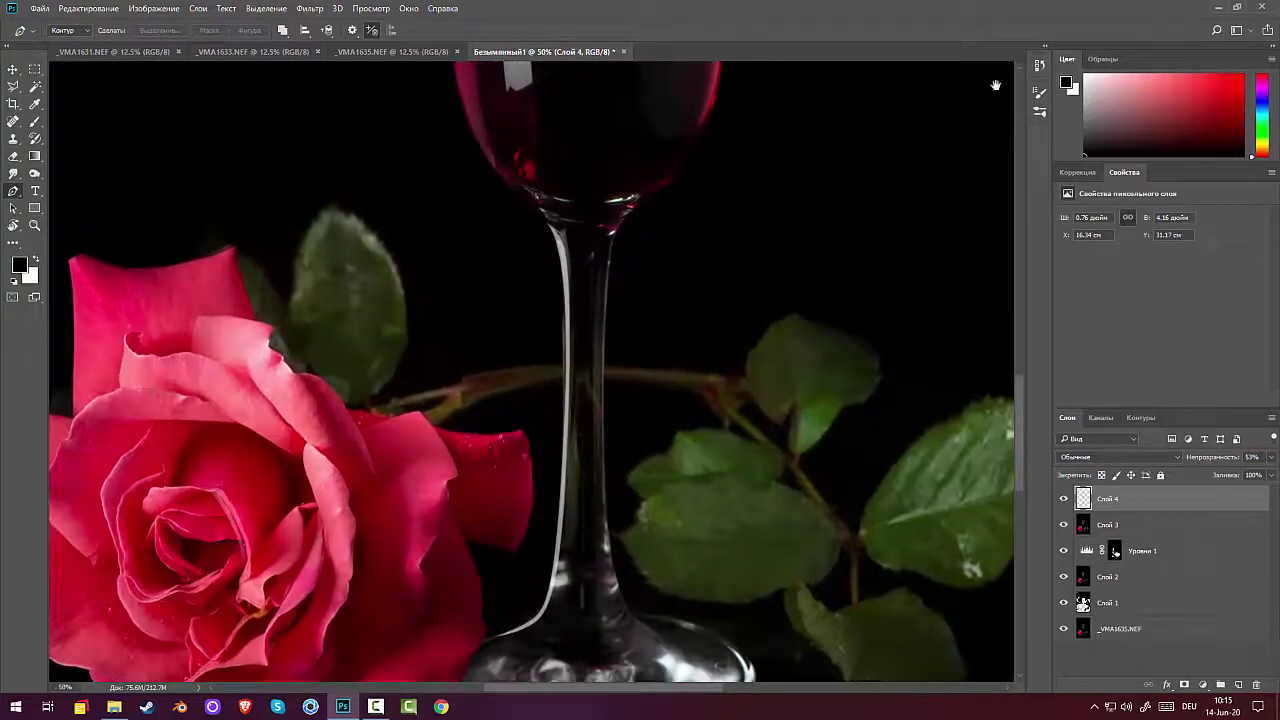
drag(821, 168, 797, 12)
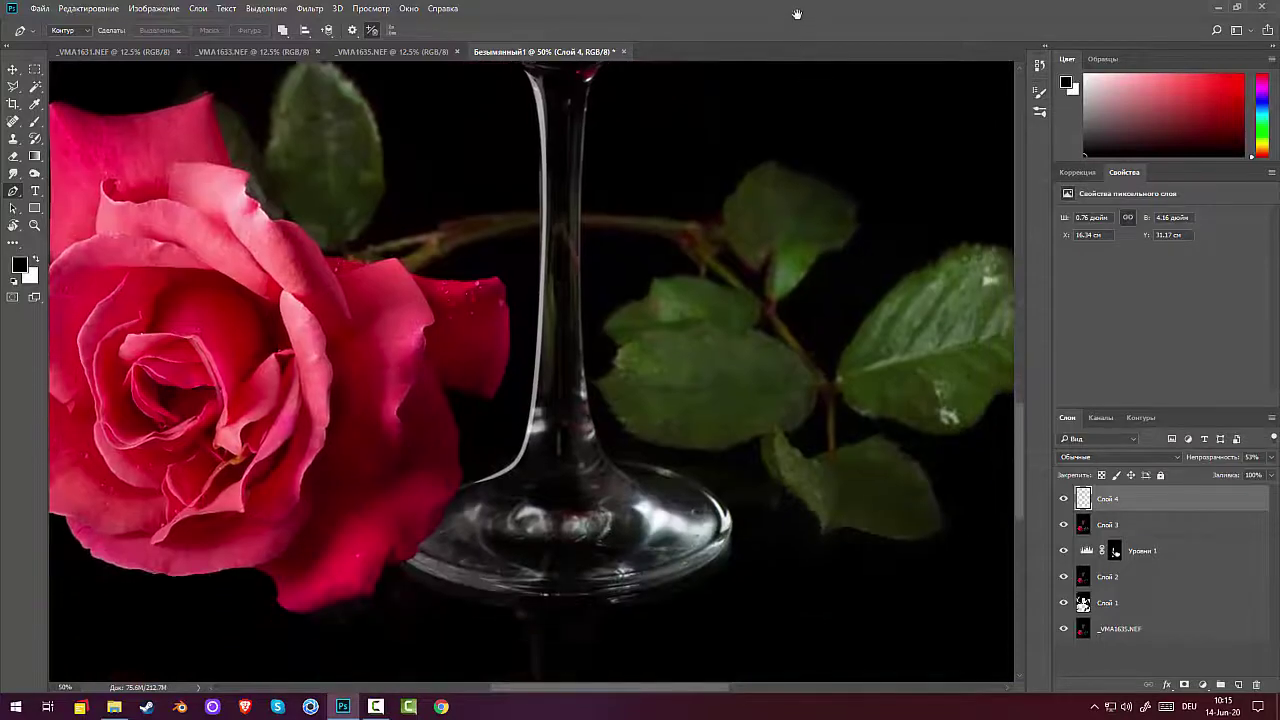
click(590, 85)
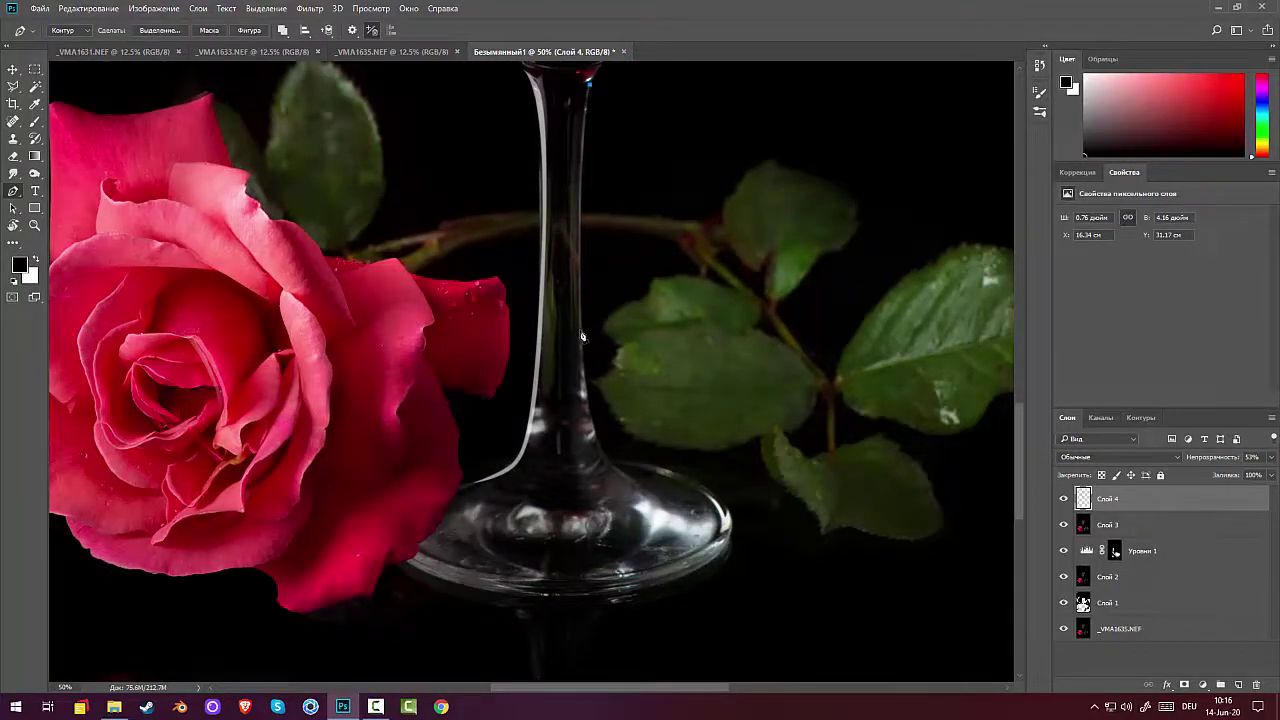
drag(580, 329, 582, 408)
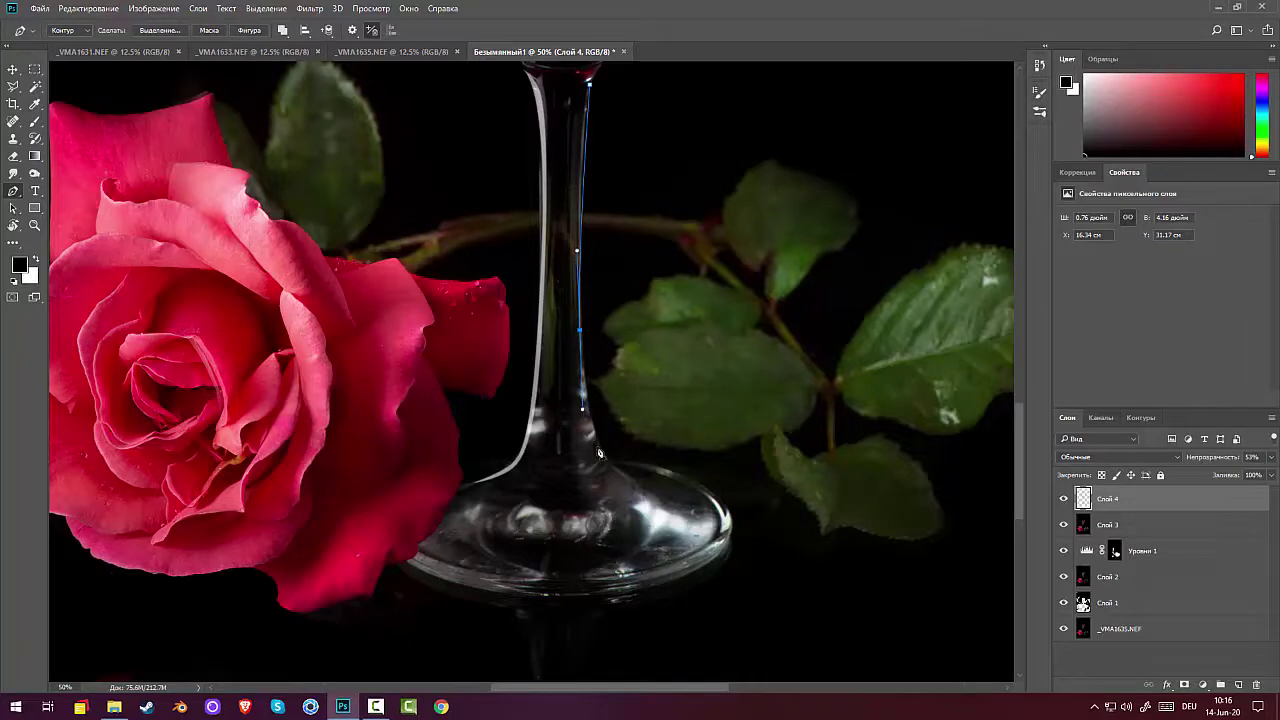
drag(598, 451, 606, 460)
click(608, 461)
Create a new empty layer on top and set the Brush size to 6 px.
click(1238, 685)
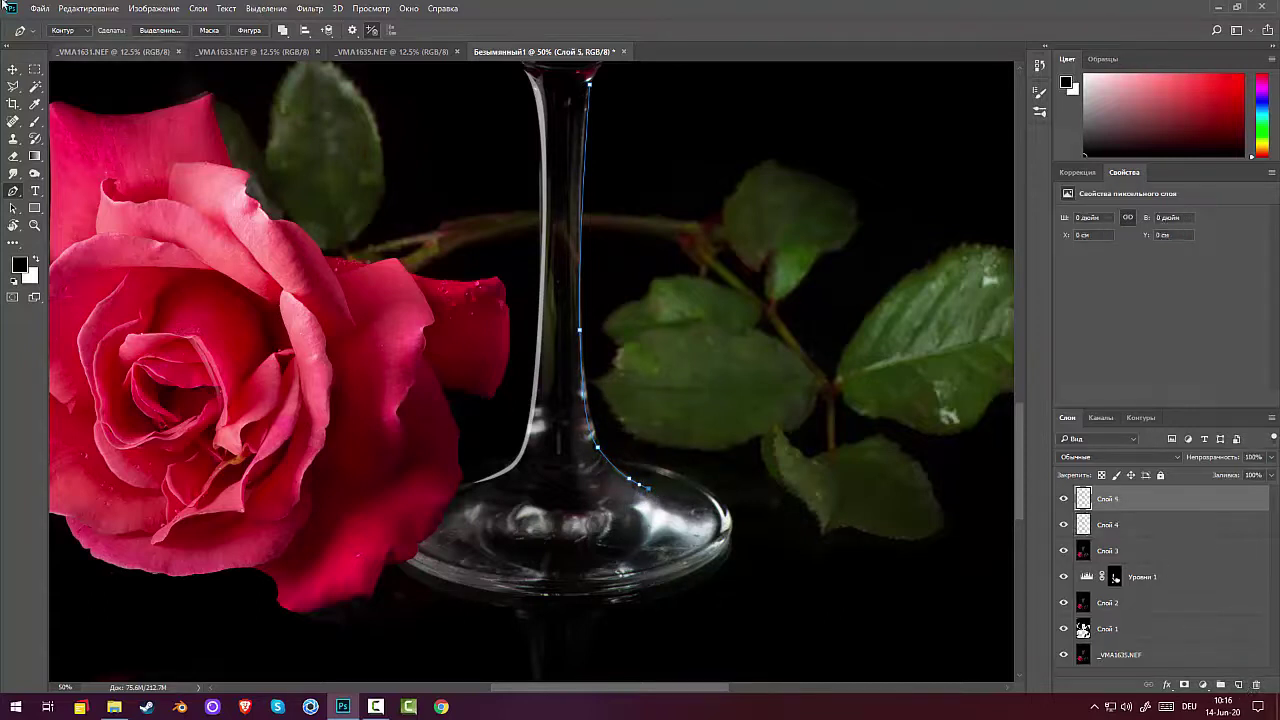
click(35, 123)
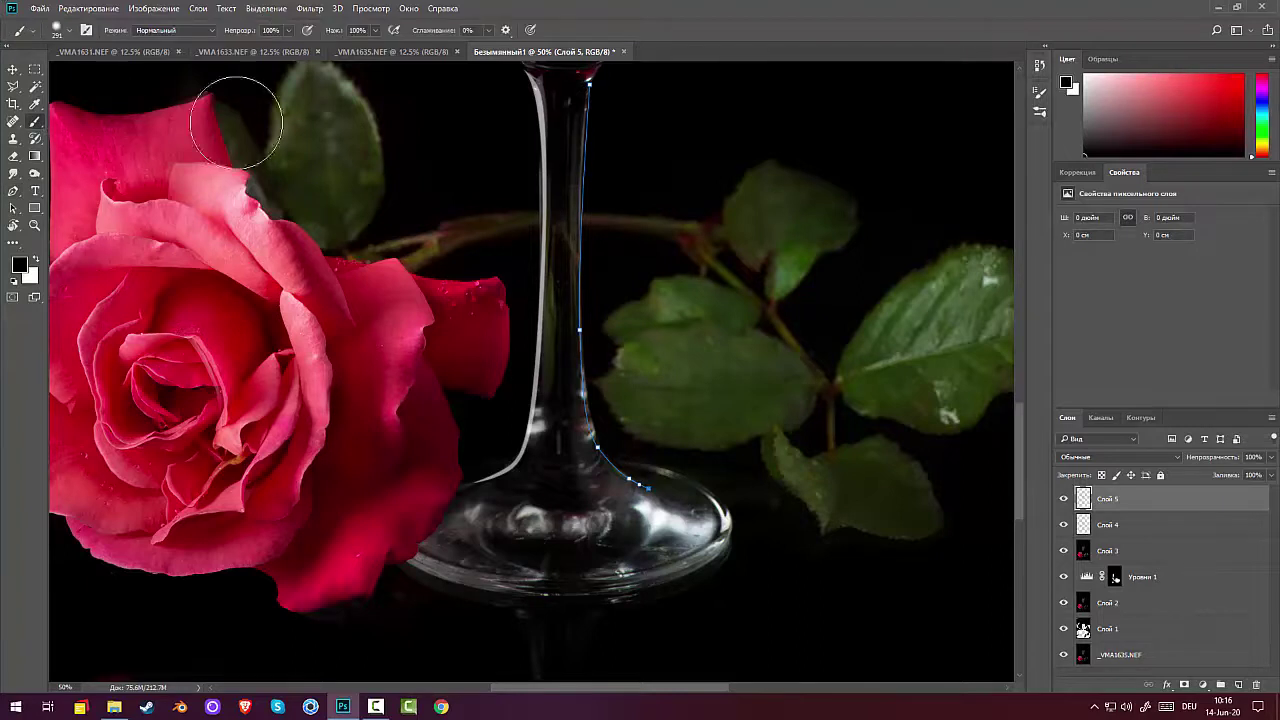
right_click(664, 178)
drag(807, 220, 738, 220)
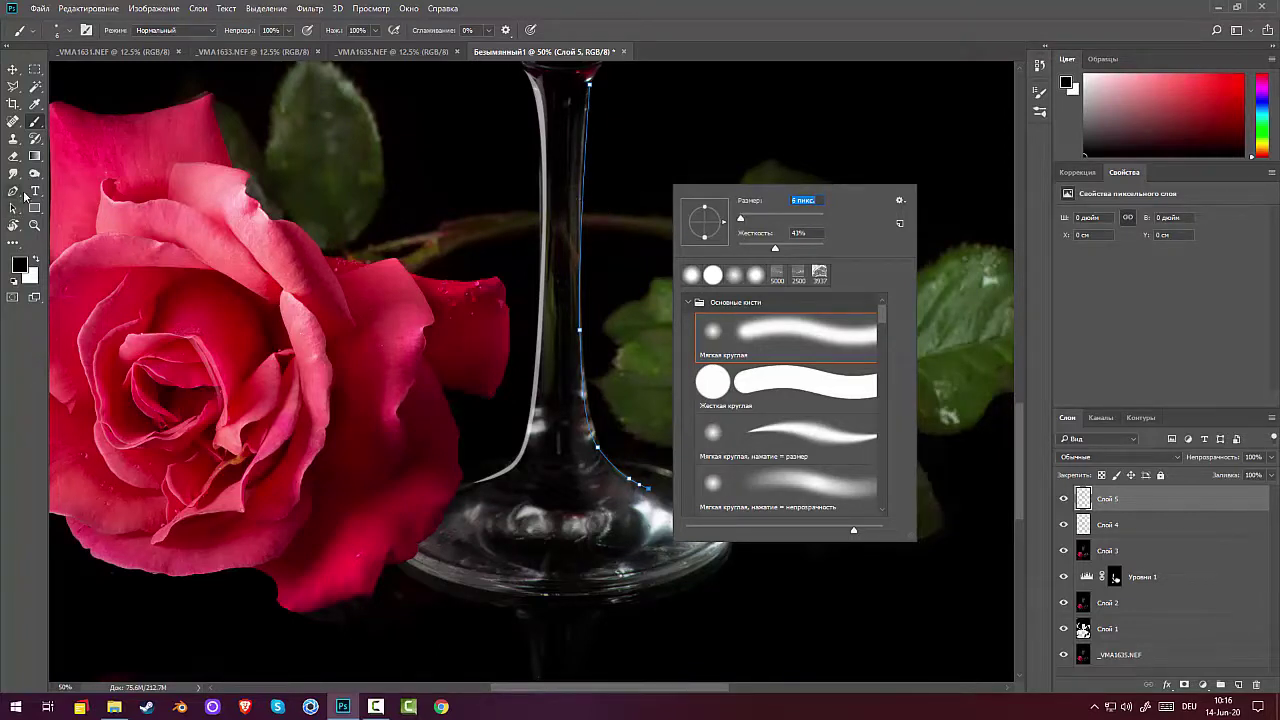
Try stroking the stem's right-edge path in black using the Brush with simulated pressure, and undo the stroke.
click(13, 191)
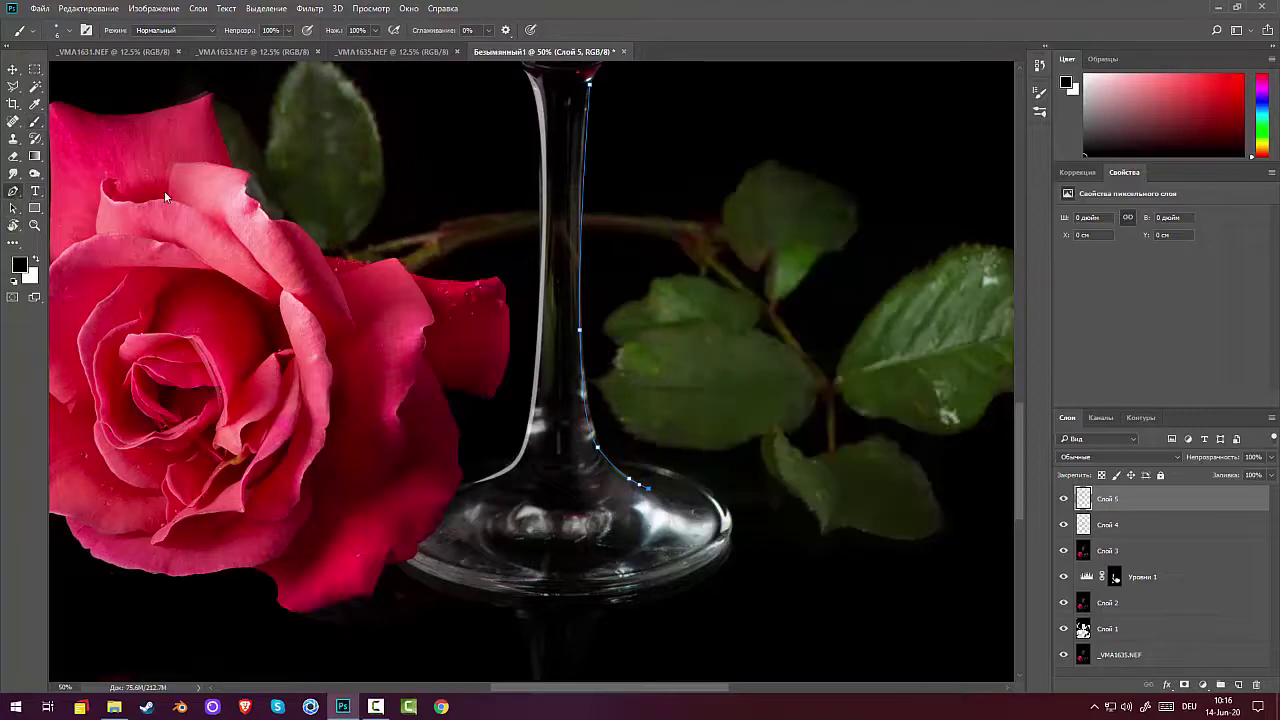
right_click(693, 188)
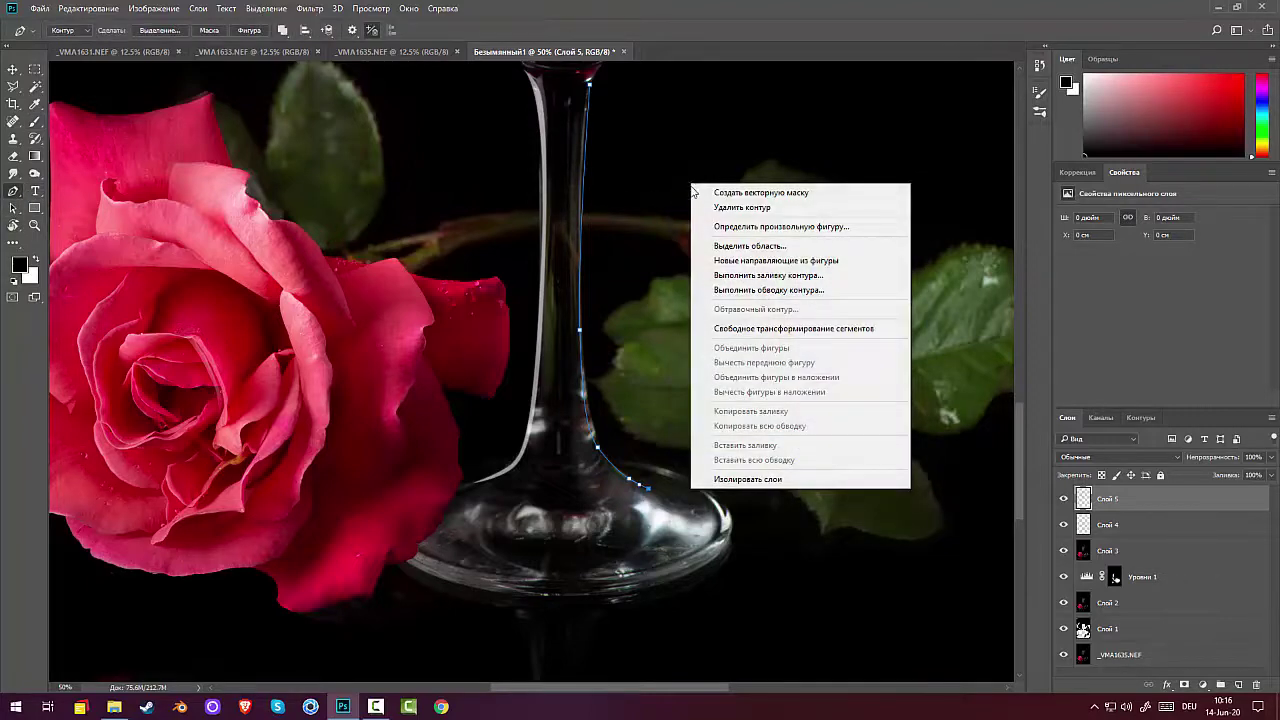
click(787, 291)
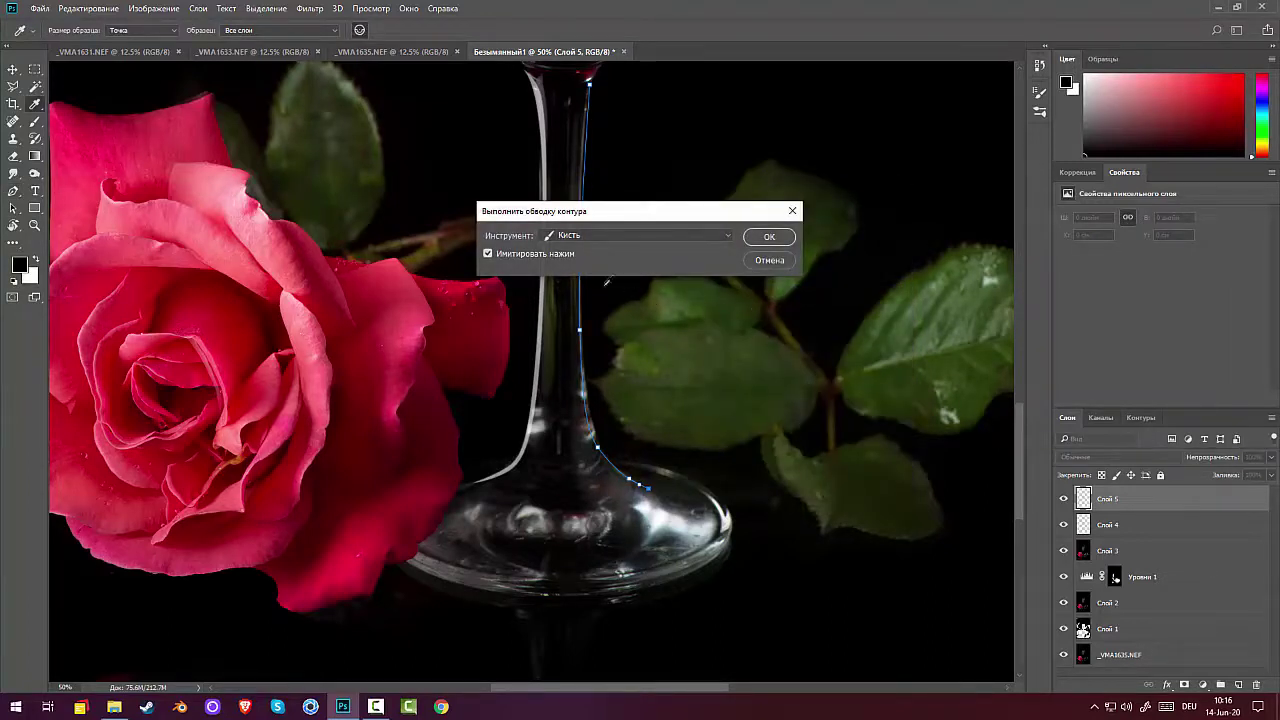
click(762, 240)
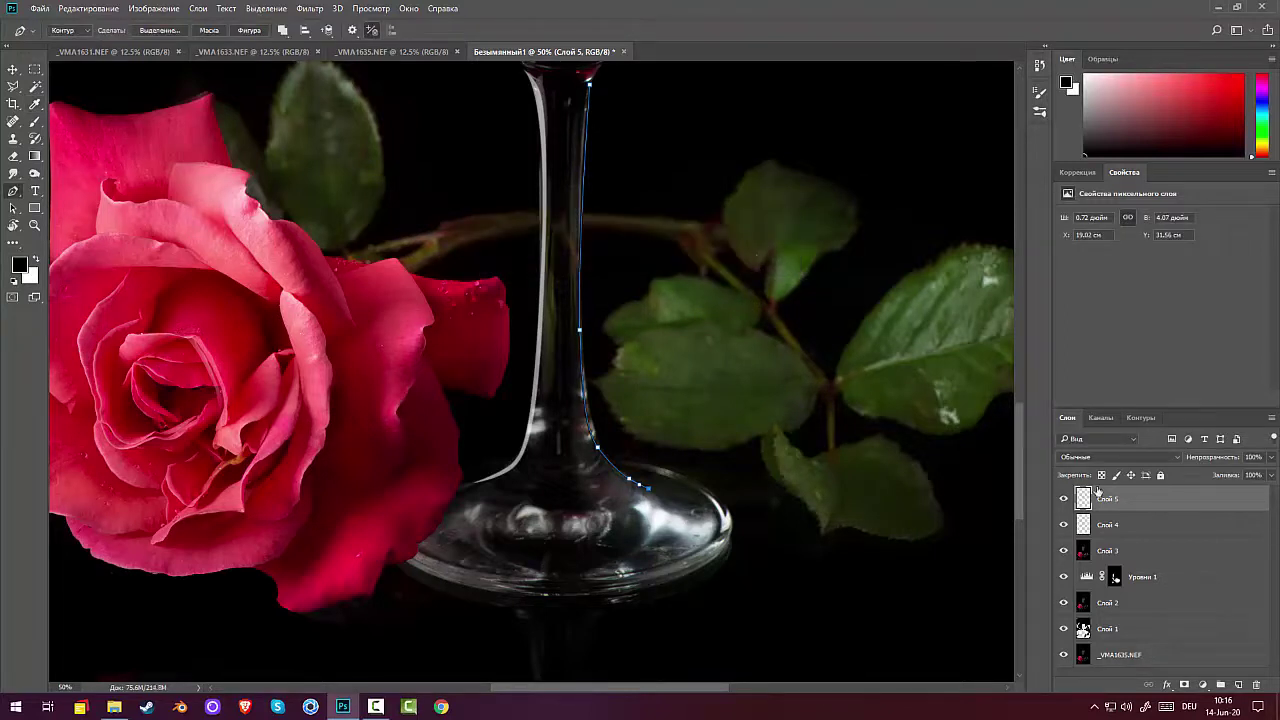
click(1135, 418)
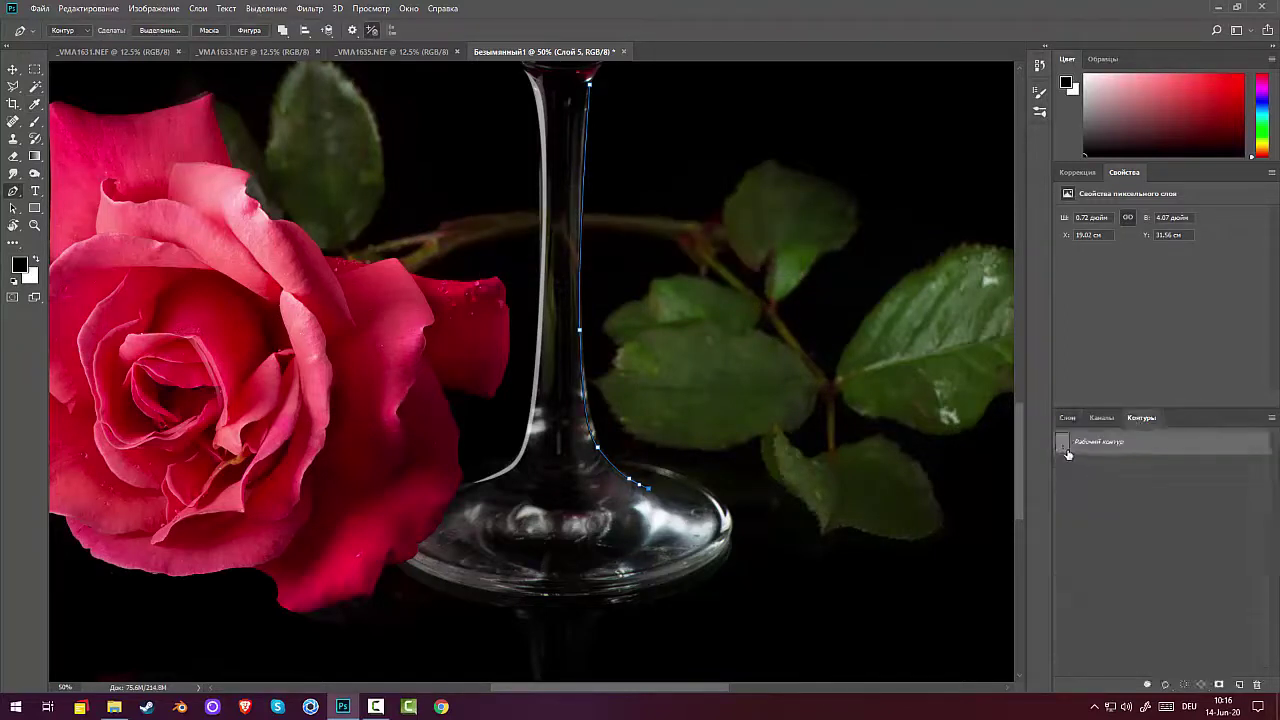
click(1111, 502)
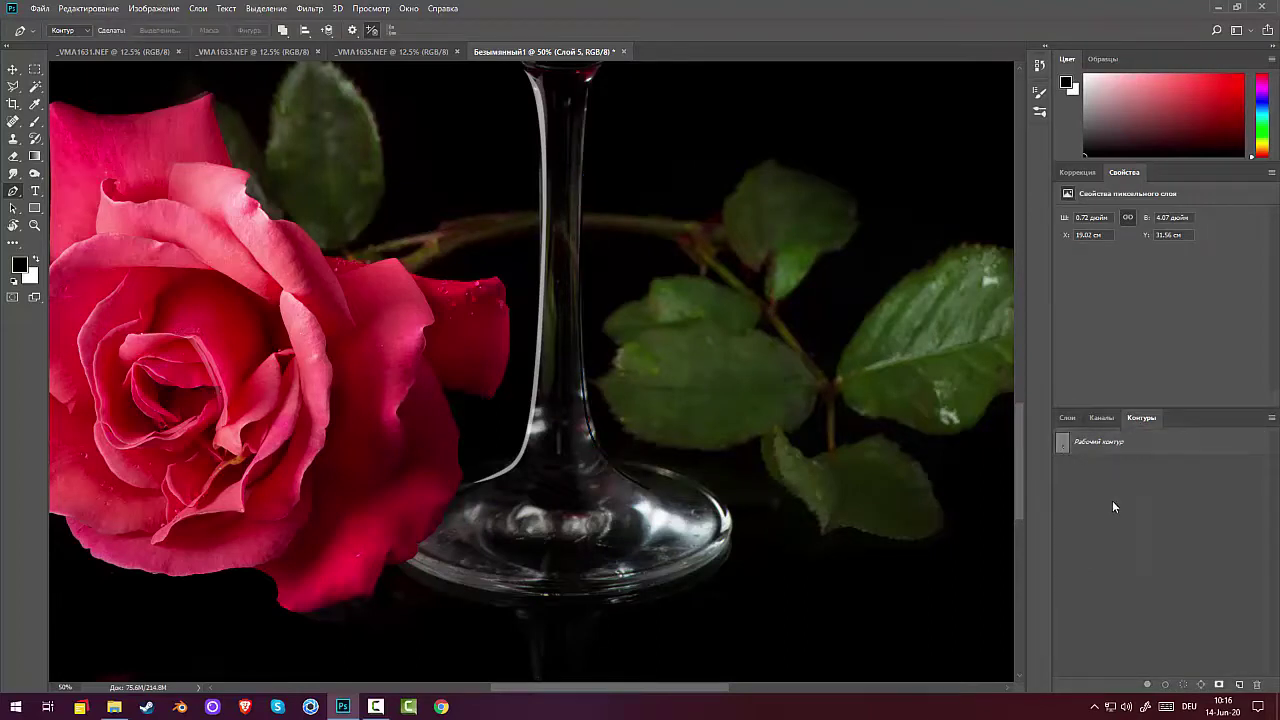
key(ctrl+z)
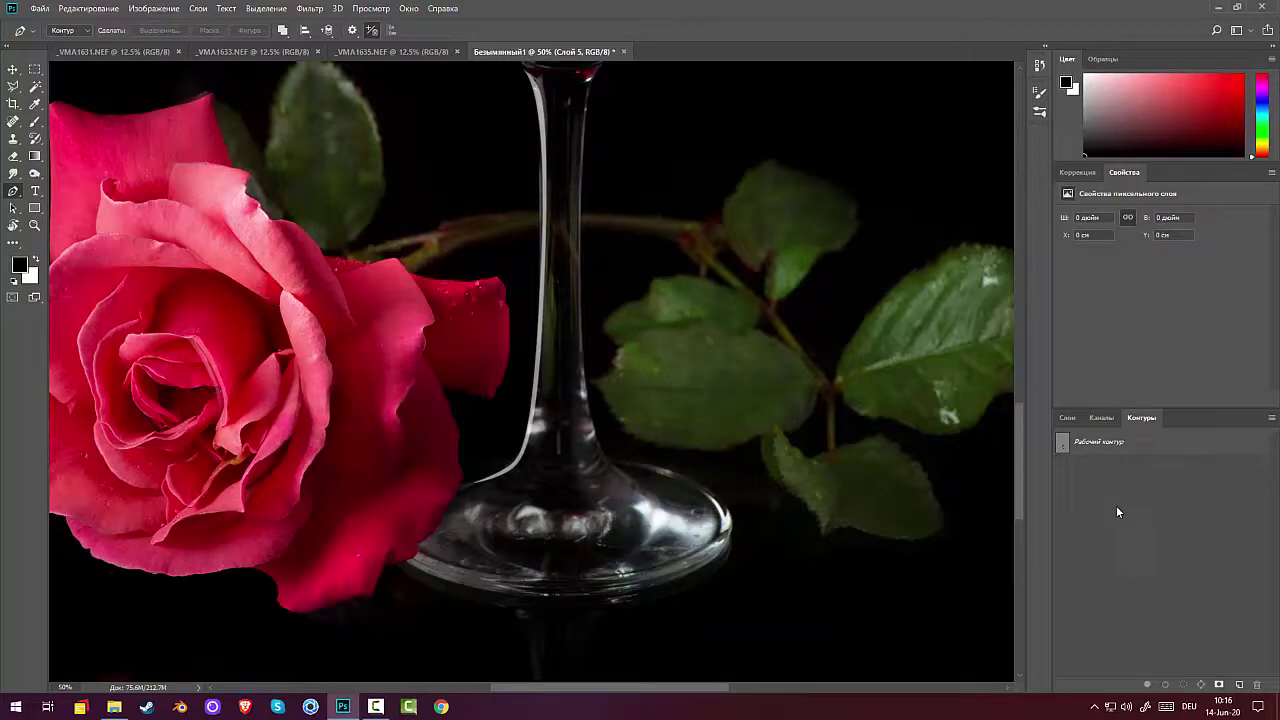
Reselect the work path, stroke it in white with the 6 px Brush on the new top layer, and deselect the path.
click(1061, 446)
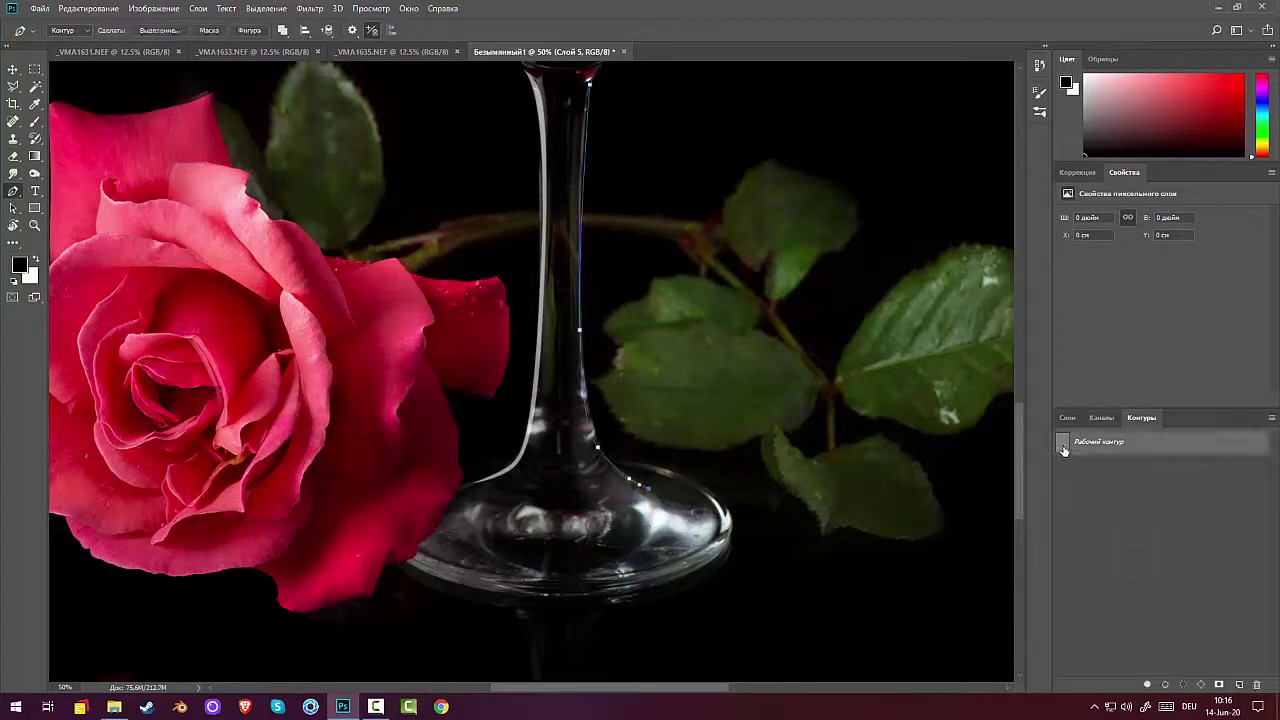
key(x)
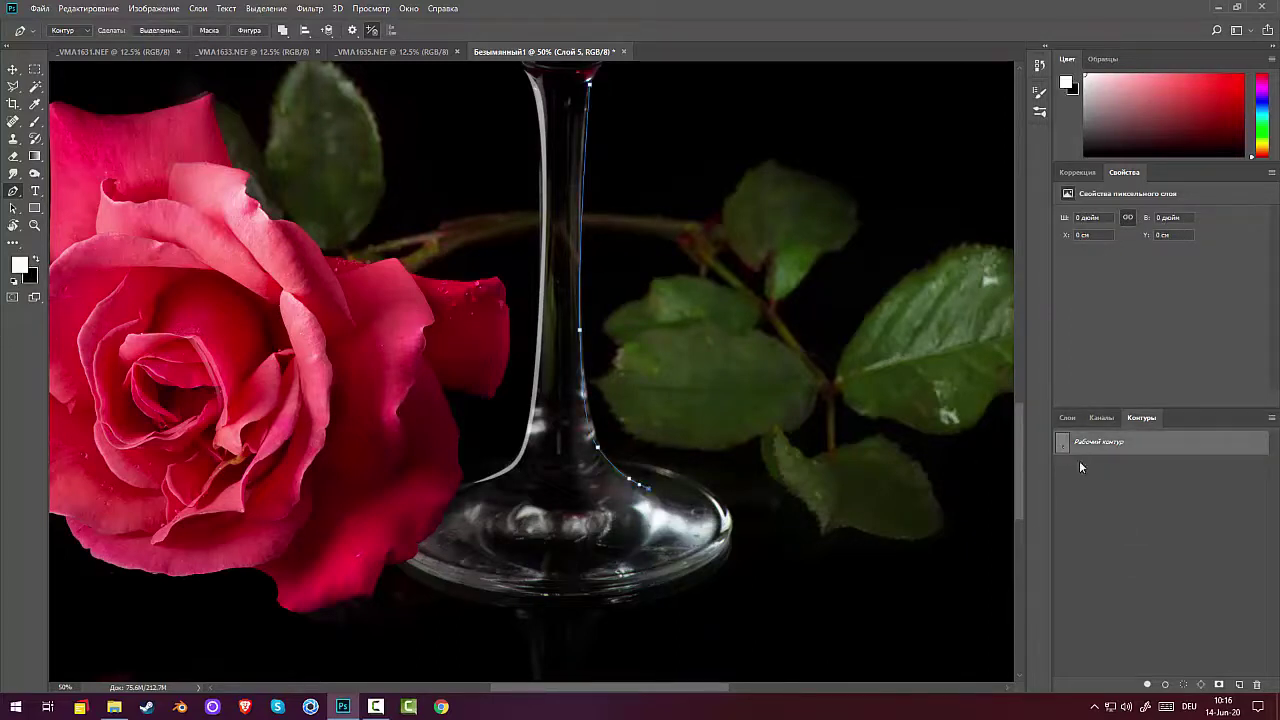
click(1068, 418)
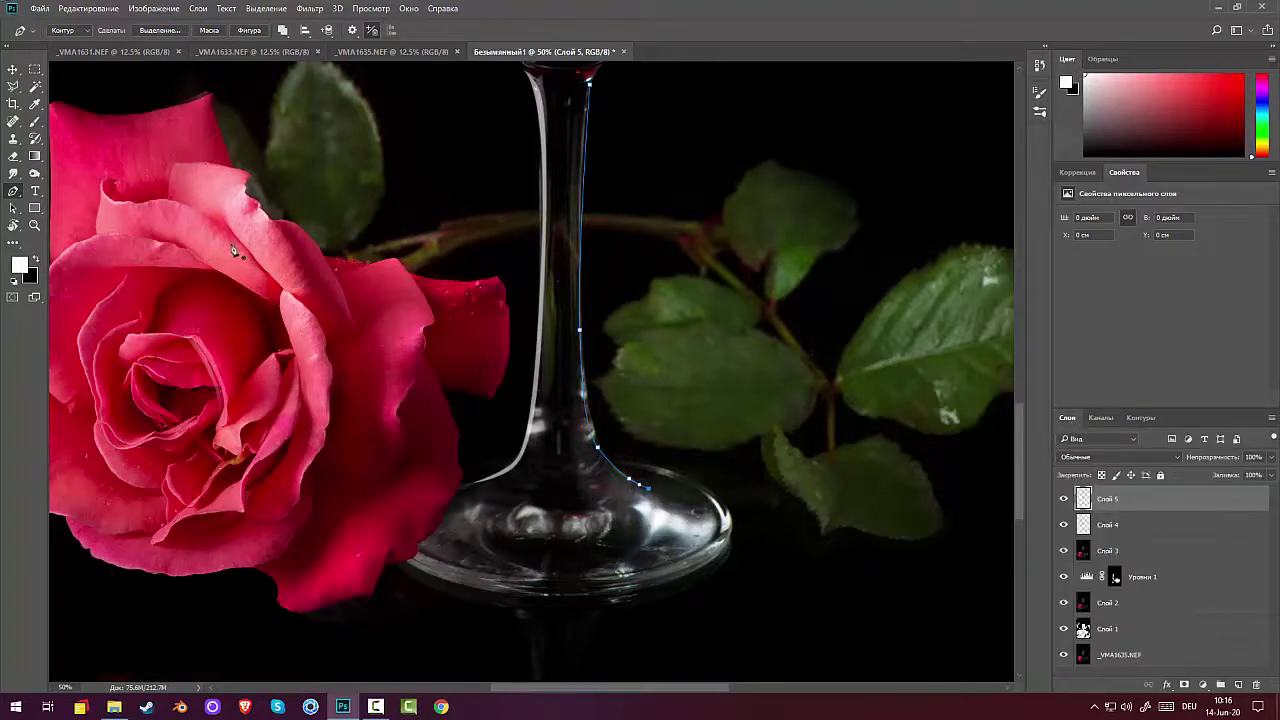
right_click(636, 246)
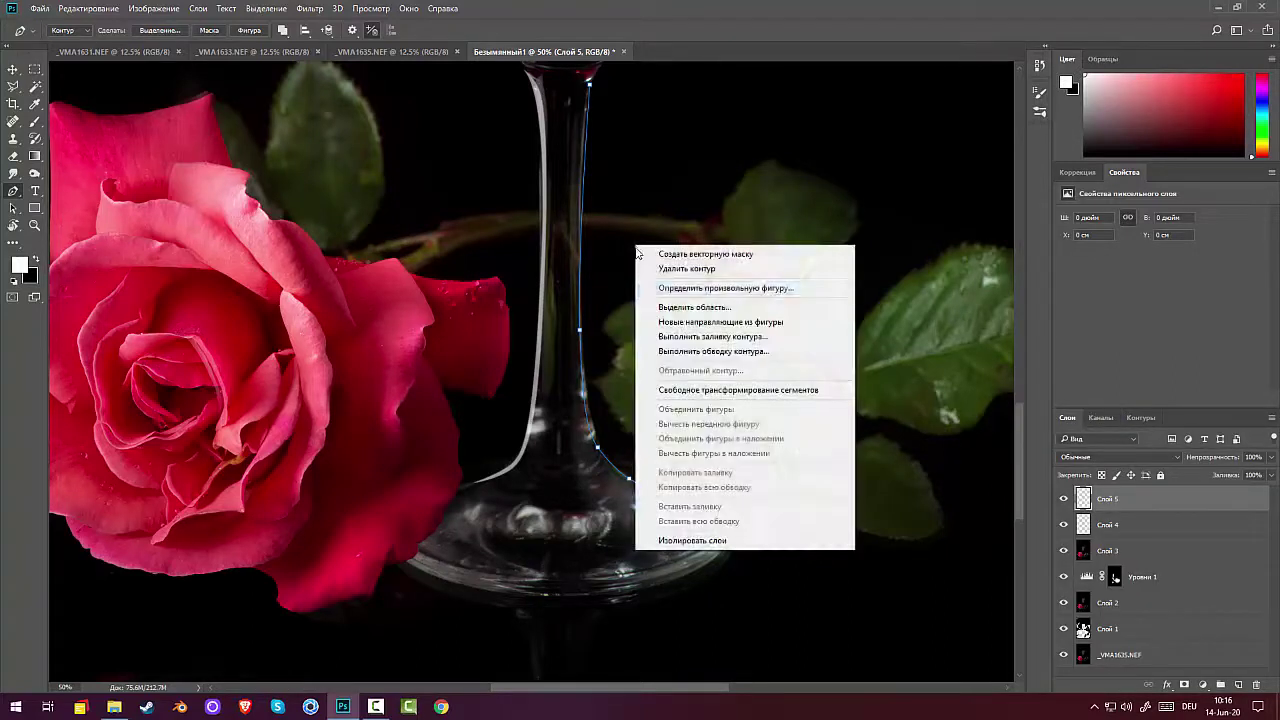
click(713, 352)
click(764, 238)
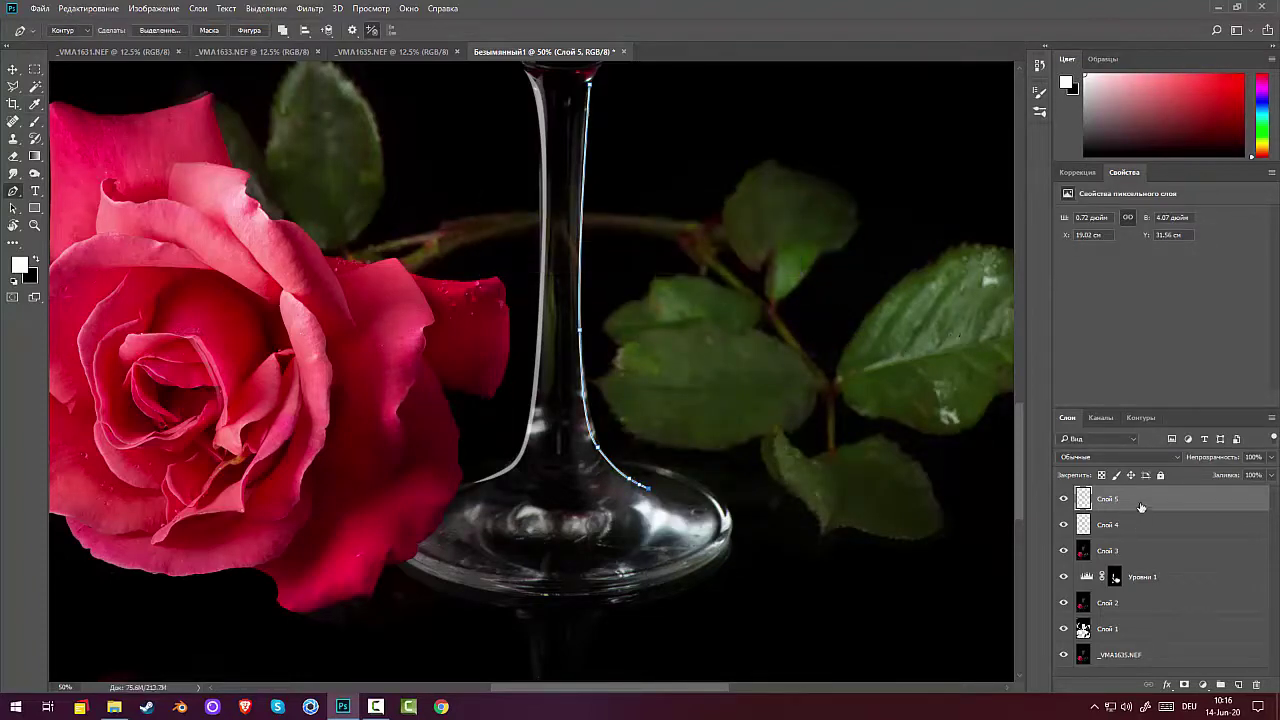
click(1141, 417)
click(1189, 553)
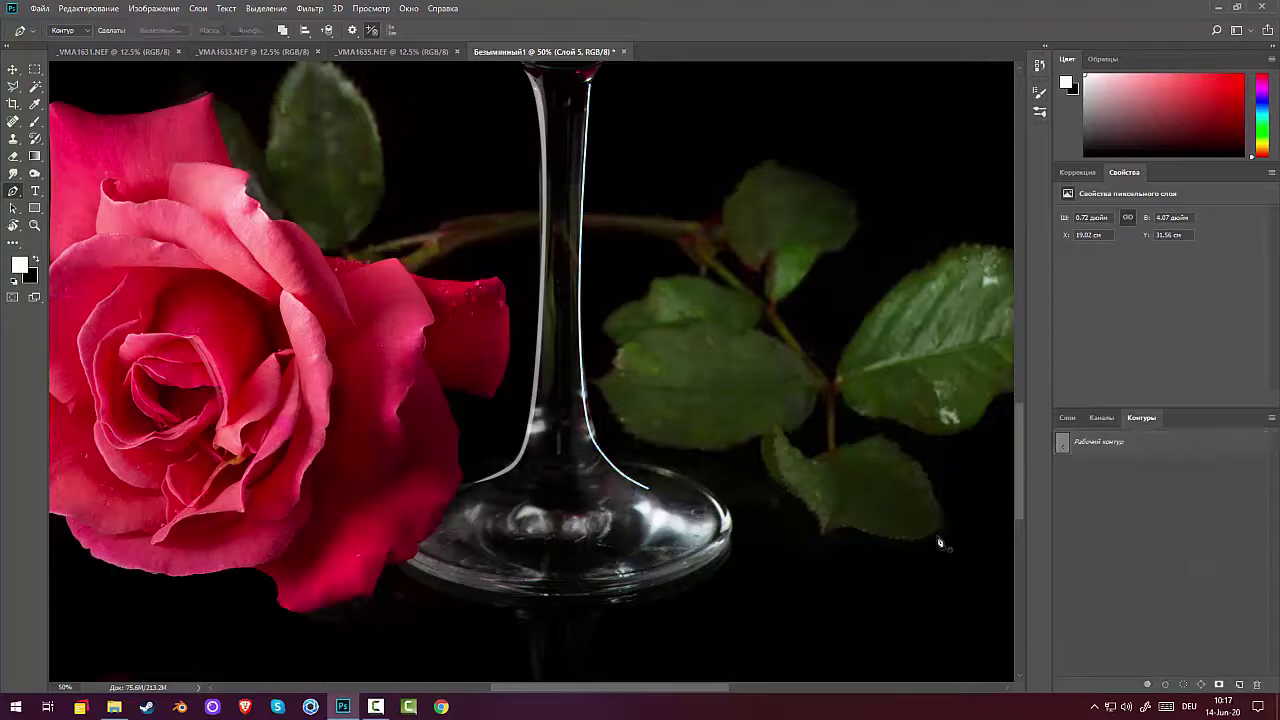
key(ctrl+minus)
key(ctrl+minus)
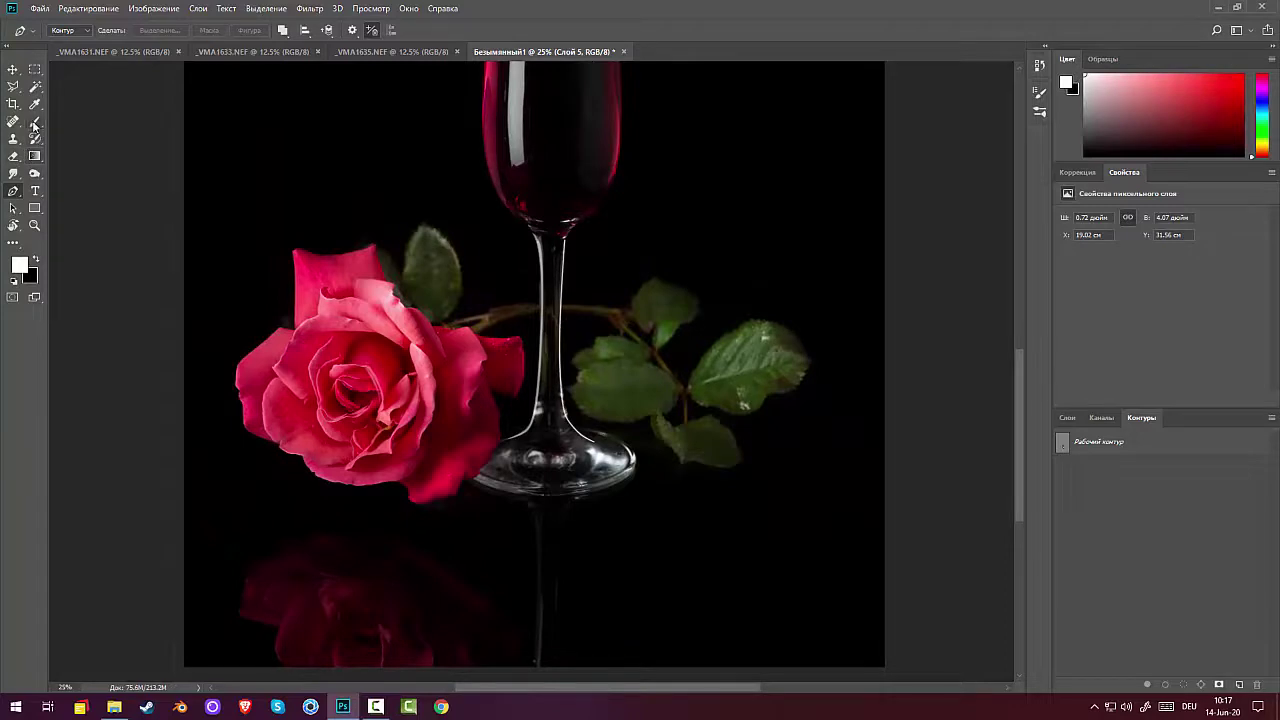
Add a mask to the white stroke layer and paint black with a soft 139 px brush to fade the line near the base.
click(1066, 418)
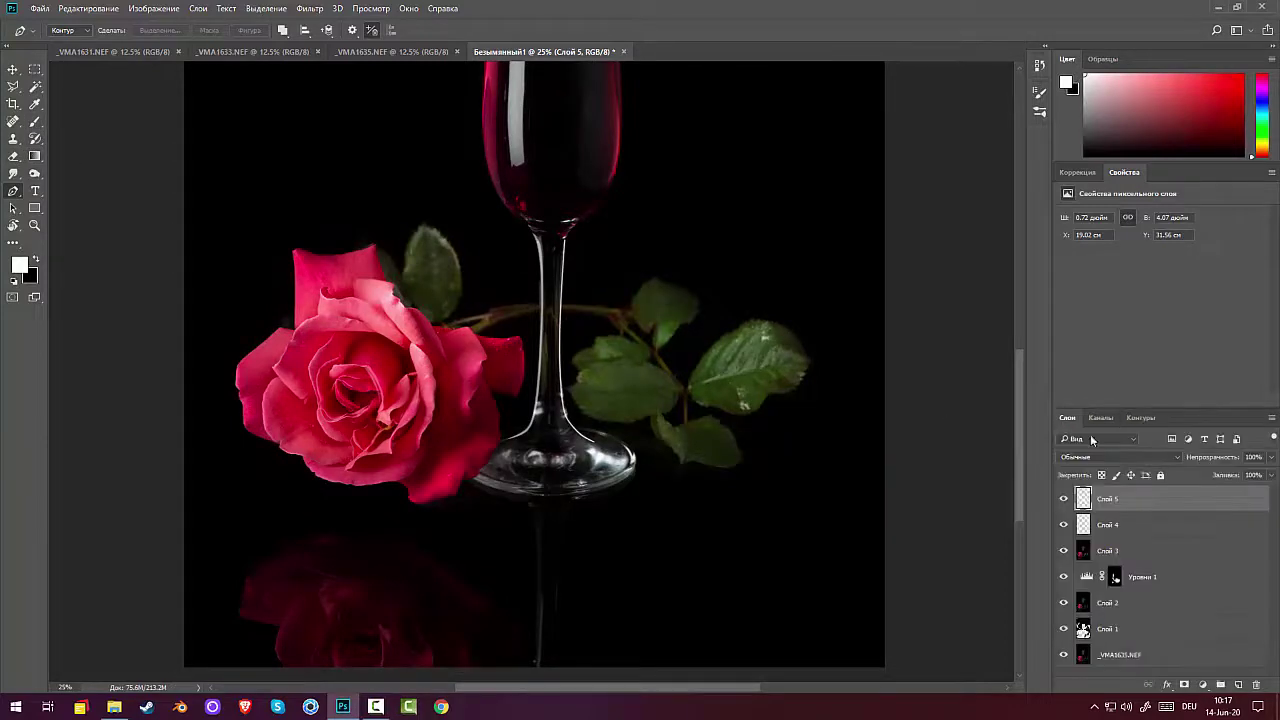
click(1185, 686)
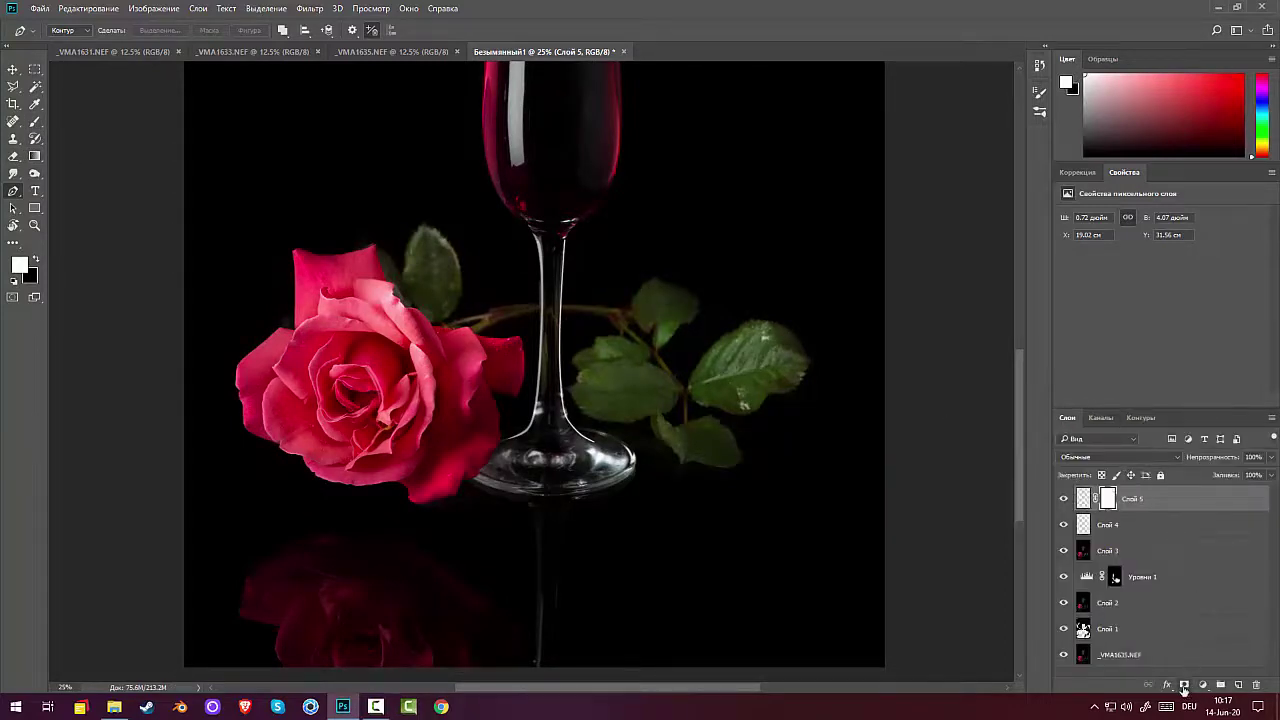
click(36, 124)
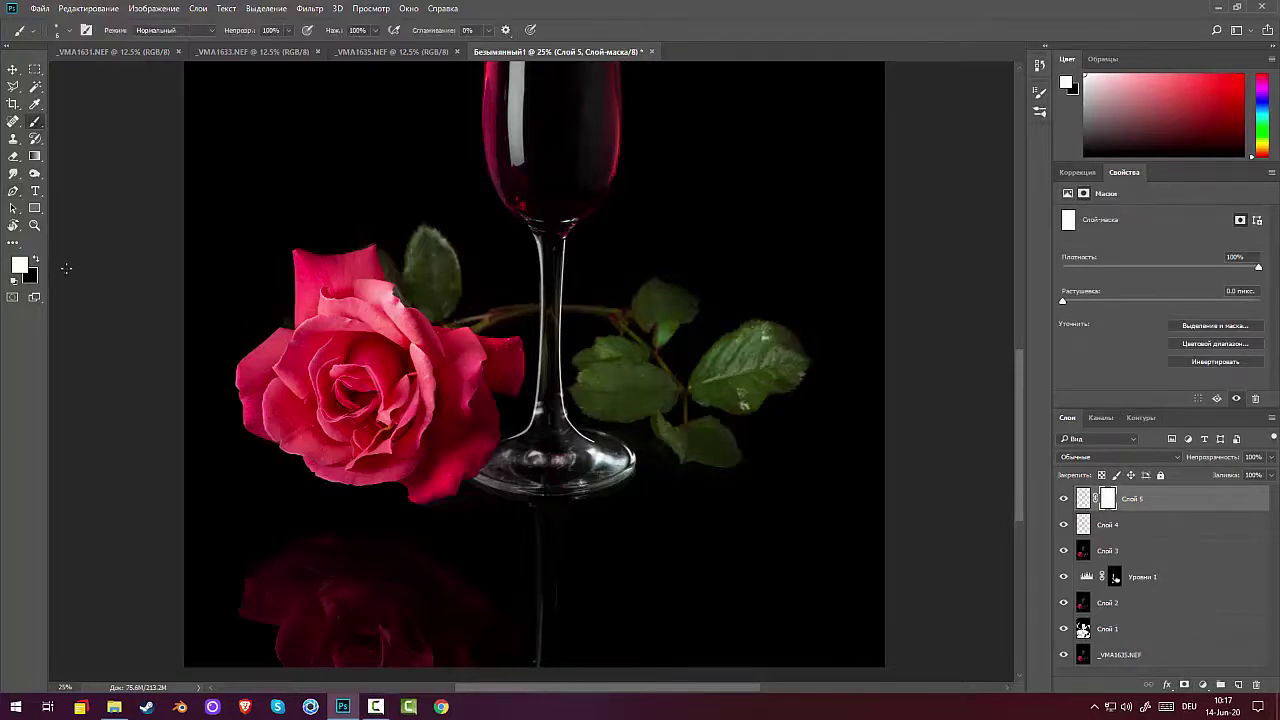
click(38, 259)
right_click(762, 324)
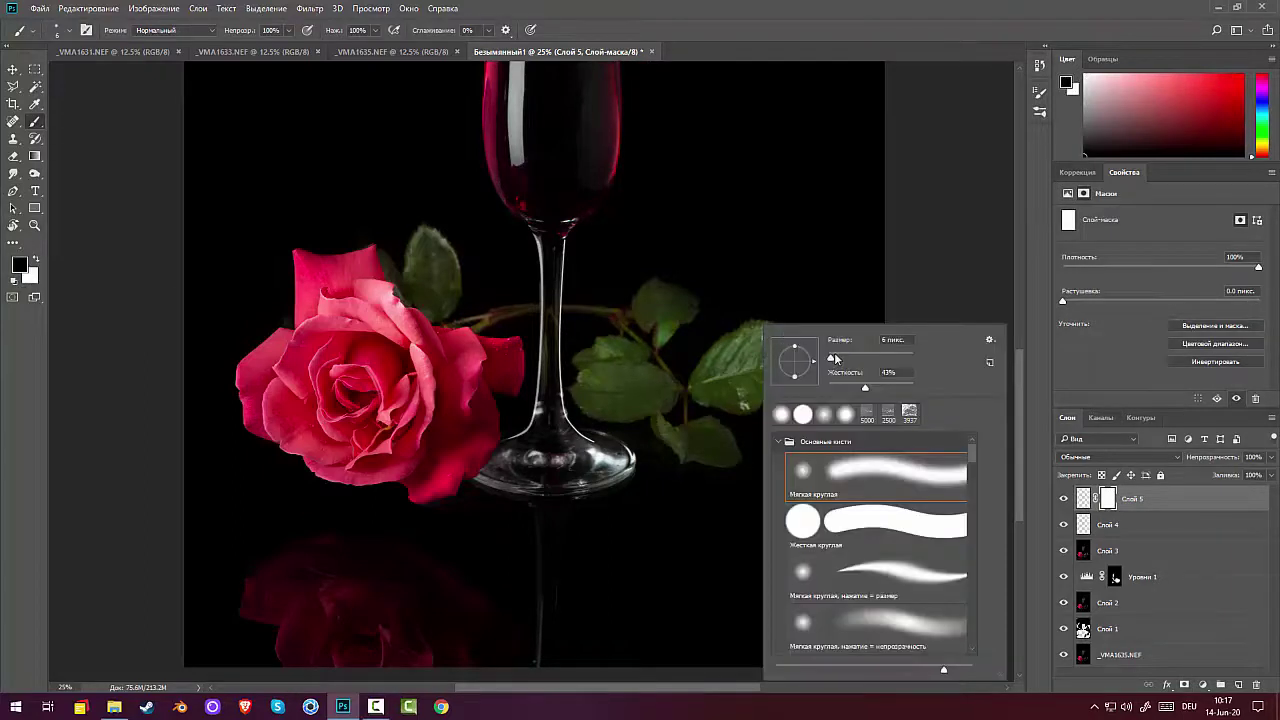
drag(886, 357, 880, 357)
key(Return)
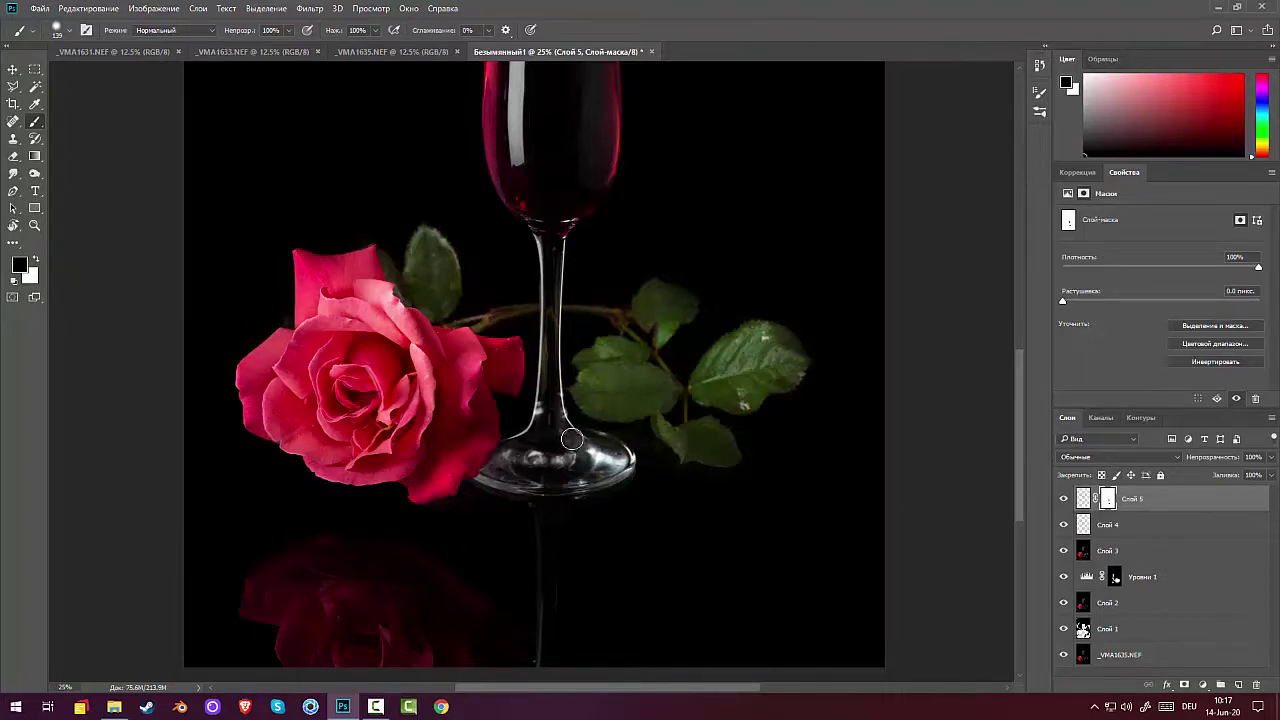
Lower the opacity of the right-edge highlight layer to 61%.
click(1081, 499)
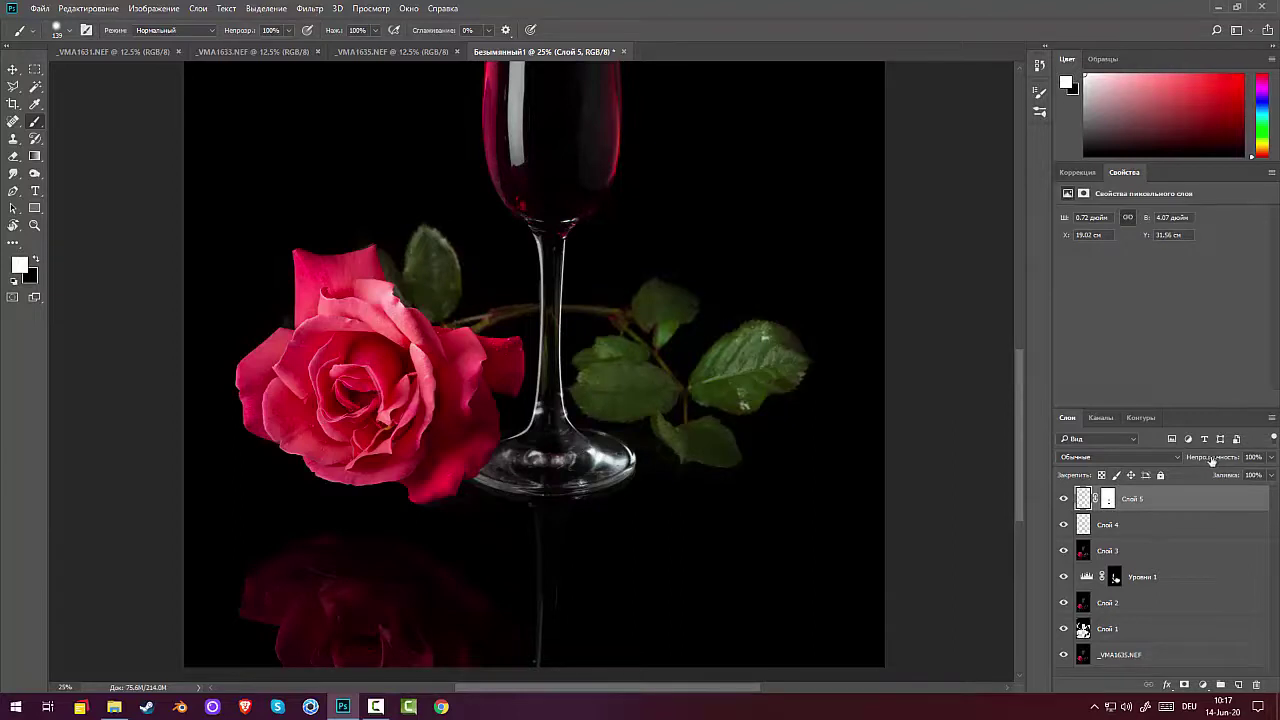
drag(1212, 462, 1186, 468)
key(Return)
key(ctrl+minus)
key(ctrl+minus)
key(ctrl+minus)
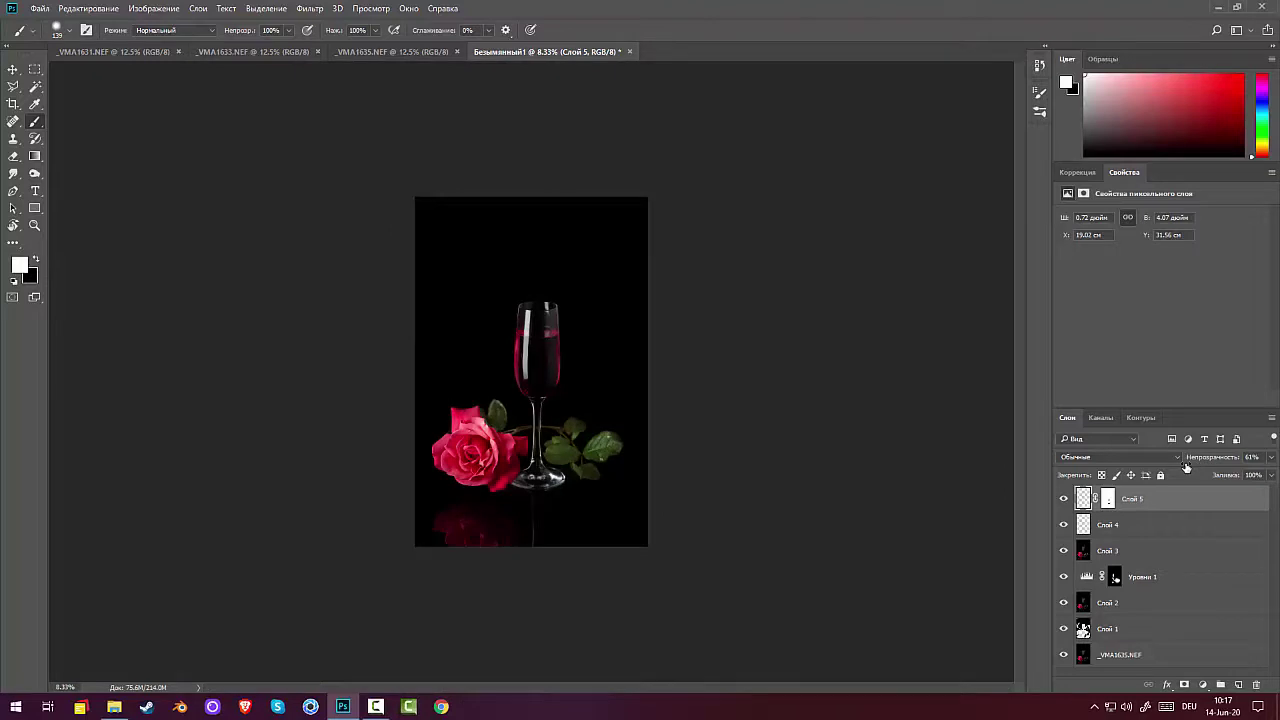
Draw an open Pen path along the bowl's upper left edge, from the wine surface up to the rim.
key(ctrl+plus)
key(ctrl+plus)
key(ctrl+plus)
key(ctrl+plus)
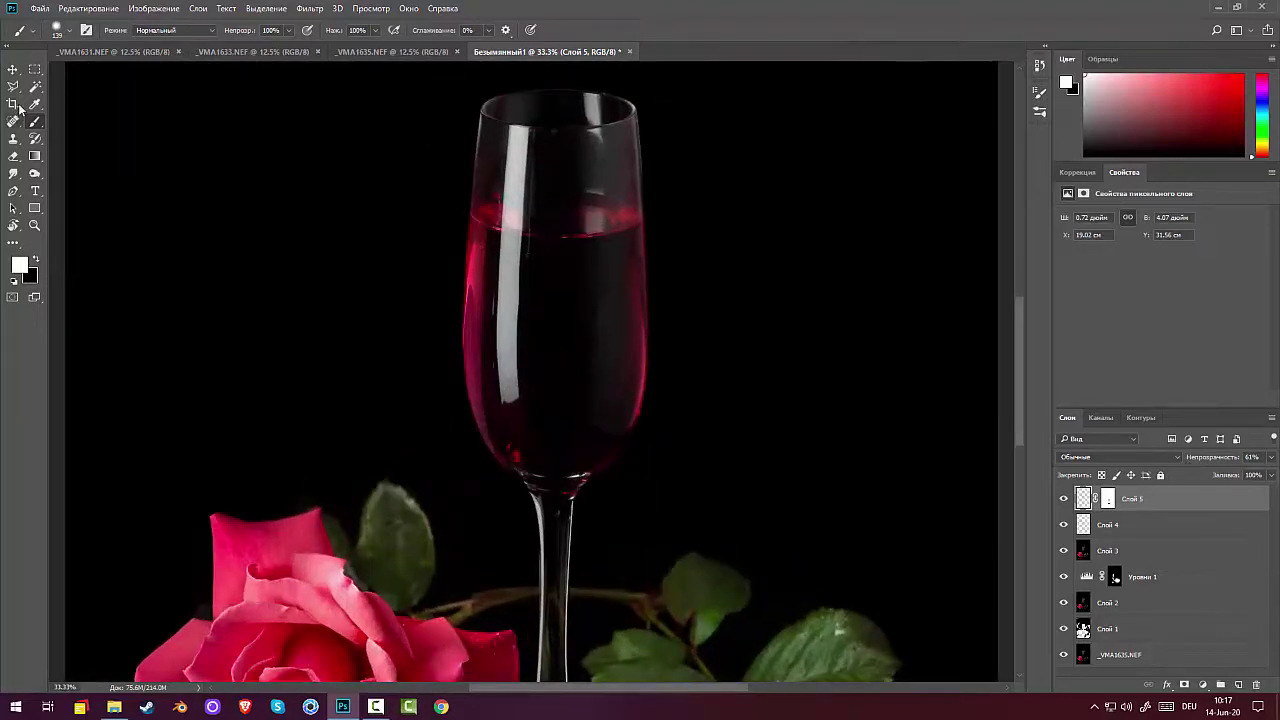
click(14, 192)
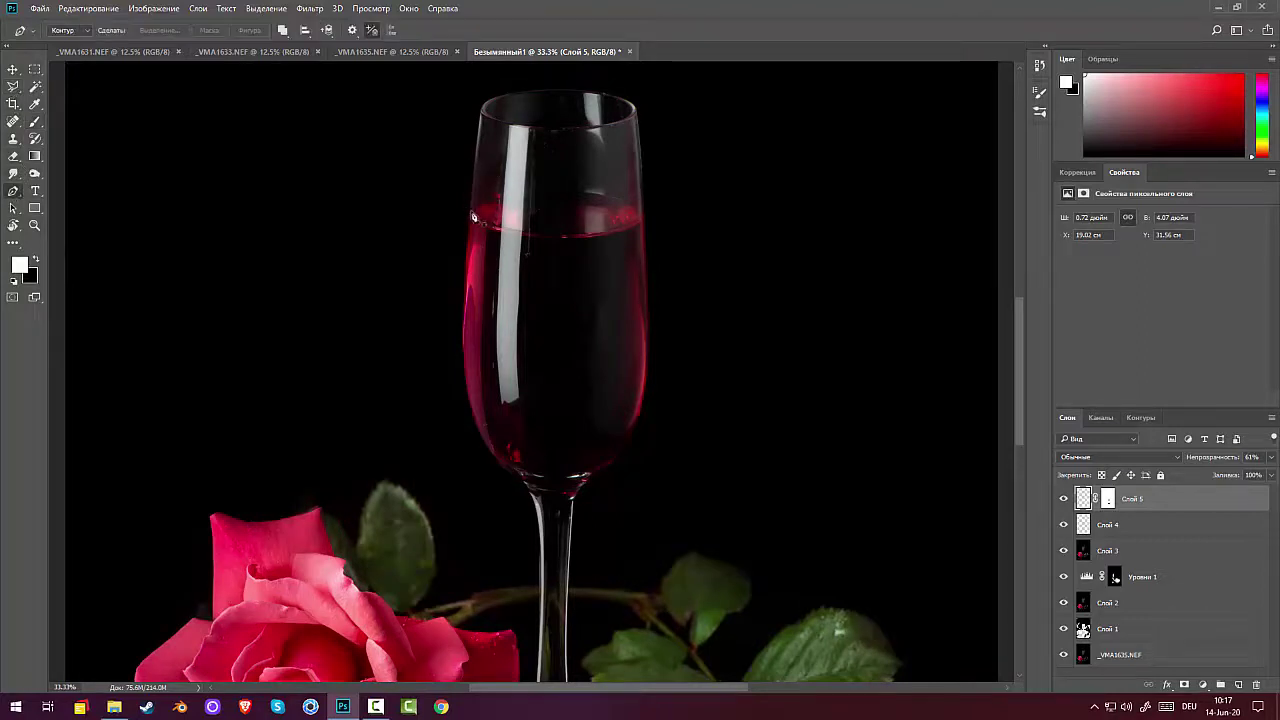
click(473, 213)
click(482, 119)
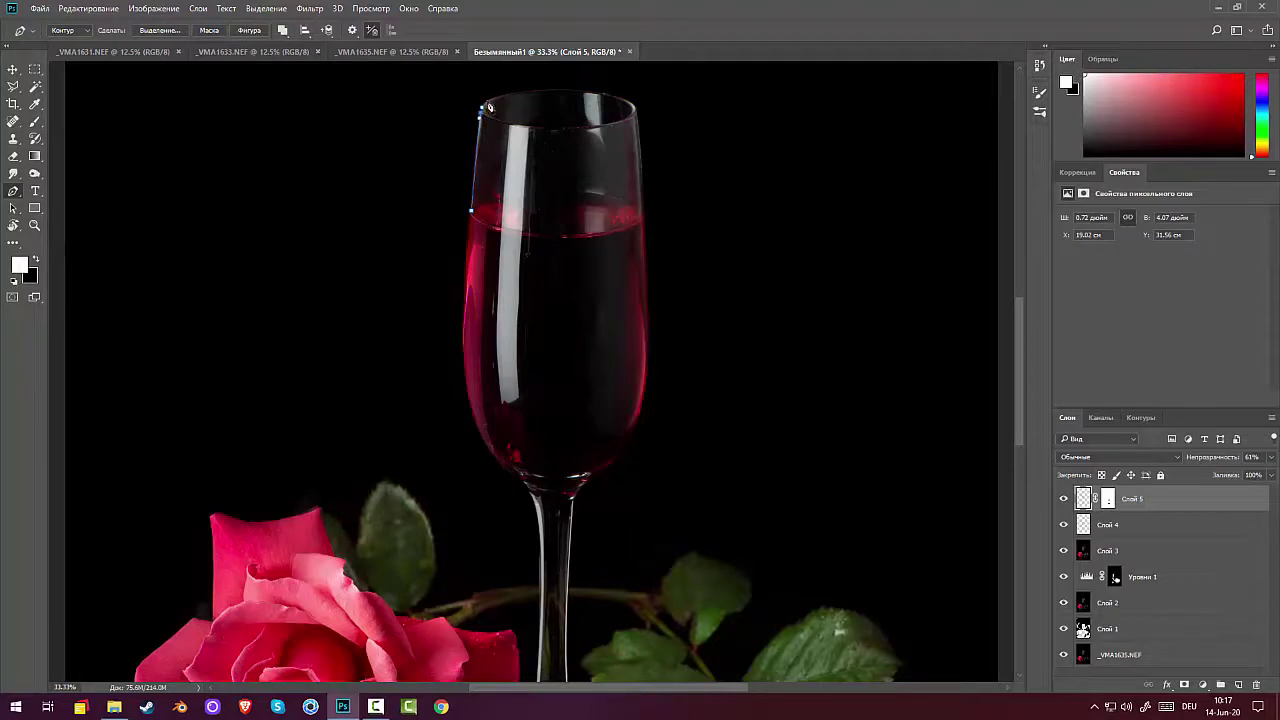
Add a new empty layer above the right-edge highlight layer for the bowl's upper left highlight.
right_click(792, 170)
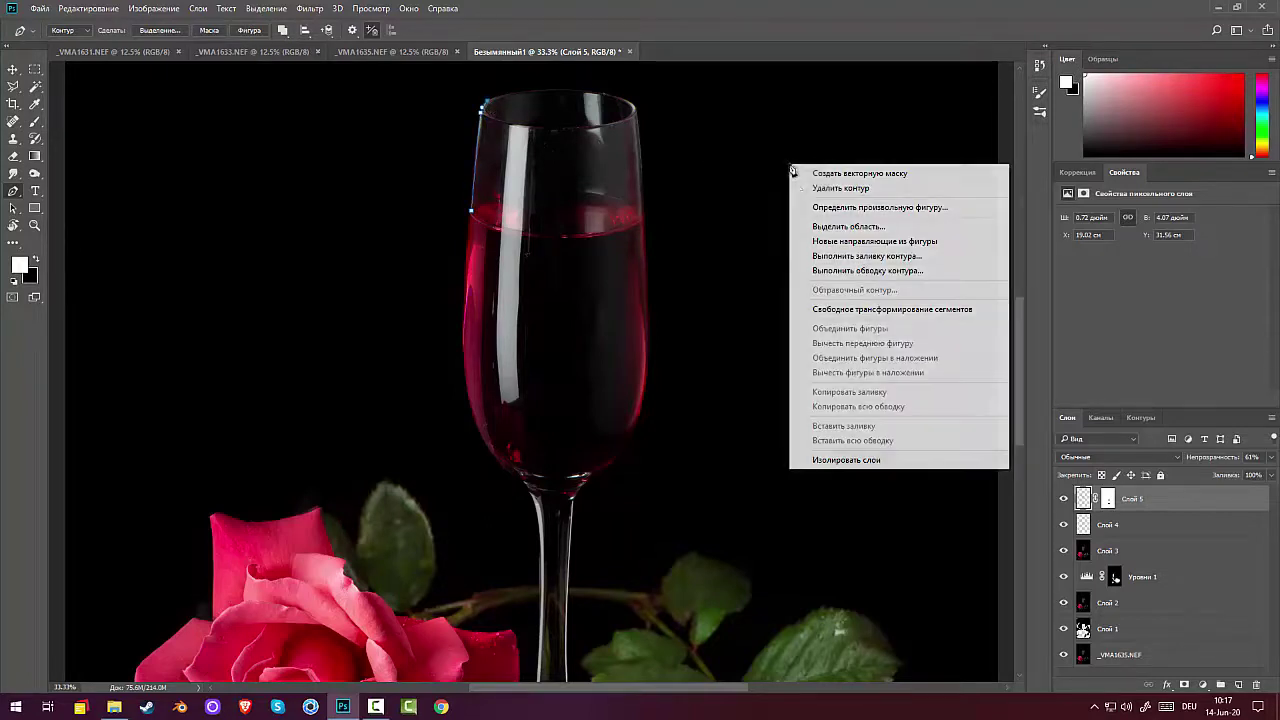
click(1244, 688)
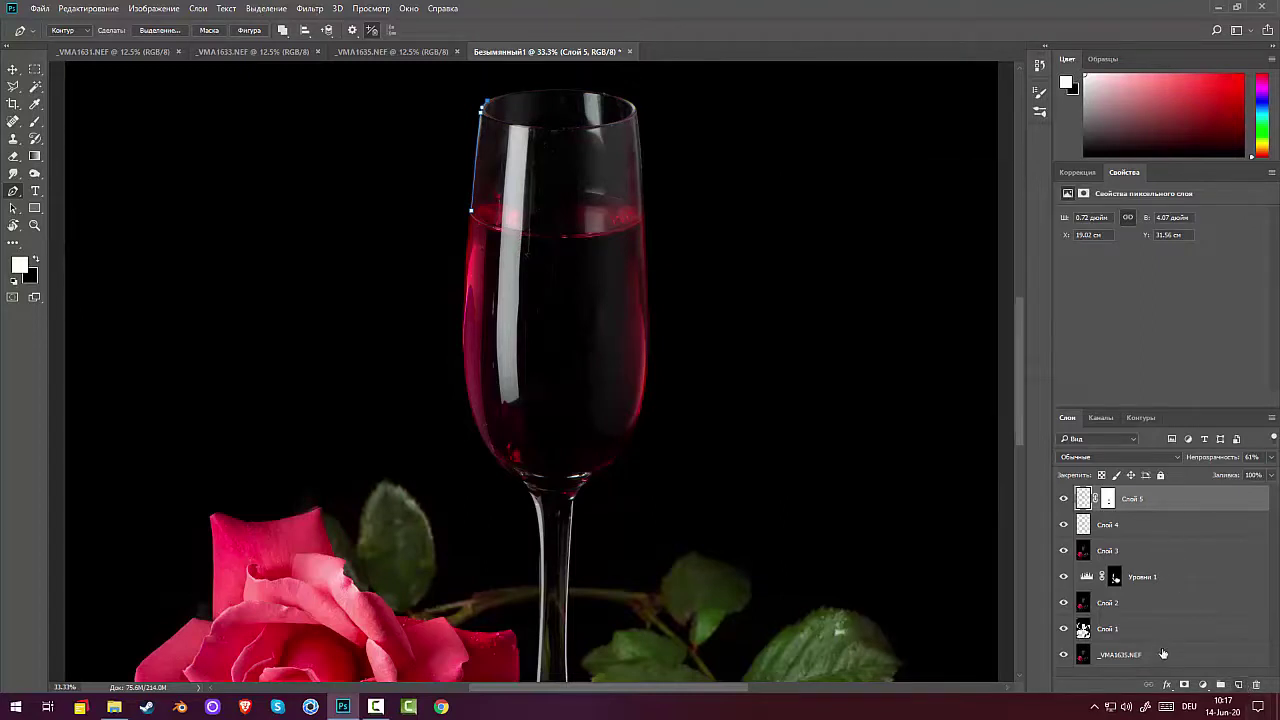
click(1238, 684)
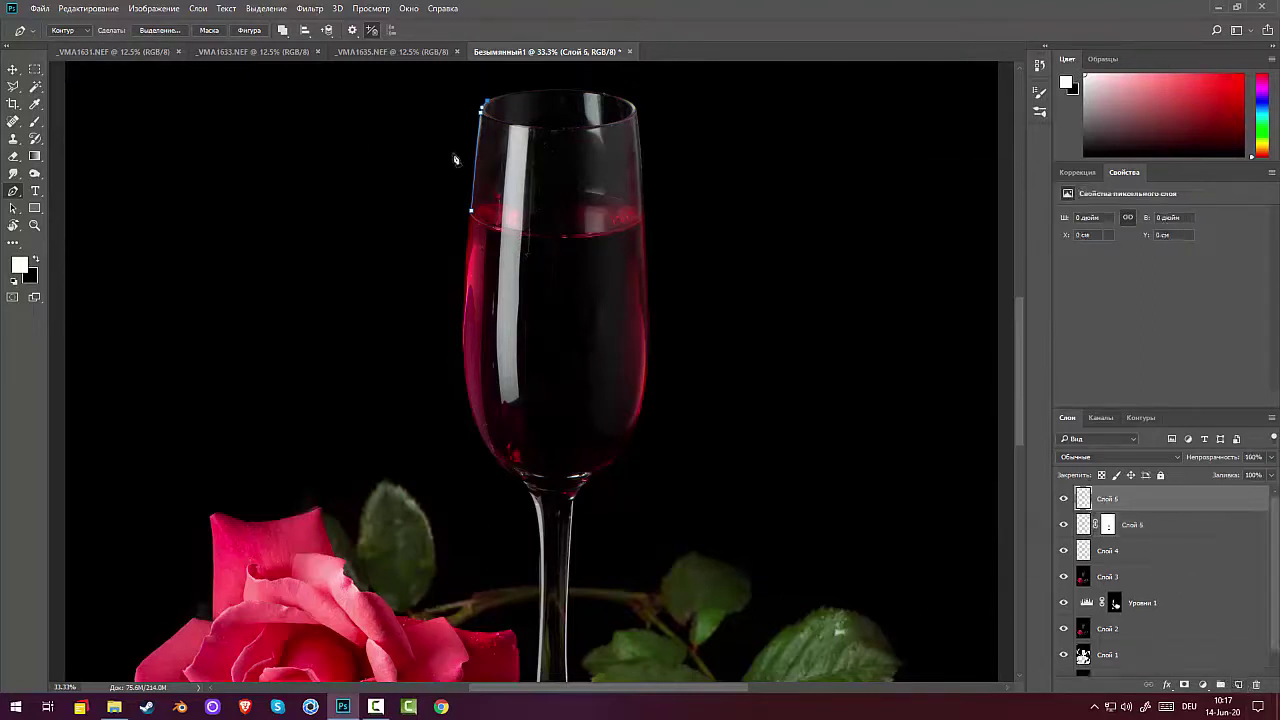
Try stroking the path in white with the 139 px Brush on the new layer, and undo the stroke.
right_click(477, 155)
click(527, 237)
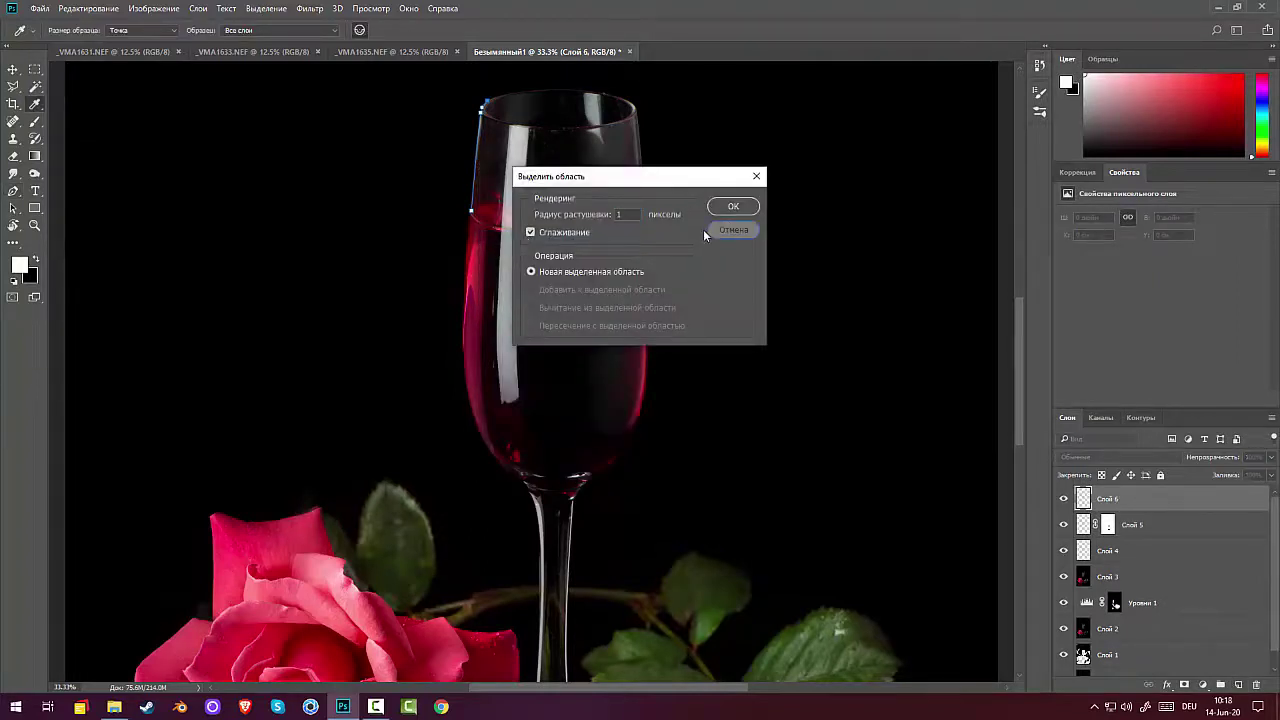
click(733, 229)
right_click(679, 187)
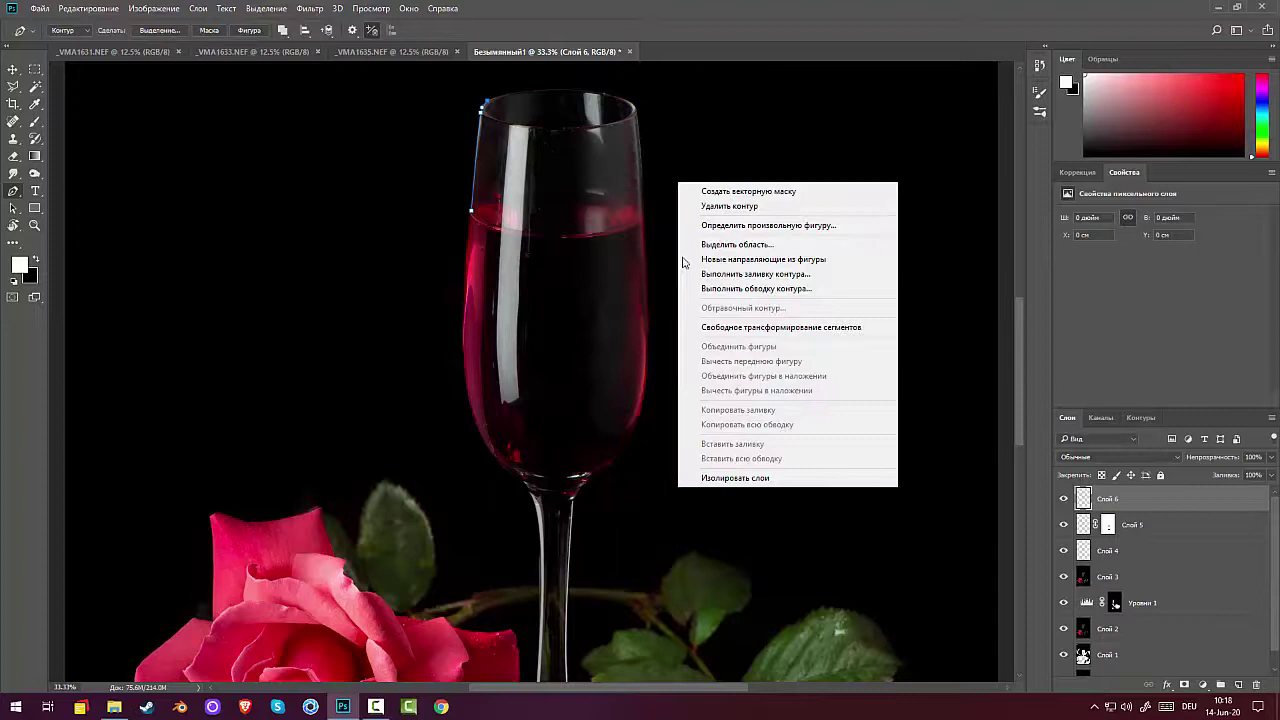
click(735, 290)
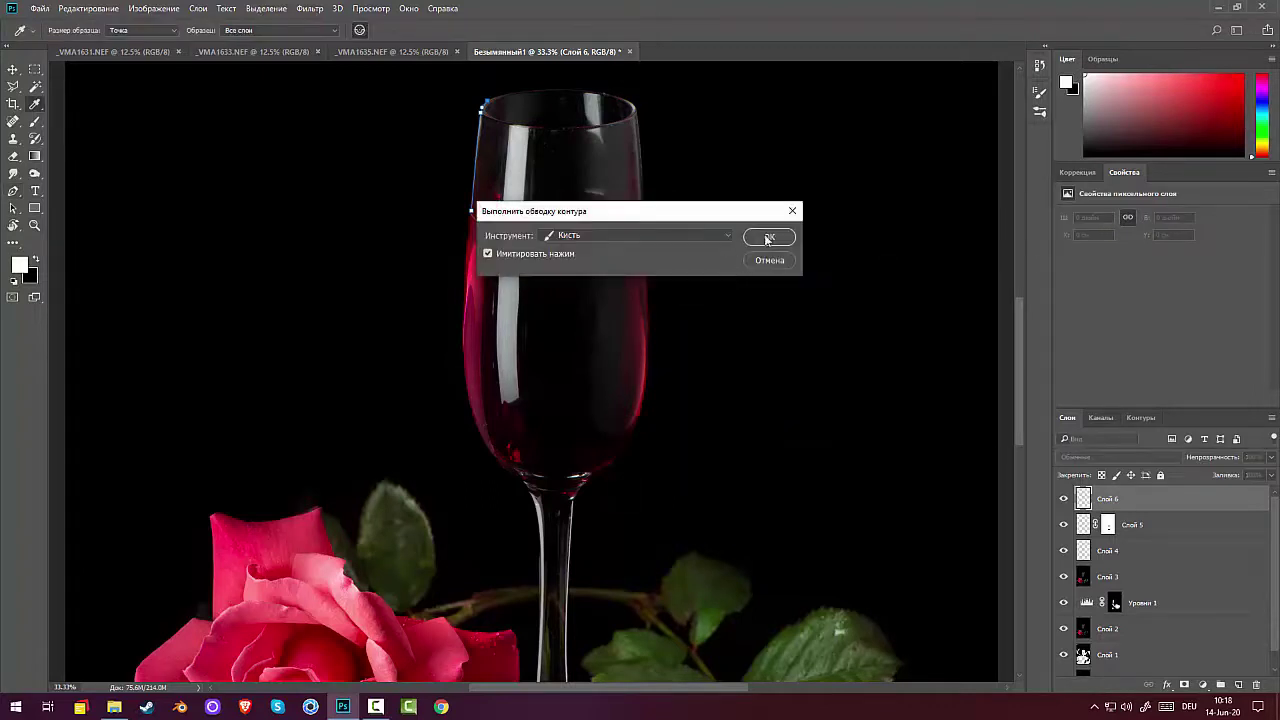
click(766, 237)
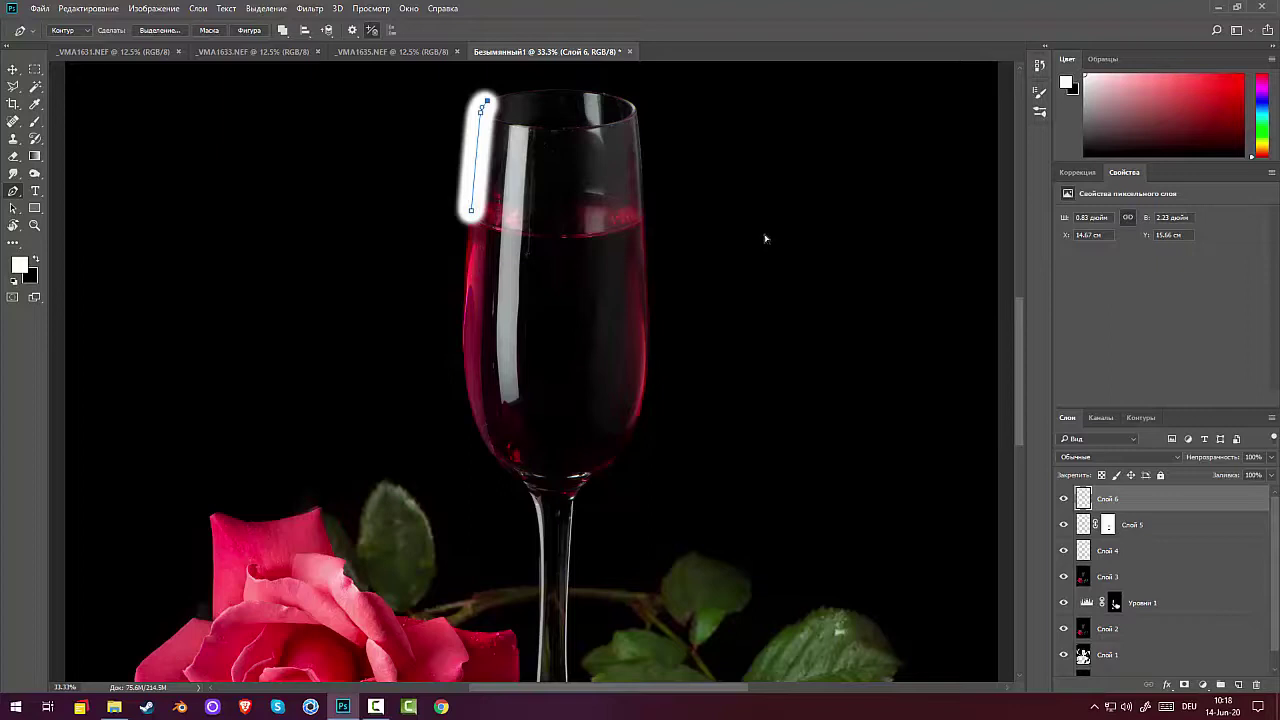
key(ctrl+z)
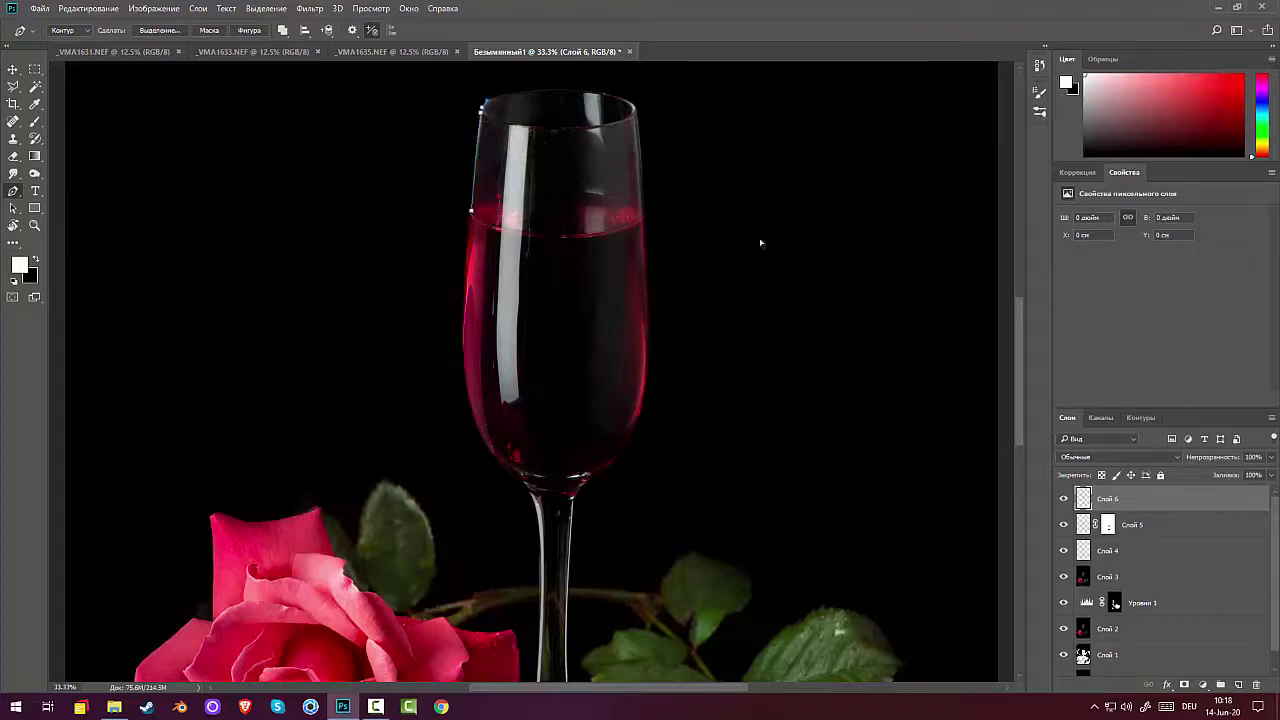
Set the soft round Brush to a size of 7 px and a hardness of 62%.
click(35, 124)
right_click(417, 200)
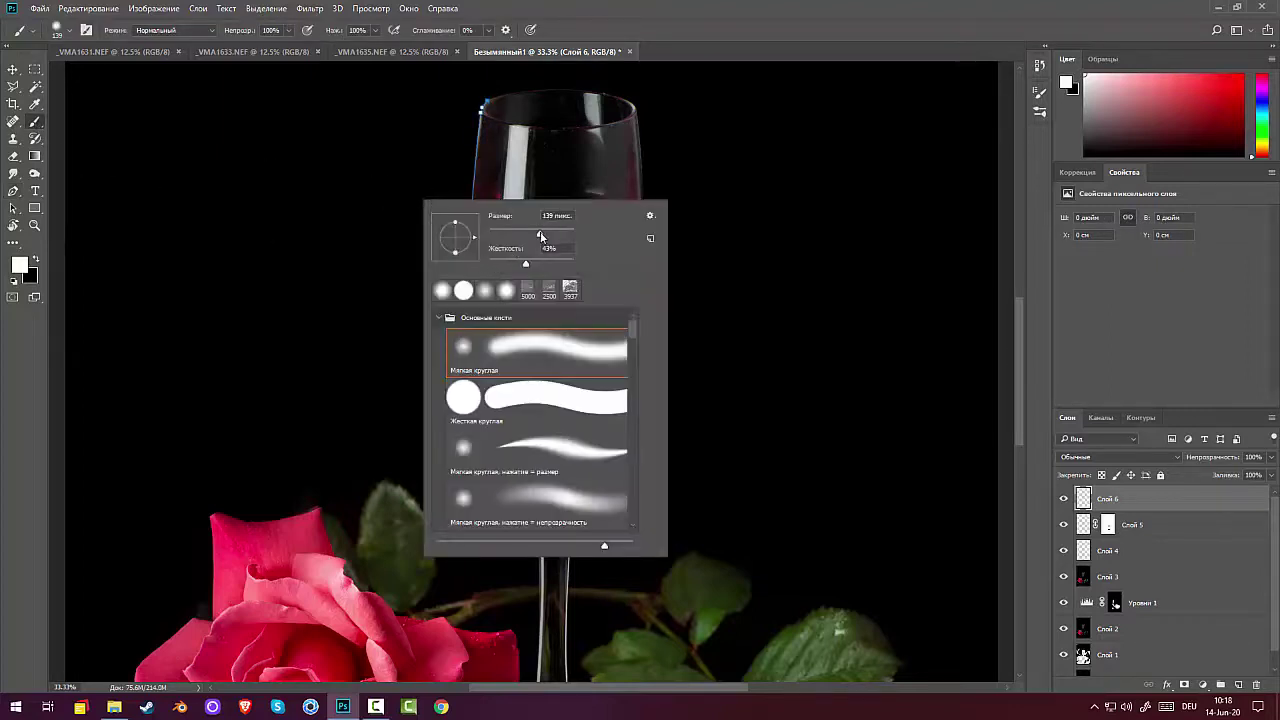
drag(541, 236, 493, 236)
drag(527, 268, 538, 270)
click(1115, 505)
right_click(749, 325)
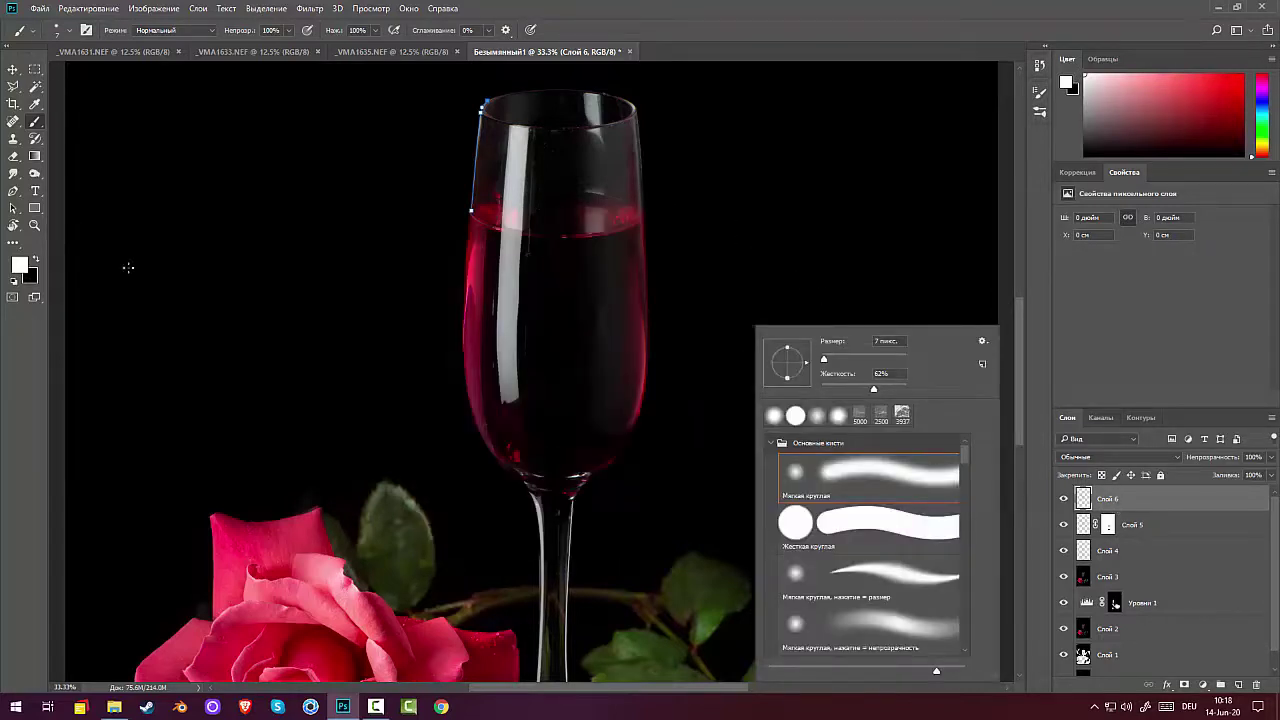
Stroke the bowl's upper left path in white with the Brush and simulated pressure, and deselect the work path.
click(13, 191)
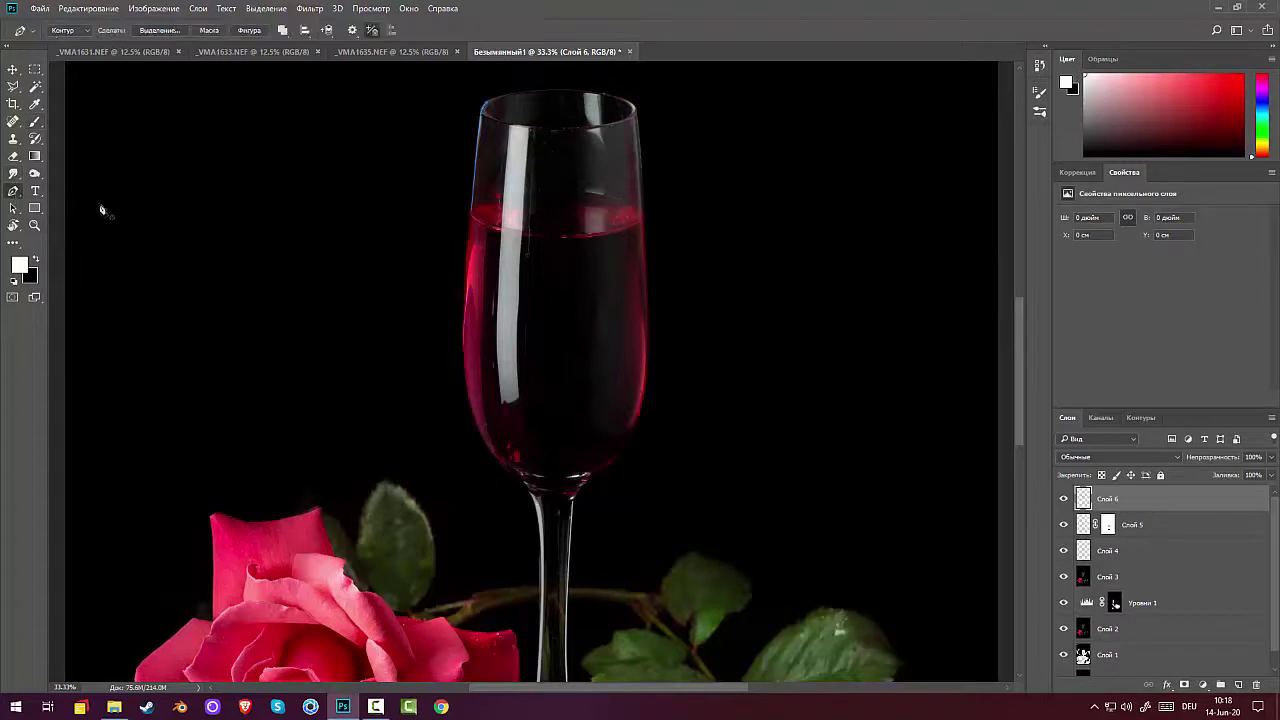
right_click(775, 247)
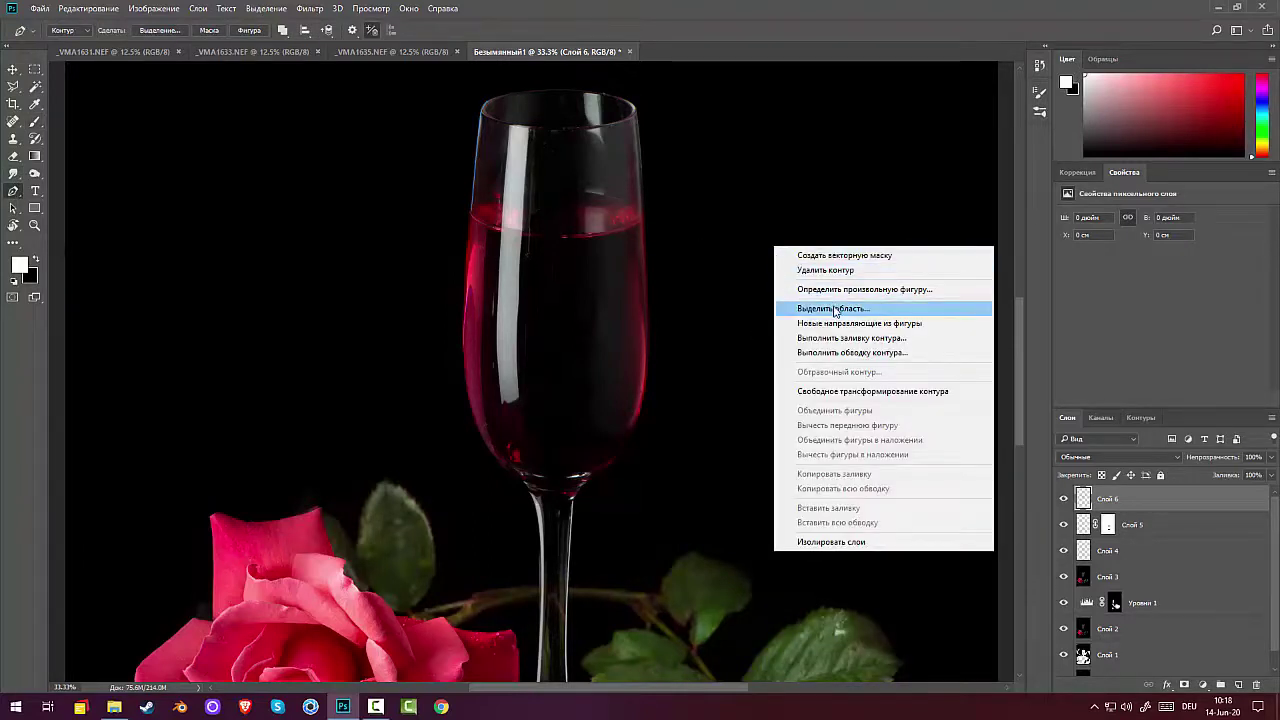
click(853, 352)
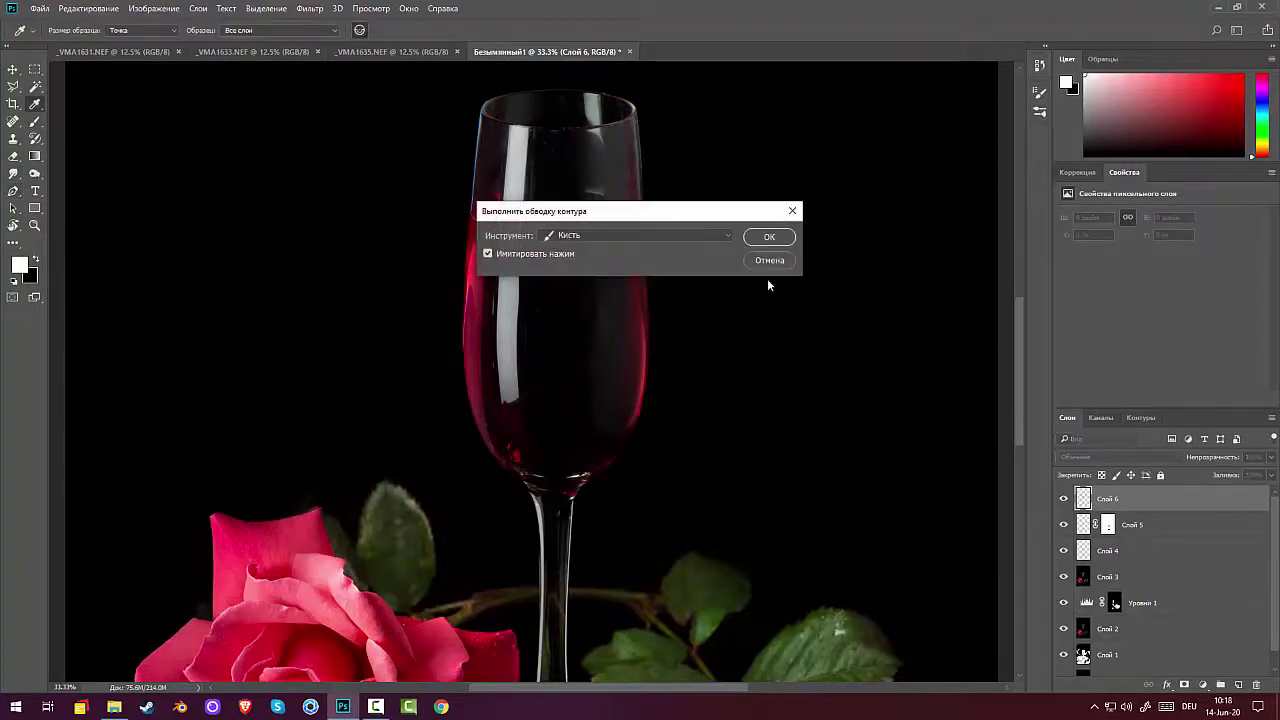
click(777, 243)
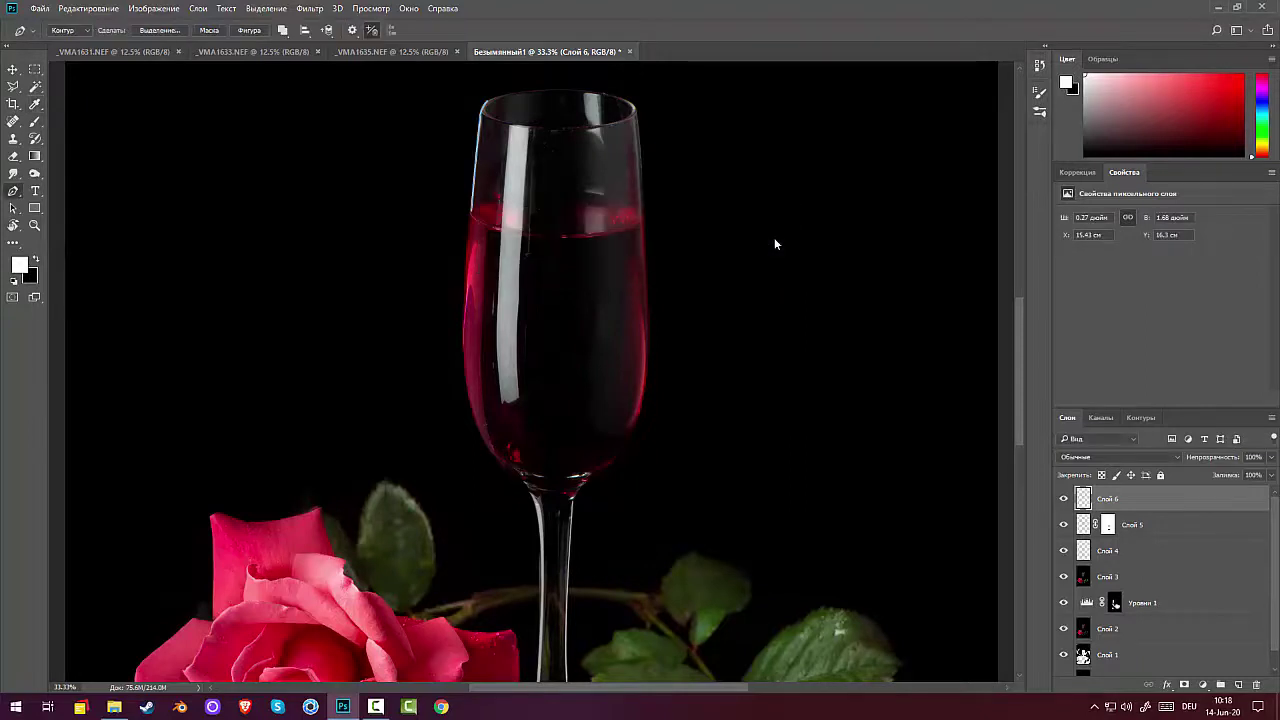
click(1140, 418)
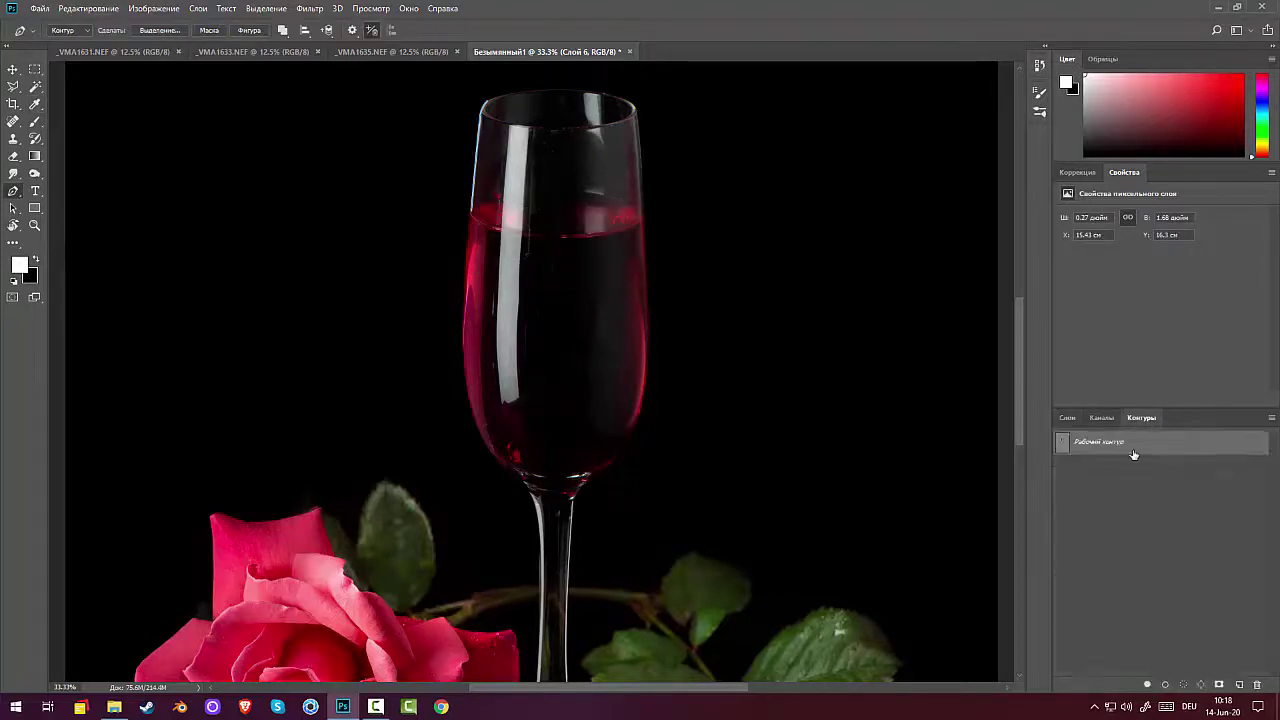
click(1157, 567)
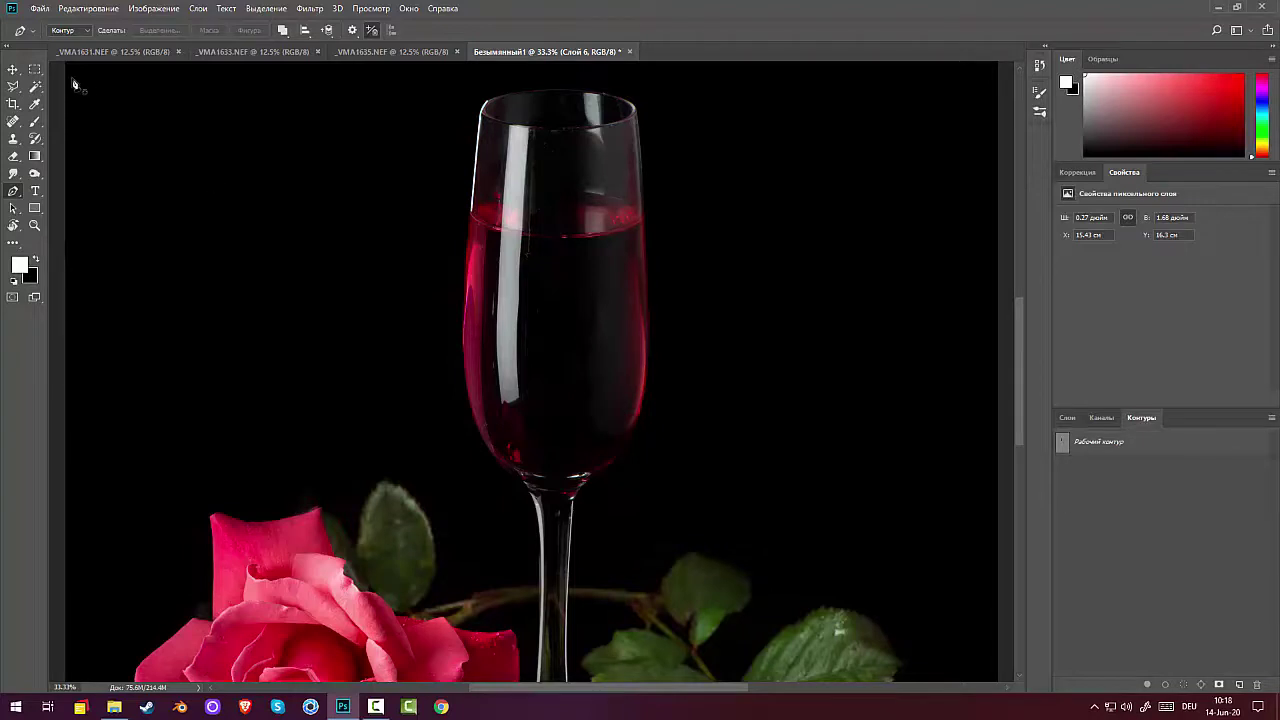
Add a layer mask to the new left-edge stroke layer, with the Brush active.
key(ctrl+minus)
key(ctrl+minus)
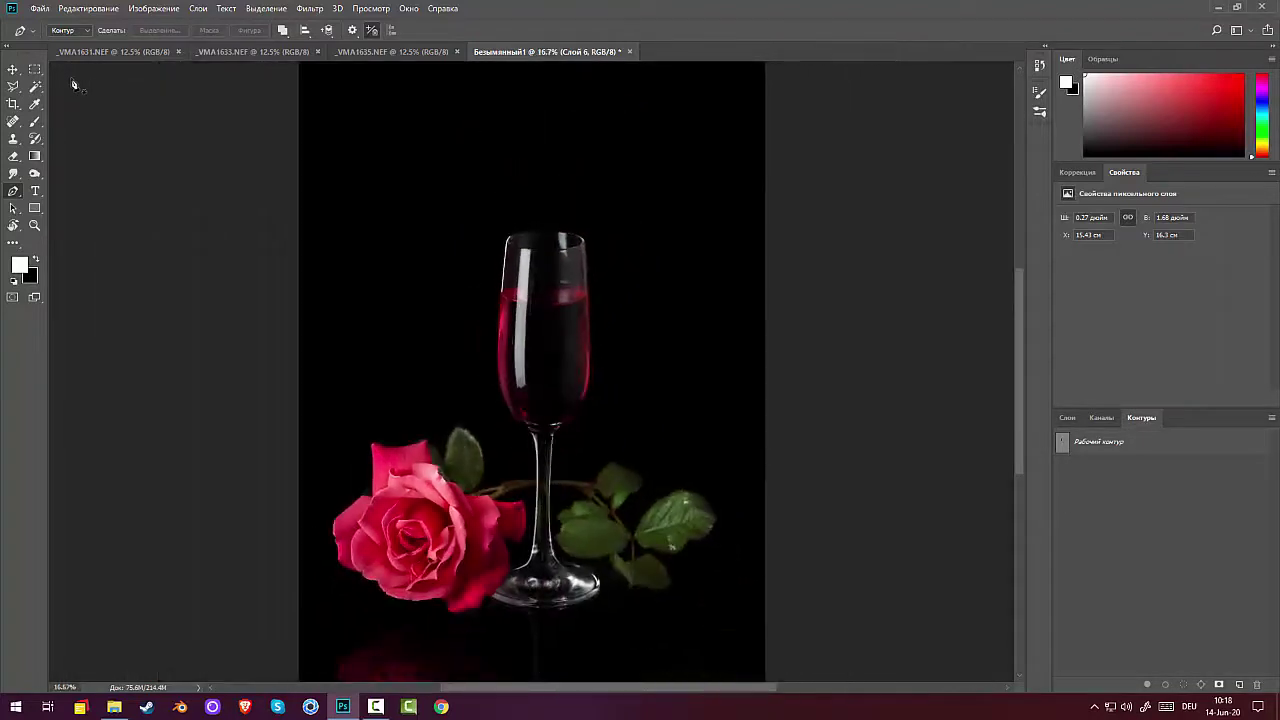
click(35, 123)
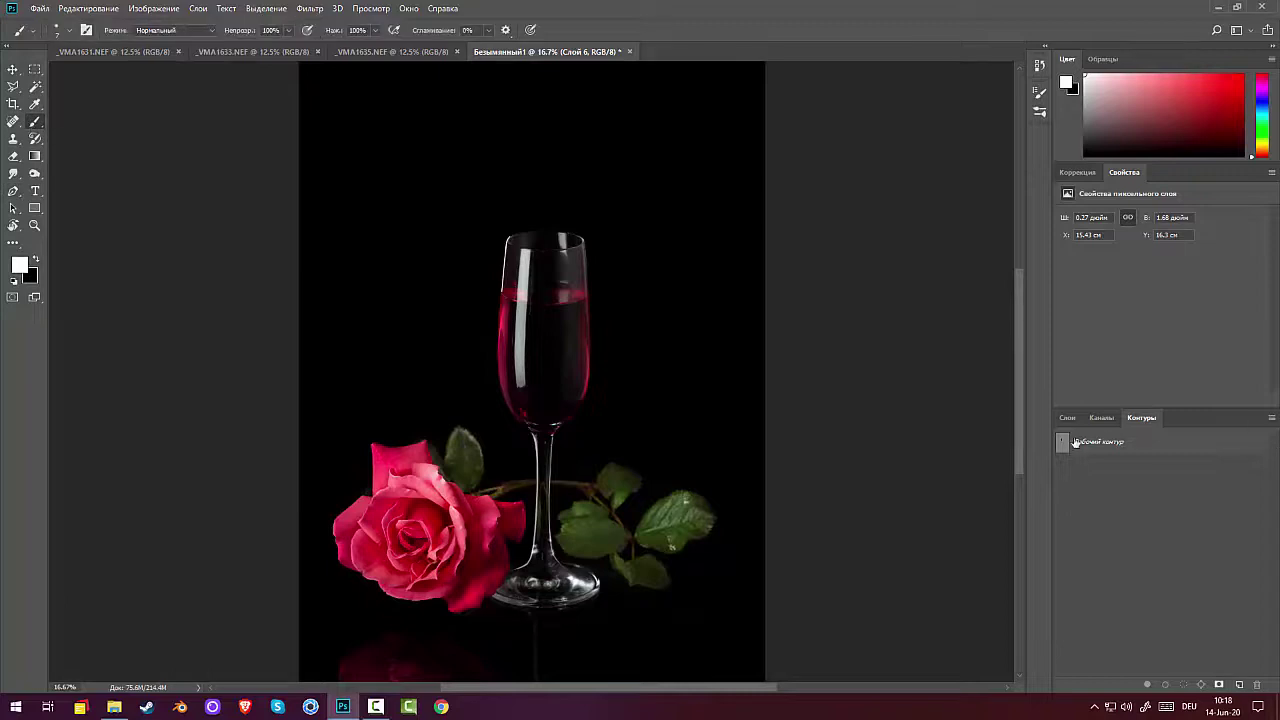
click(1070, 418)
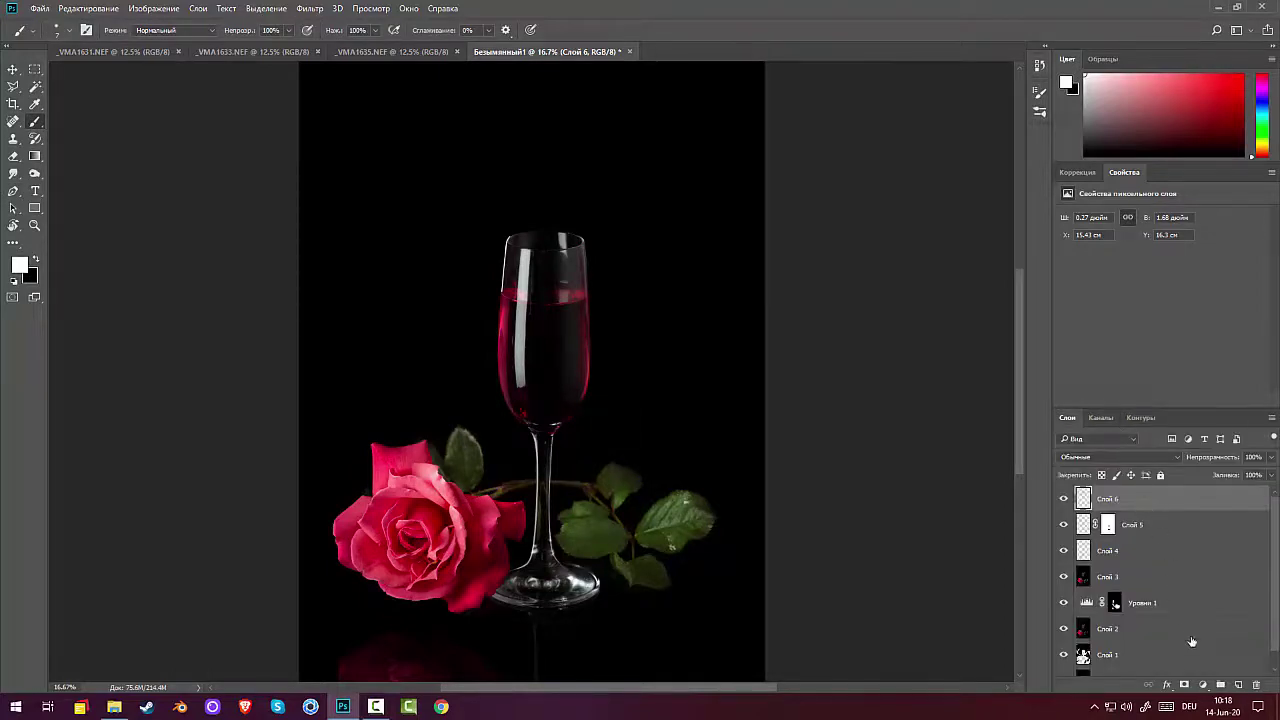
click(1184, 686)
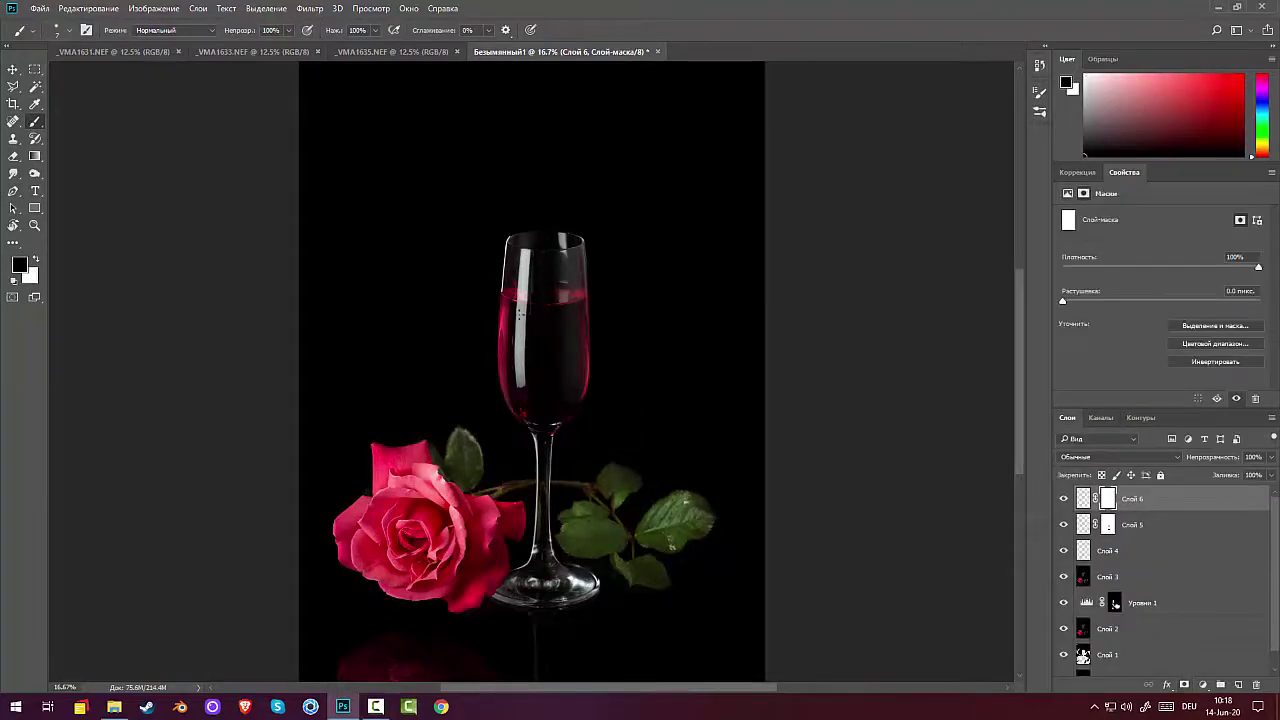
Paint black on the mask with a 199 px brush to fade the white line near the wine surface and the rim.
key(ctrl+plus)
key(ctrl+plus)
key(ctrl+plus)
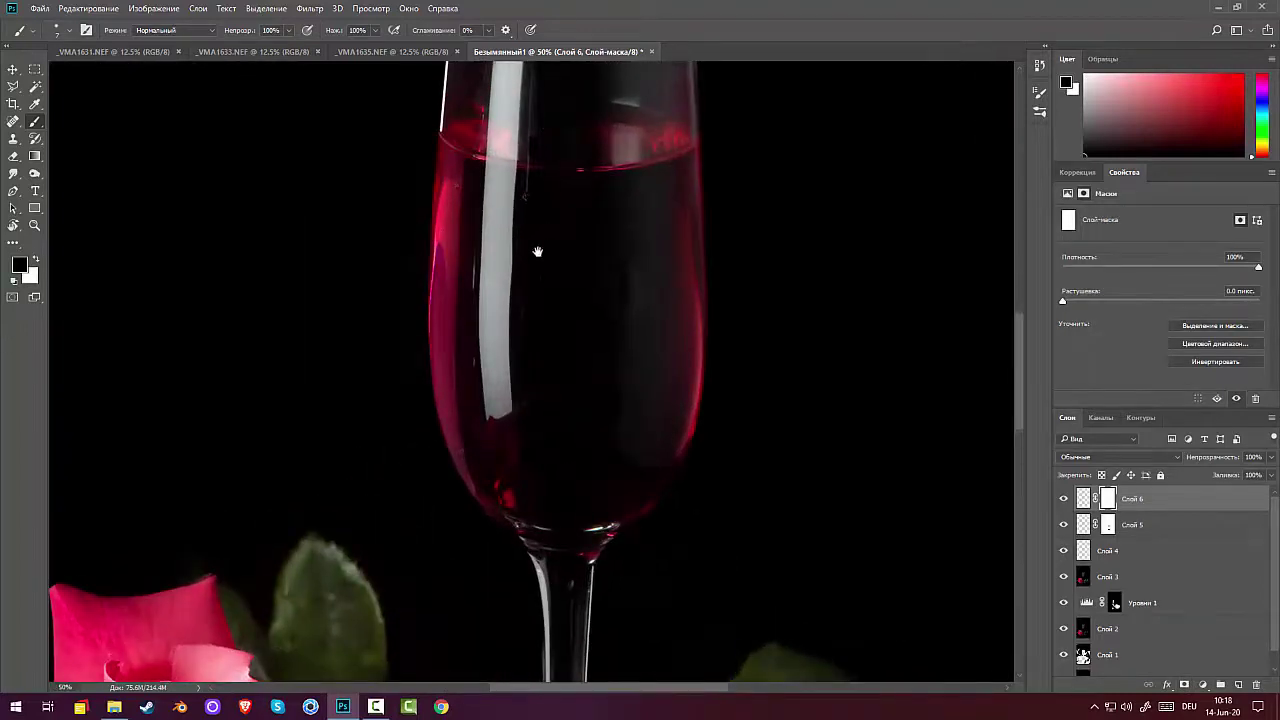
drag(537, 251, 451, 515)
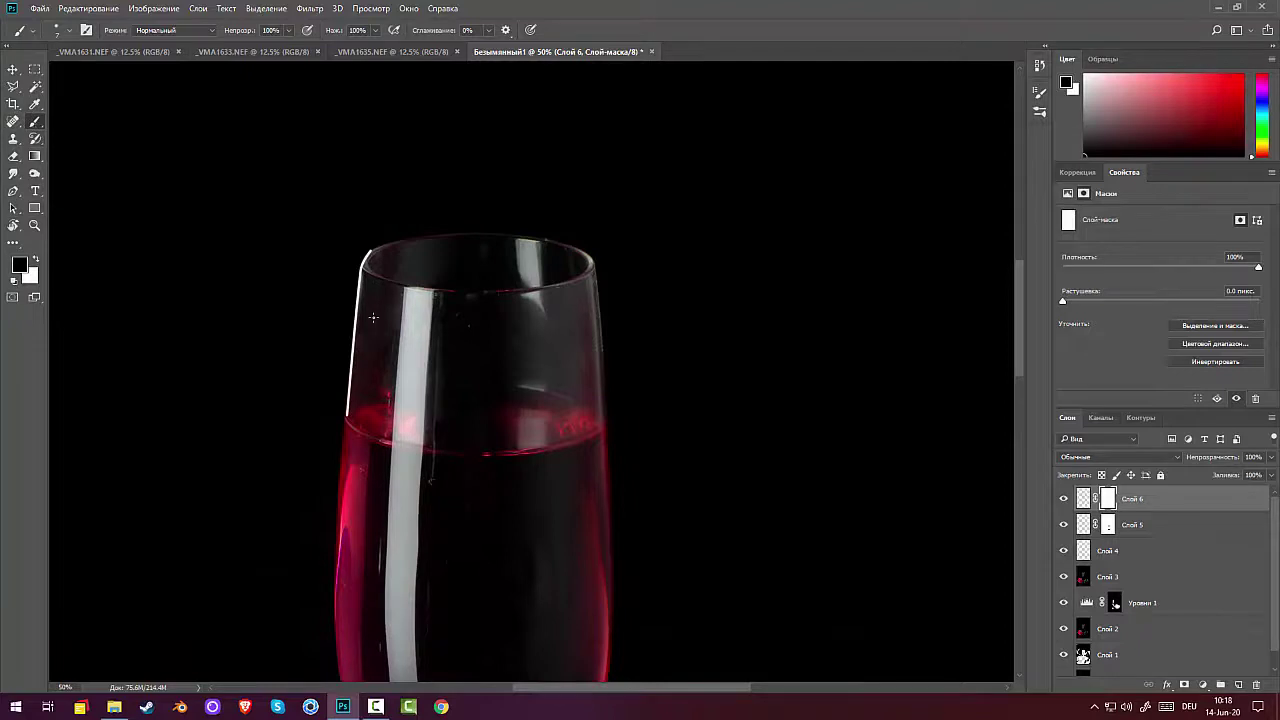
right_click(459, 307)
drag(534, 341, 593, 341)
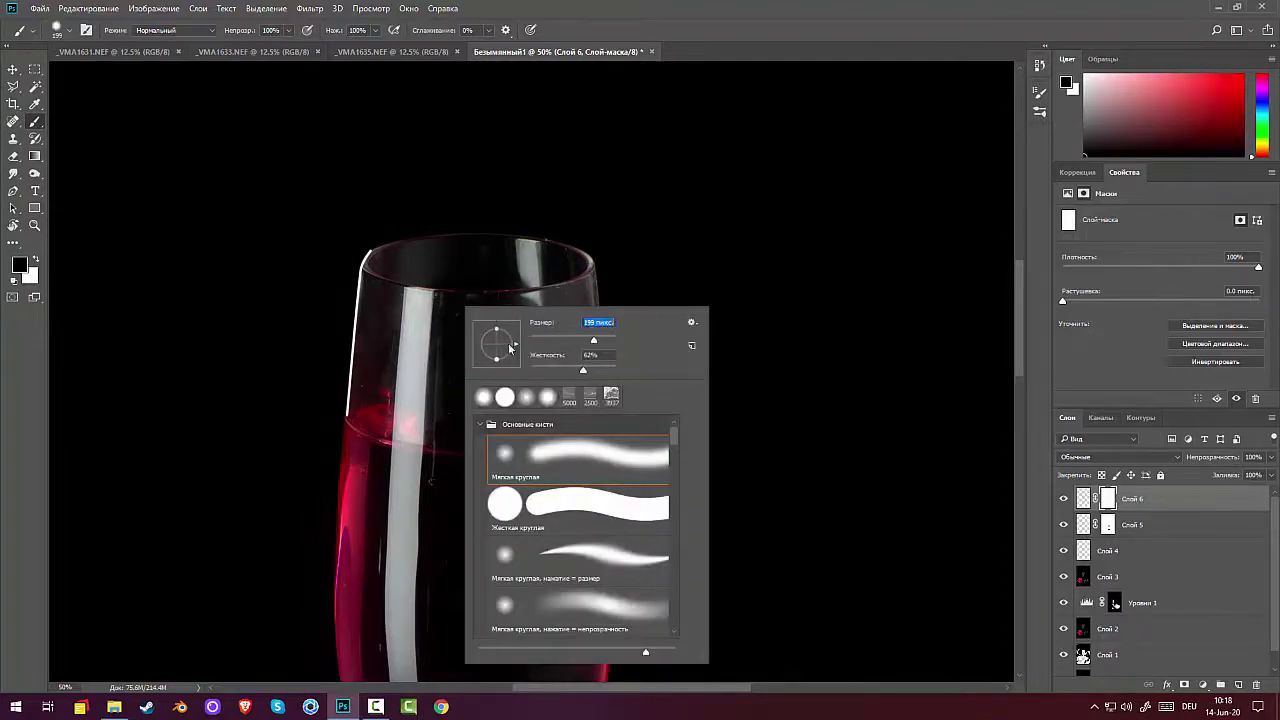
key(Return)
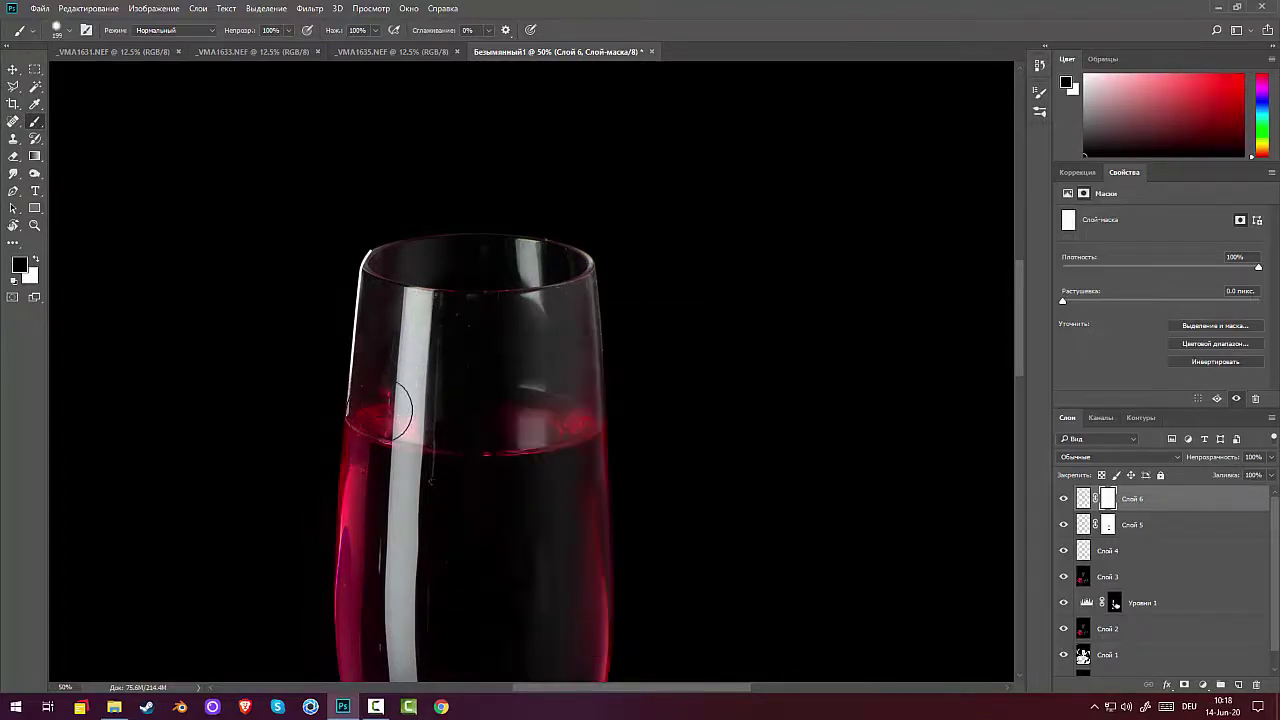
click(400, 420)
mouse_move(363, 429)
mouse_down()
mouse_move(388, 390)
mouse_move(378, 433)
mouse_up()
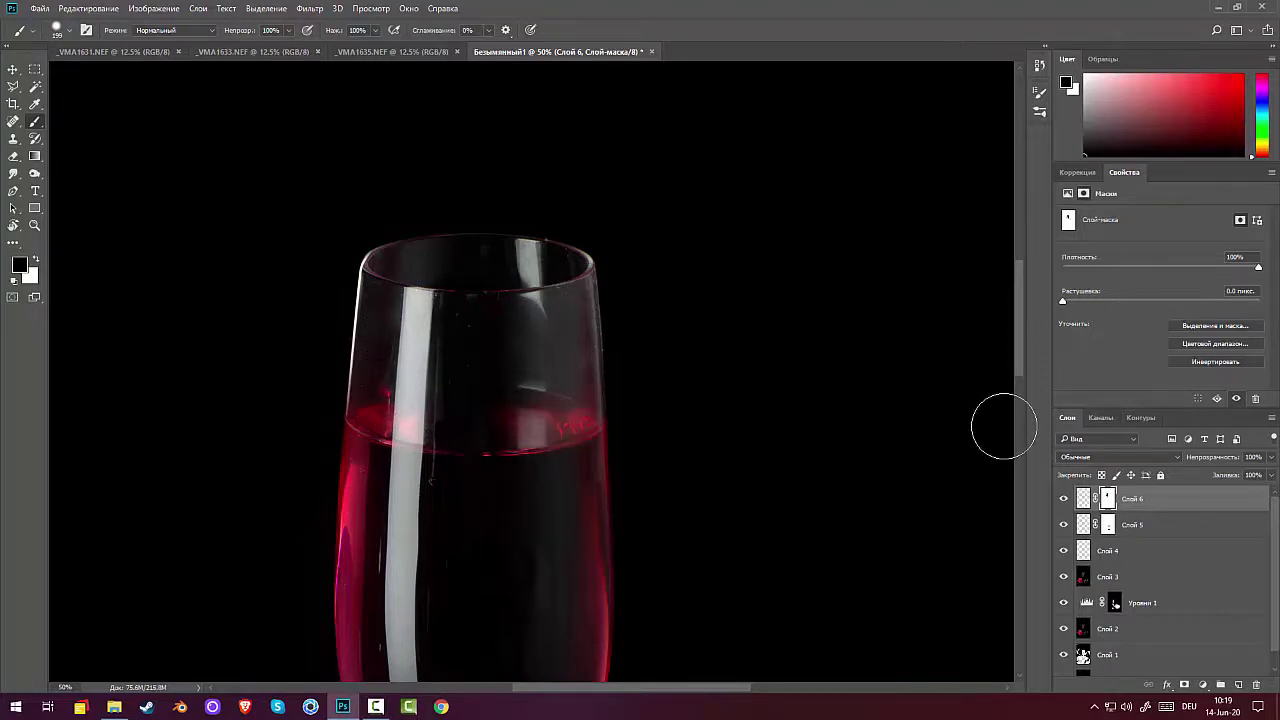
Lower the opacity of the left-edge highlight layer to 62%.
scroll(1004, 426, down, 4)
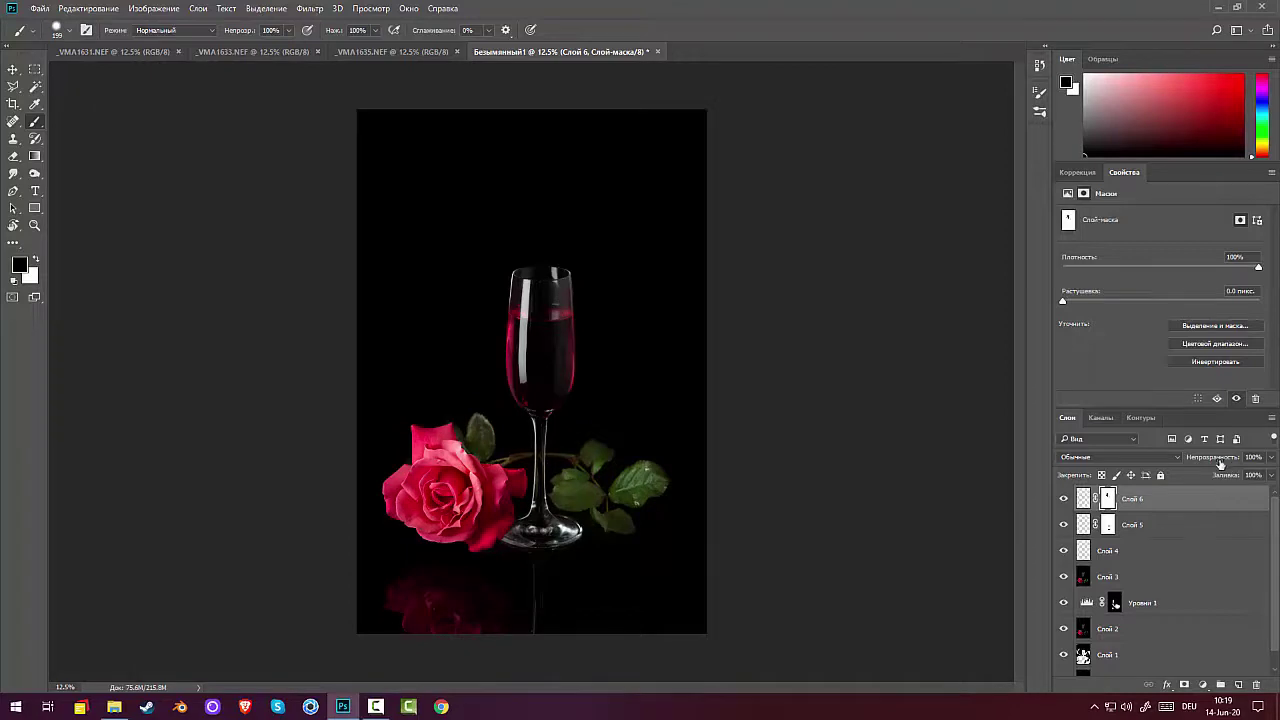
drag(1220, 462, 1202, 466)
Examine the overall balance of the glass, rose and edge highlights at reduced image sizes.
key(ctrl+minus)
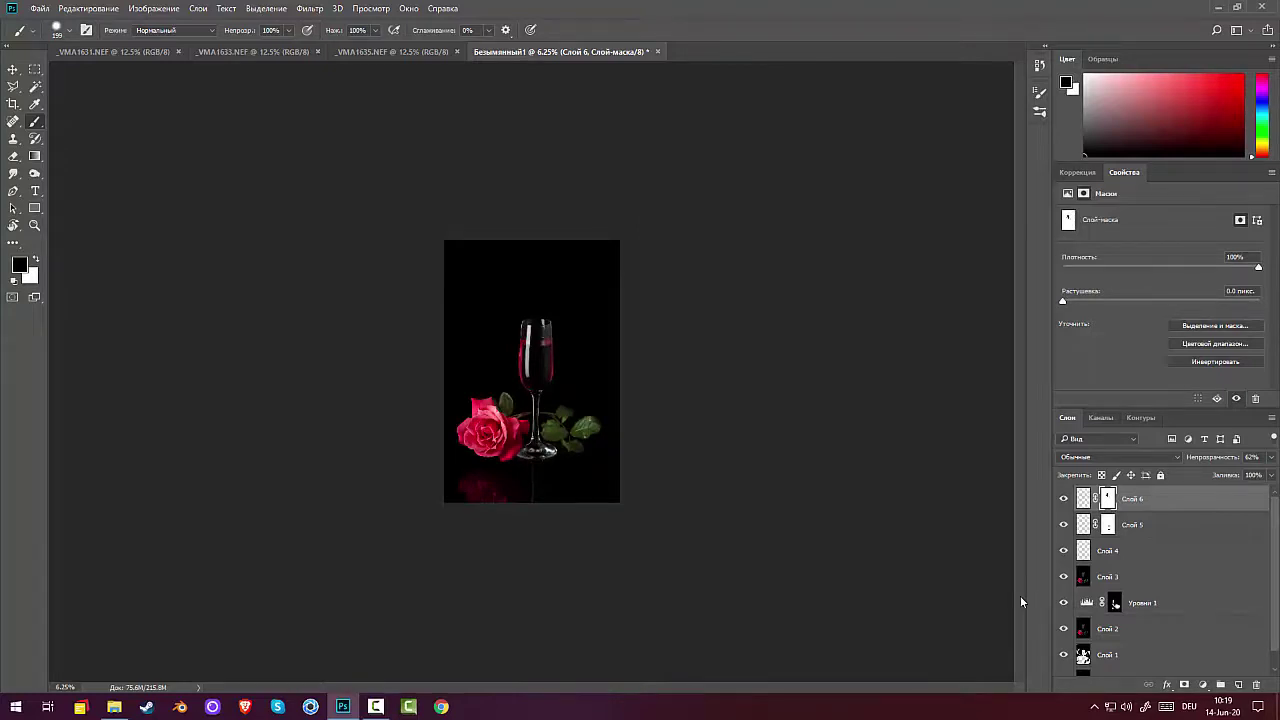
key(ctrl+plus)
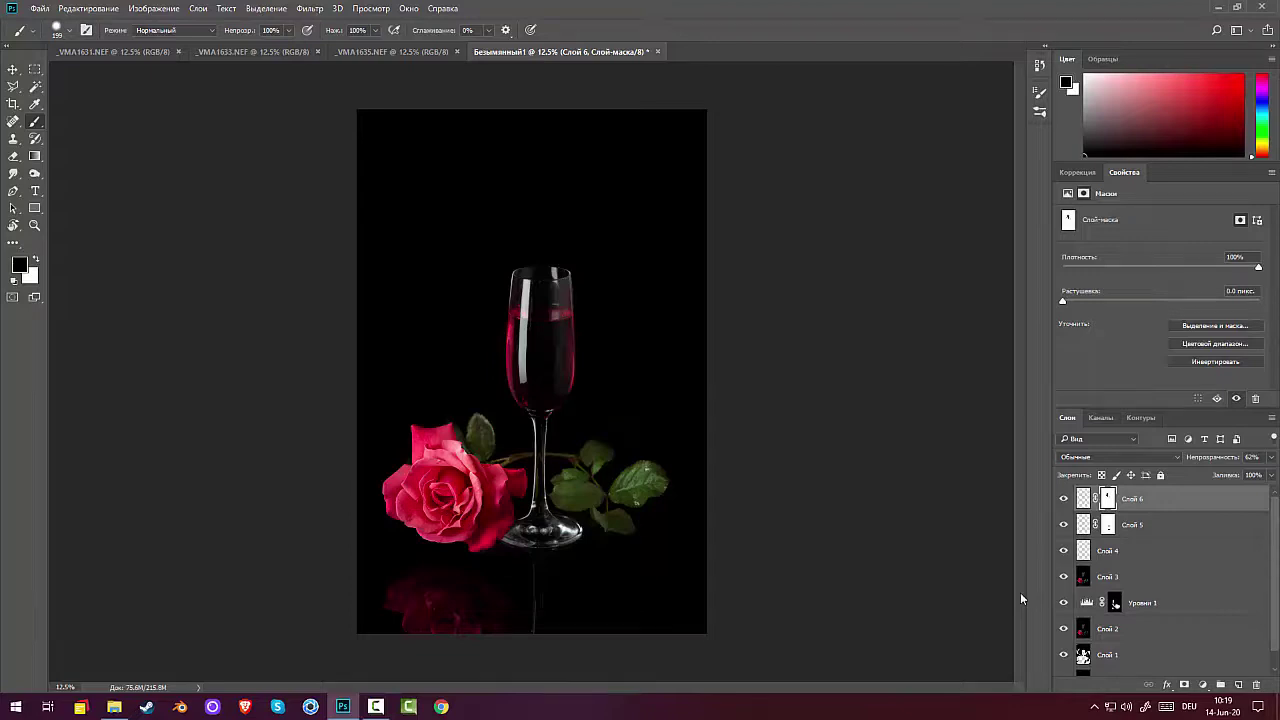
key(ctrl+minus)
key(ctrl+minus)
key(ctrl+minus)
key(ctrl+plus)
key(ctrl+plus)
key(ctrl+plus)
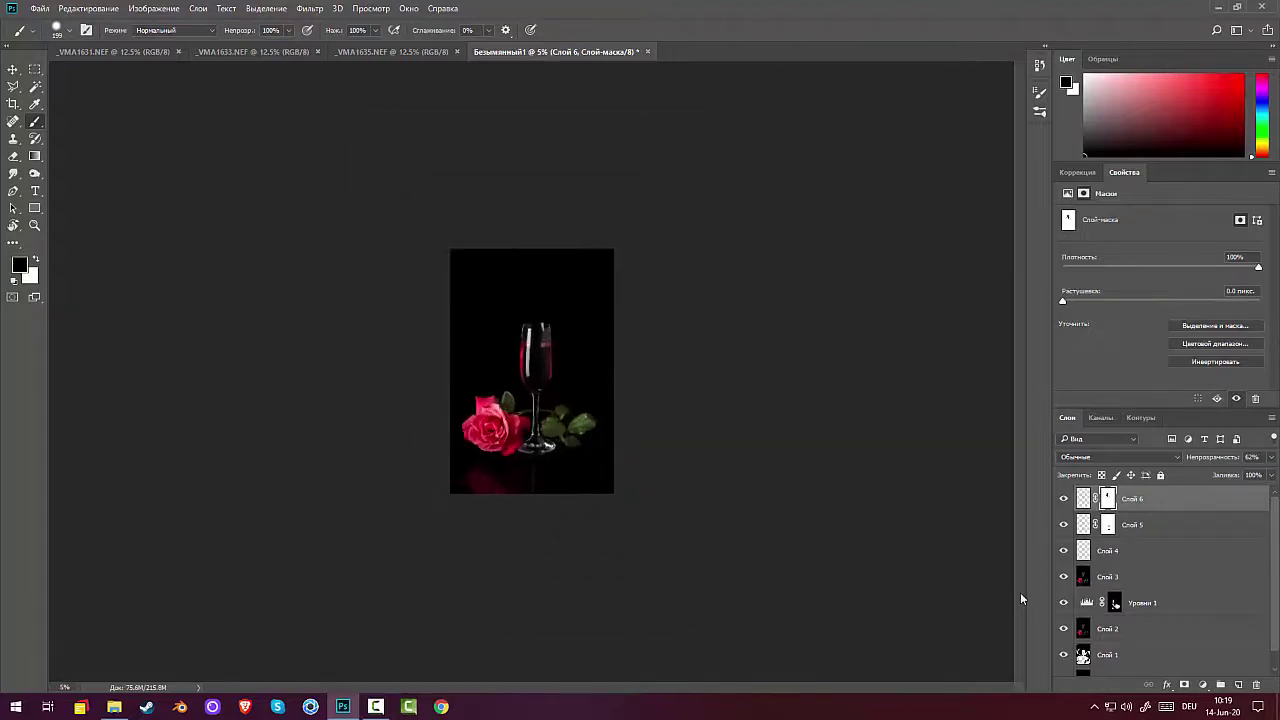
key(ctrl+minus)
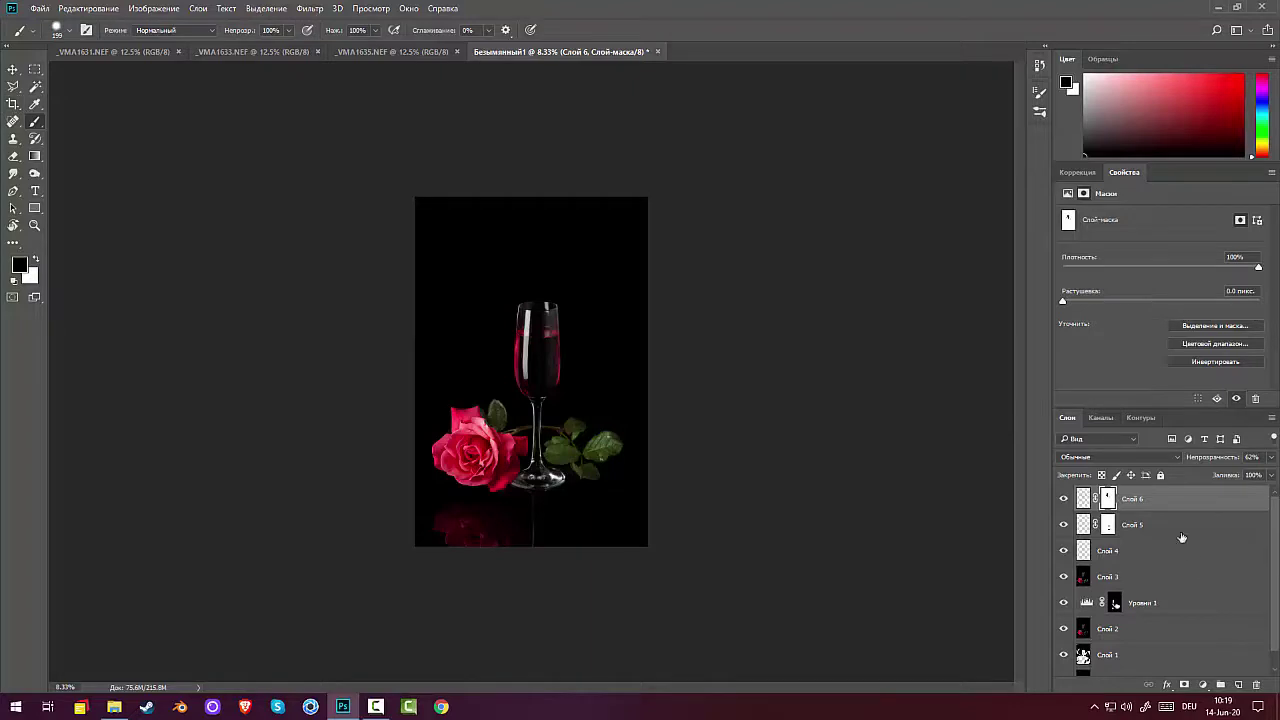
Stamp all visible layers into a new merged layer at the top of the stack.
click(1169, 497)
key(ctrl+shift+alt+e)
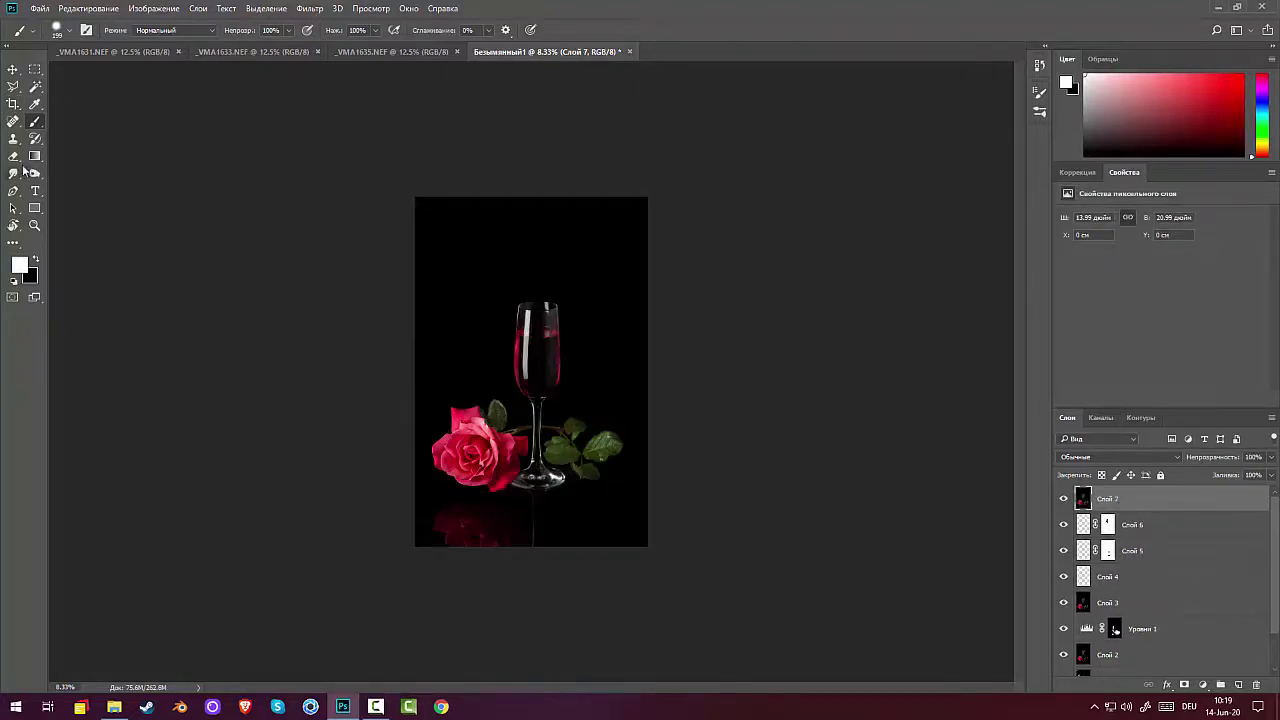
Crop the image tighter around the rose and glass, trimming mainly the left and right sides of the black background.
click(13, 104)
drag(647, 380, 639, 372)
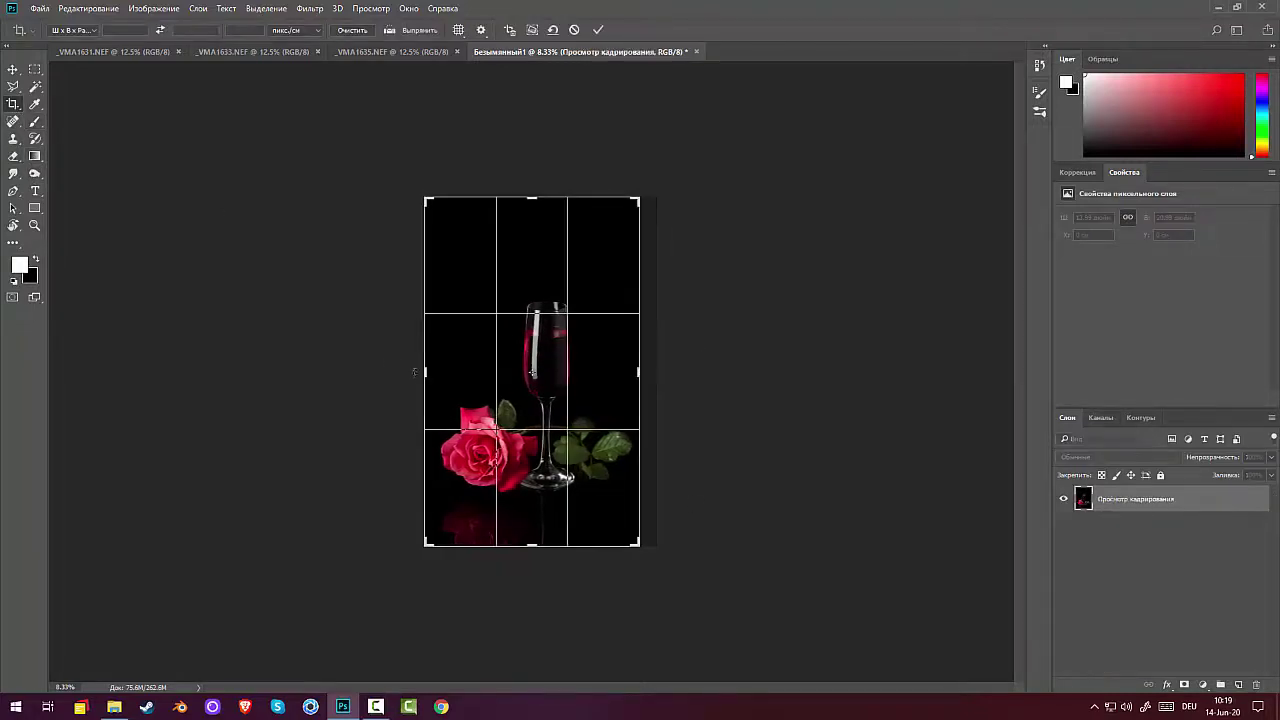
drag(420, 372, 427, 372)
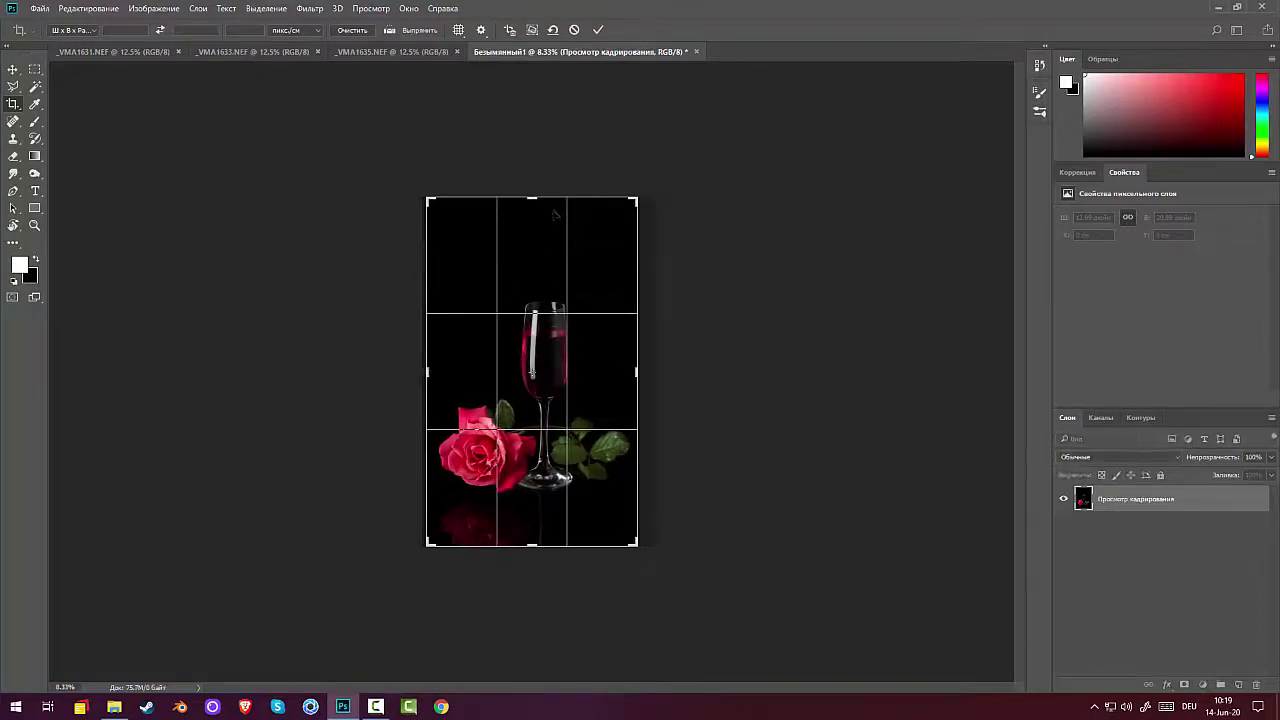
key(Return)
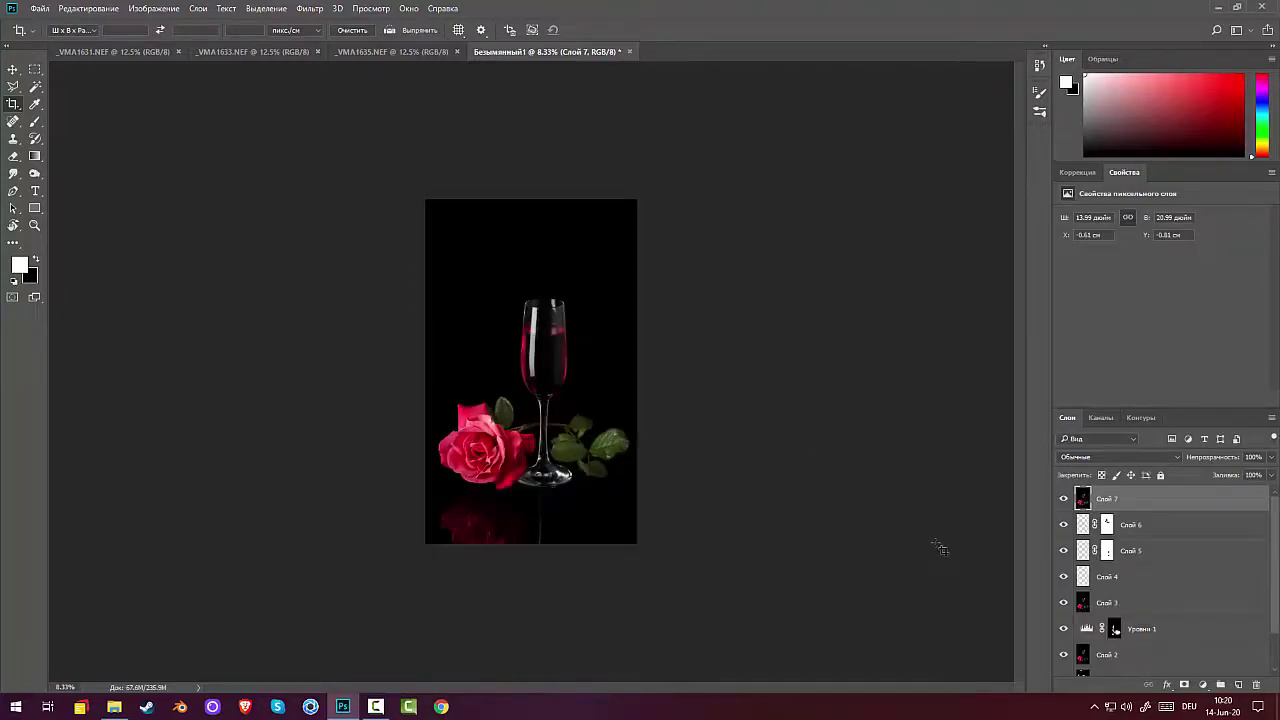
key(ctrl+plus)
key(ctrl+plus)
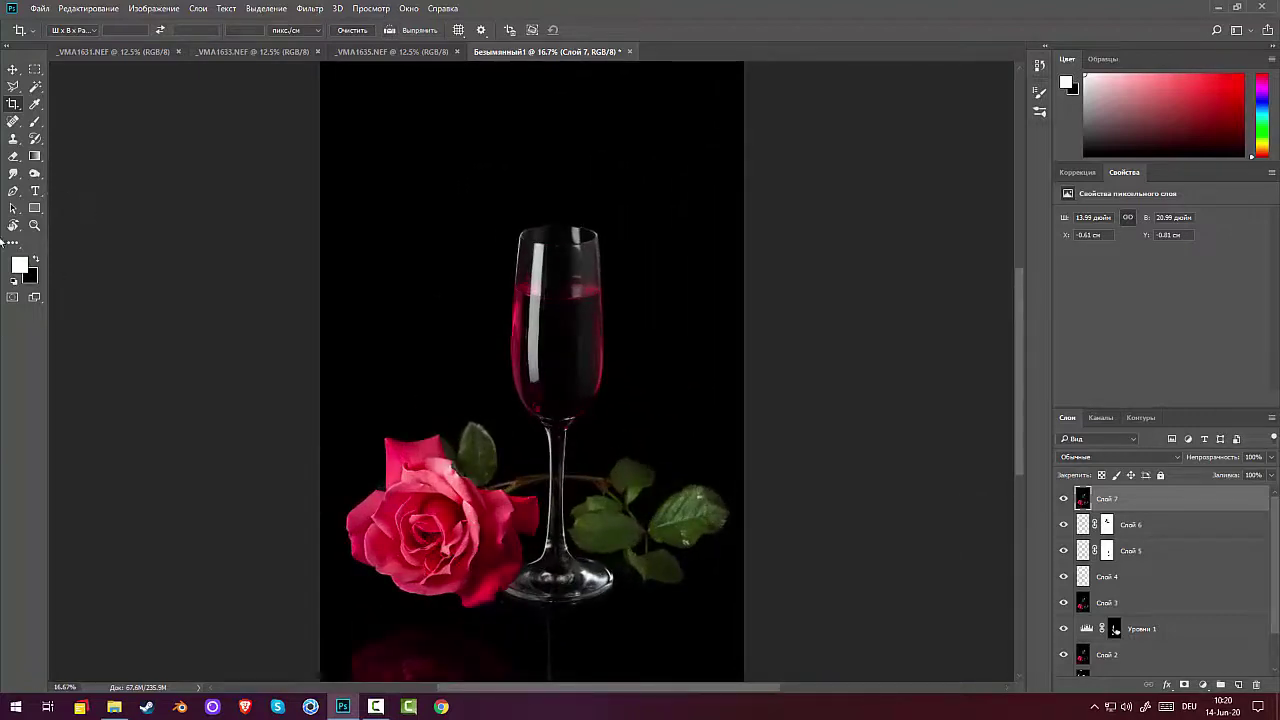
Draw a curved path along the lower front rim of the glass's base with the Pen tool.
click(13, 190)
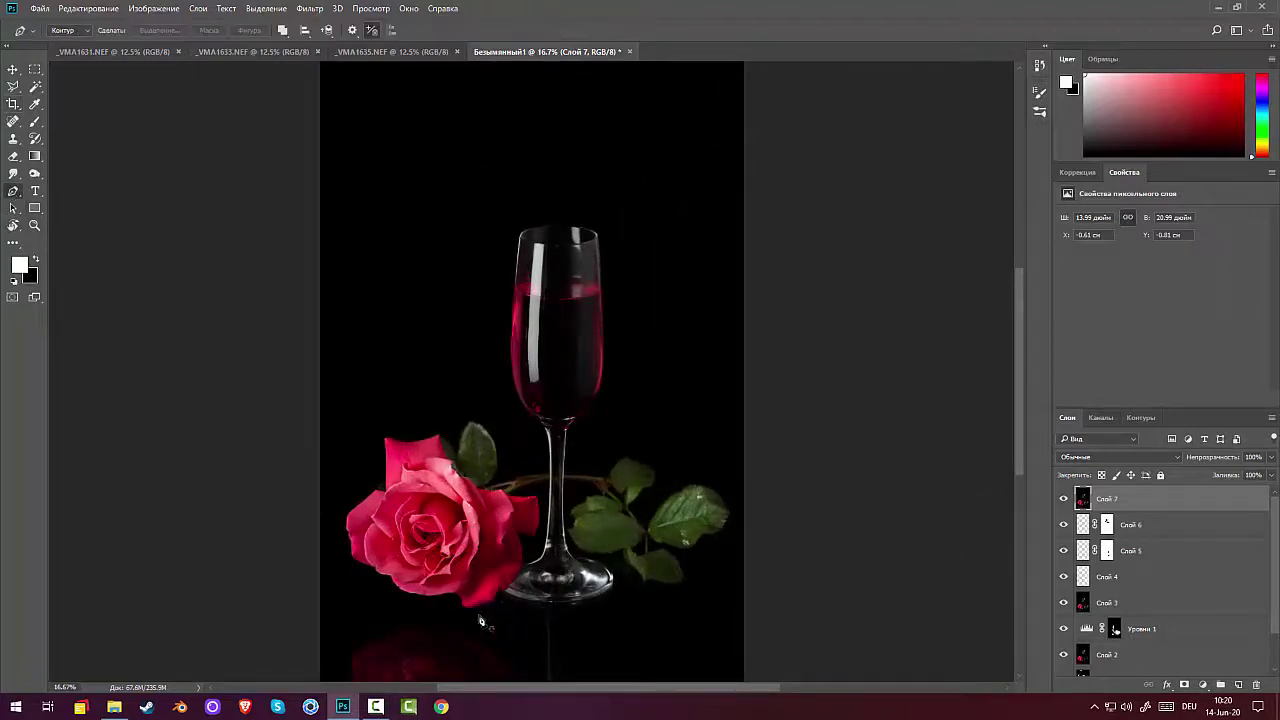
click(506, 594)
drag(561, 604, 581, 602)
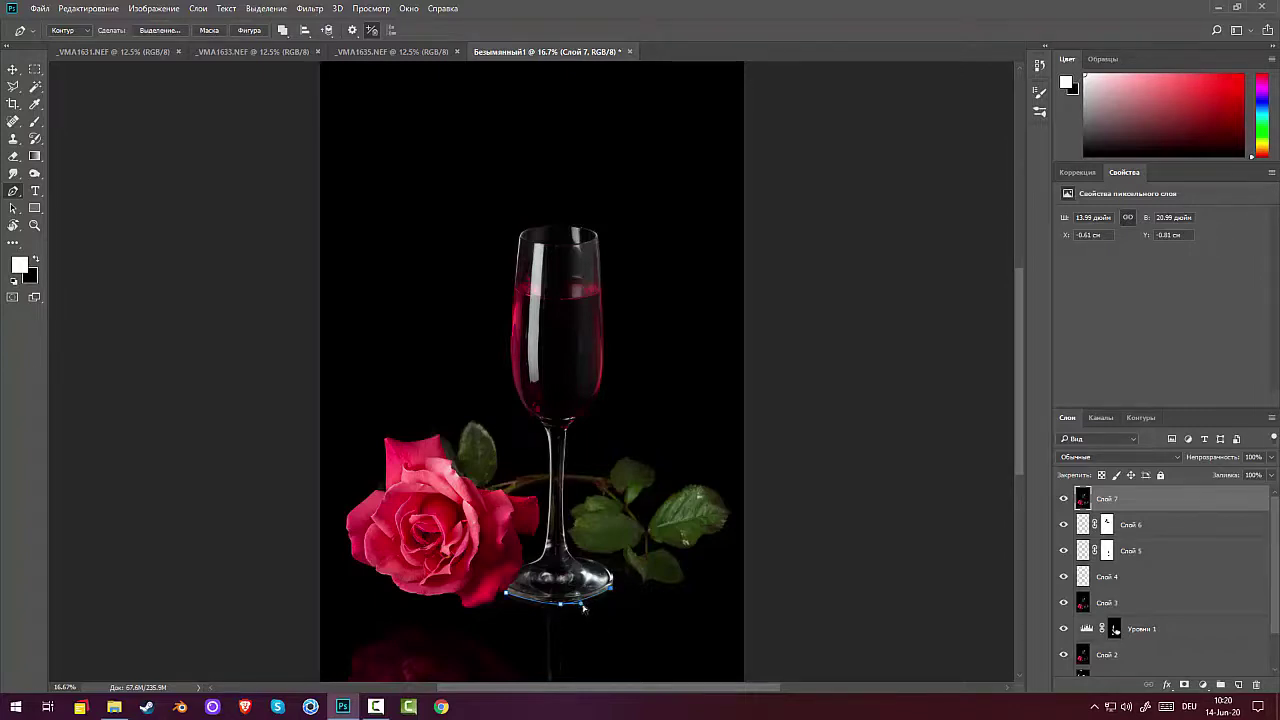
drag(585, 604, 602, 602)
right_click(665, 617)
Set the brush size to 7 px for stroking the path.
click(35, 104)
click(35, 122)
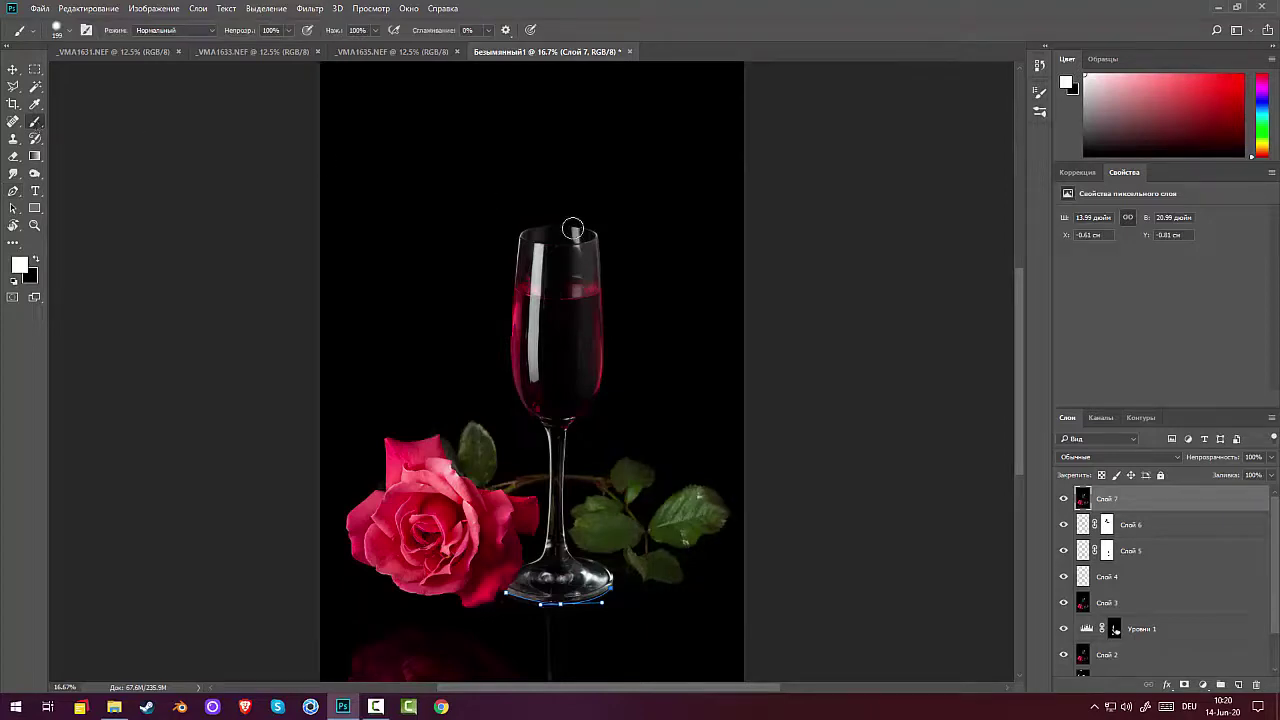
right_click(575, 228)
drag(708, 261, 648, 264)
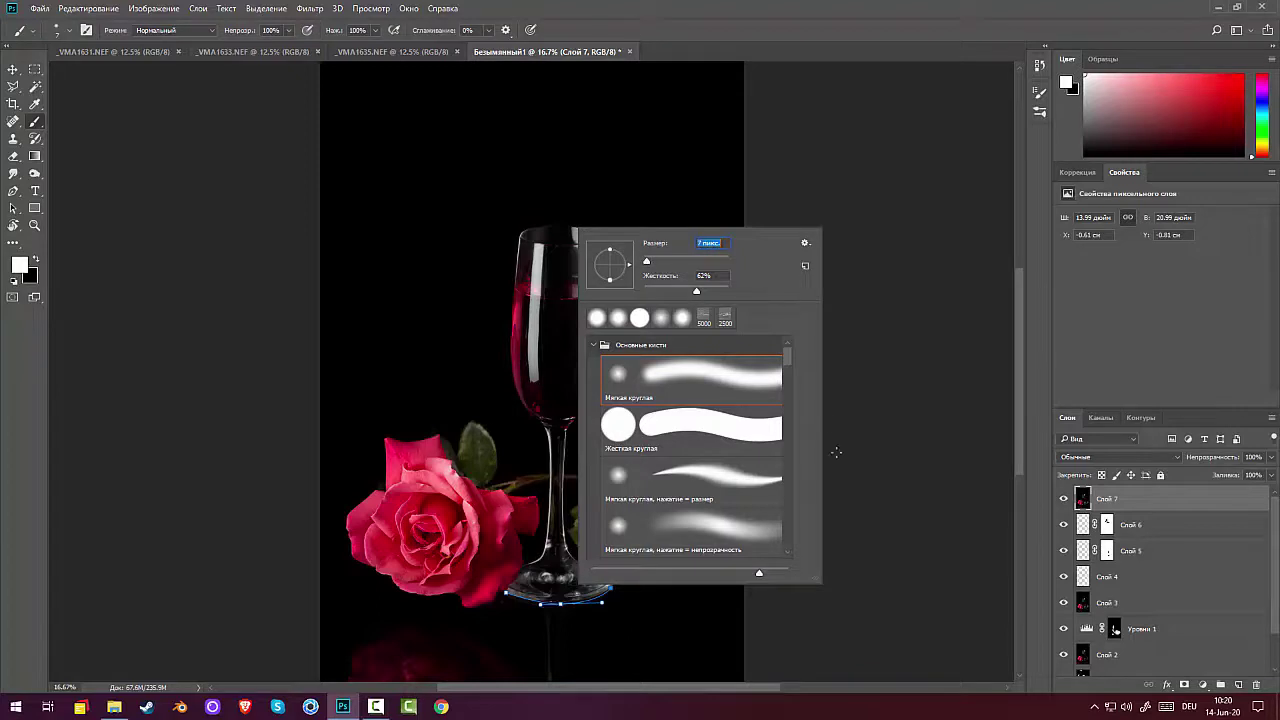
click(35, 157)
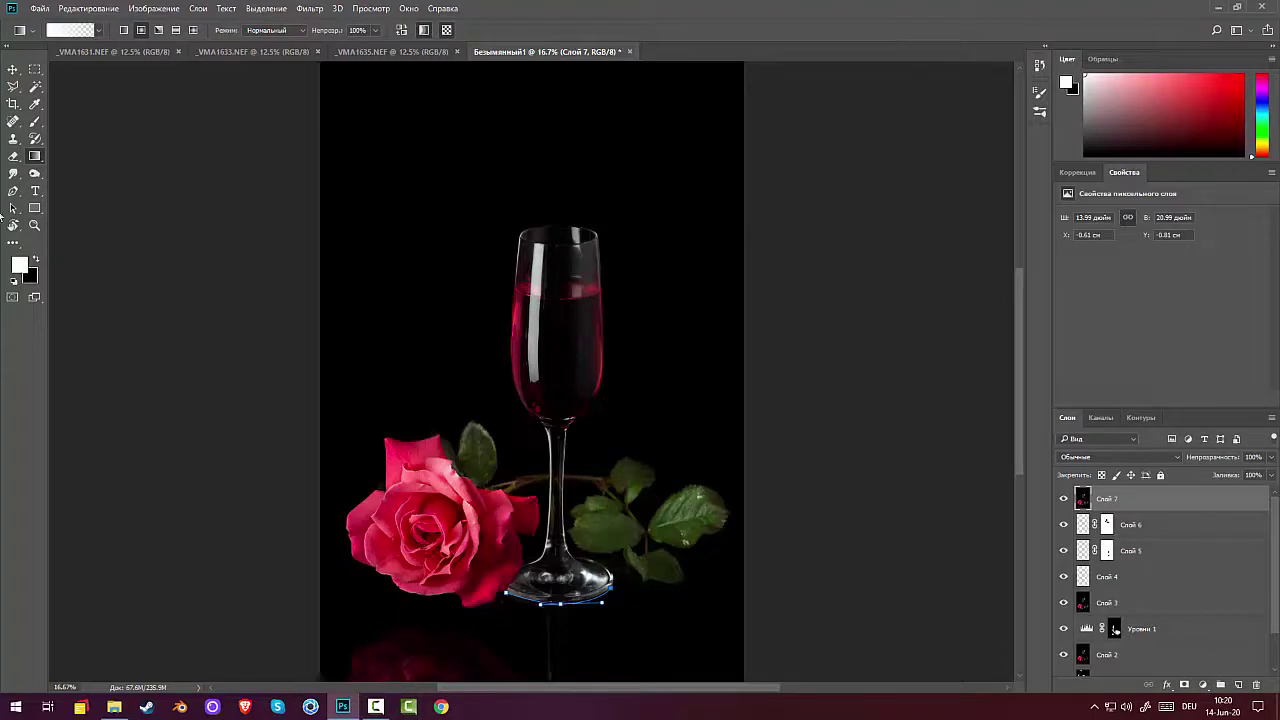
Stroke the base path in white on a new layer using the brush with simulated pressure, and deselect the path.
click(13, 192)
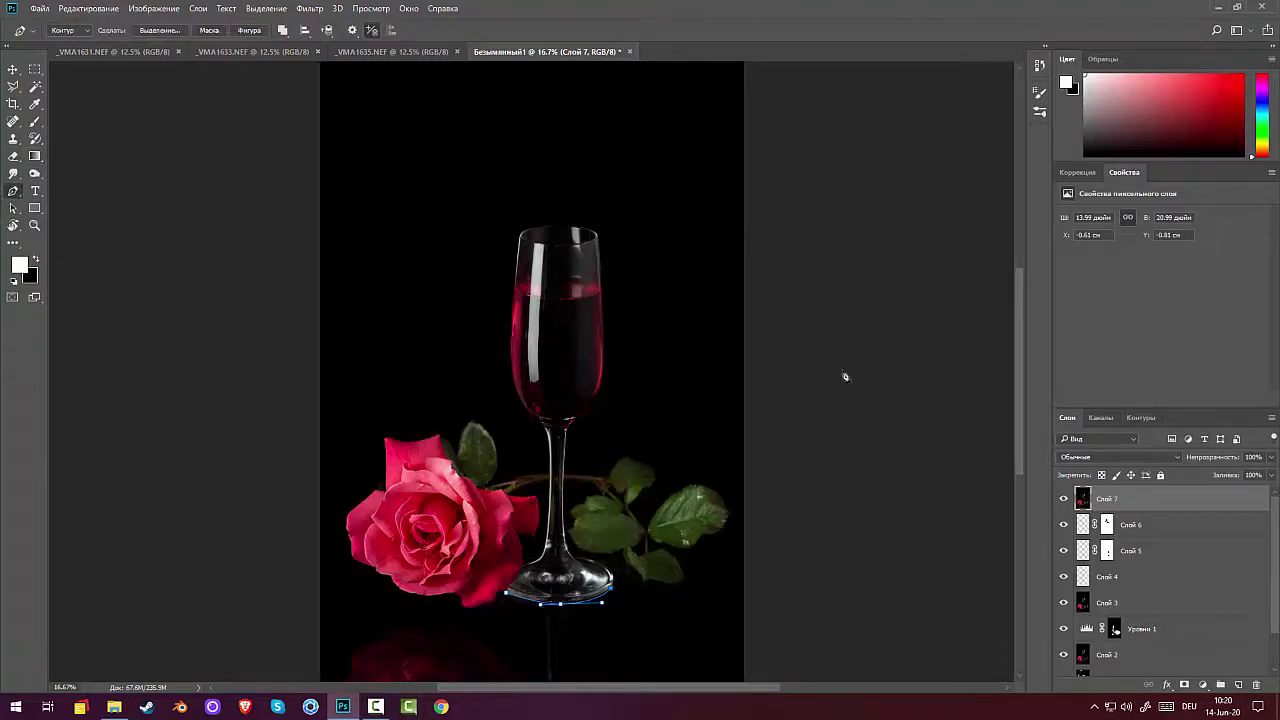
click(1240, 688)
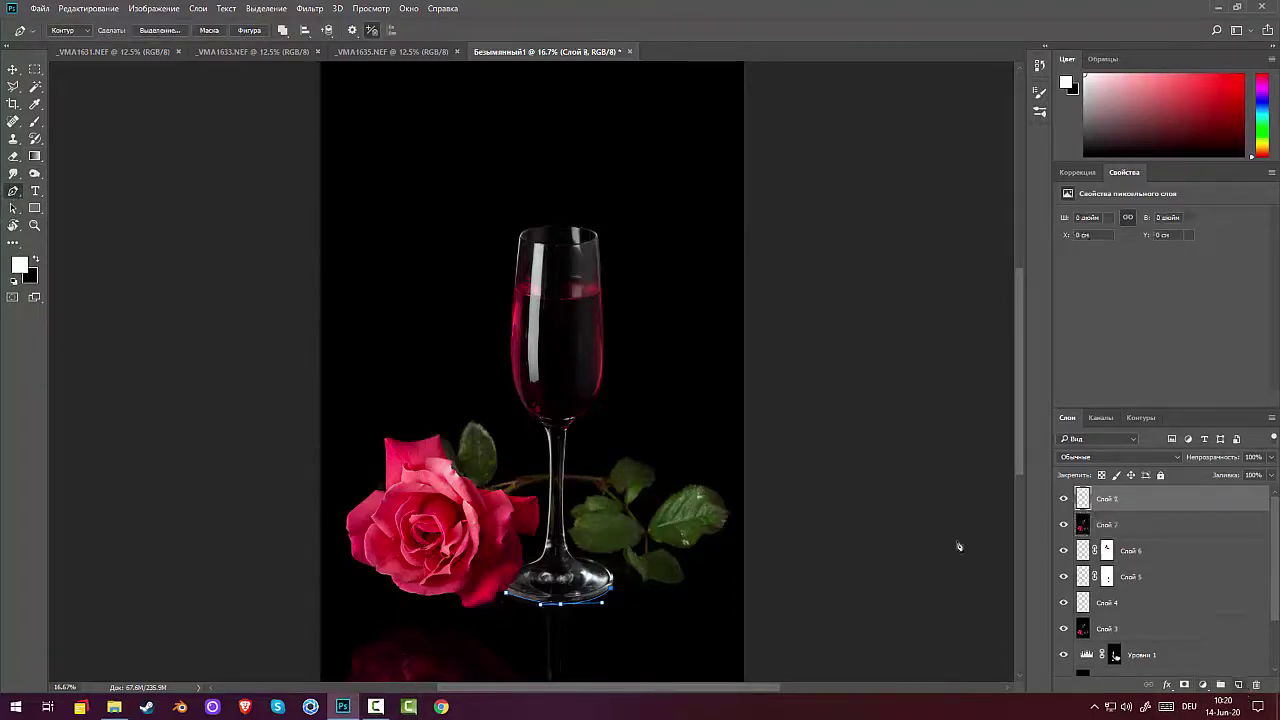
right_click(704, 233)
click(780, 338)
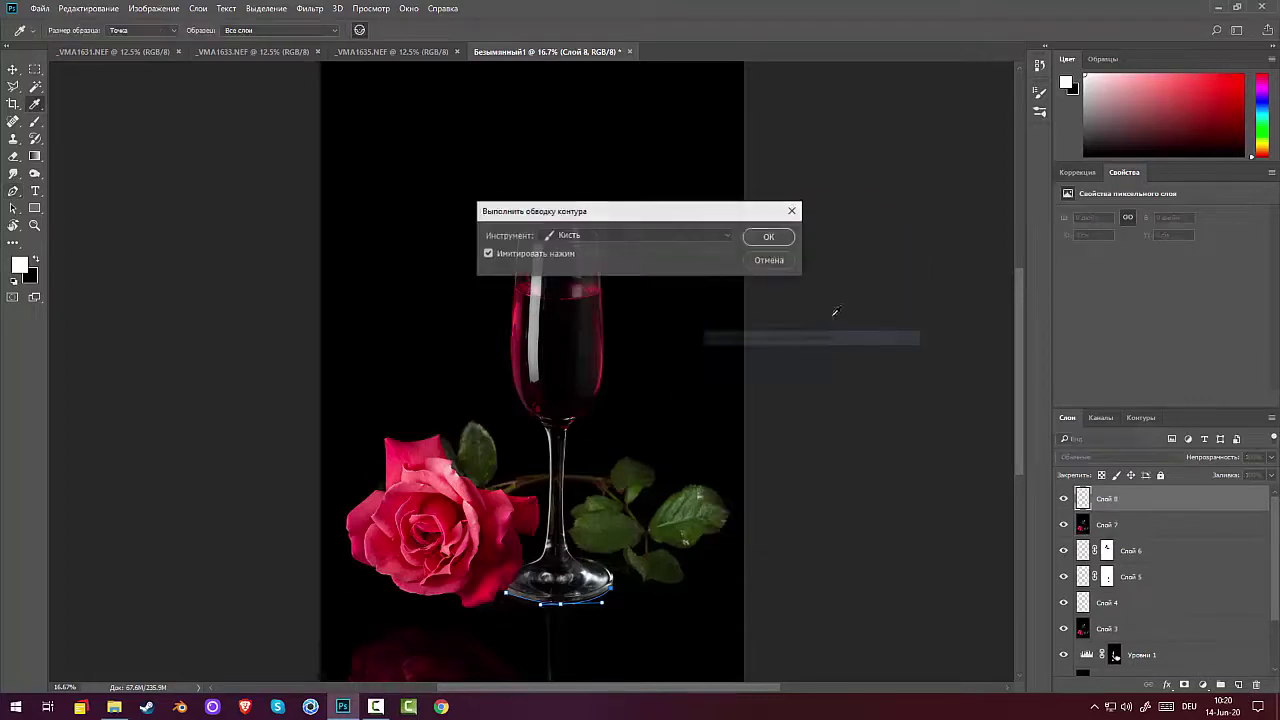
click(767, 238)
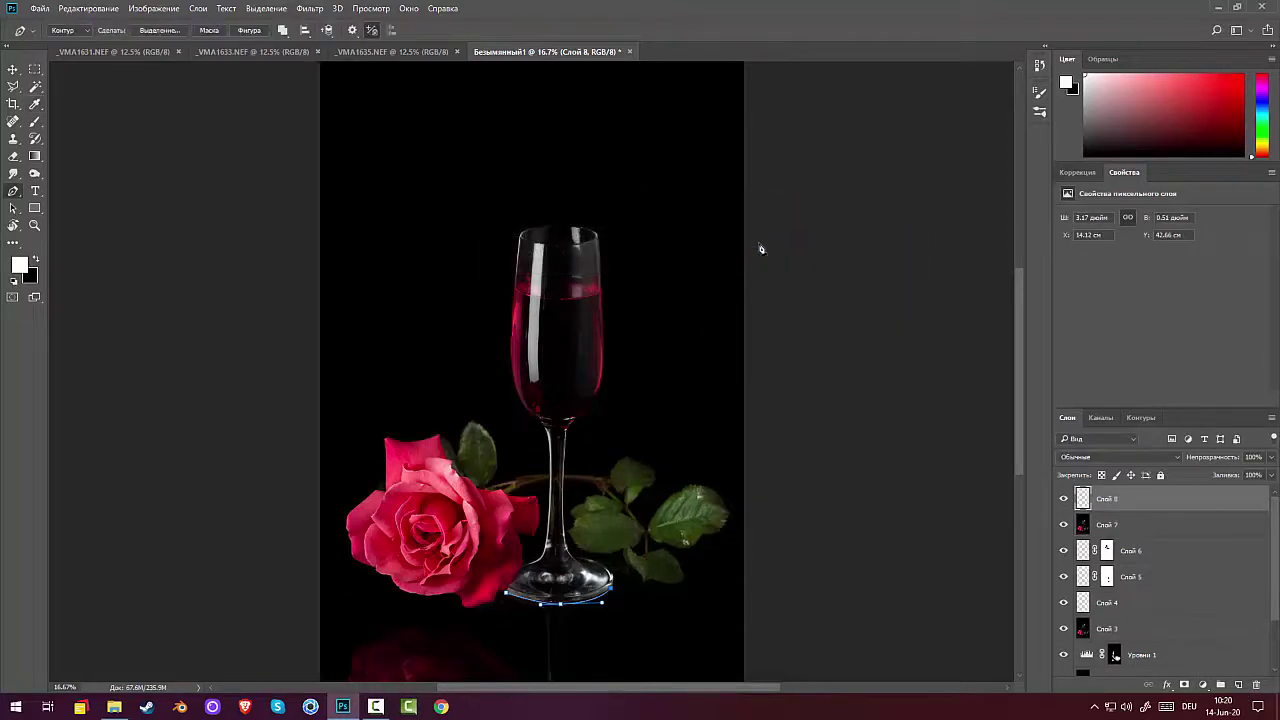
click(1141, 417)
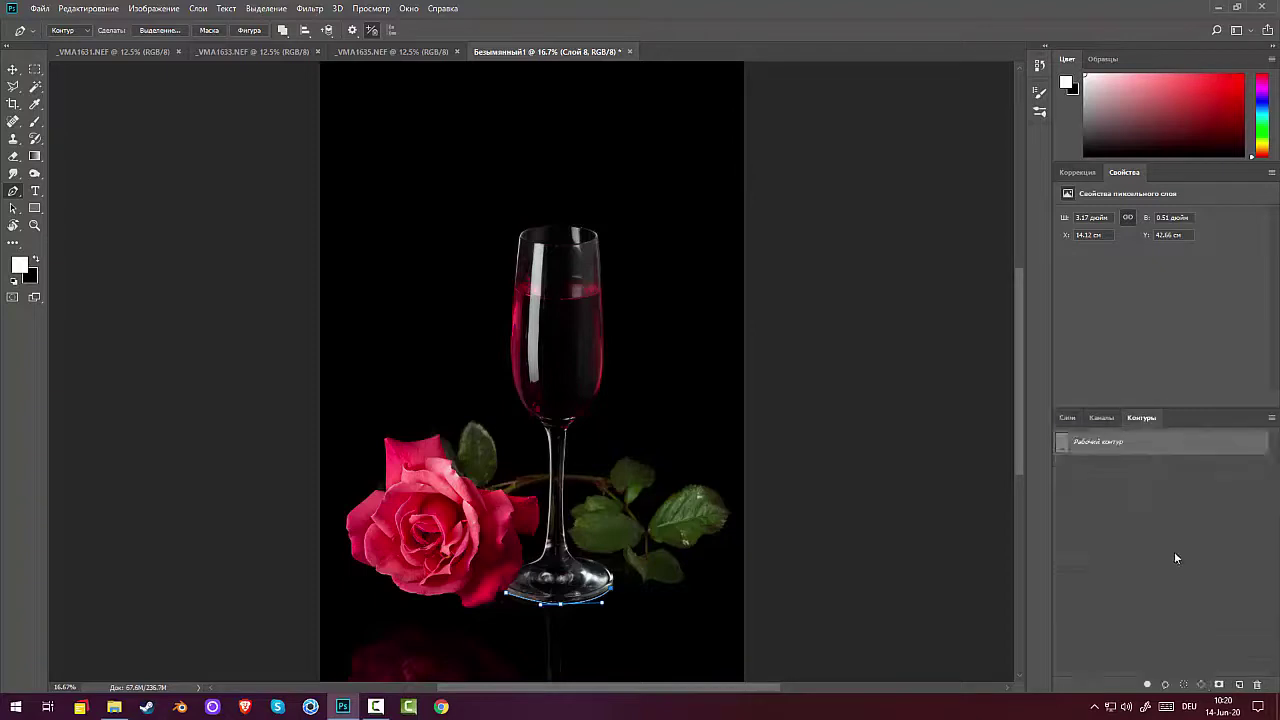
click(1174, 553)
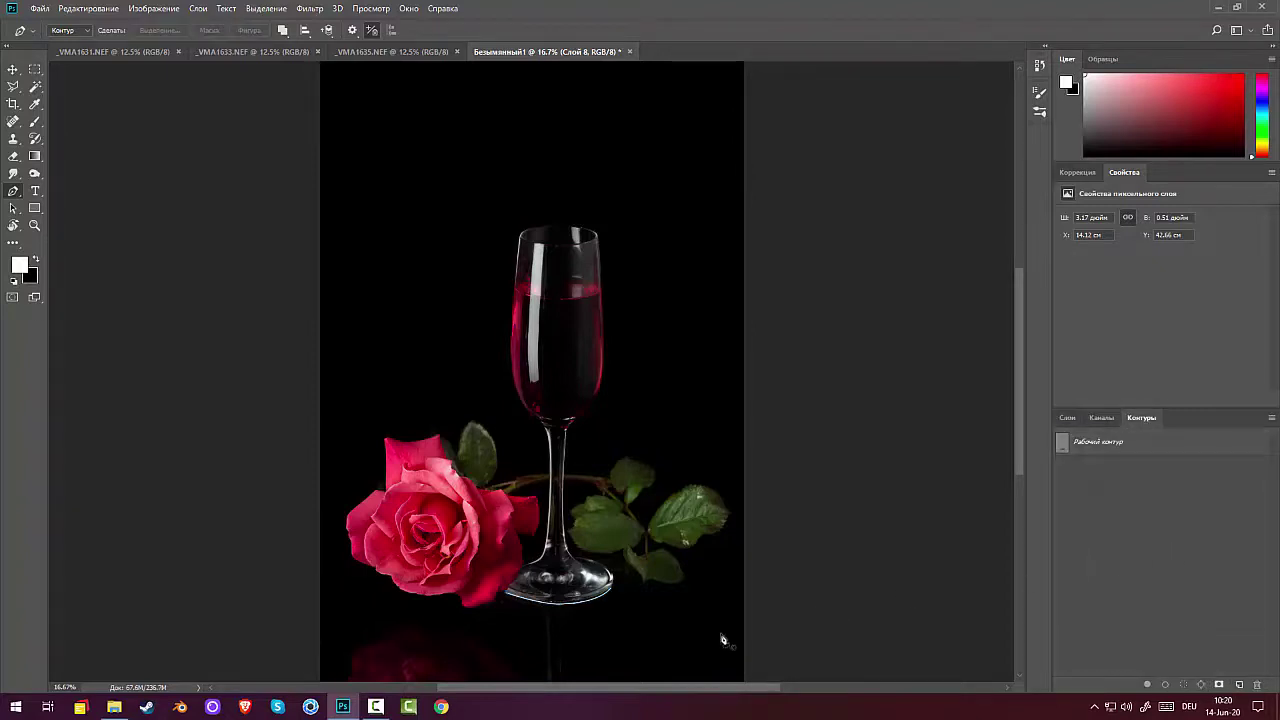
Squash the base highlight vertically to 81.82% with Free Transform to fit the rim of the glass's base.
key(ctrl+plus)
drag(563, 555, 486, 274)
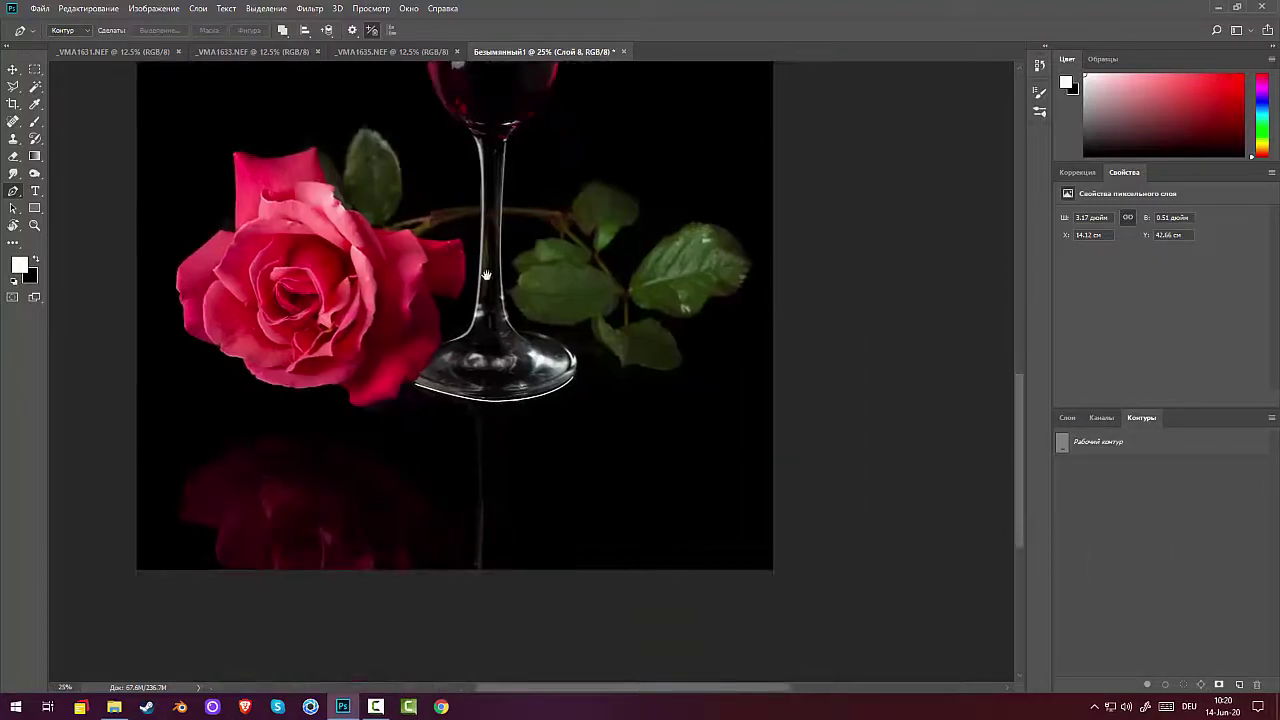
key(ctrl+t)
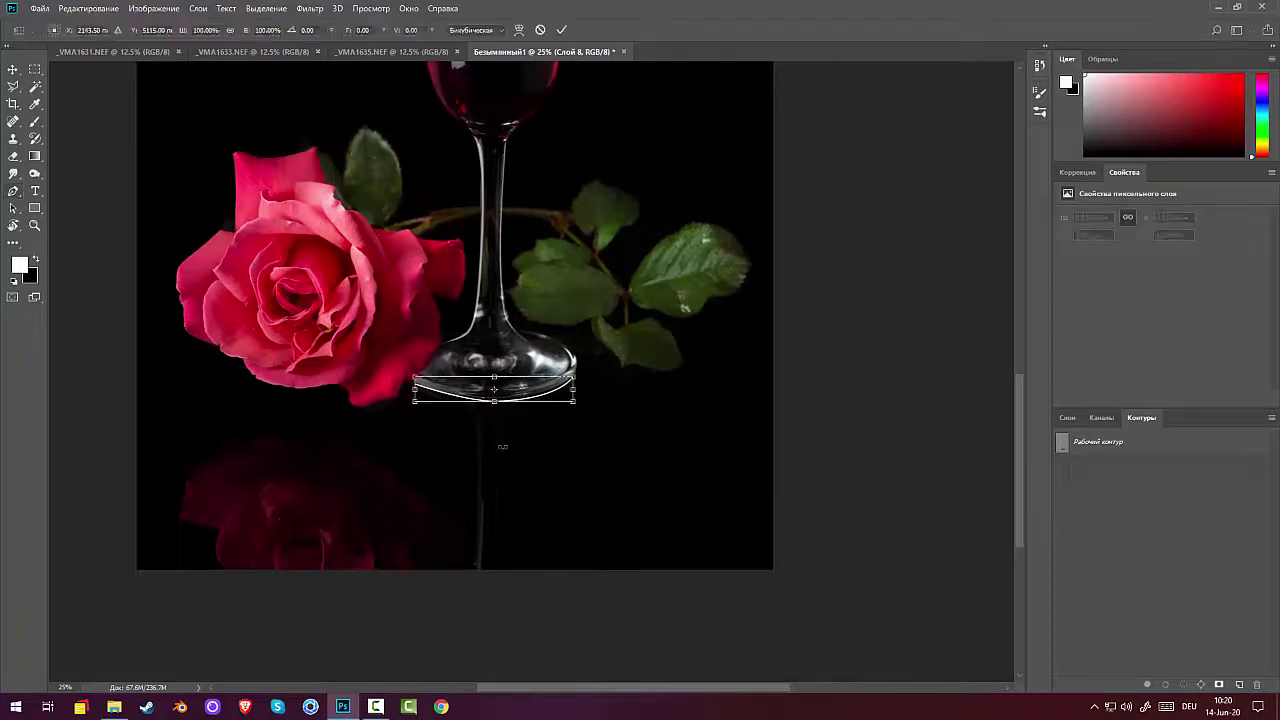
drag(494, 401, 494, 396)
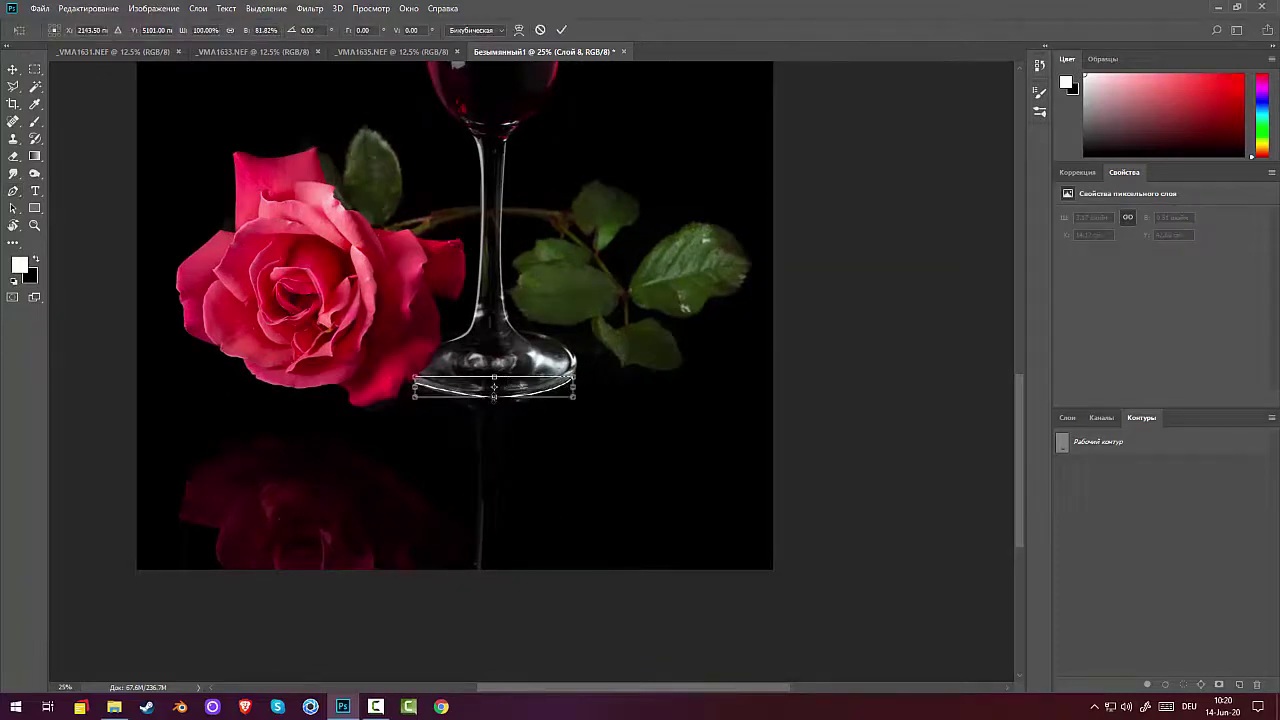
key(Return)
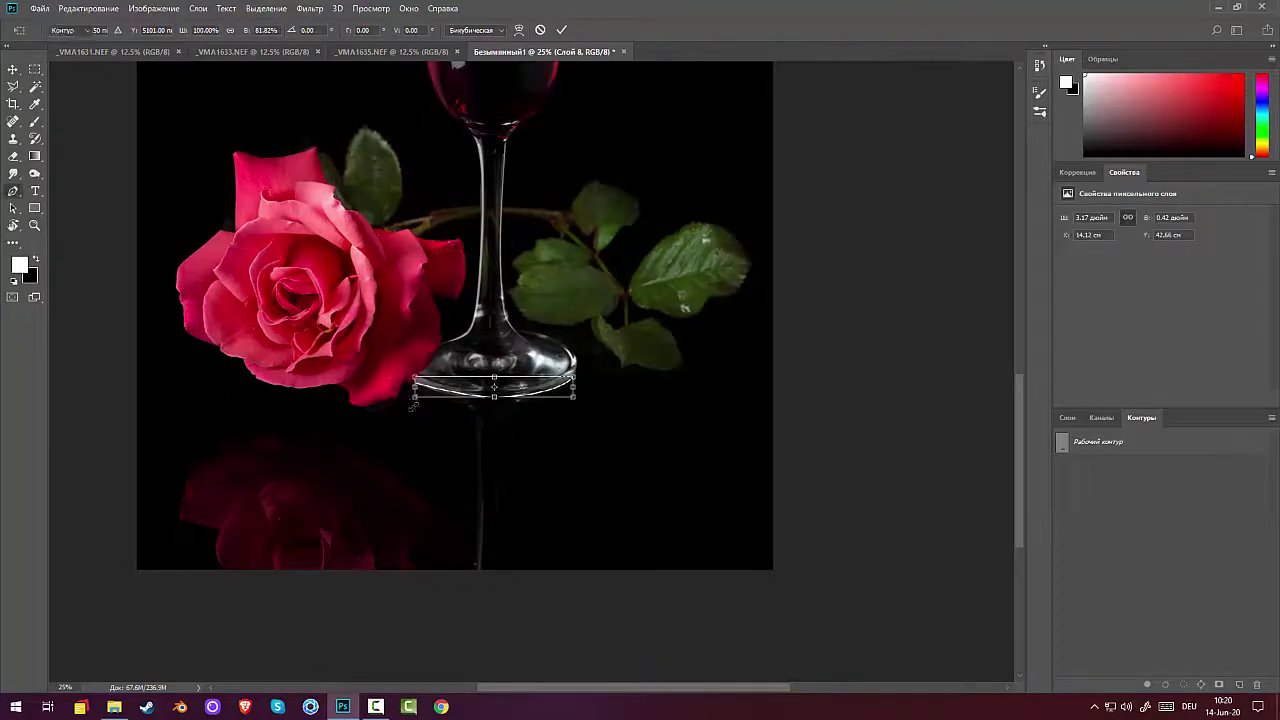
Add a mask to the base highlight layer and soften the stroke by painting black below the base with a 385 px brush.
click(35, 123)
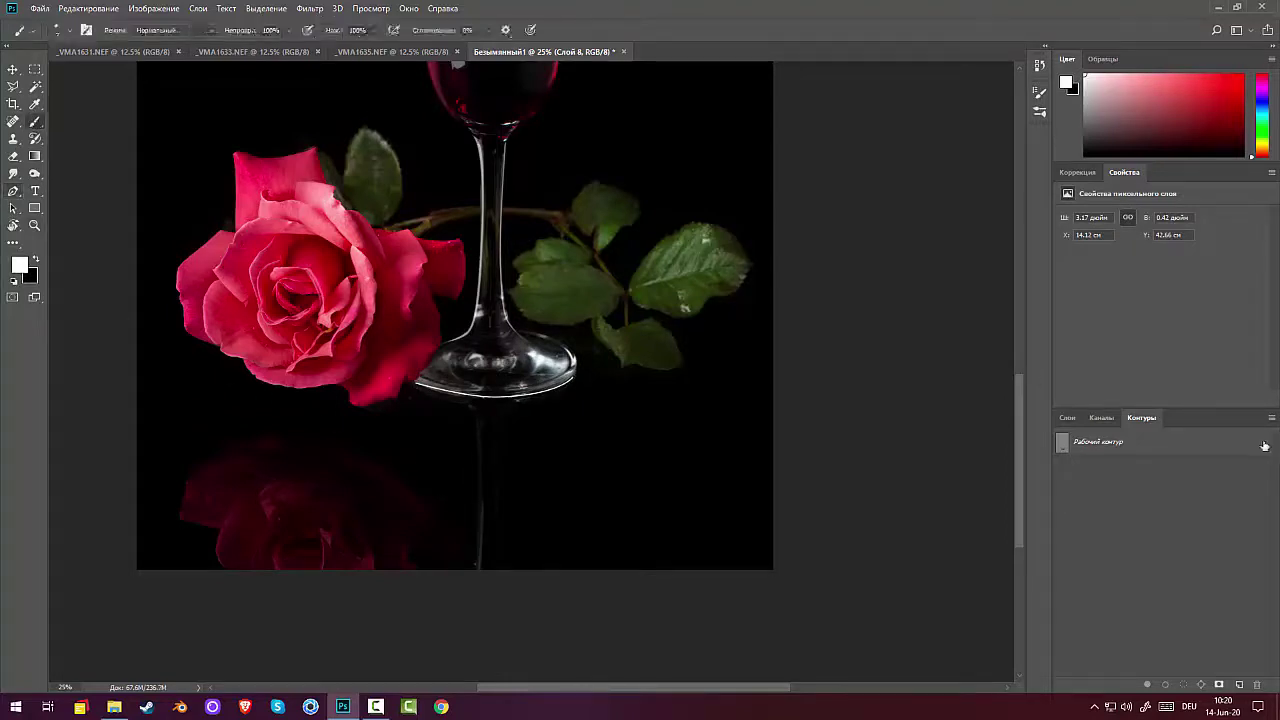
click(1069, 417)
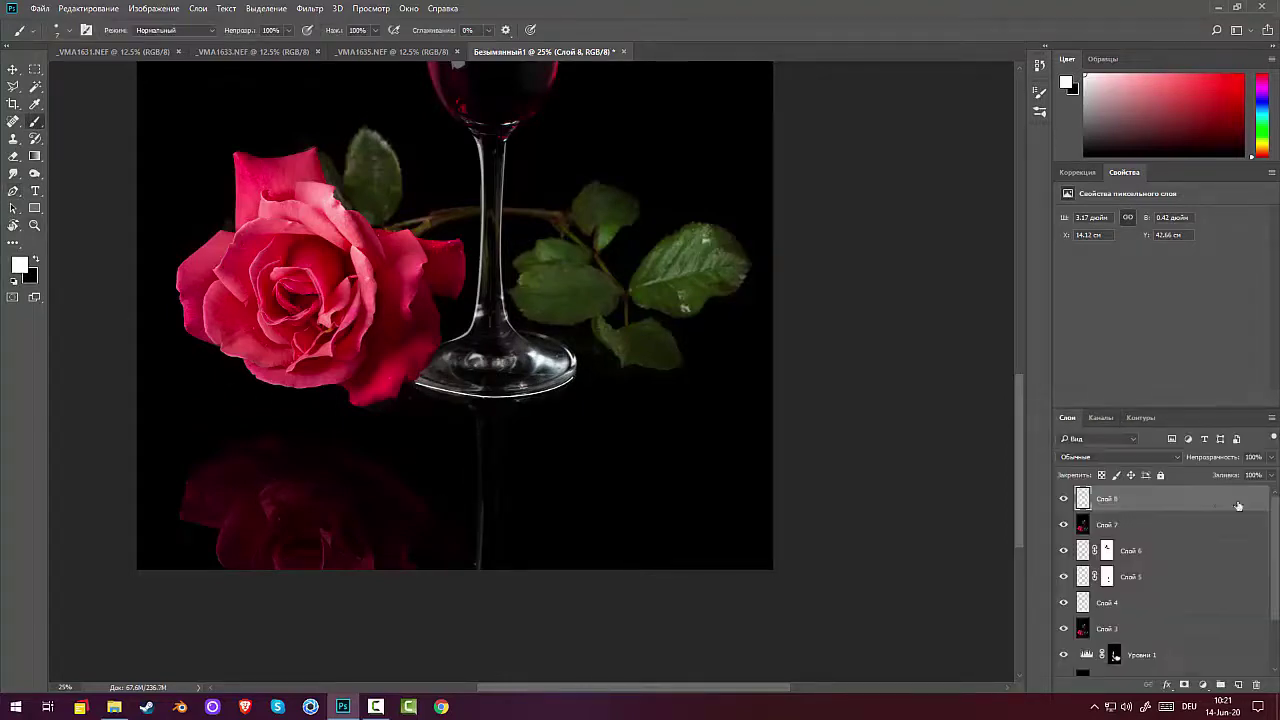
click(1184, 684)
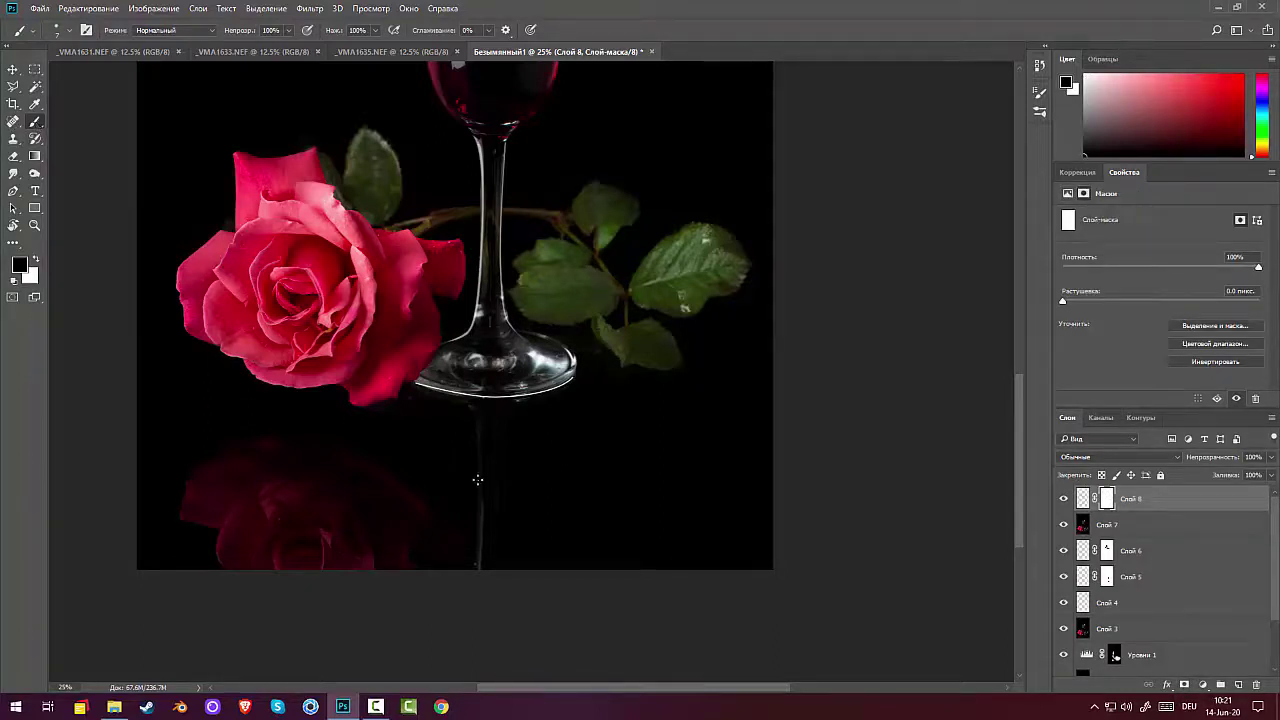
right_click(596, 386)
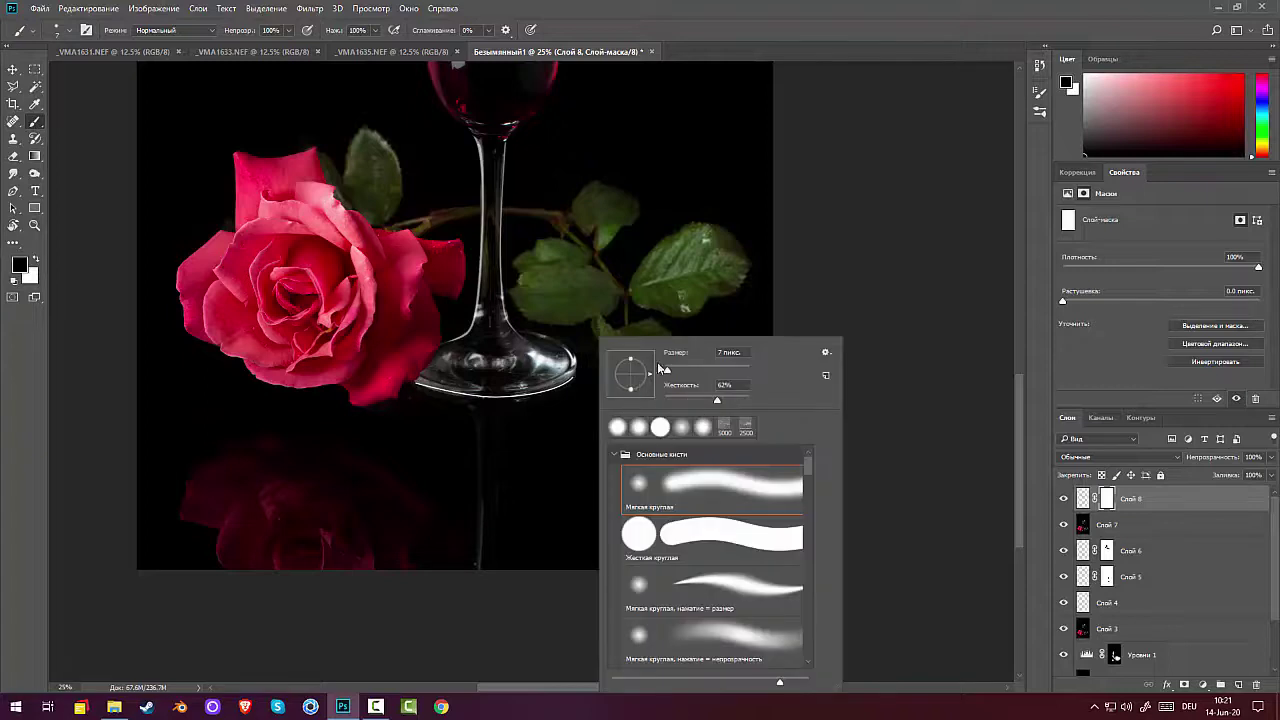
click(735, 370)
key(Return)
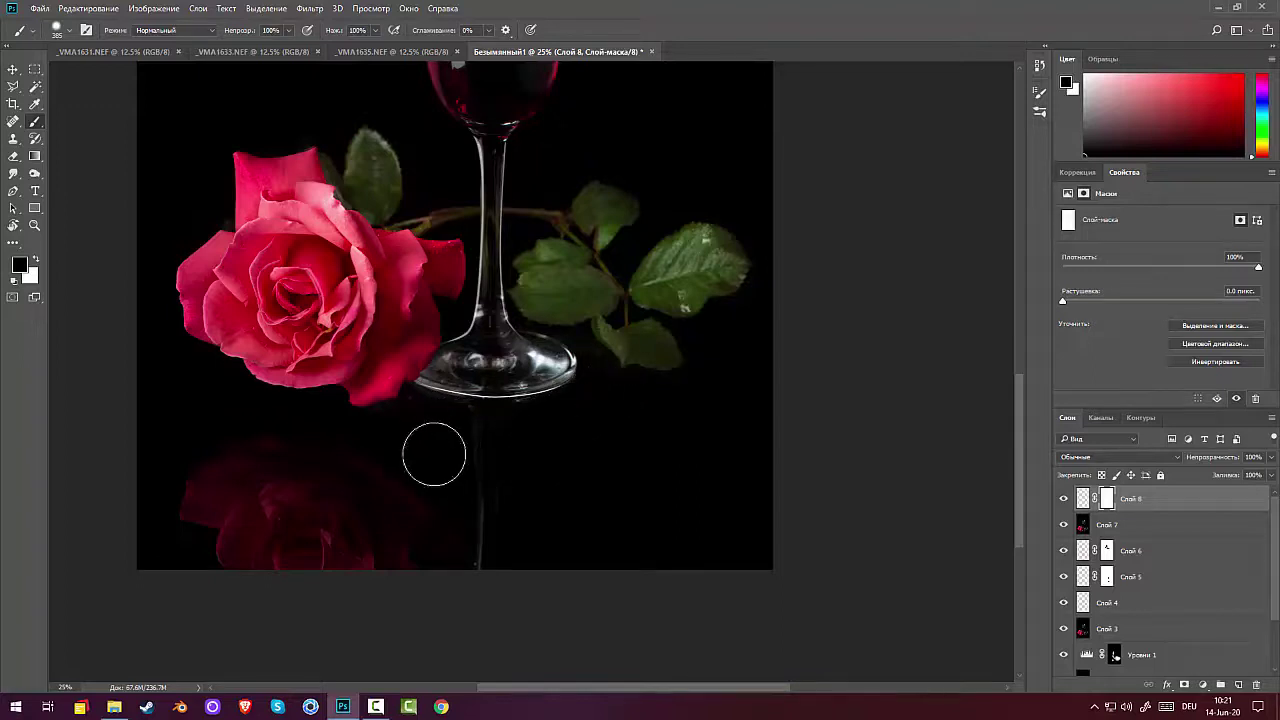
drag(434, 454, 430, 456)
Lower the opacity of the base highlight layer to 47% and select its layer content instead of the mask.
drag(1224, 462, 1190, 474)
key(ctrl+minus)
key(ctrl+minus)
key(ctrl+minus)
key(ctrl+minus)
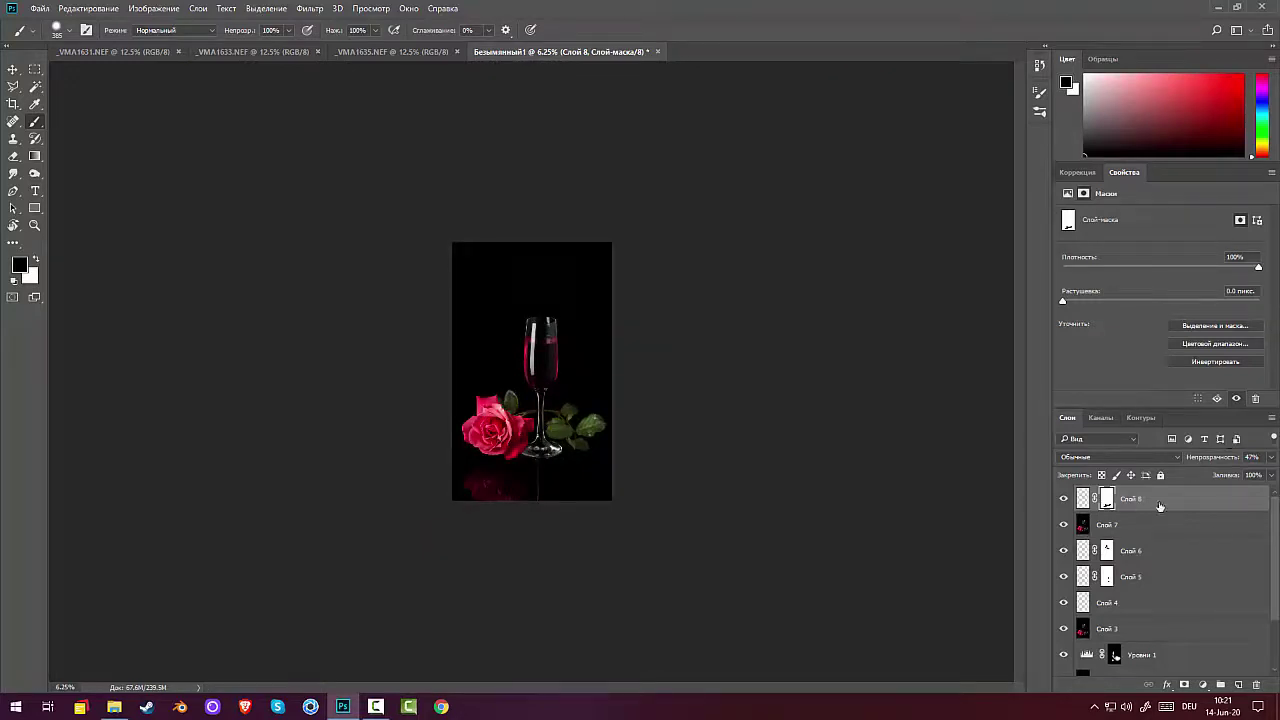
click(1159, 503)
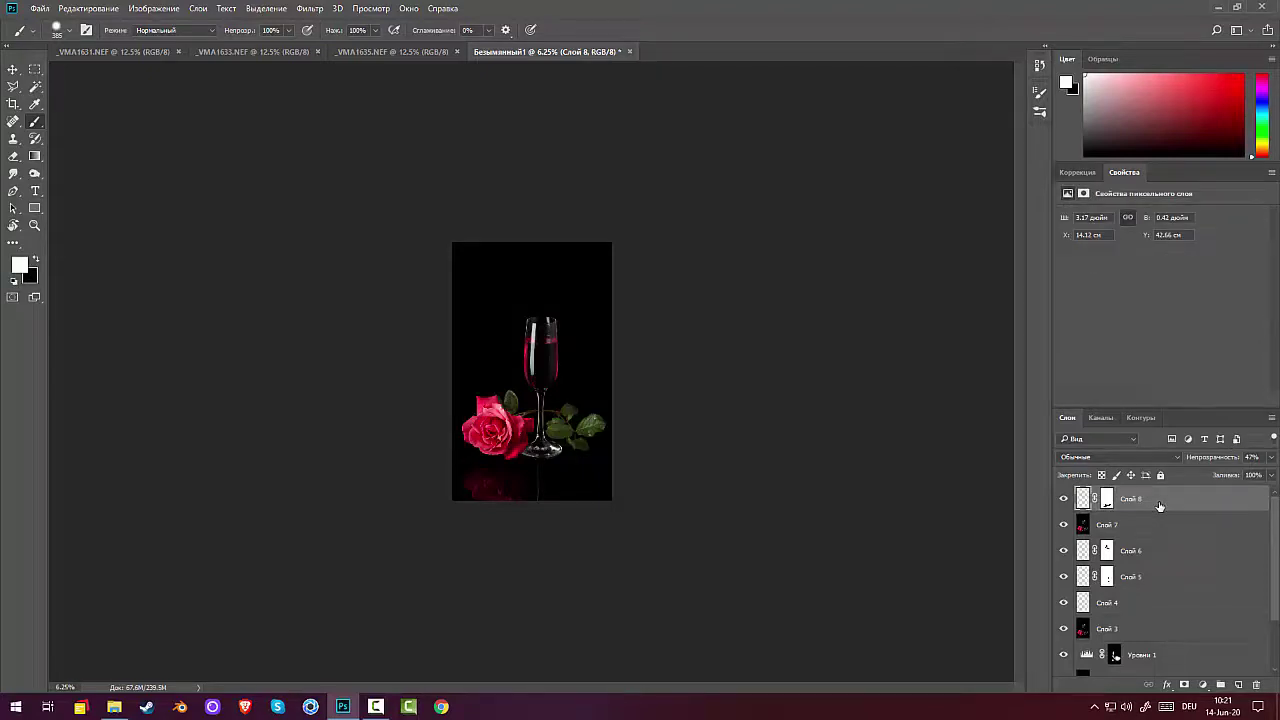